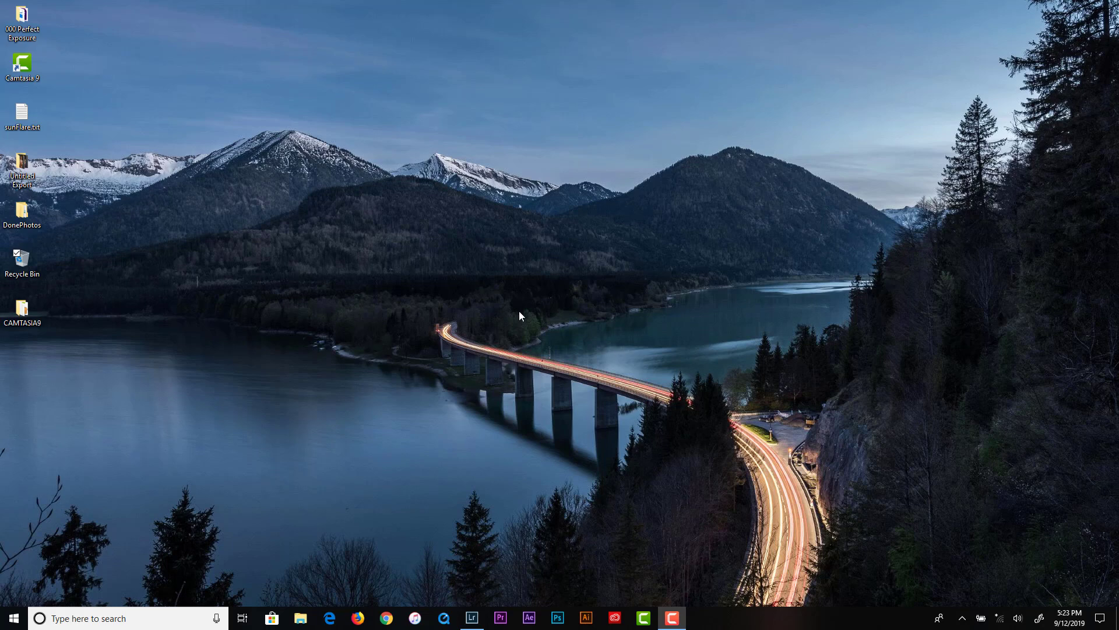
Switch to Lightroom Classic and open the selected cLONG folder photo in the Develop module.
left_click(472, 617)
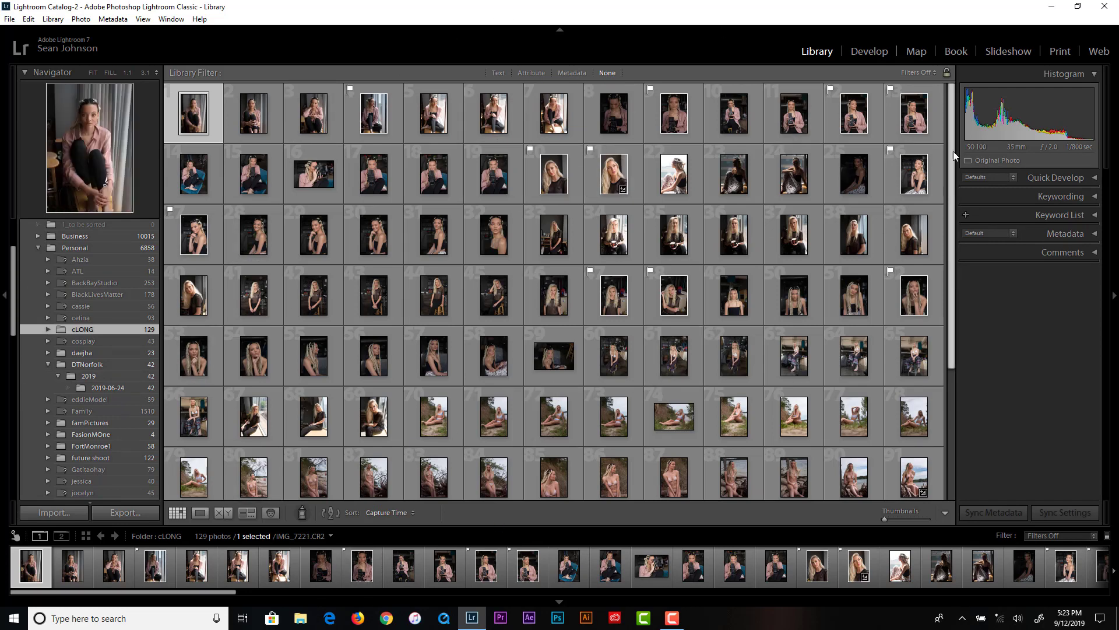
left_click(862, 53)
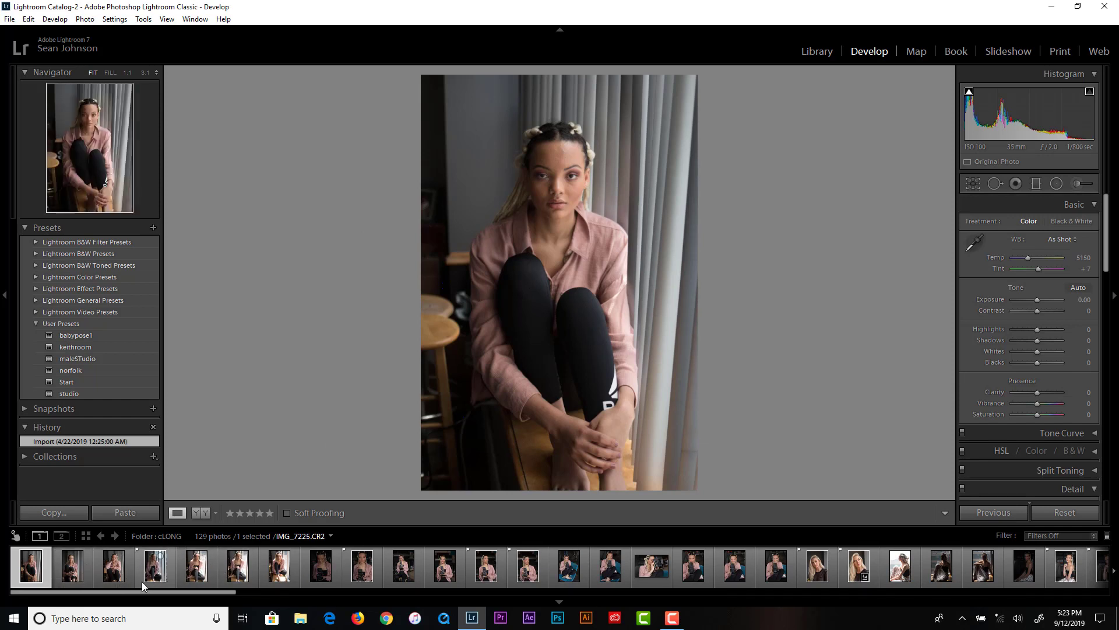
Browse the first window-light portraits and examine the face in IMG_7223 at 1:1 before returning to the fitted view.
left_click(74, 574)
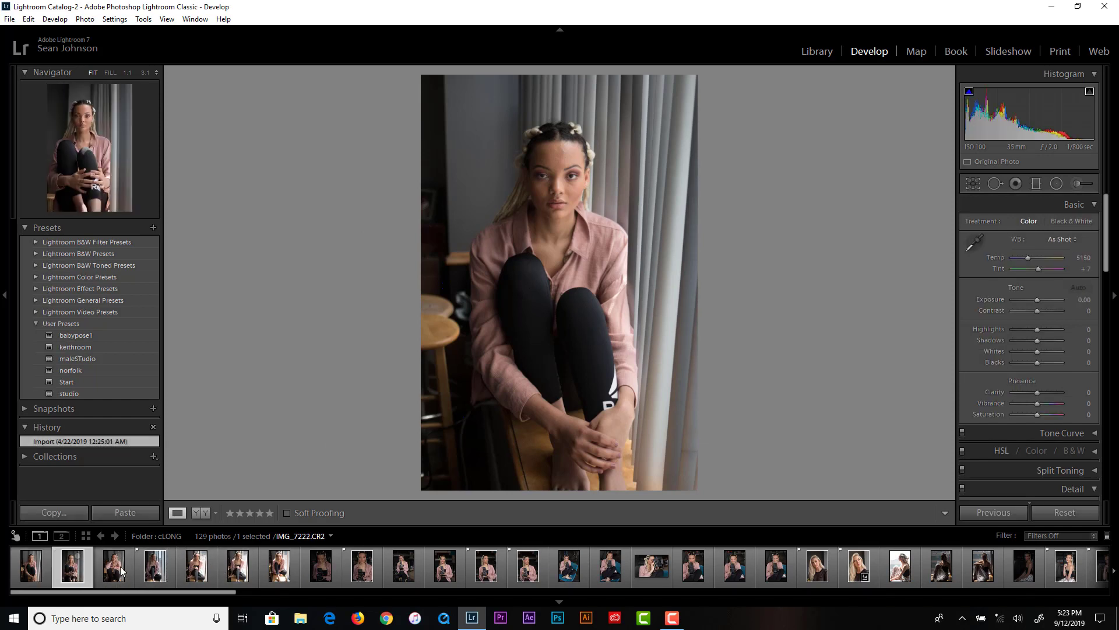
left_click(122, 571)
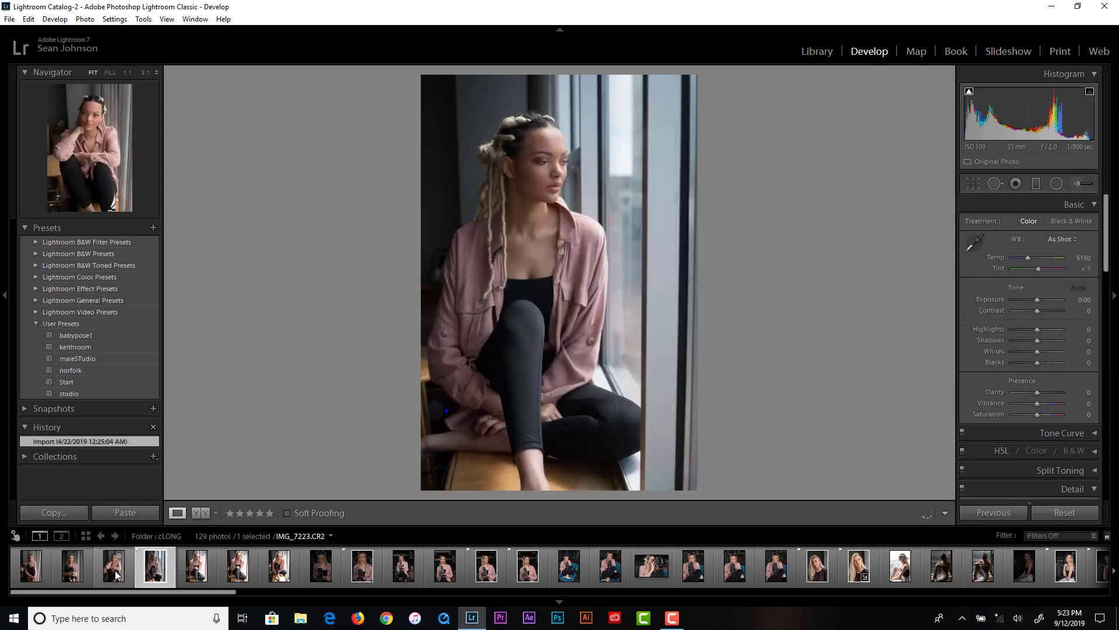
left_click(117, 574)
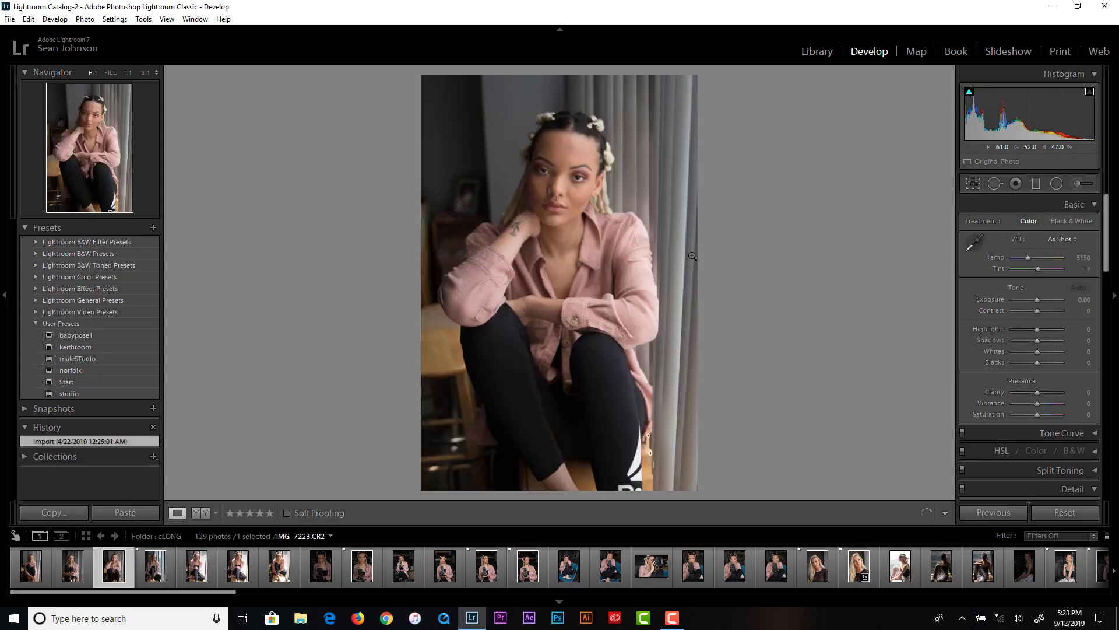
left_click(555, 173)
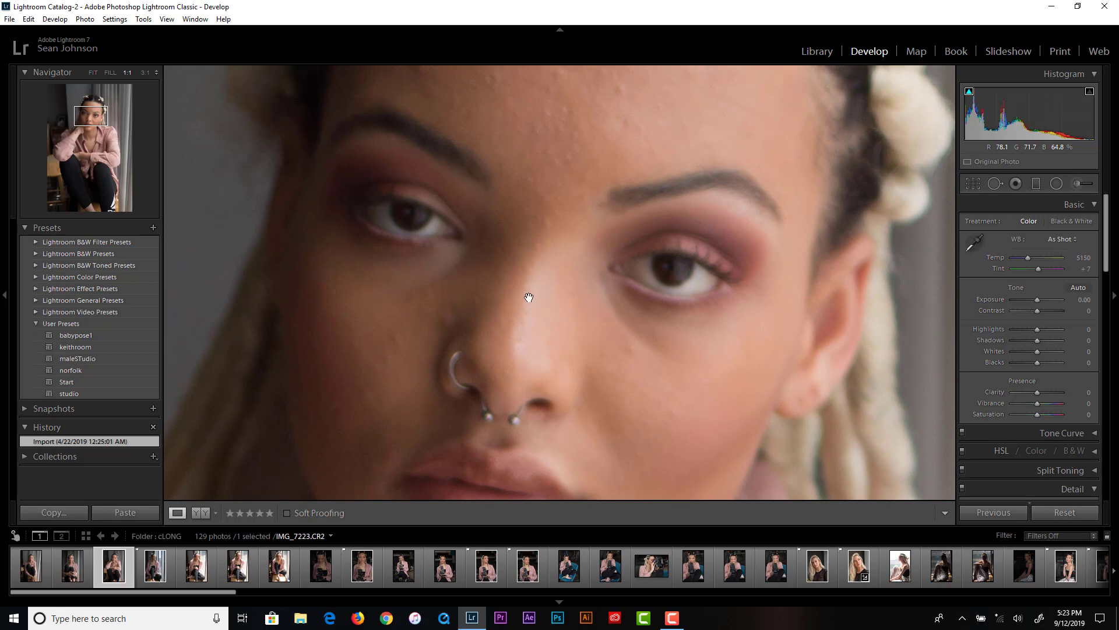
left_click_drag(529, 298, 521, 196)
left_click(521, 196)
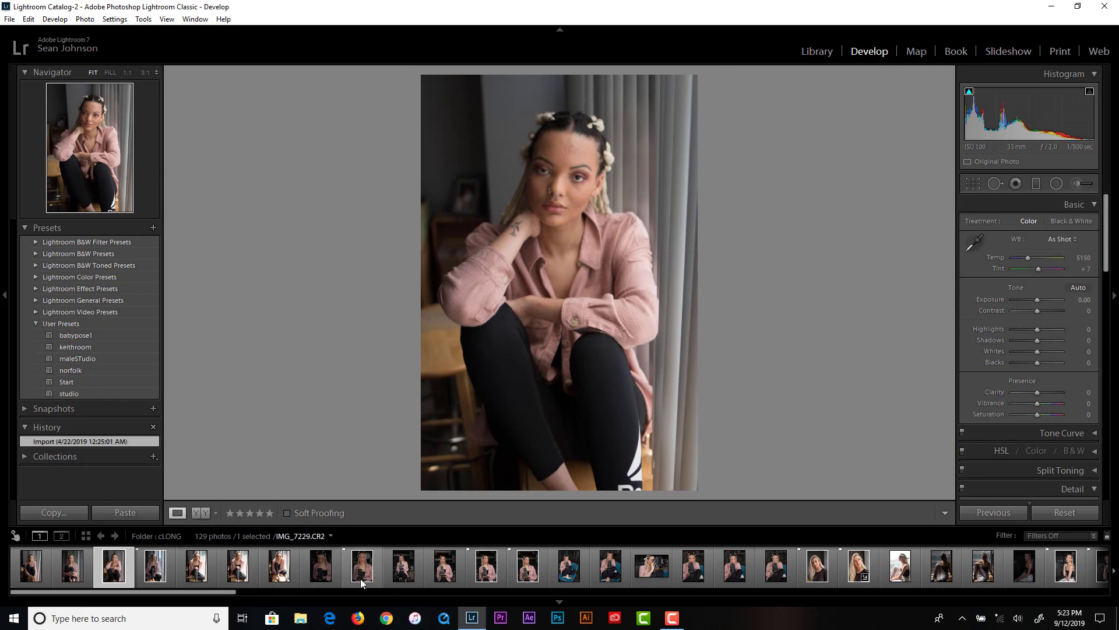
Look through the portraits with the vintage camera from IMG_7228 to IMG_7233, comparing their brightness and poses.
left_click(319, 574)
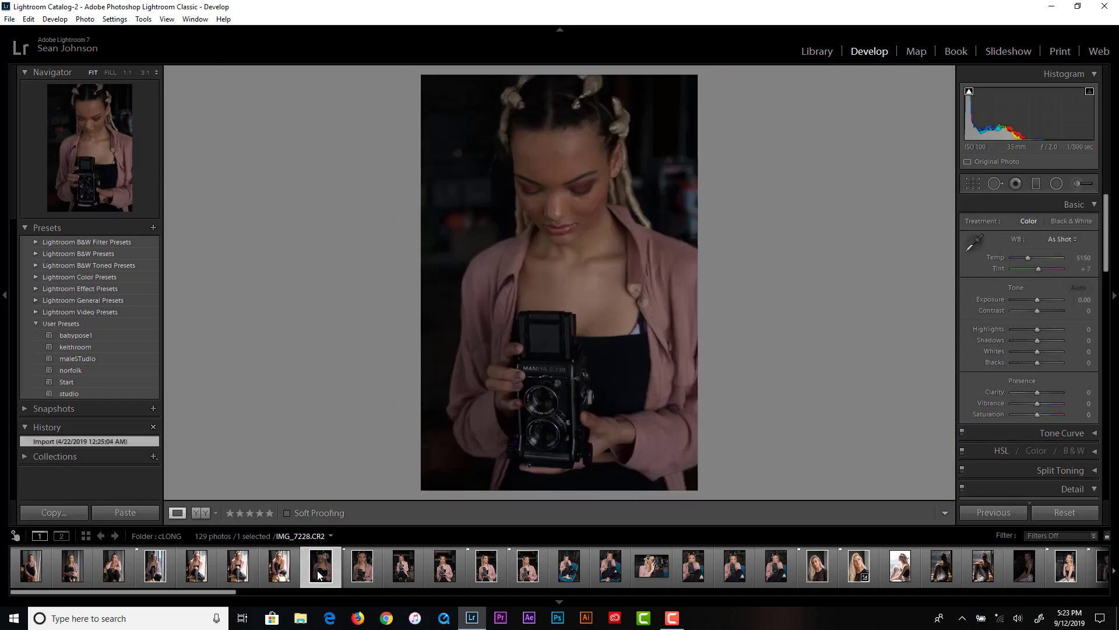
left_click(364, 570)
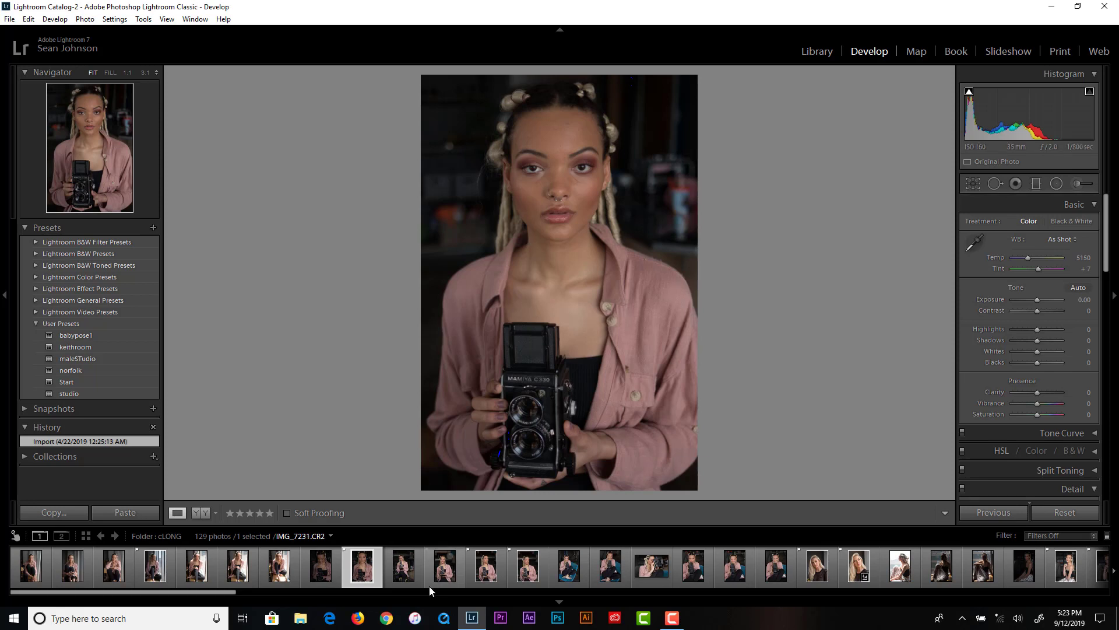
left_click(410, 576)
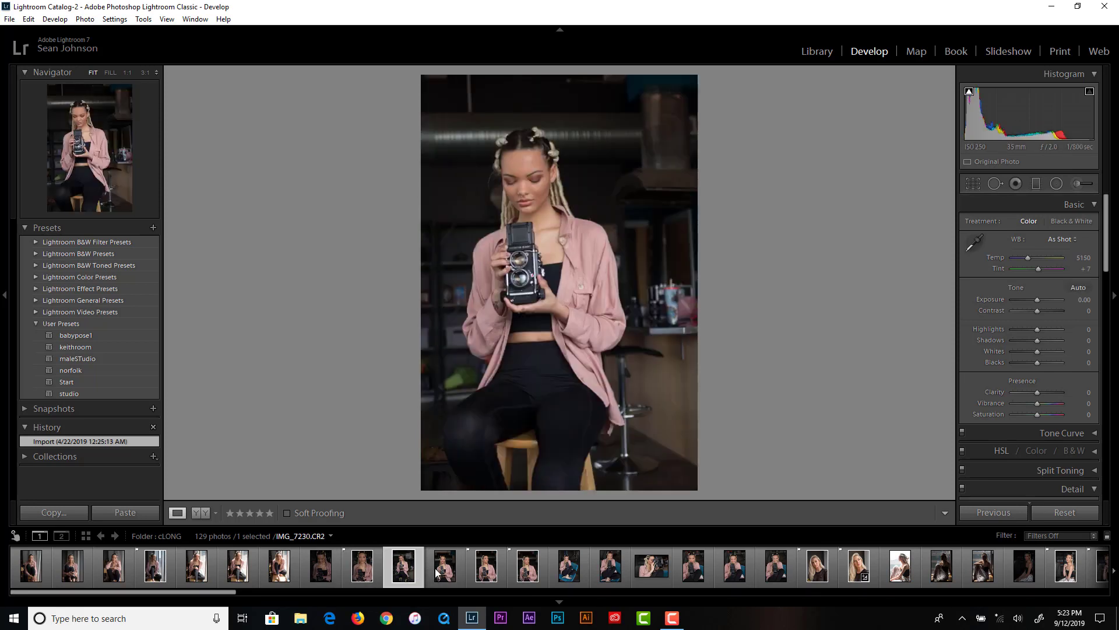
left_click(449, 574)
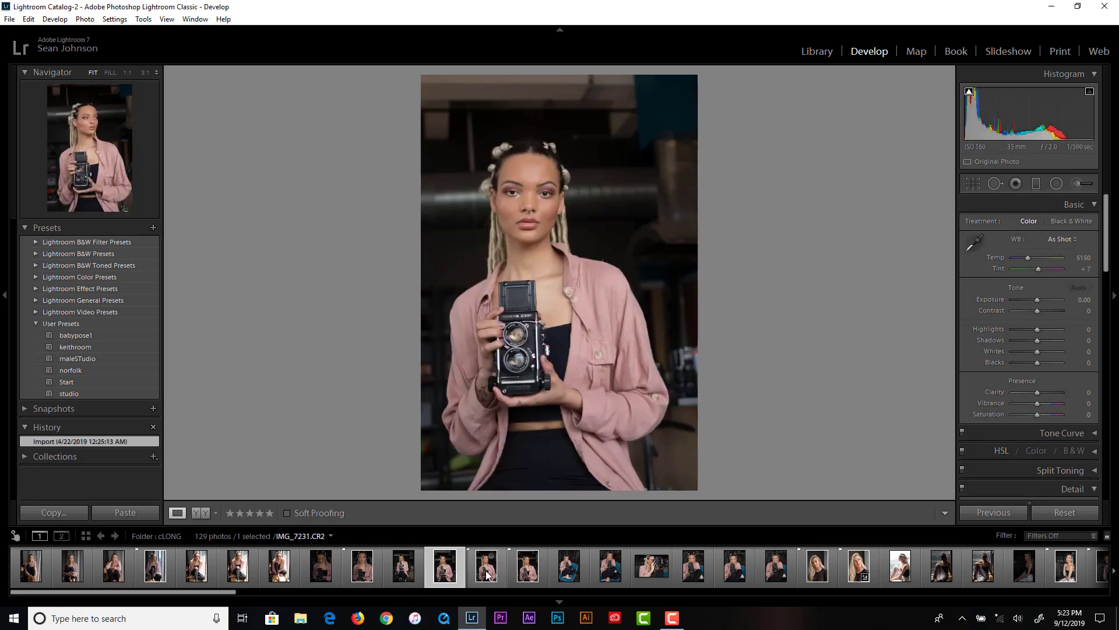
left_click(486, 574)
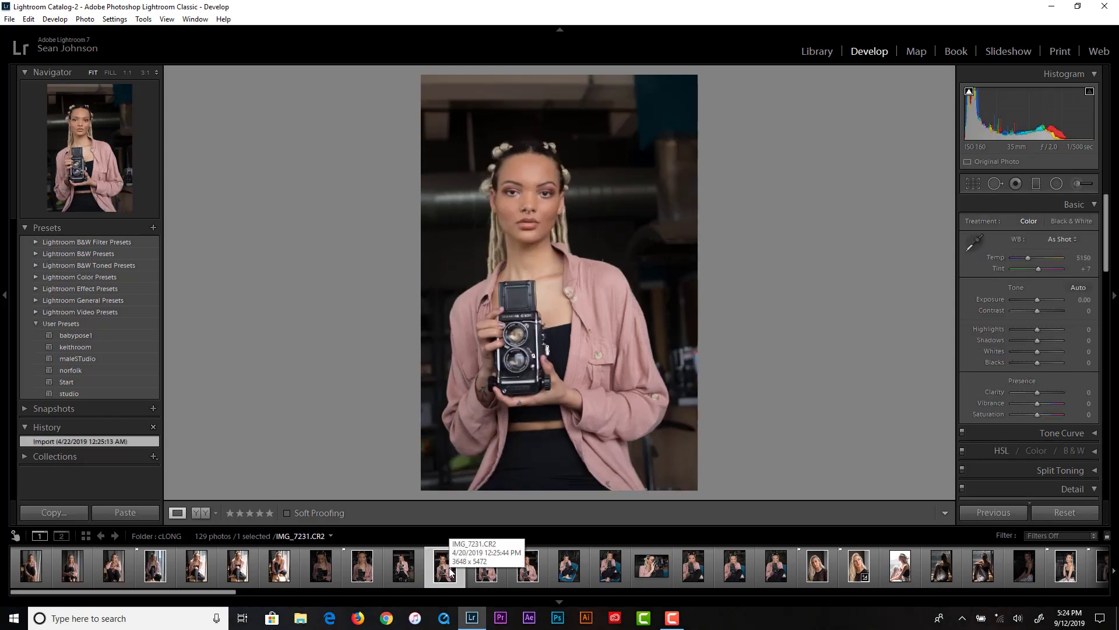
left_click(481, 576)
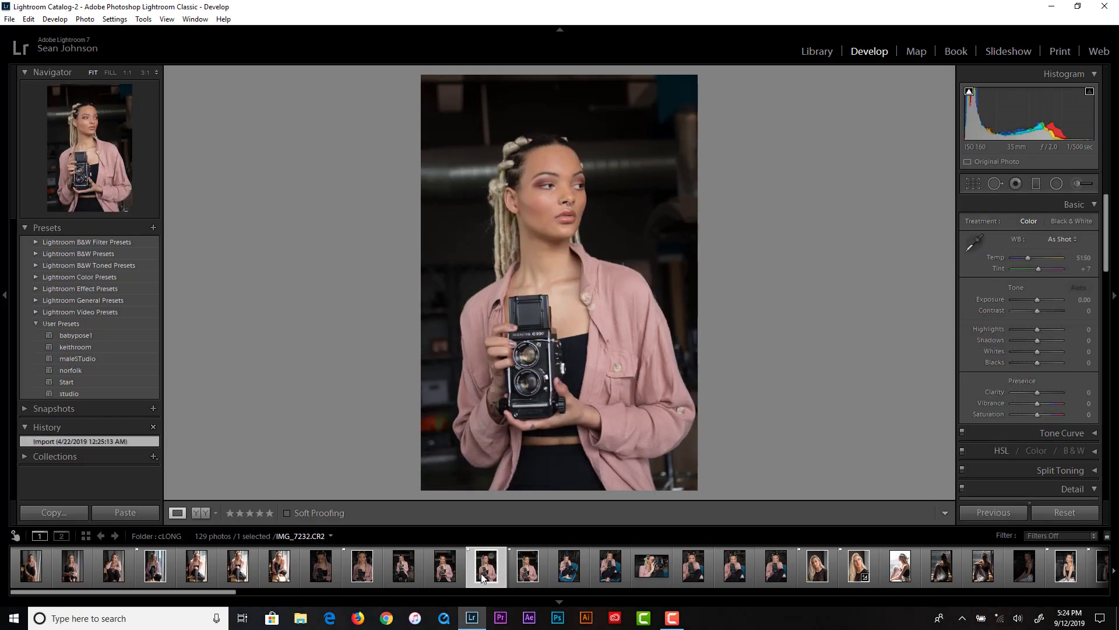
left_click(528, 574)
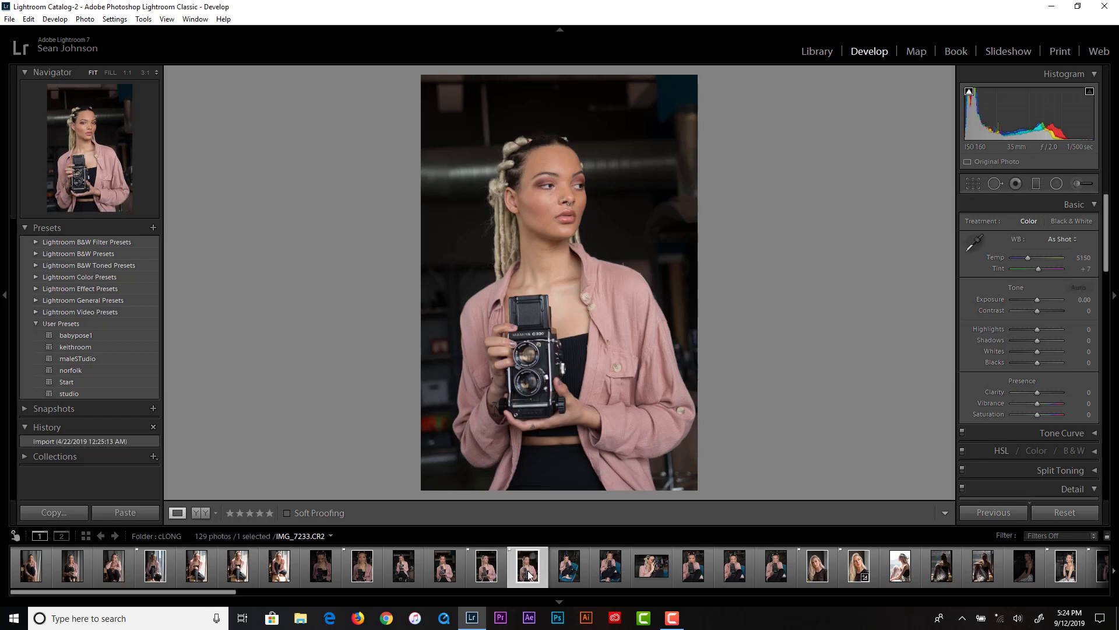
left_click(487, 574)
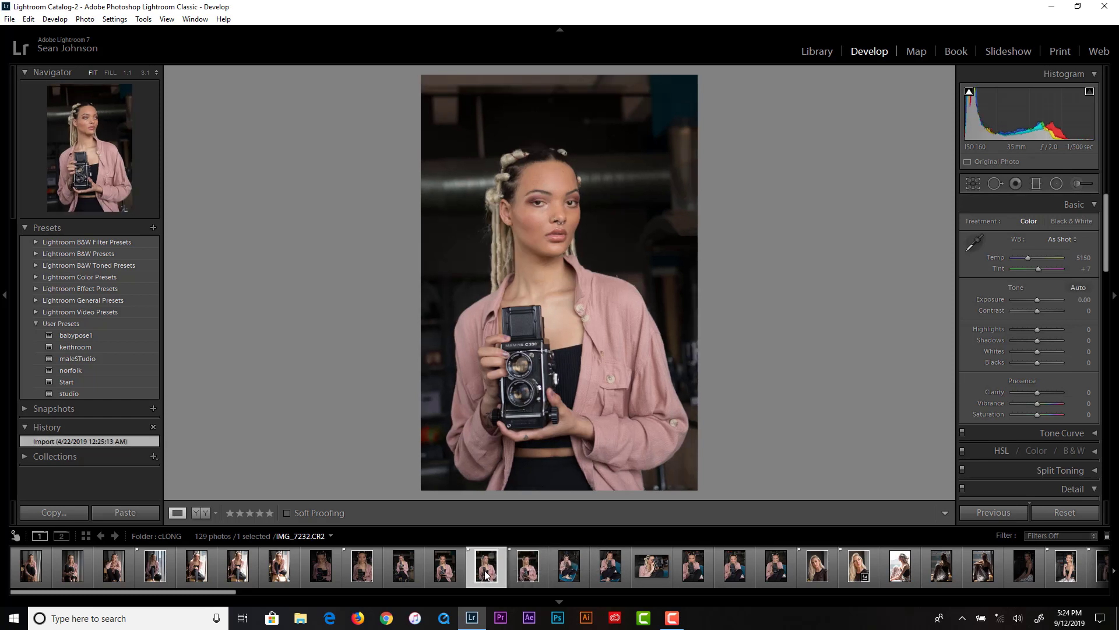
left_click(445, 568)
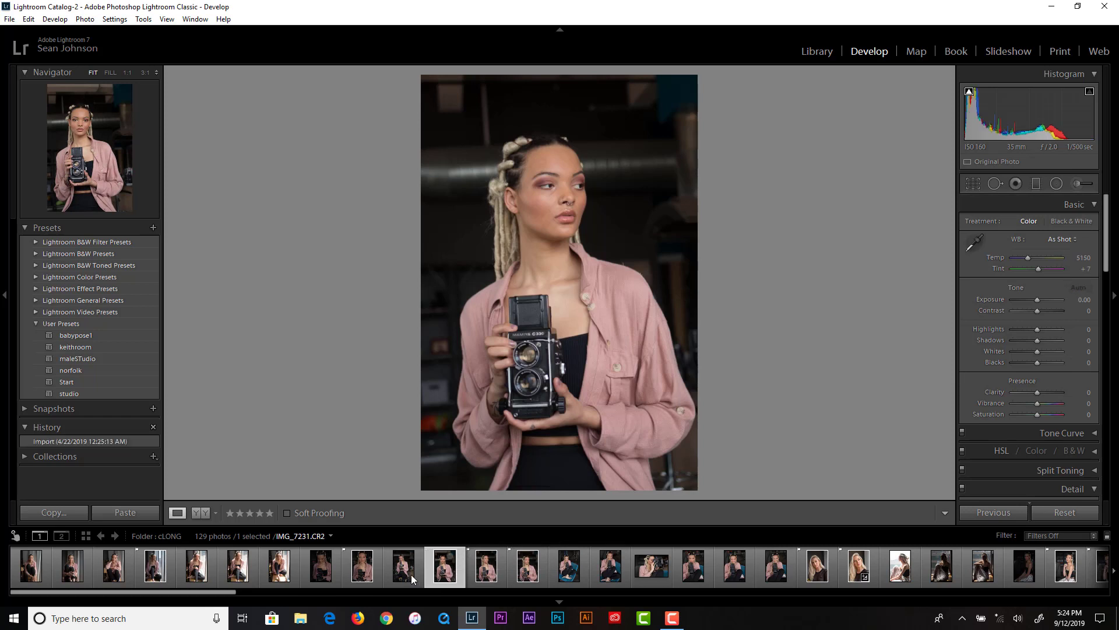
Compare IMG_7229 with IMG_7231, and examine the eyes in IMG_7229 at 1:1.
left_click(362, 571)
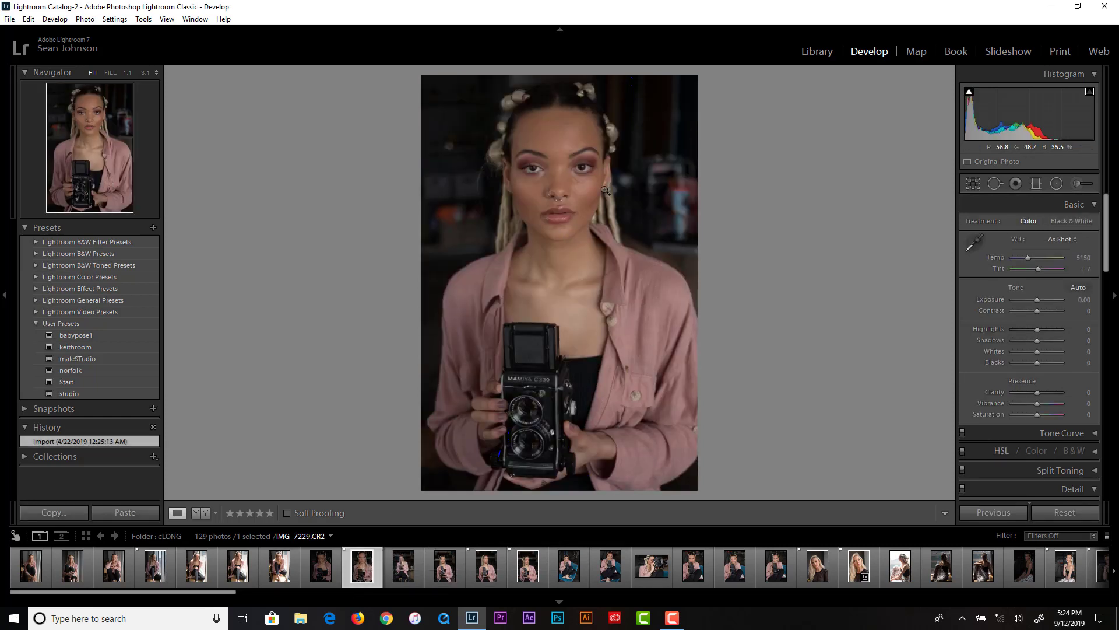
left_click(447, 570)
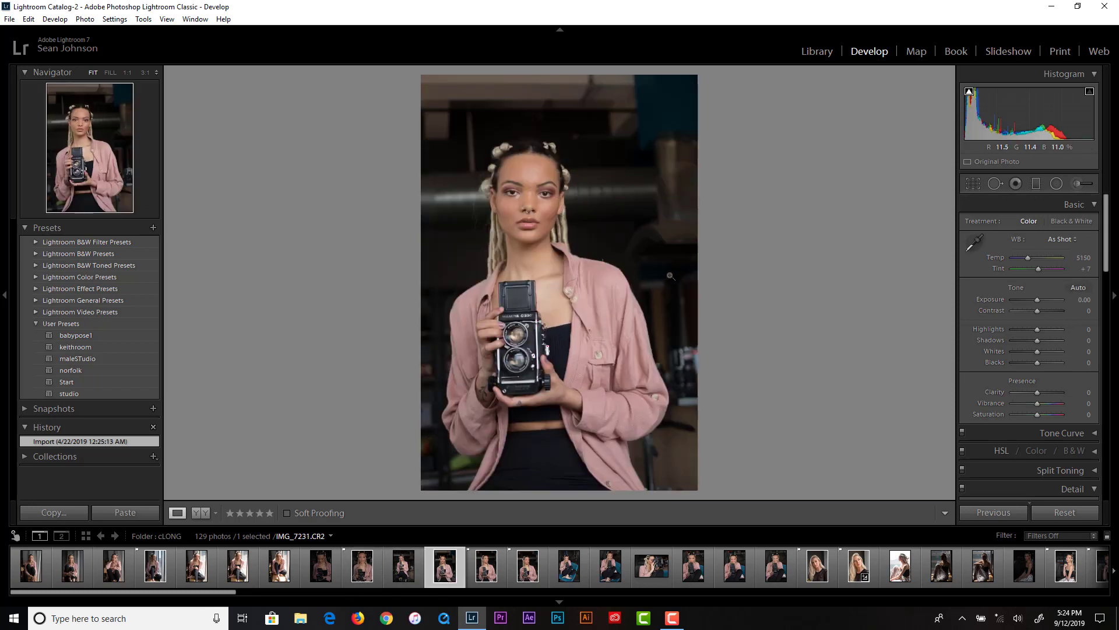
left_click(363, 571)
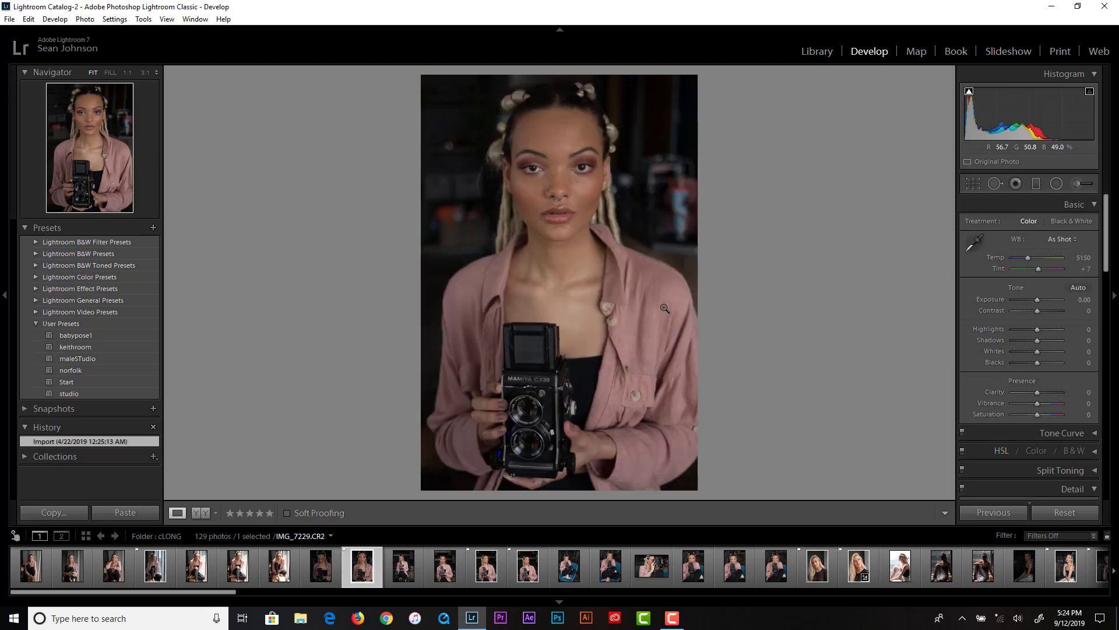
left_click(554, 181)
left_click_drag(553, 180, 385, 245)
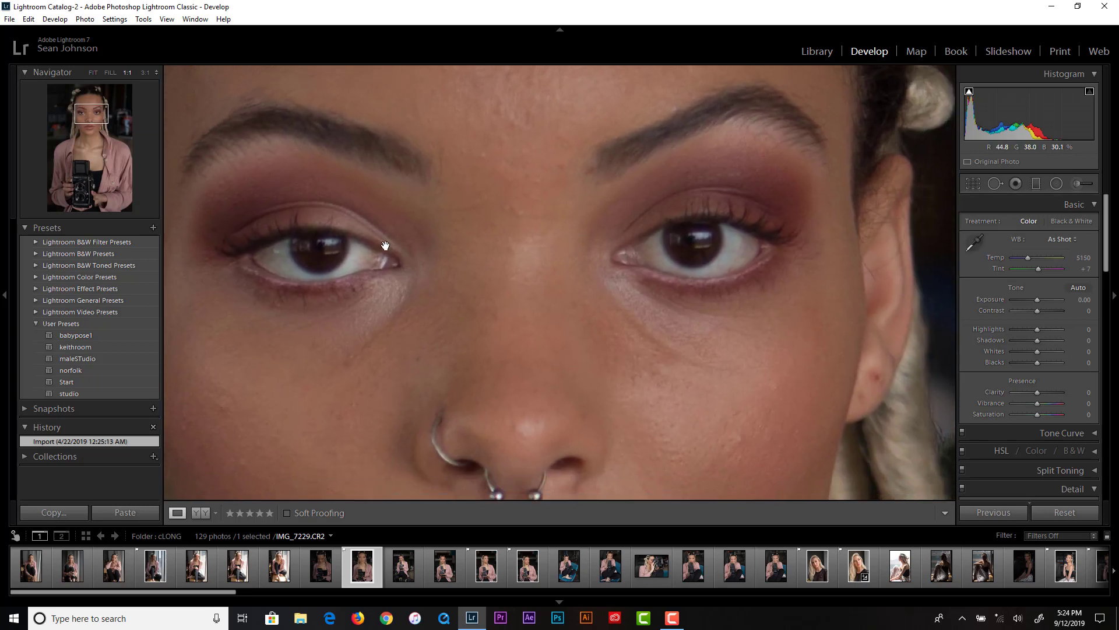
left_click(544, 303)
Examine the facial detail in IMG_7231 at 1:1, and return to the fitted view.
left_click(442, 569)
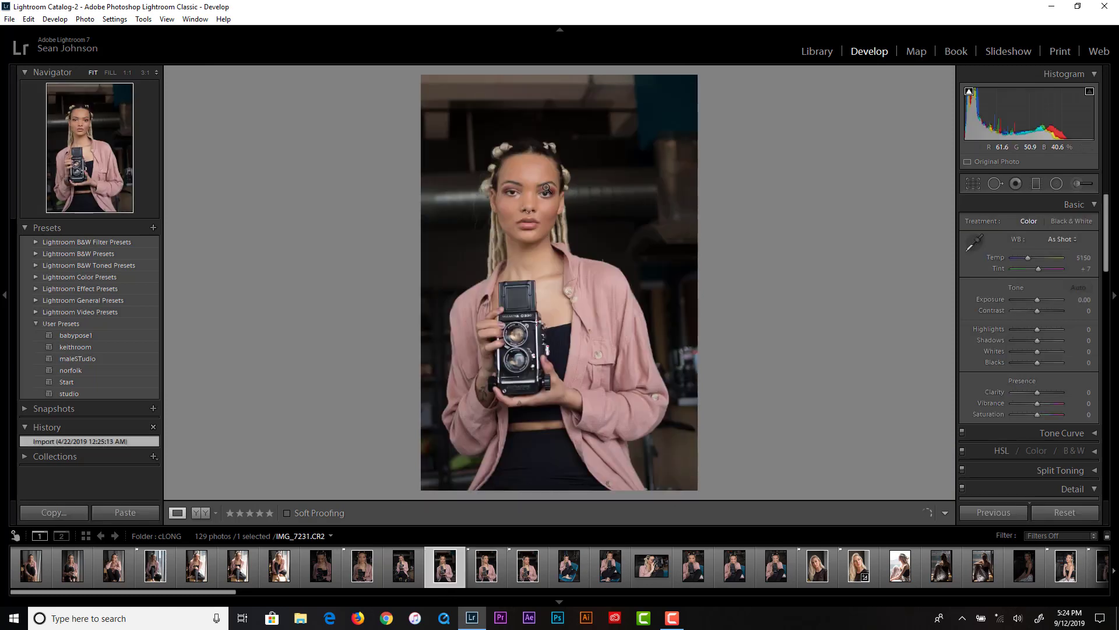
left_click(528, 183)
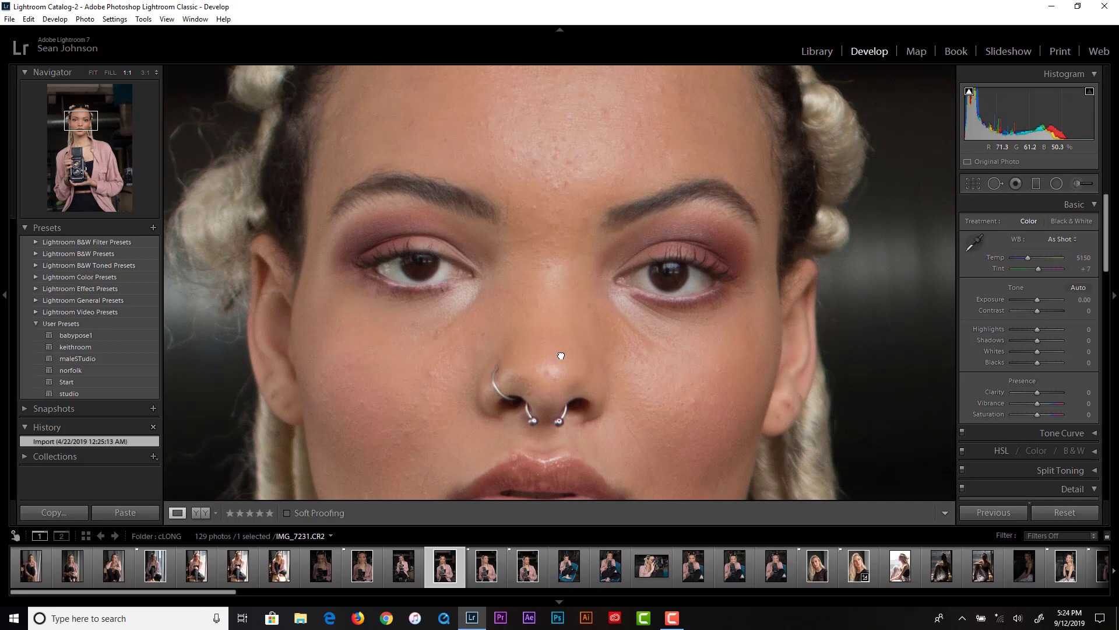
left_click_drag(560, 355, 555, 226)
left_click(555, 226)
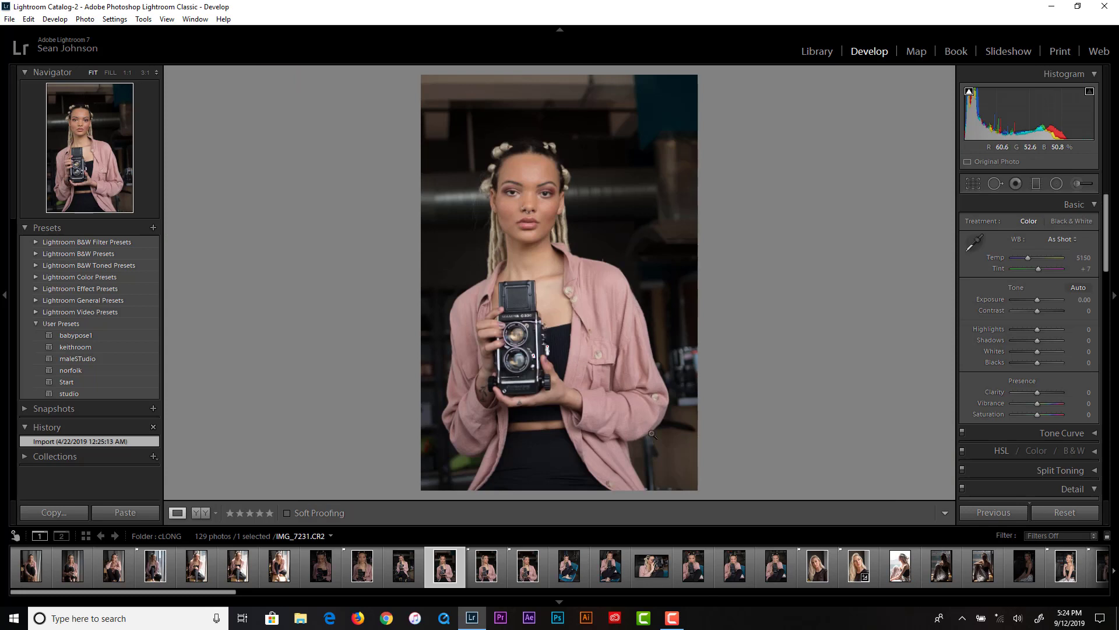
Look through the portraits of the woman seated in the blue chair with the camera, from IMG_7235 to IMG_7239.
left_click(606, 575)
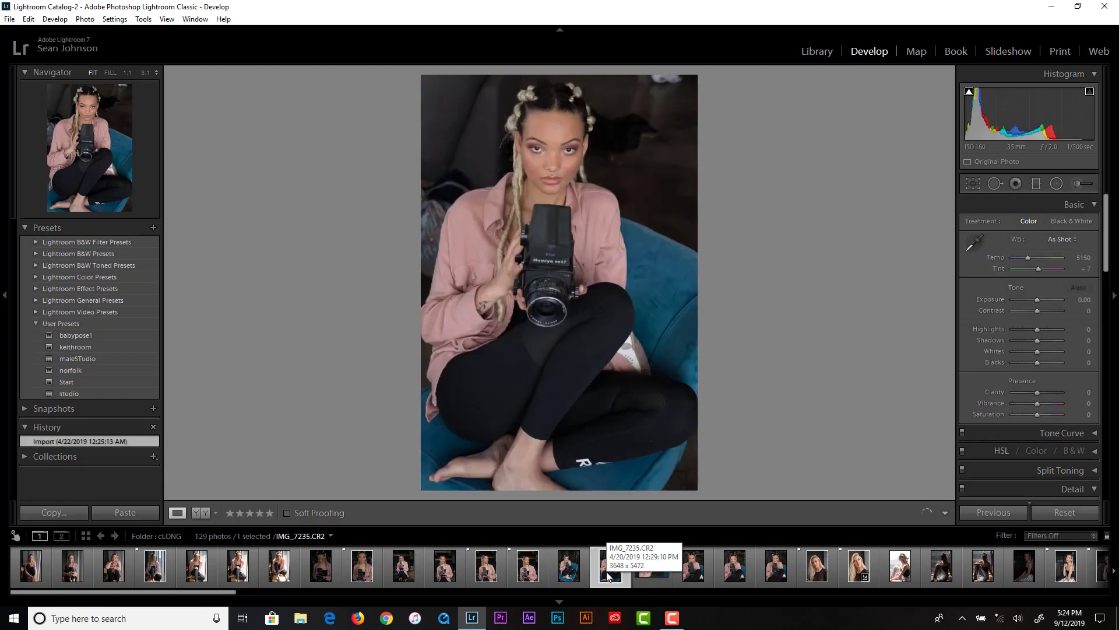
left_click(647, 570)
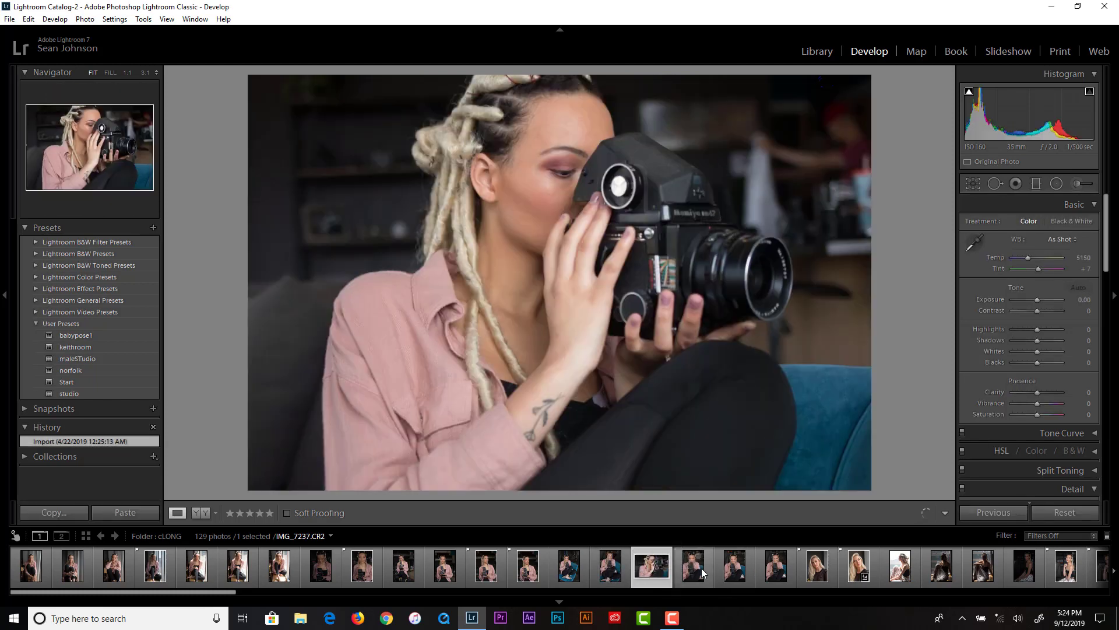
left_click(732, 574)
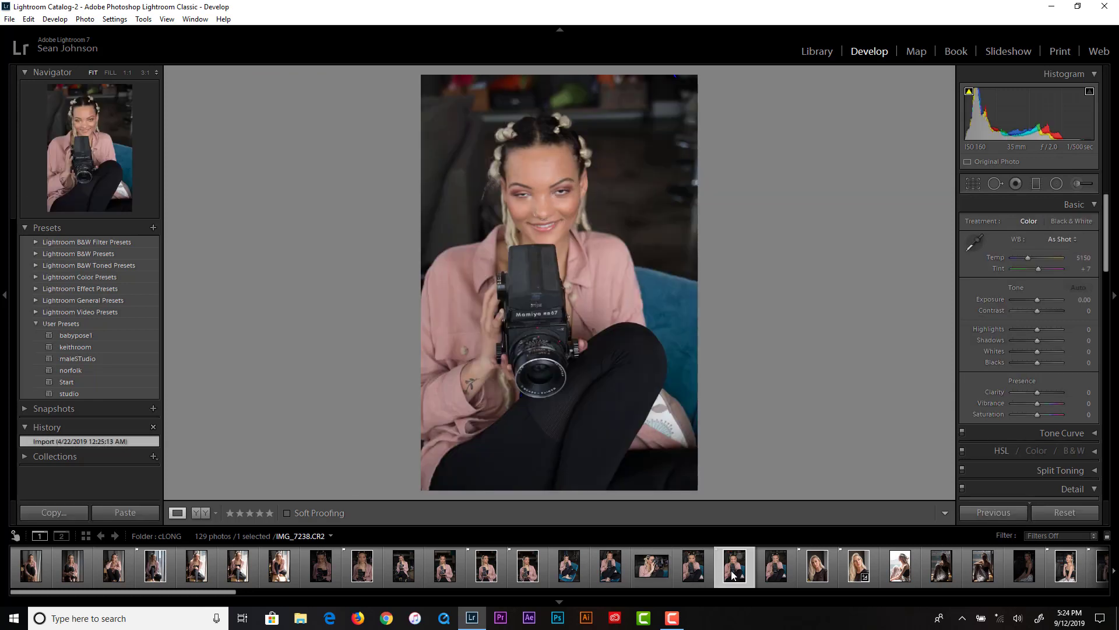
left_click(774, 574)
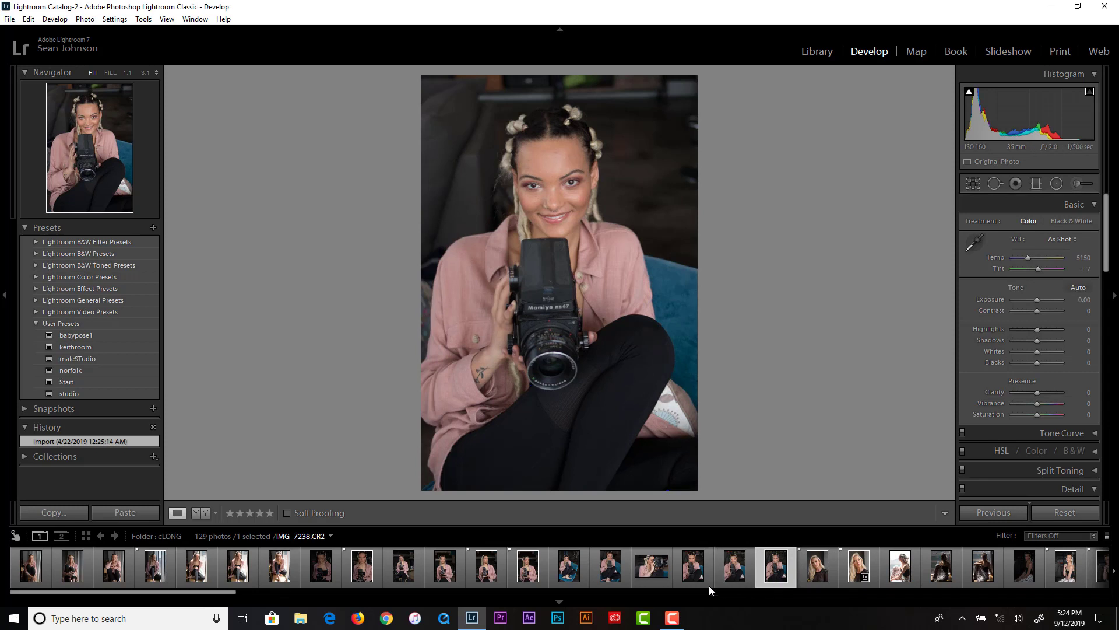
Look through the blonde model's portraits, including IMG_7240, IMG_7253 and the shot with her hand raised to her hair.
left_click(817, 571)
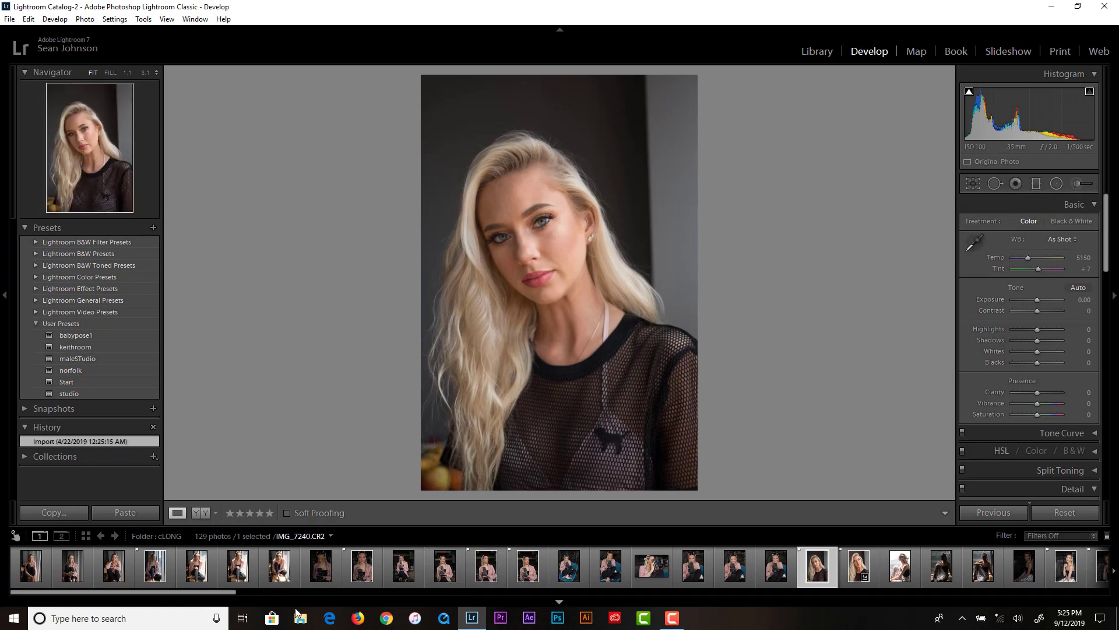
left_click(303, 591)
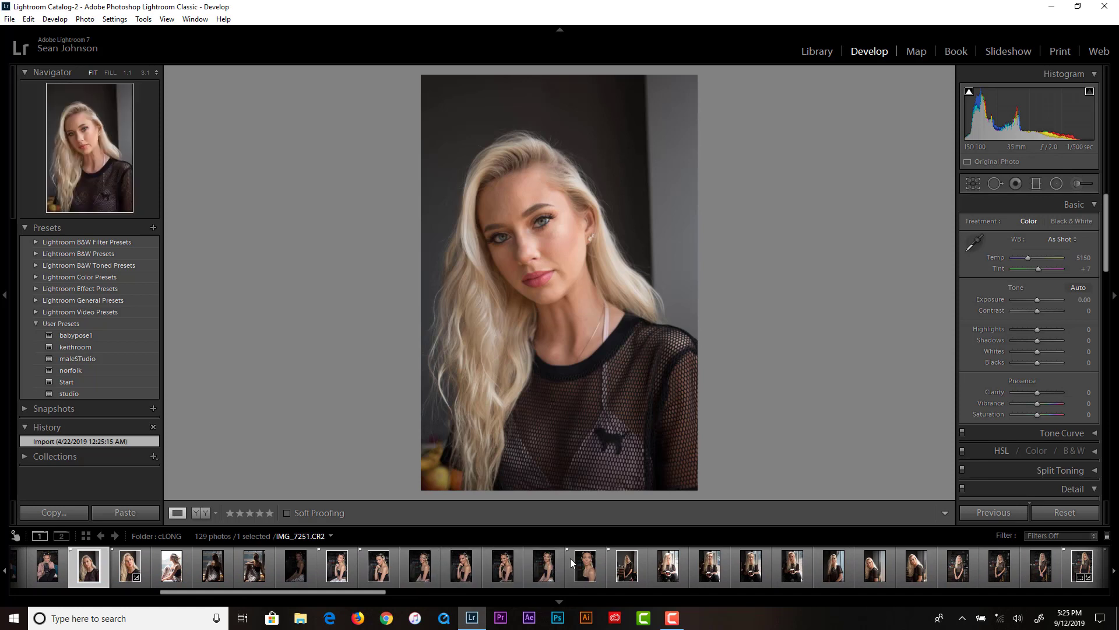
left_click(634, 557)
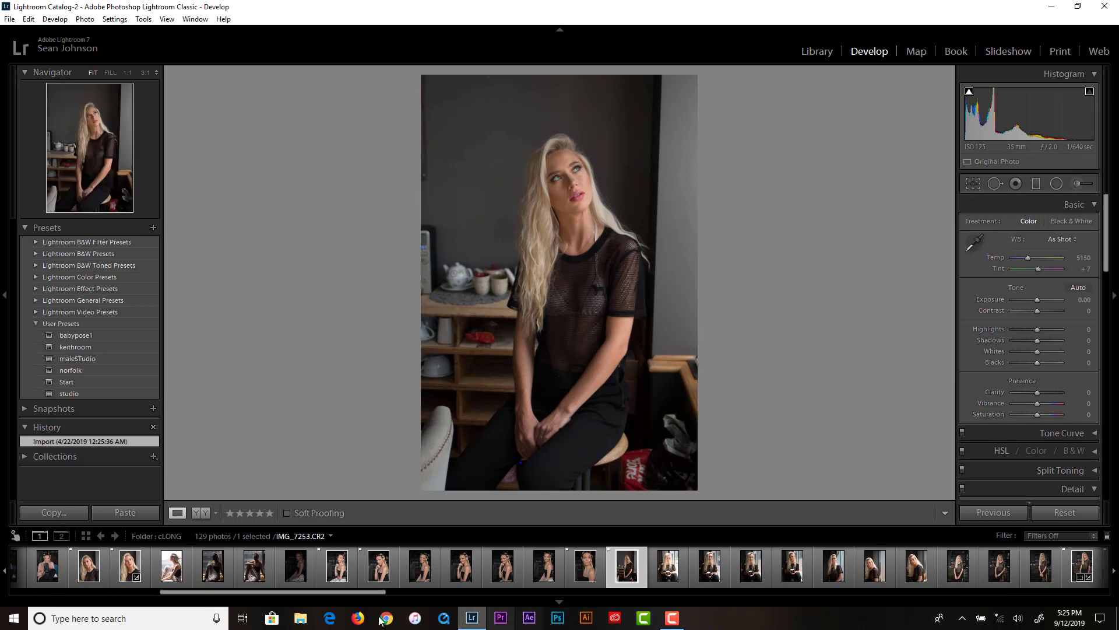
left_click_drag(343, 593, 481, 600)
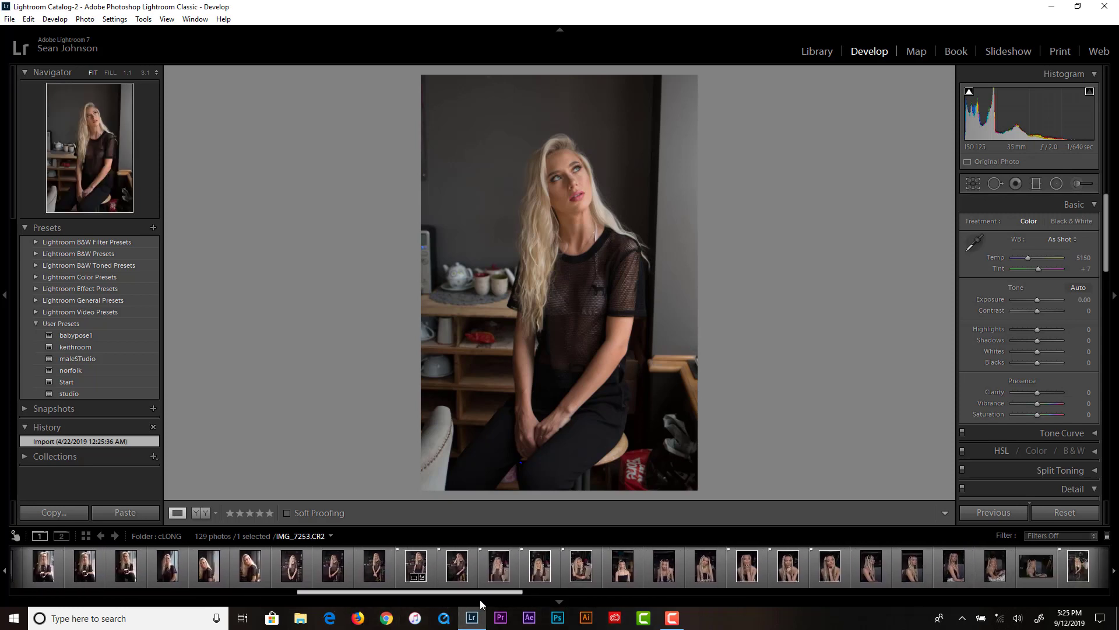
left_click(576, 571)
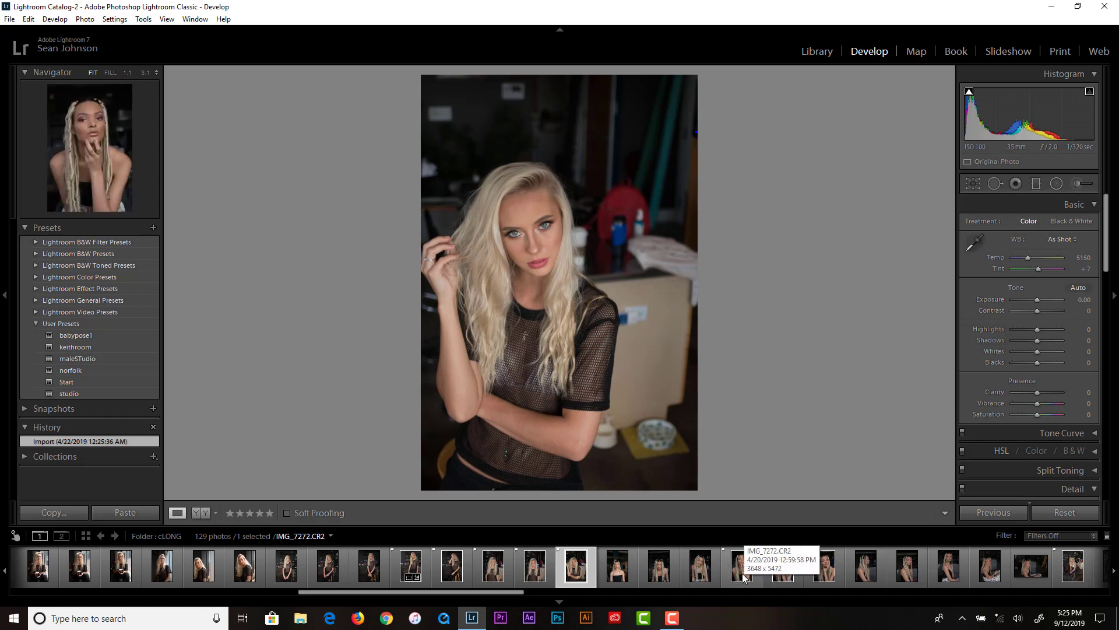
Open IMG_7272, examine the eyes and nose at 1:1, and return to the fitted view.
left_click(744, 578)
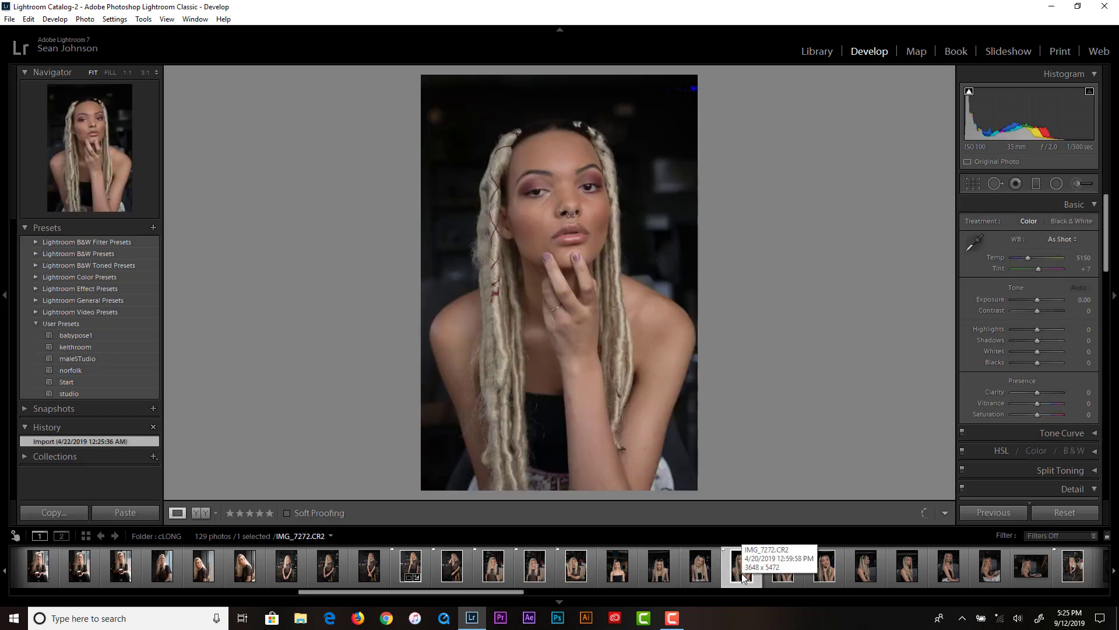
left_click(548, 185)
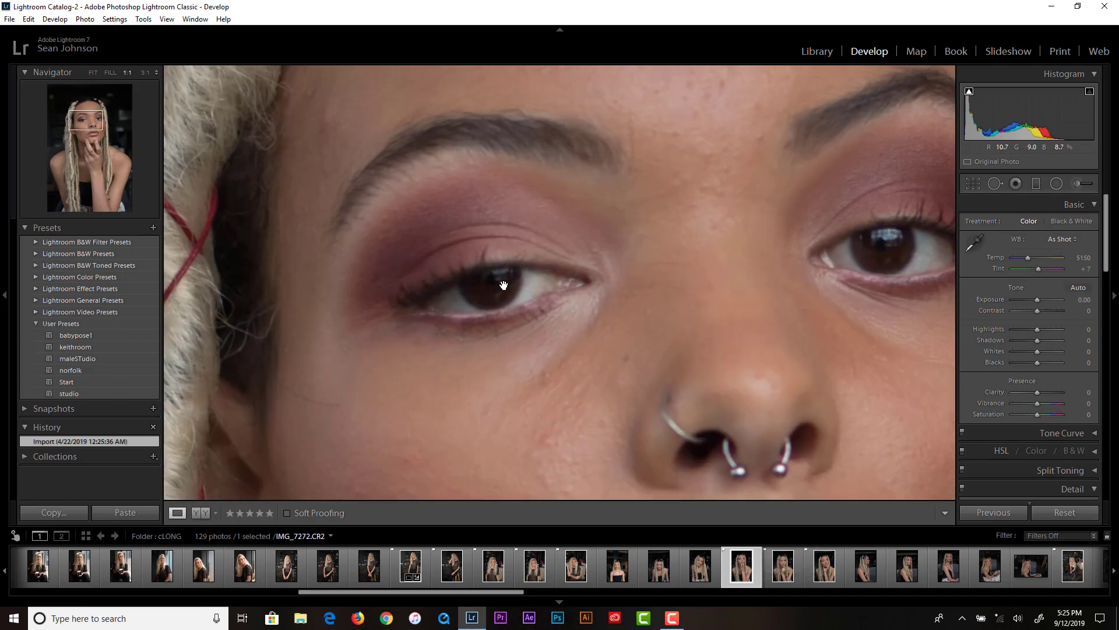
left_click_drag(690, 315, 579, 258)
left_click(580, 257)
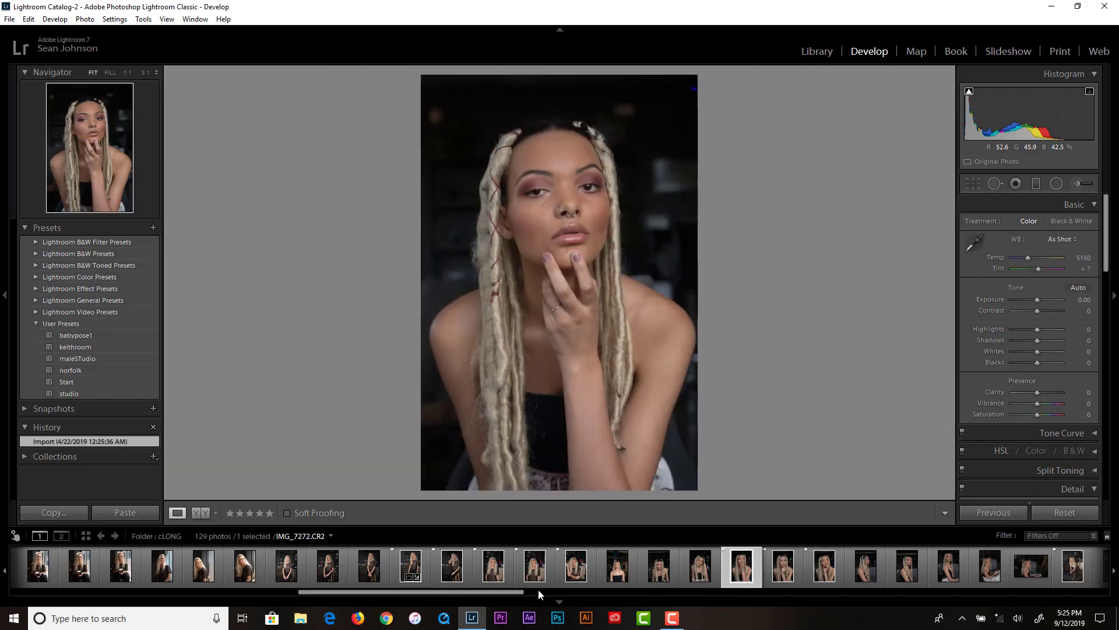
Compare the chin-pose portraits IMG_7272, IMG_7273 and IMG_7274 for expression and facial detail.
left_click(785, 570)
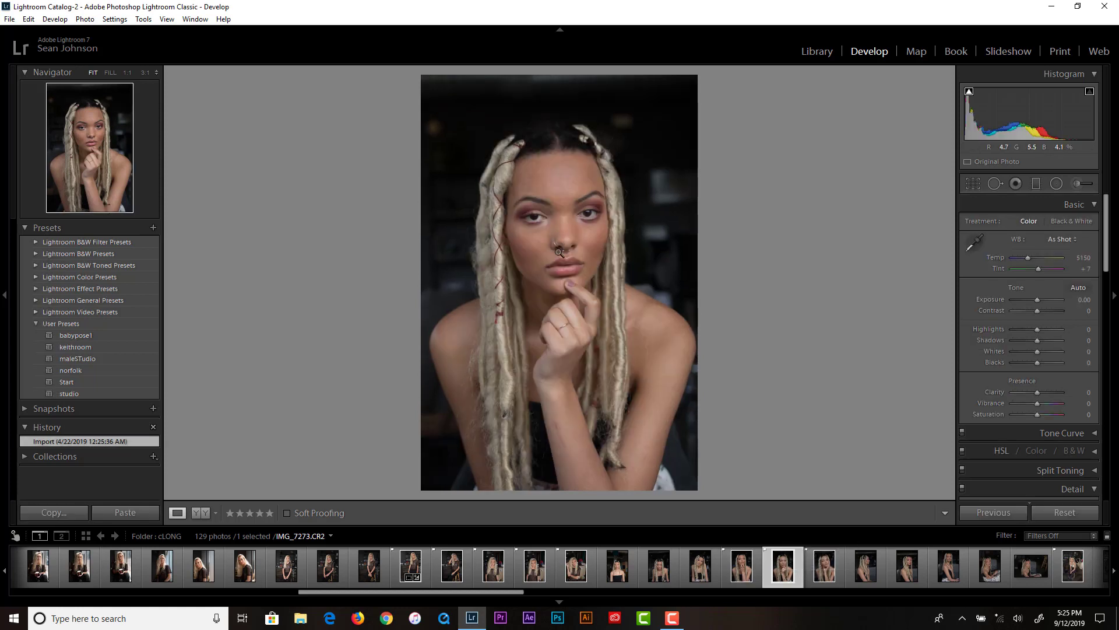
left_click(742, 573)
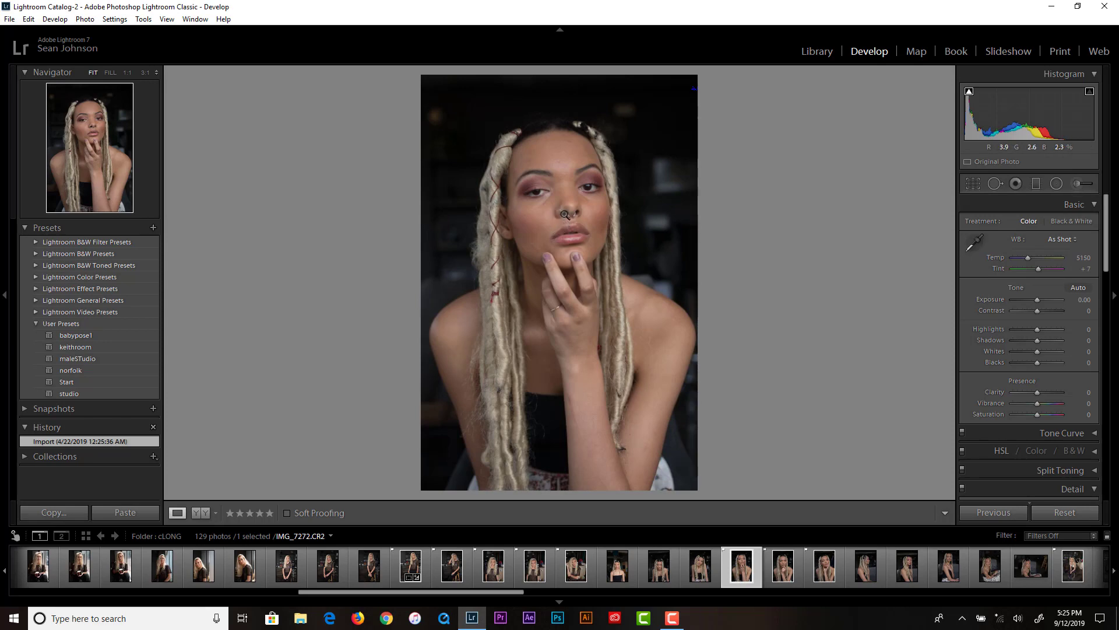
left_click(564, 220)
left_click(586, 248)
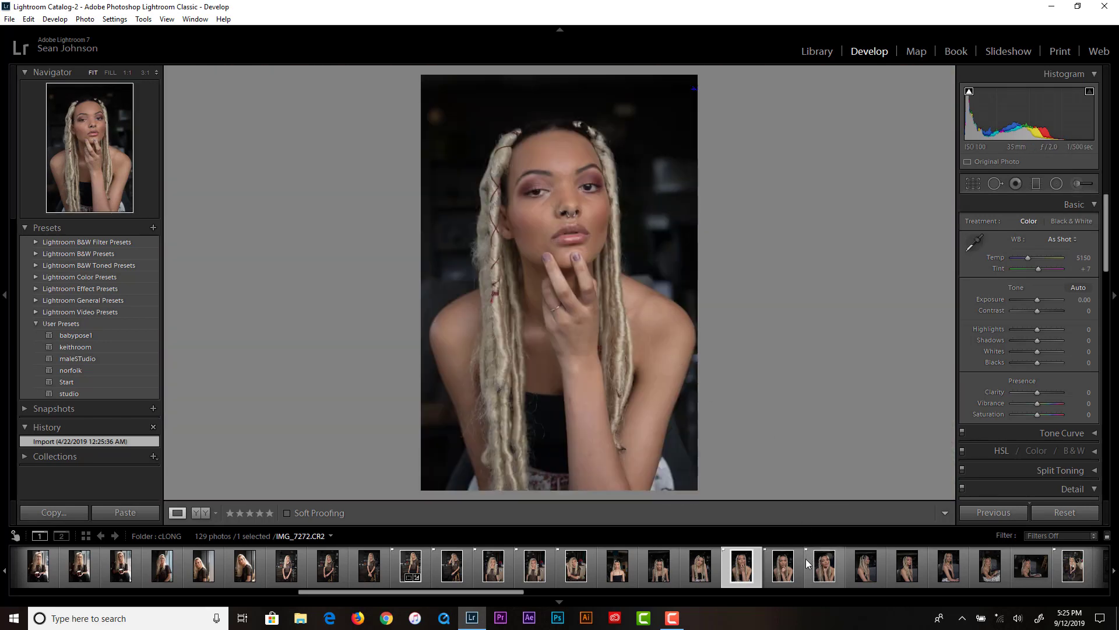
left_click(825, 581)
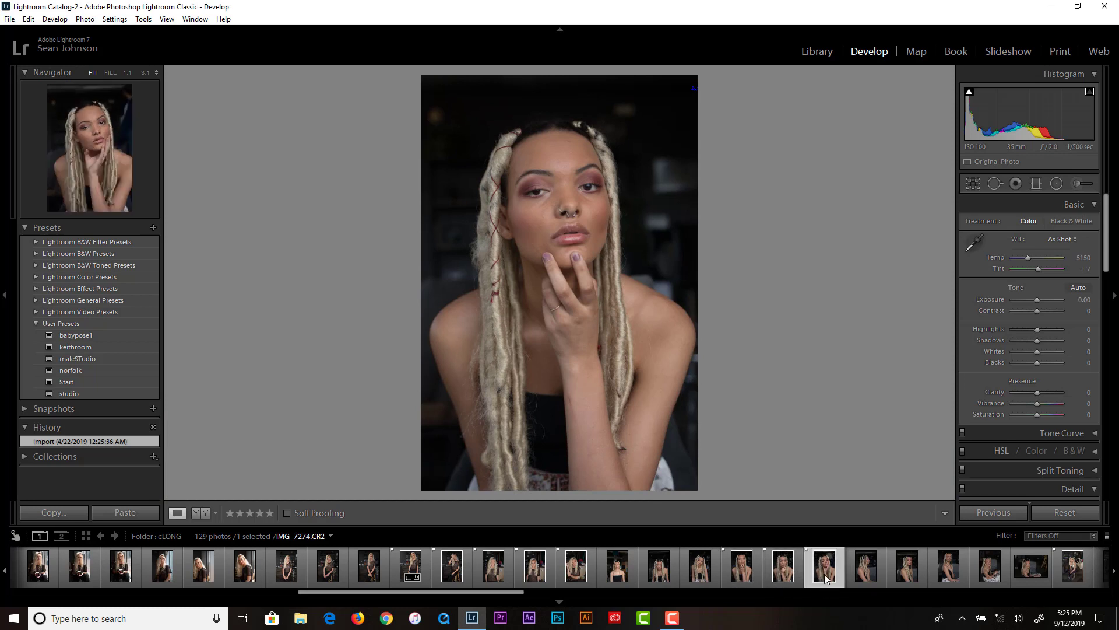
Open IMG_7273 for editing and hide the filmstrip to enlarge the photo.
left_click(785, 571)
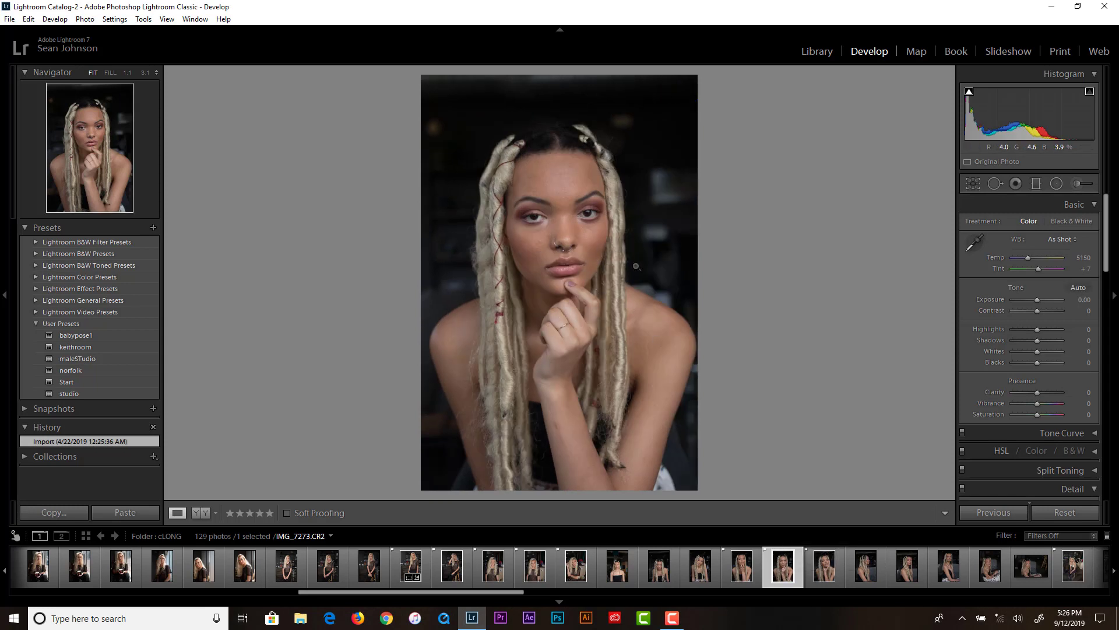
left_click_drag(560, 115, 611, 317)
left_click_drag(624, 118, 583, 232)
left_click(558, 601)
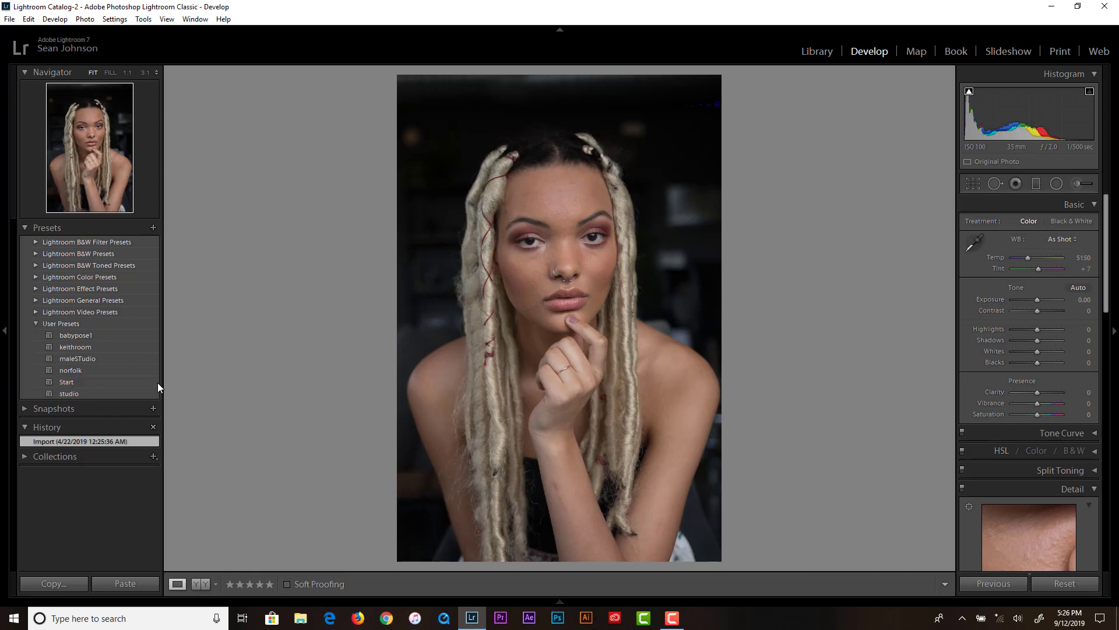
Turn on Remove Chromatic Aberration and Enable Profile Corrections, toggling the lens profile off and on to compare its effect.
left_click(1096, 206)
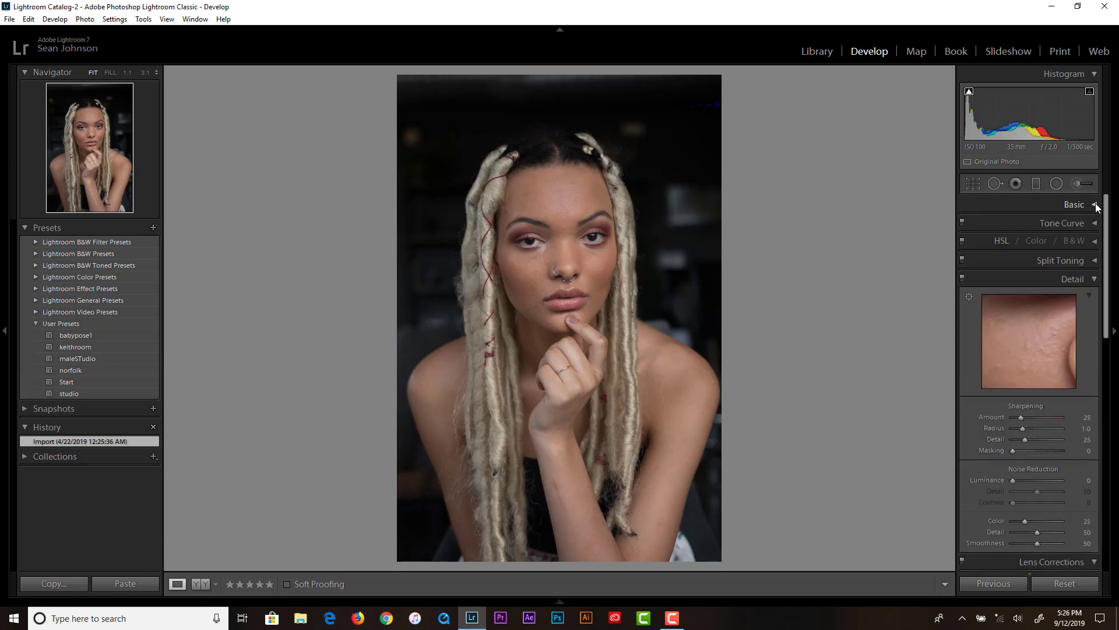
left_click(1095, 279)
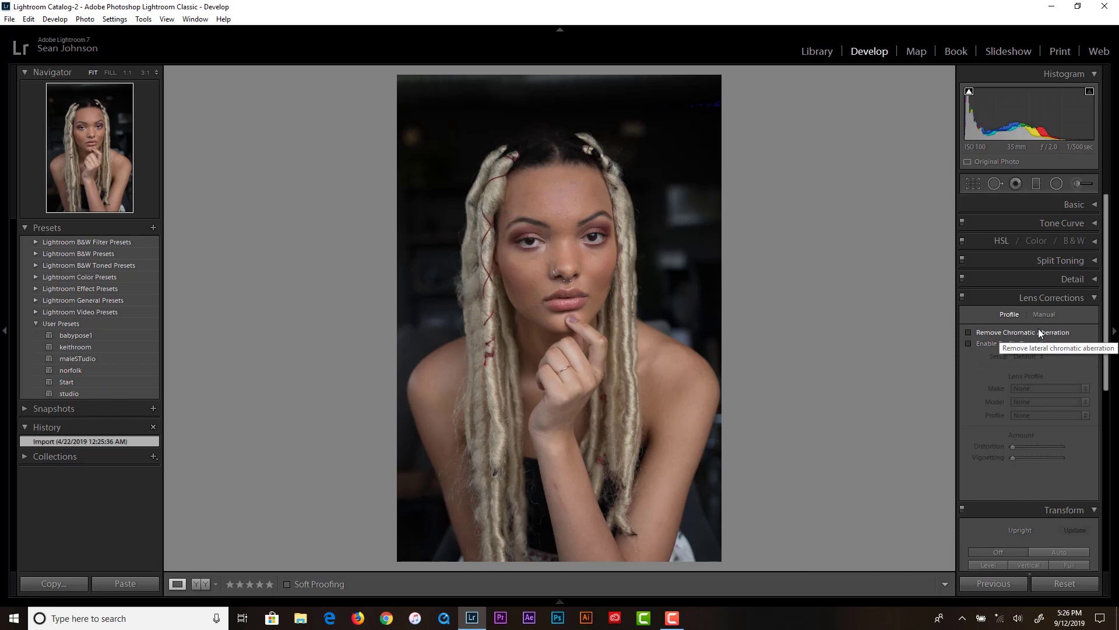
left_click(970, 332)
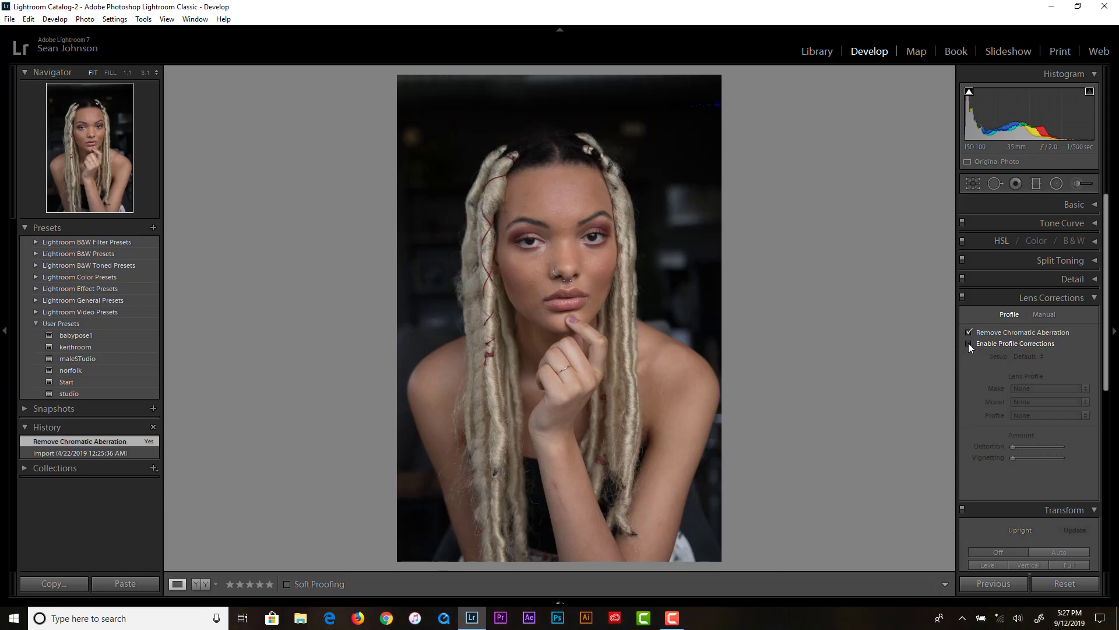
left_click(969, 344)
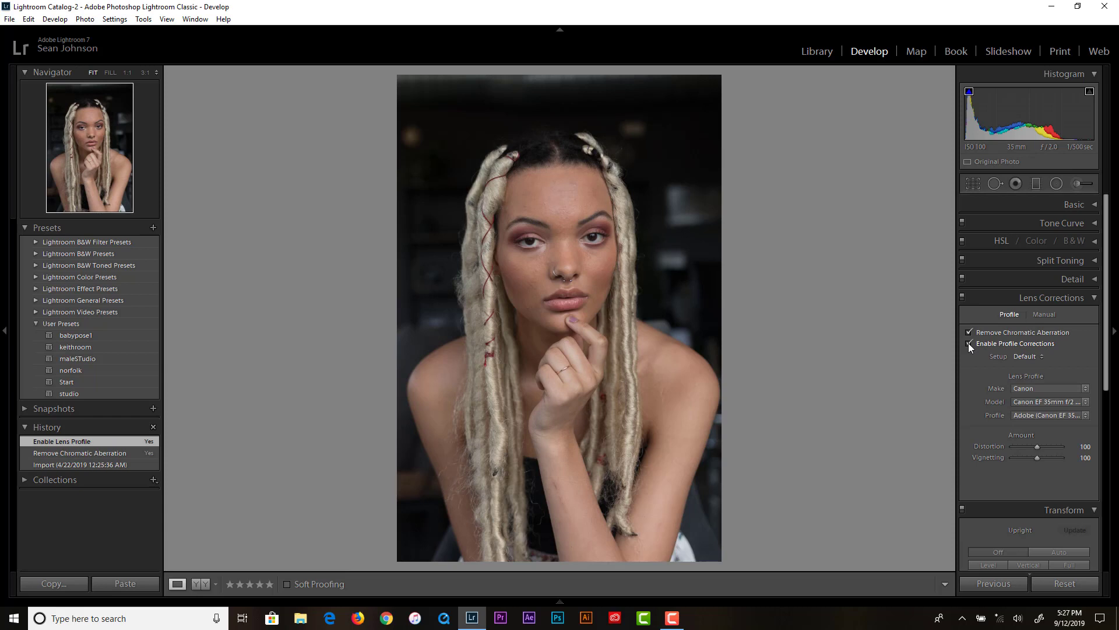
left_click(967, 342)
left_click(967, 343)
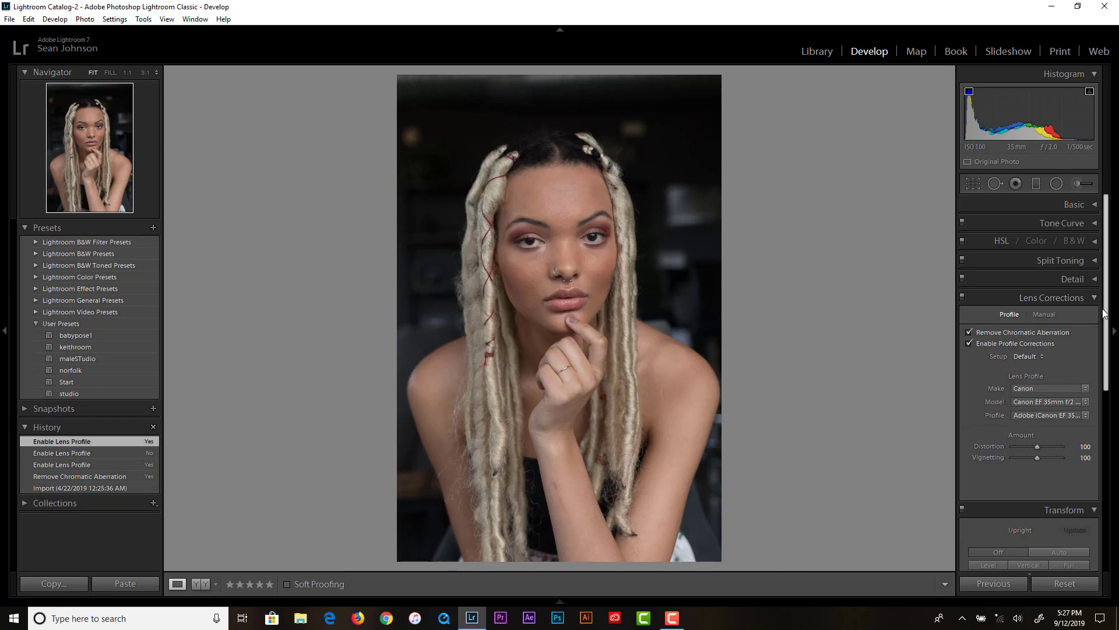
Apply the Auto Upright correction in the Transform settings and collapse the Lens Corrections section.
left_click_drag(1107, 323, 1096, 423)
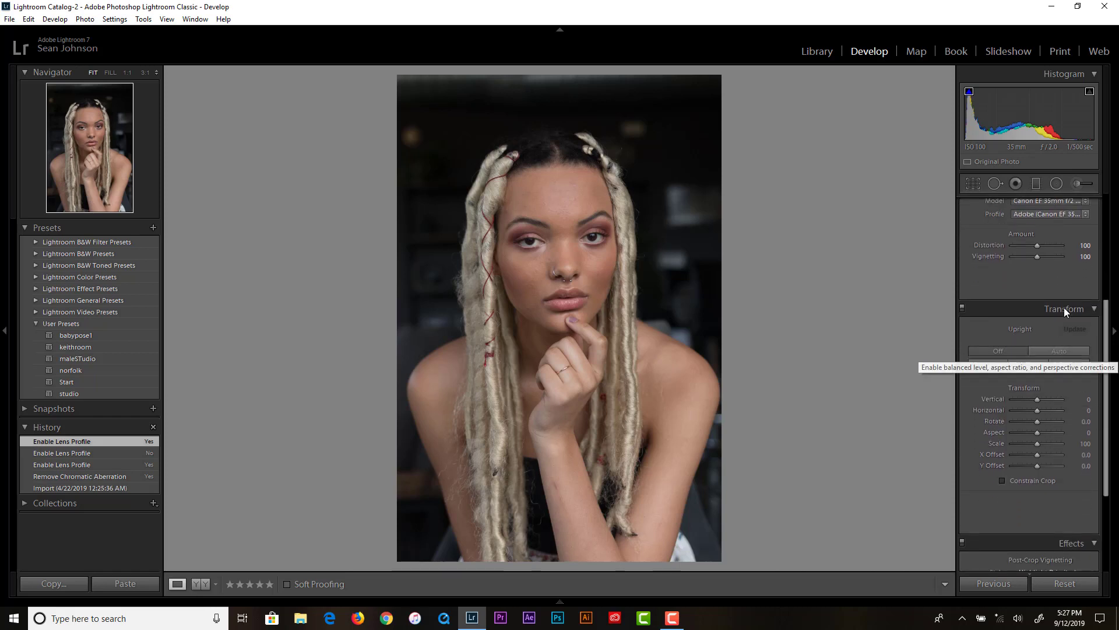
left_click(1056, 351)
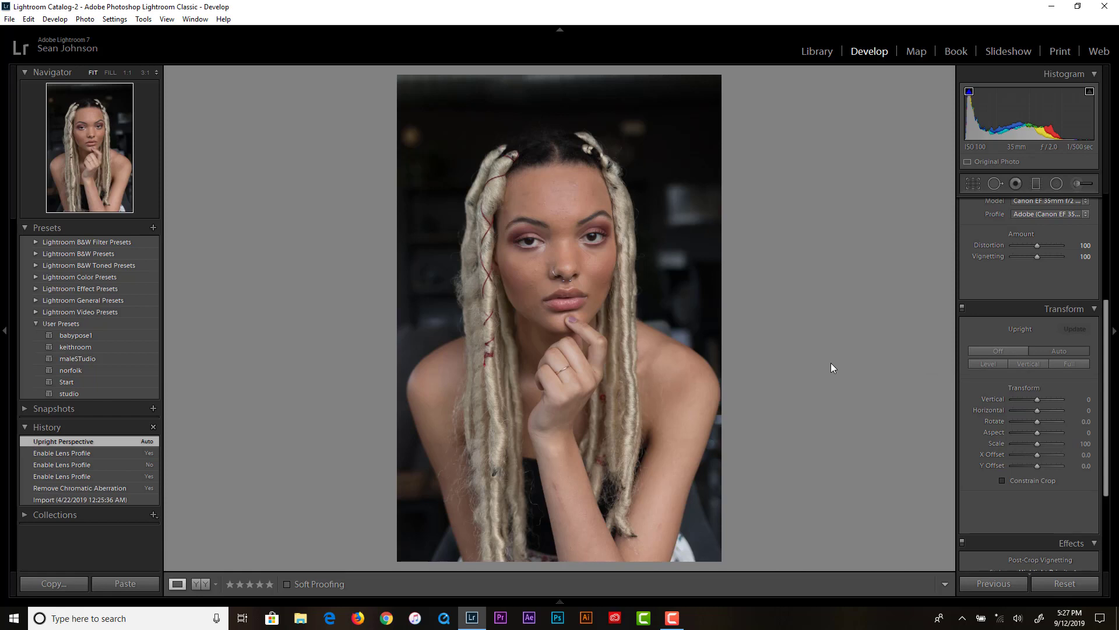
left_click_drag(1107, 320, 1112, 218)
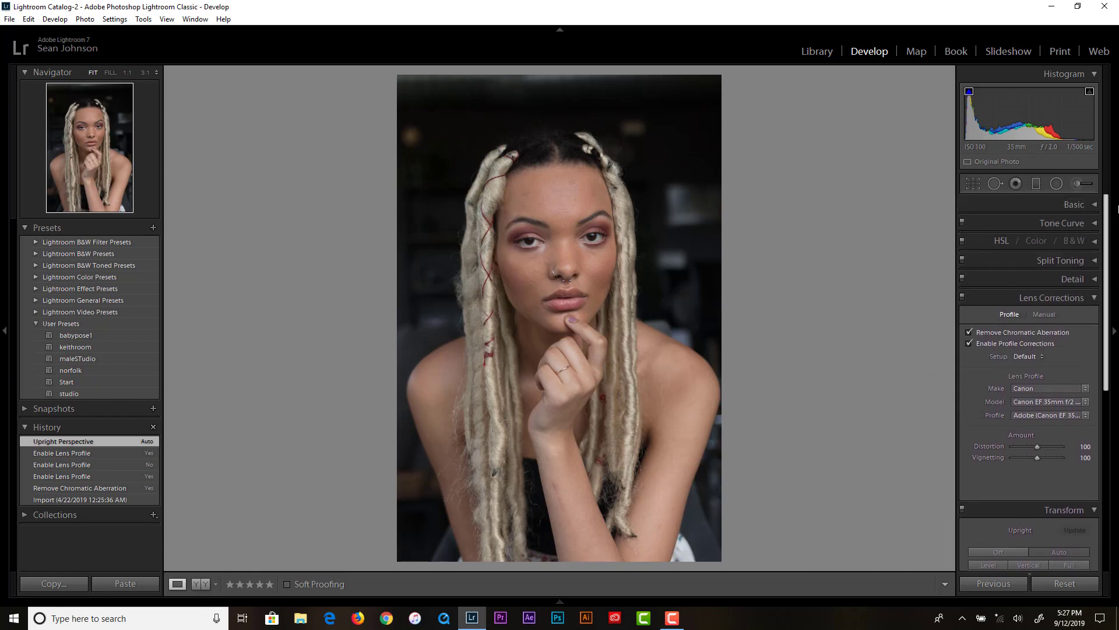
left_click(1095, 298)
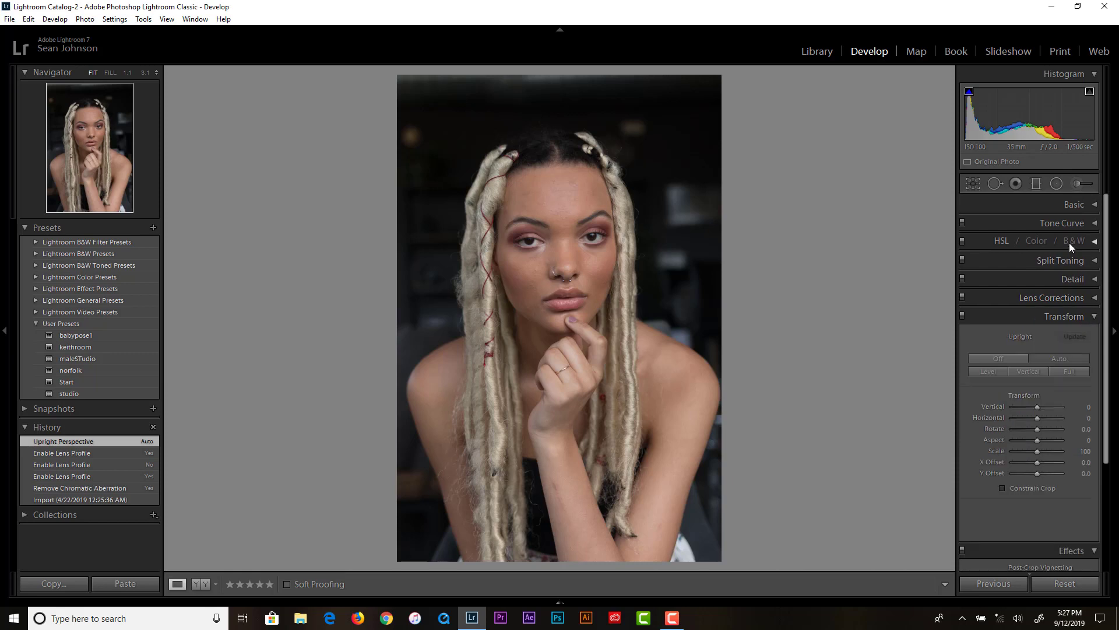
Set the portrait's Clarity to +7 and Vibrance to +21 in the Basic settings.
left_click(1095, 205)
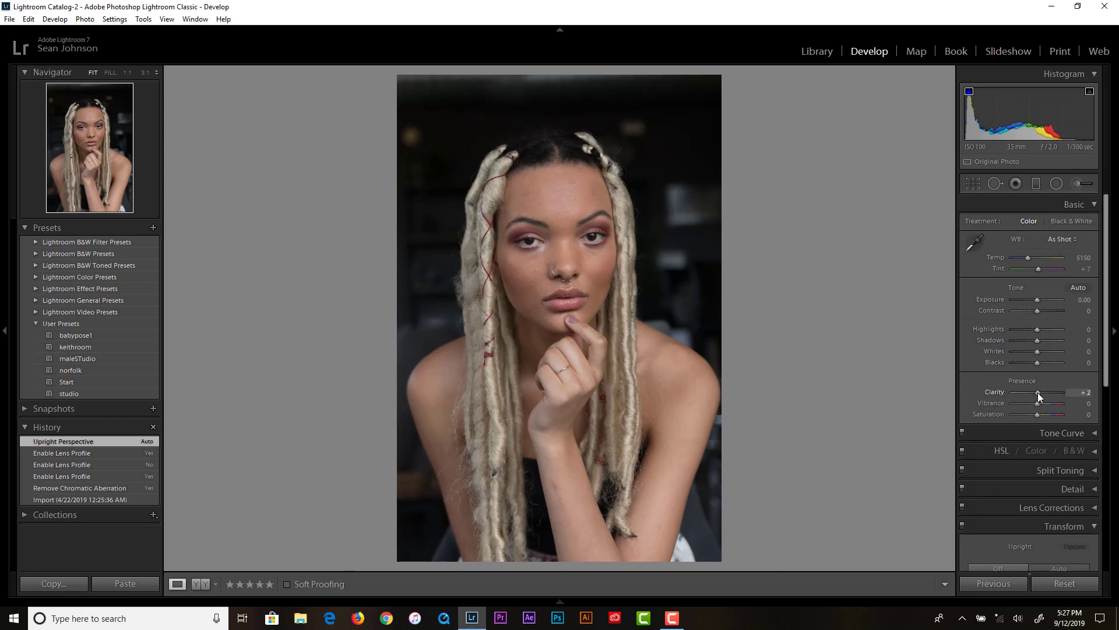
left_click_drag(1039, 393, 1039, 394)
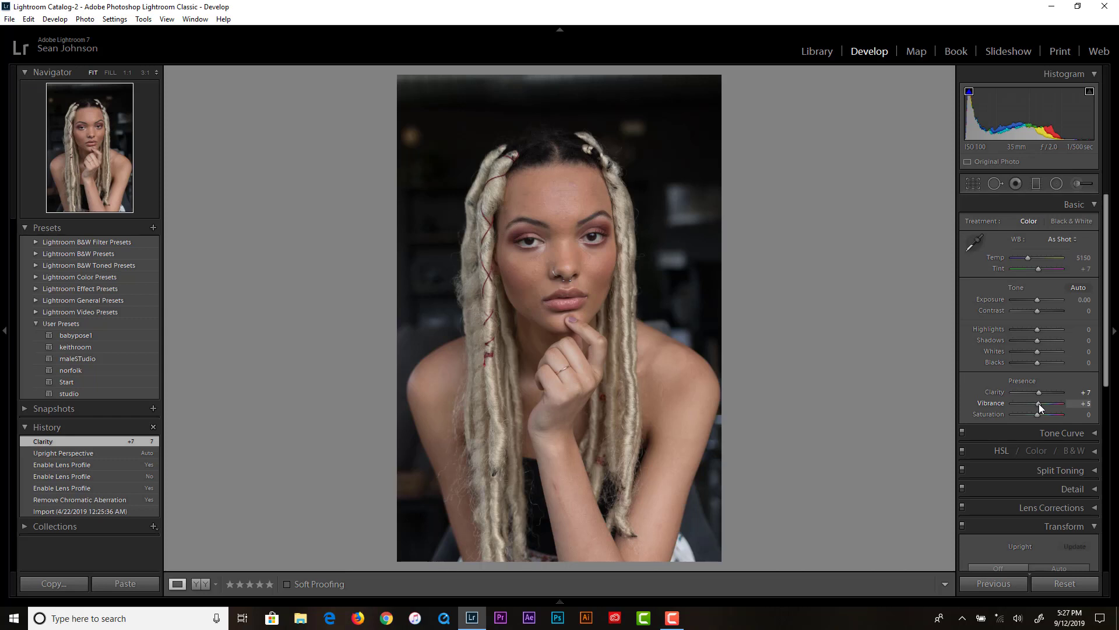
left_click_drag(1041, 404, 1044, 404)
left_click_drag(1043, 405, 1043, 405)
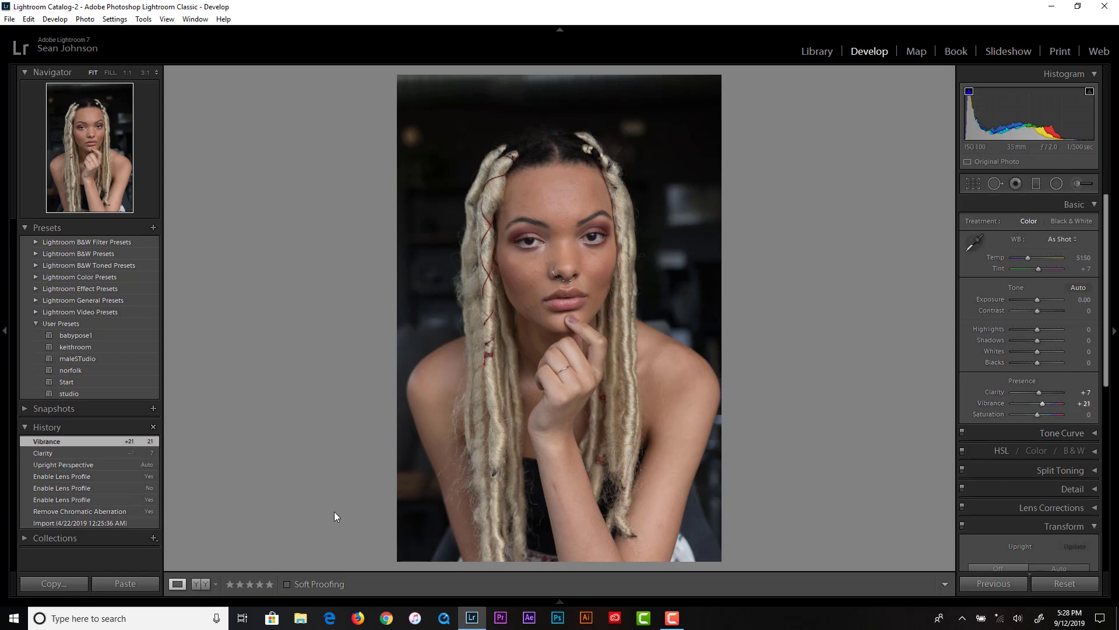
Apply the Start user preset, check the lens correction settings, and collapse the Lens Corrections and Transform sections.
left_click(69, 381)
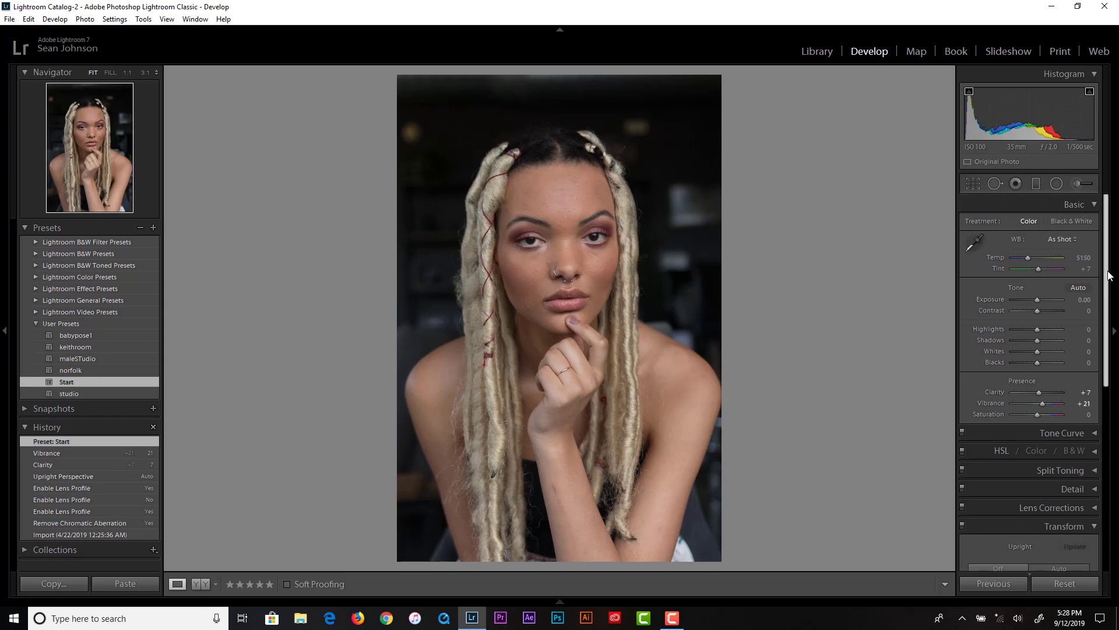
scroll(1109, 275, "down", 2)
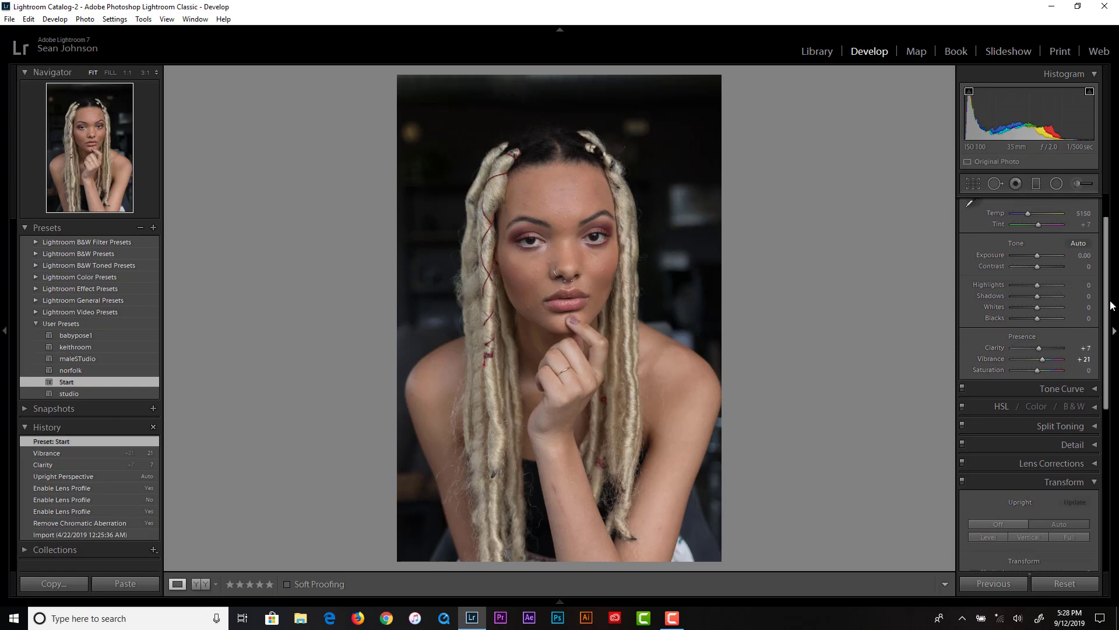
left_click_drag(1107, 281, 1108, 369)
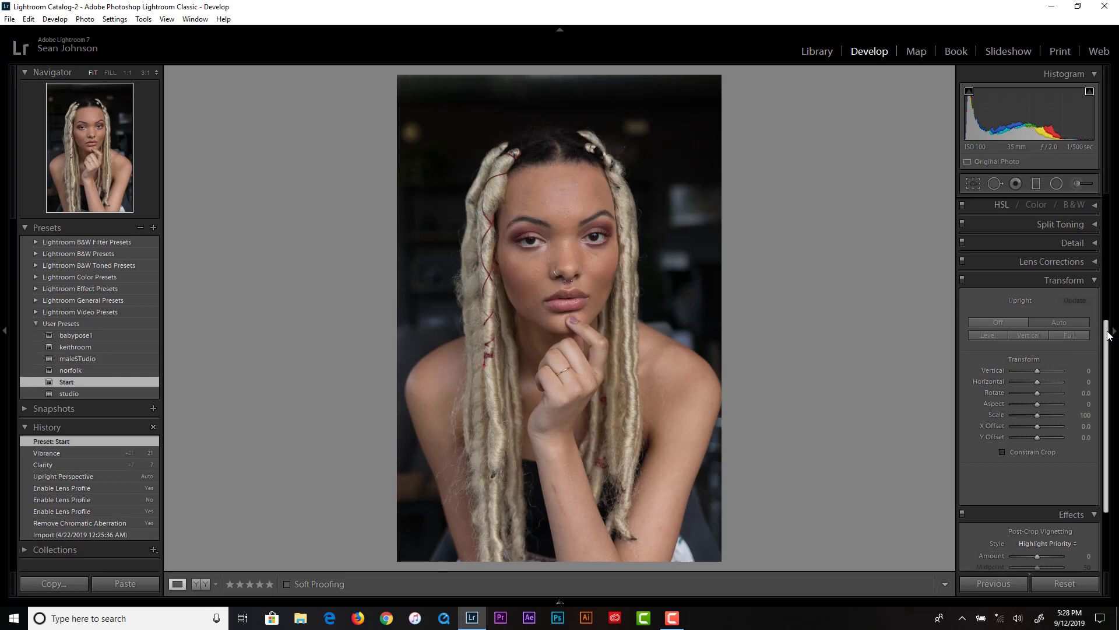
left_click(1095, 264)
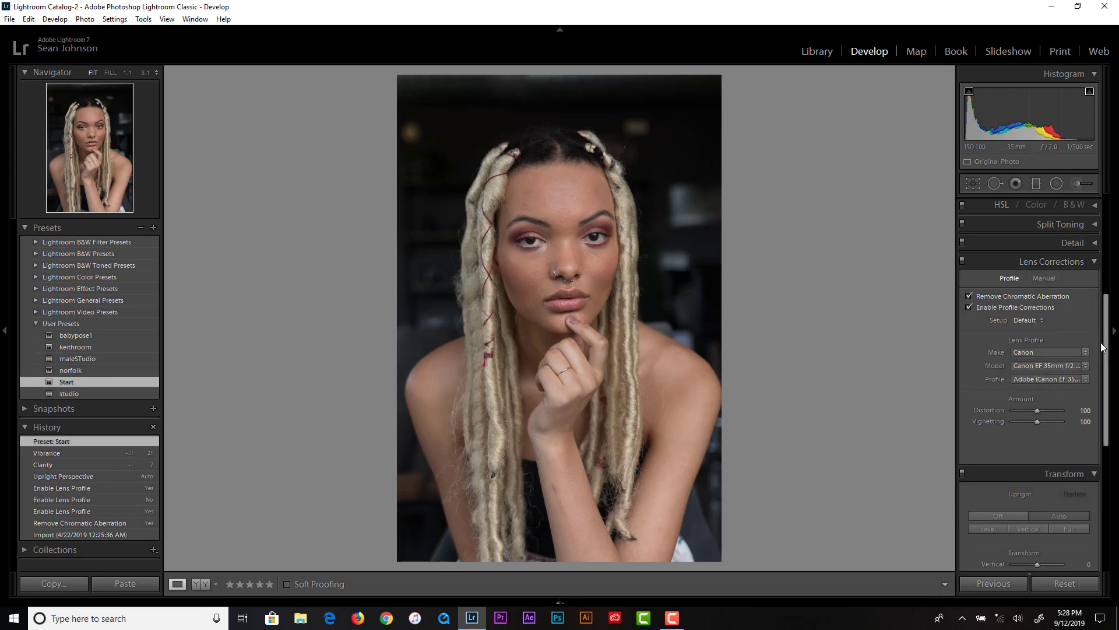
left_click(1094, 262)
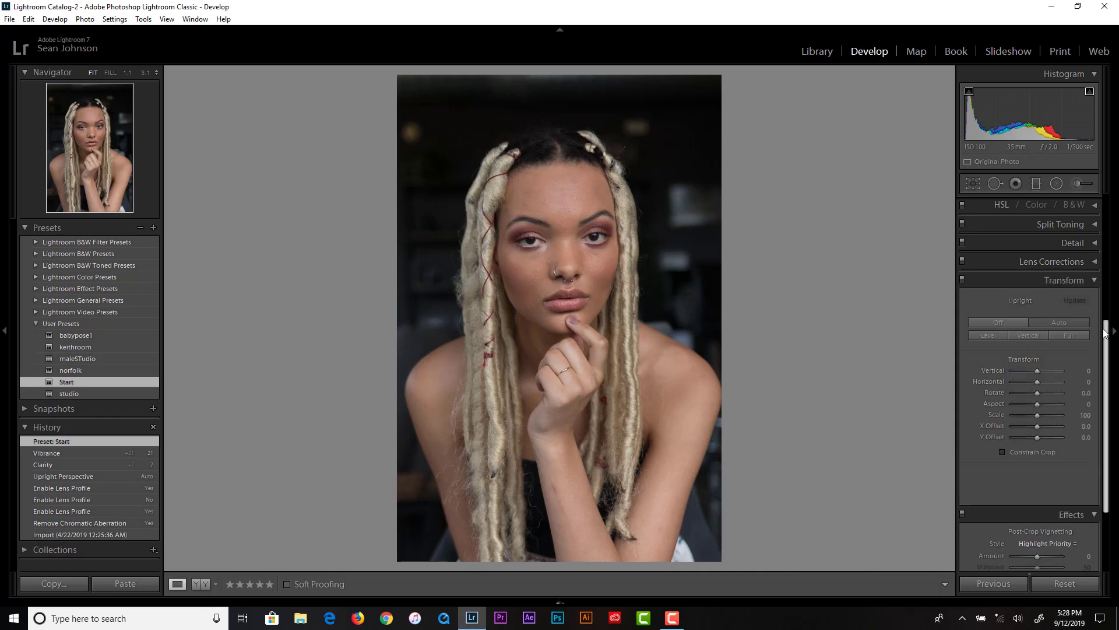
left_click(1095, 282)
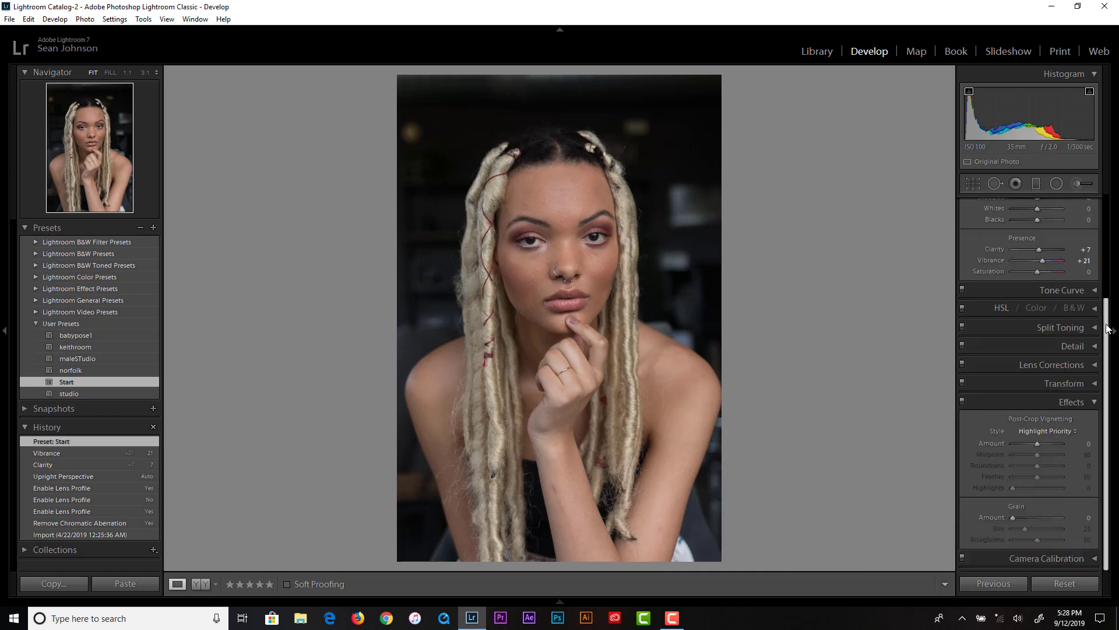
Set Highlights to -31 and Shadows to +67, checking the dark hair at the hairline at 1:1 while adjusting.
left_click_drag(1109, 325, 1108, 193)
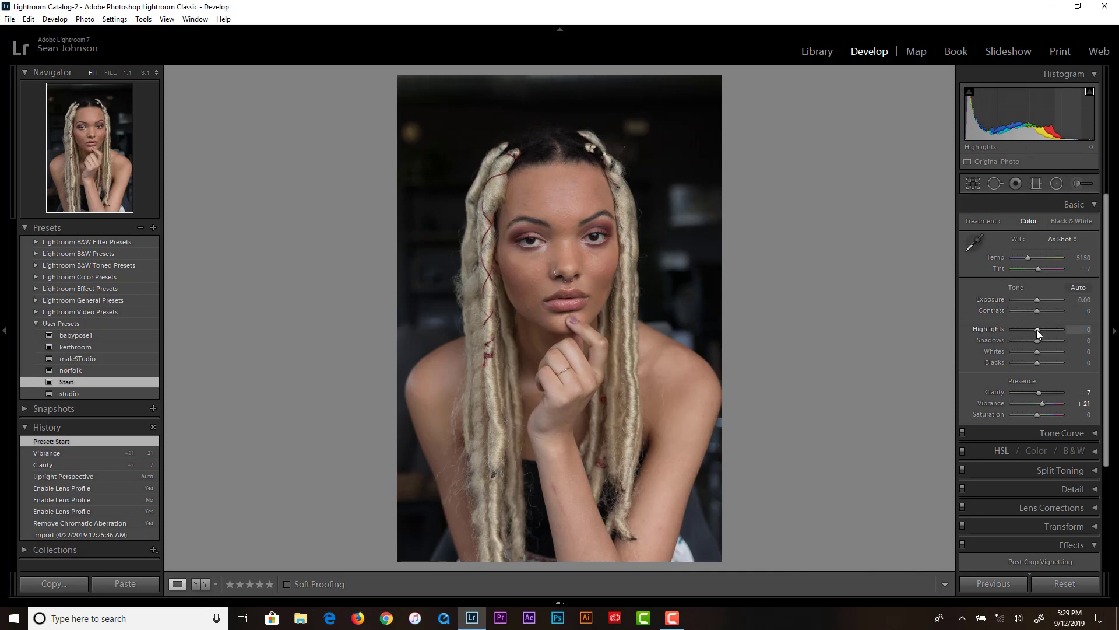
left_click_drag(1036, 330, 1028, 329)
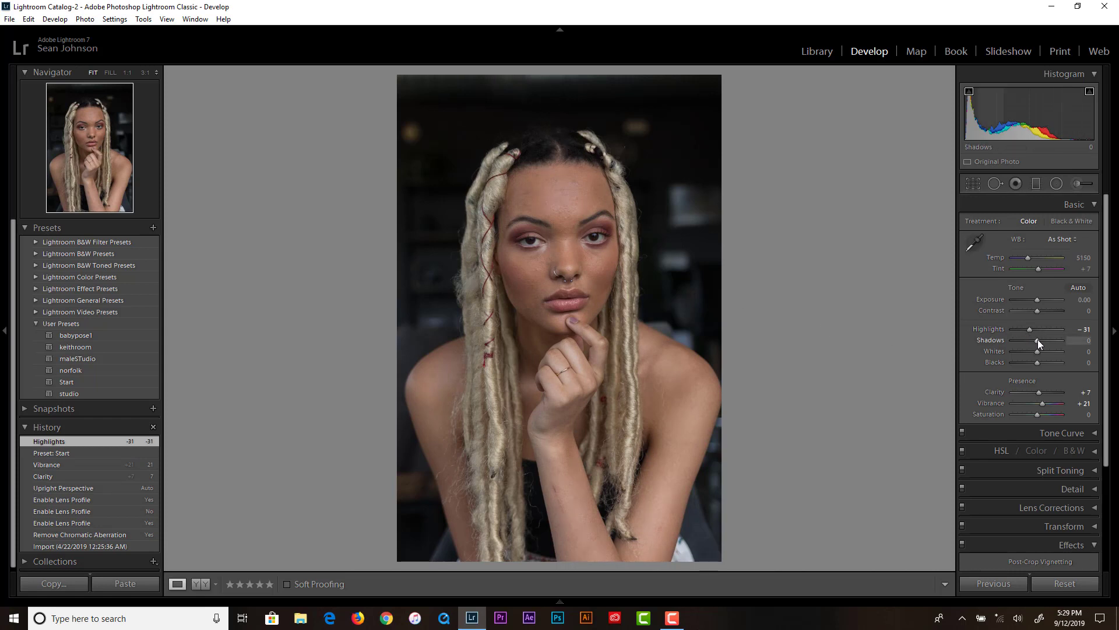
left_click_drag(1038, 340, 1044, 346)
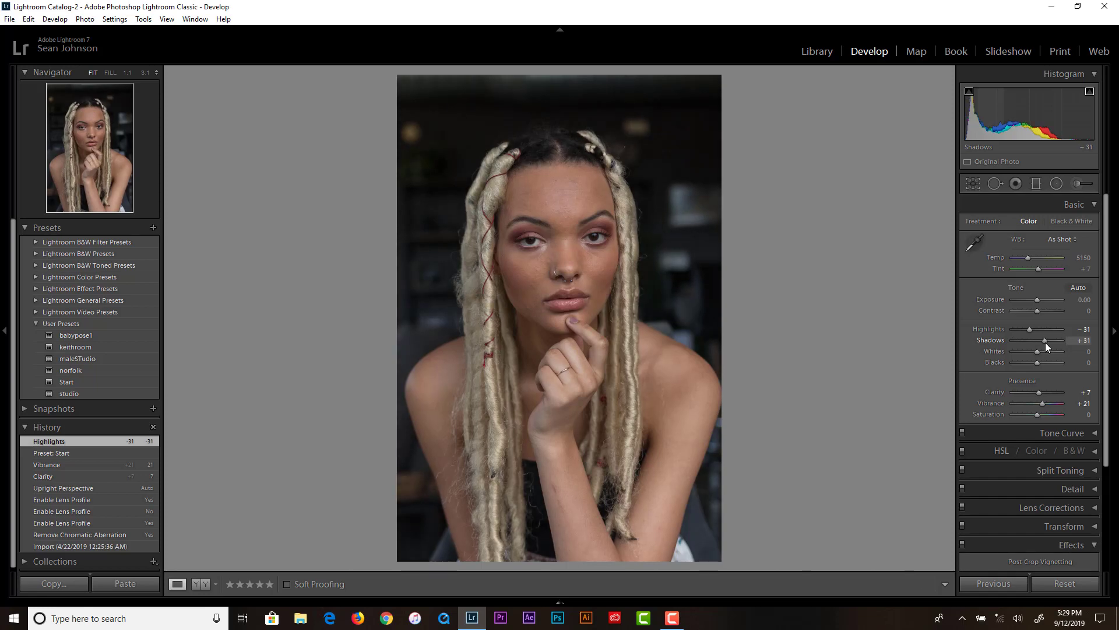
left_click(547, 124)
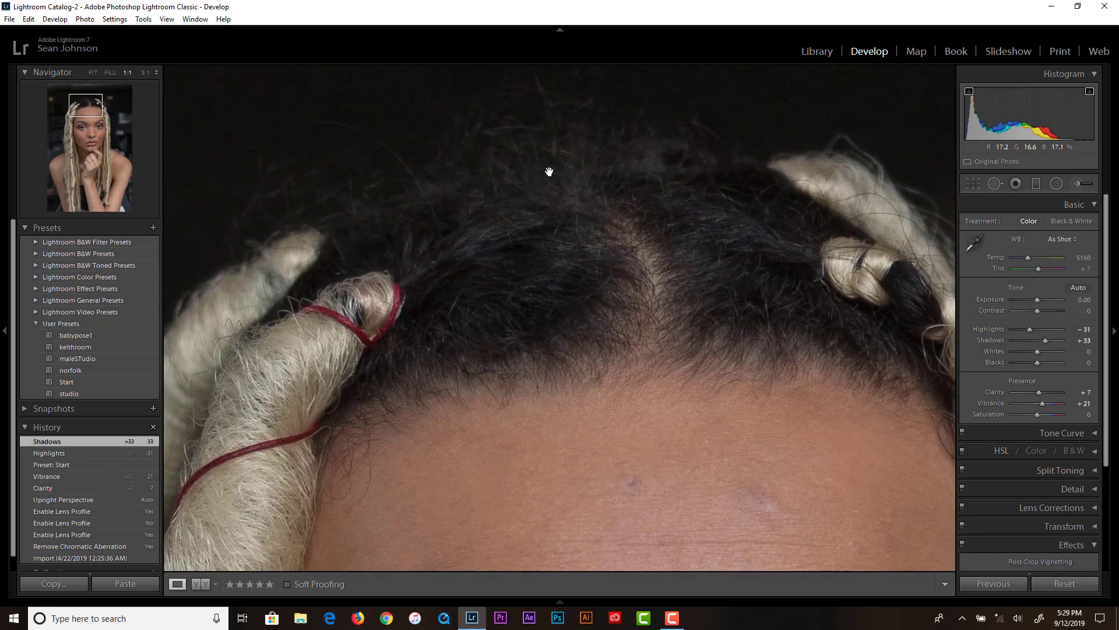
left_click(618, 259)
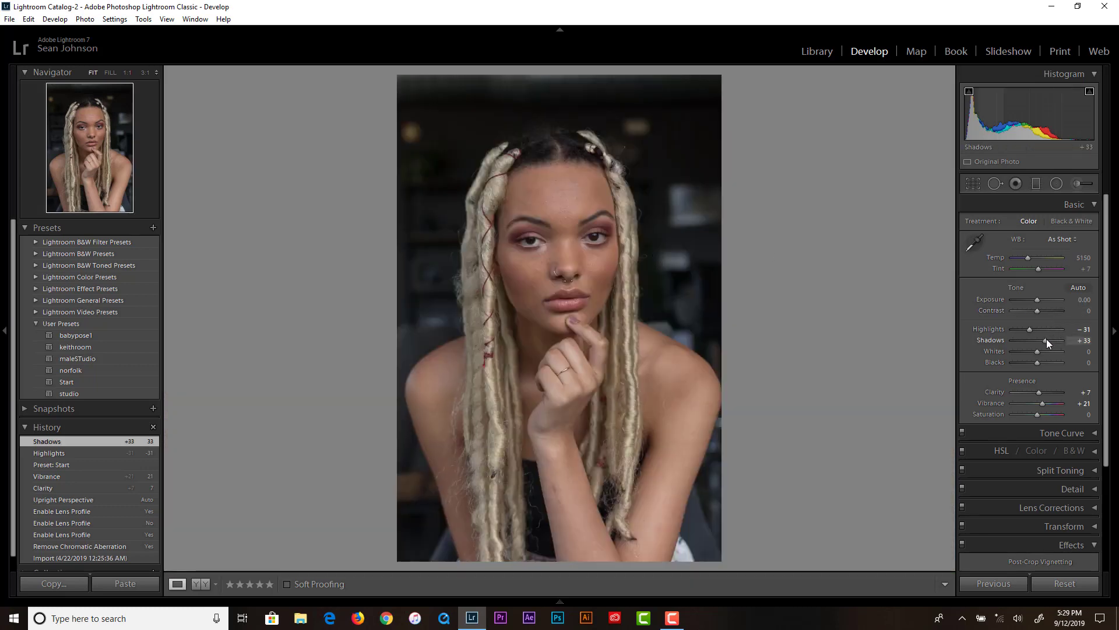
left_click_drag(1047, 338, 1051, 345)
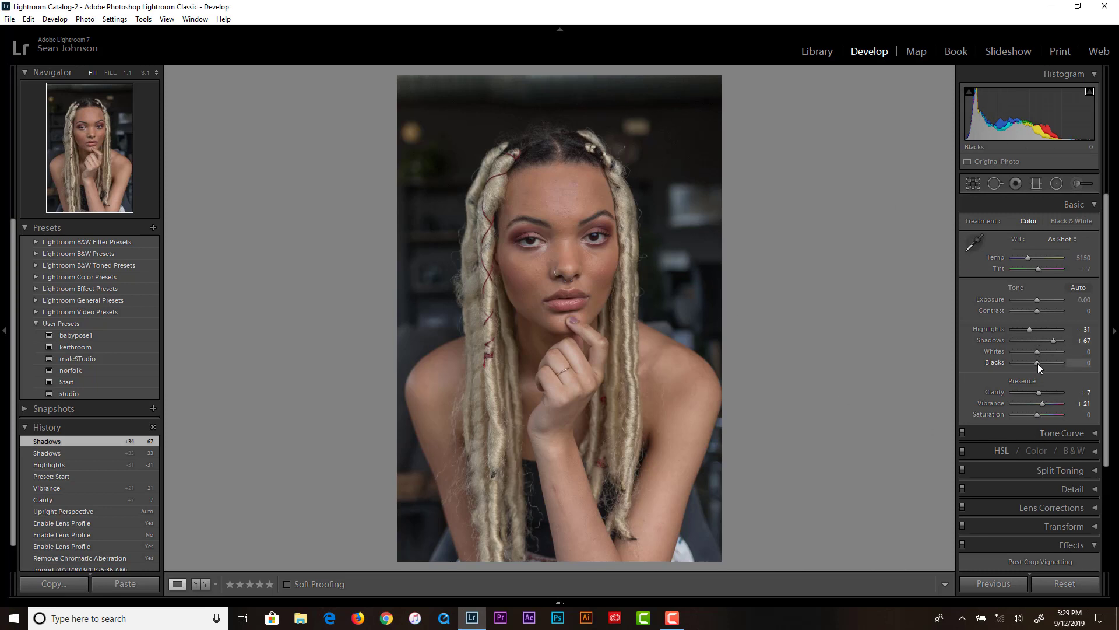
Set Blacks to +2 and Whites to +19 for the portrait.
mouse_move(1038, 362)
left_mouse_down()
mouse_move(1026, 363)
mouse_move(1038, 362)
left_mouse_up()
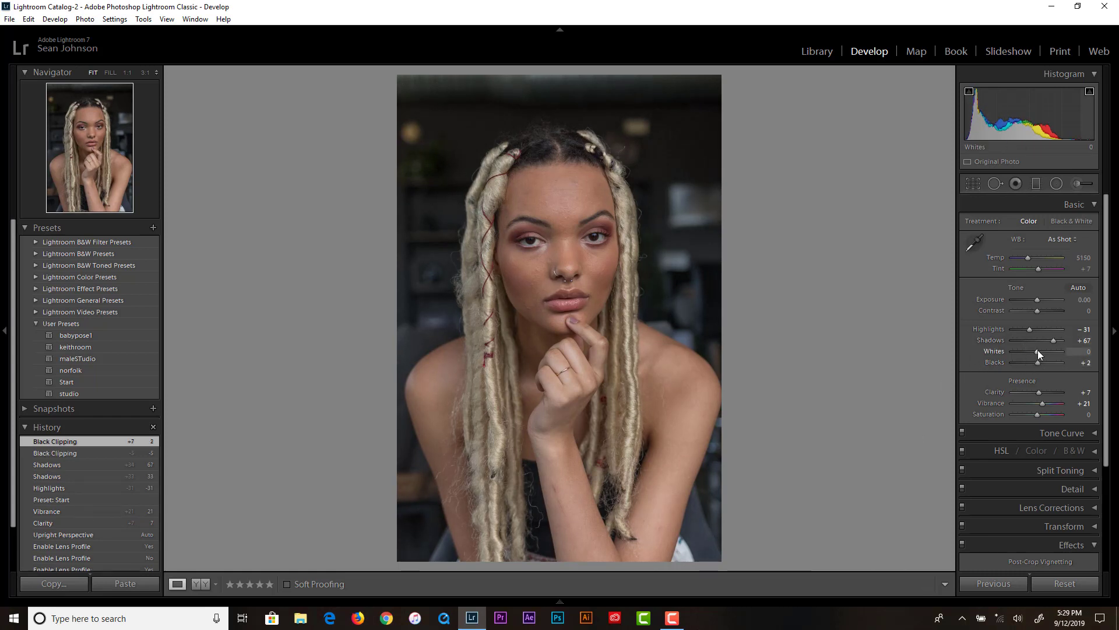
left_click_drag(1037, 350, 1042, 353)
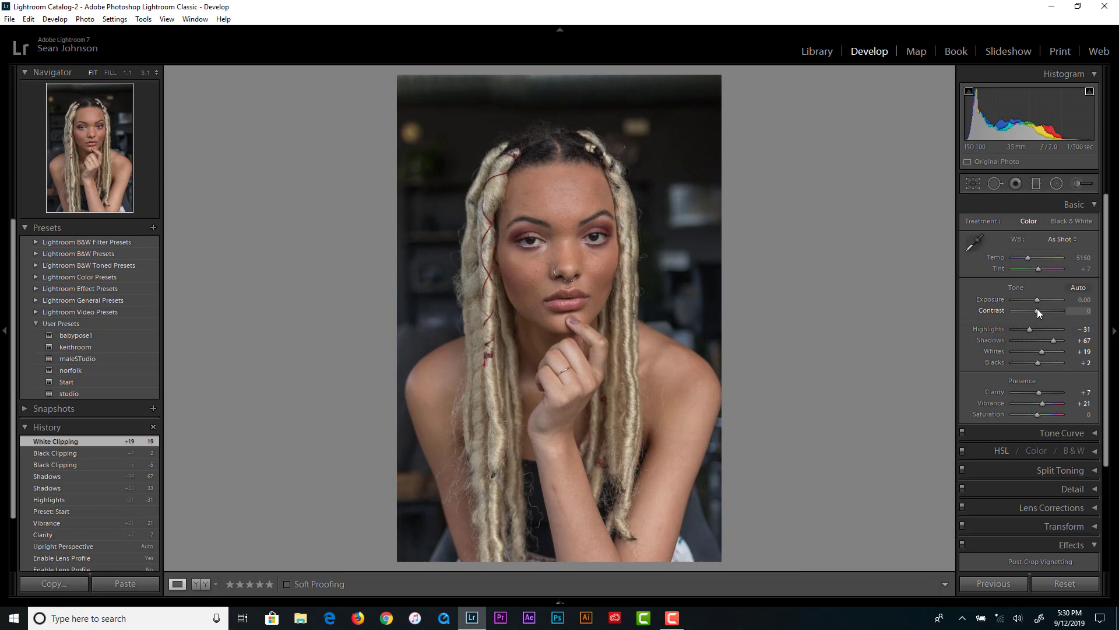
Set Contrast to +17 and raise Exposure to +0.12.
left_click_drag(1038, 312, 1041, 316)
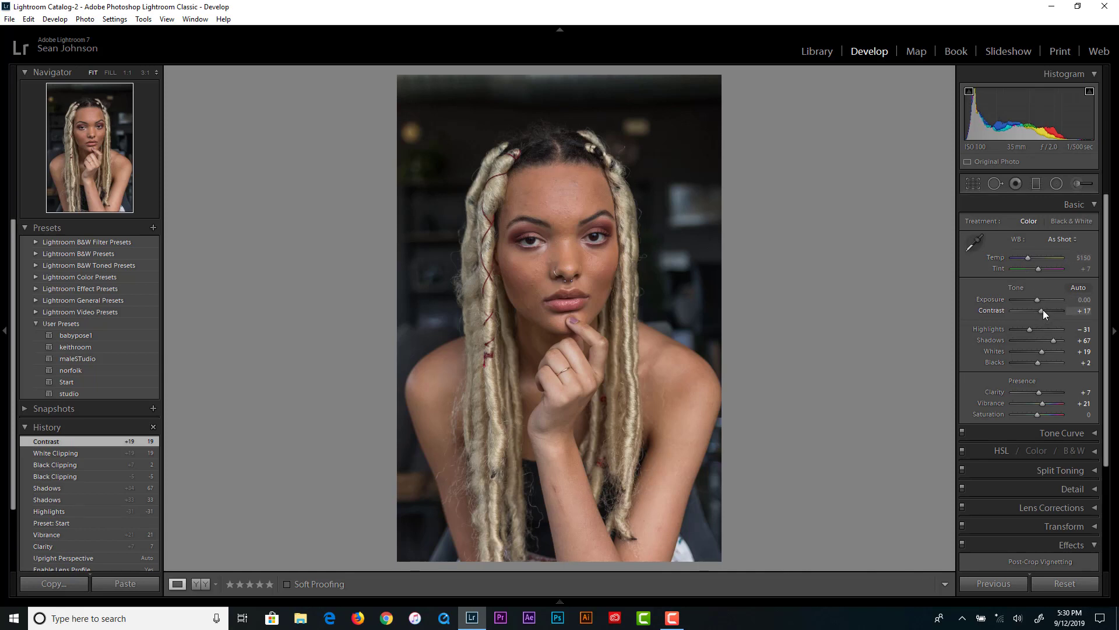
left_click_drag(1044, 309, 1043, 310)
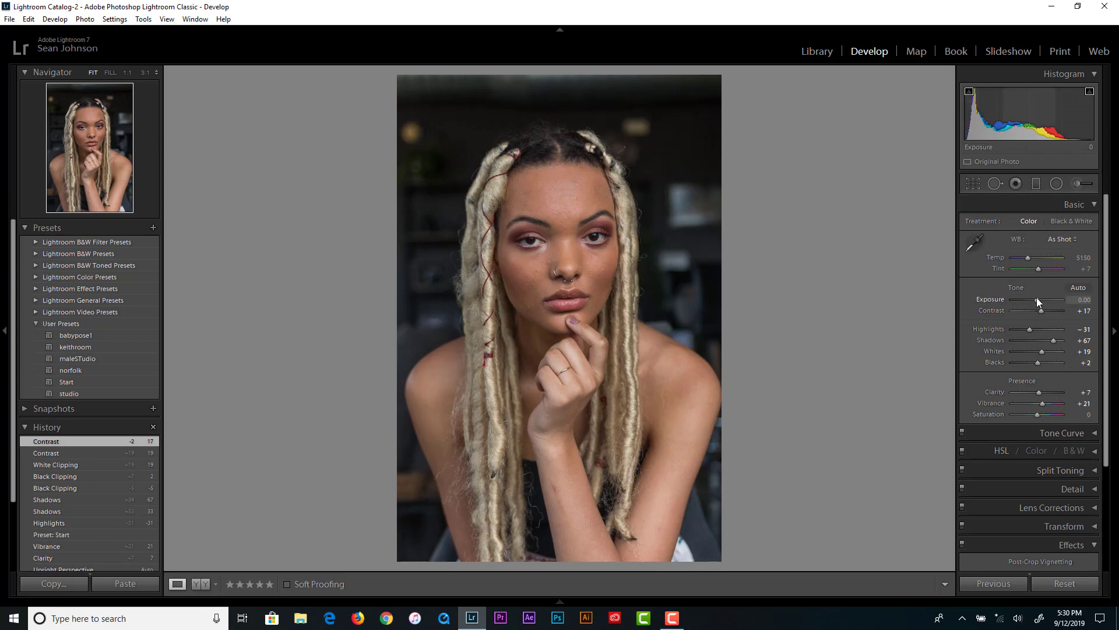
left_click_drag(1037, 299, 1038, 299)
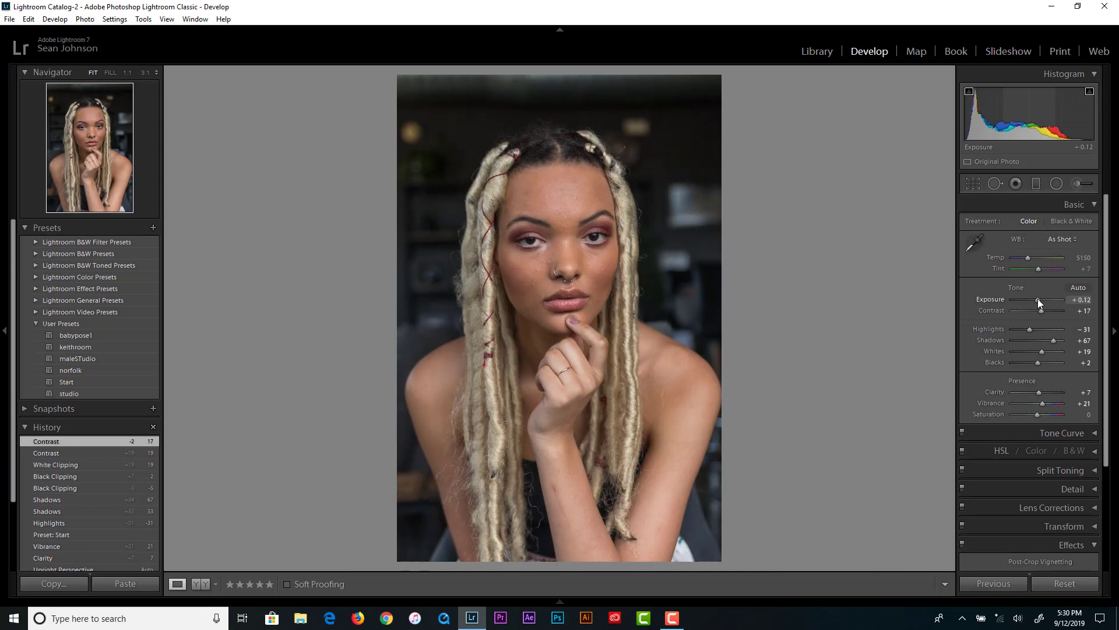
Raise the portrait's Exposure to +0.24 and examine both eyes at 1:1.
left_click_drag(1038, 298, 1038, 299)
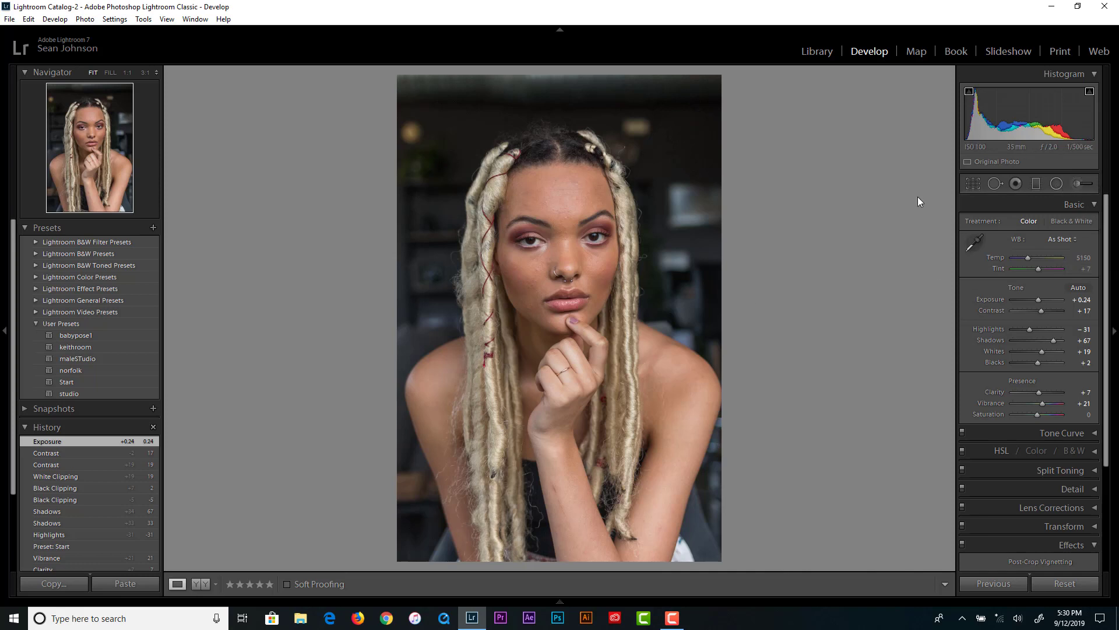
left_click(567, 236)
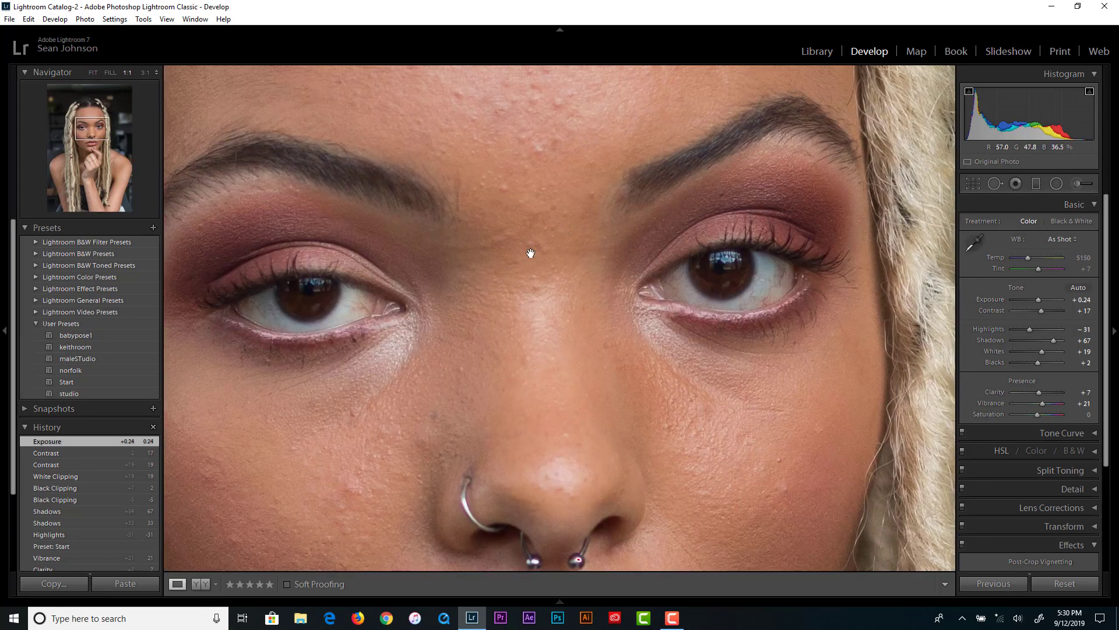
left_click_drag(530, 253, 618, 259)
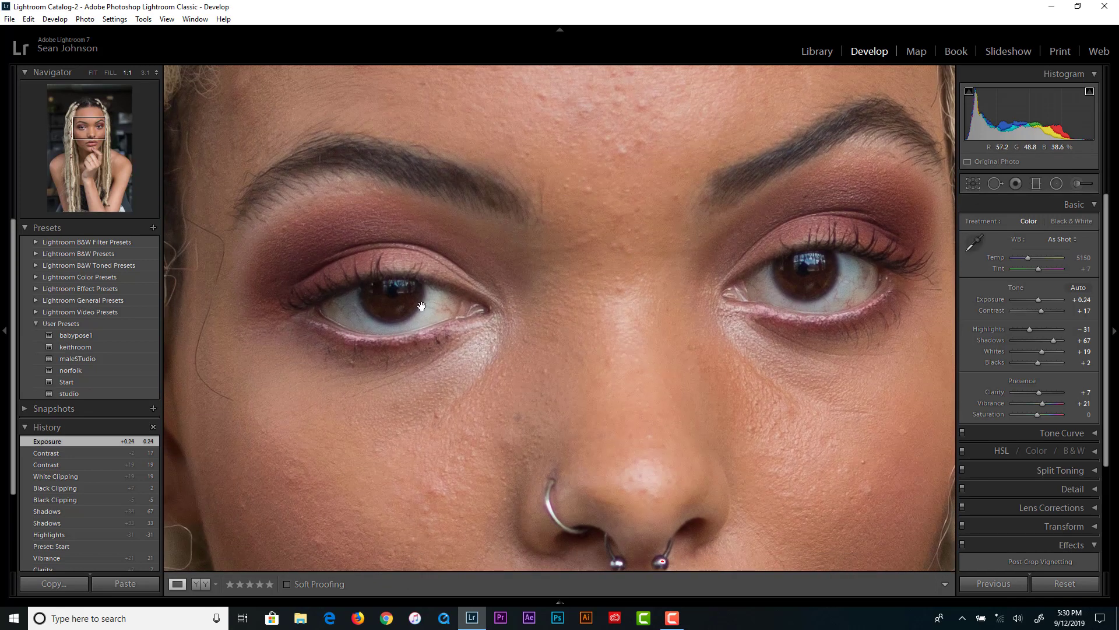
left_click(1077, 183)
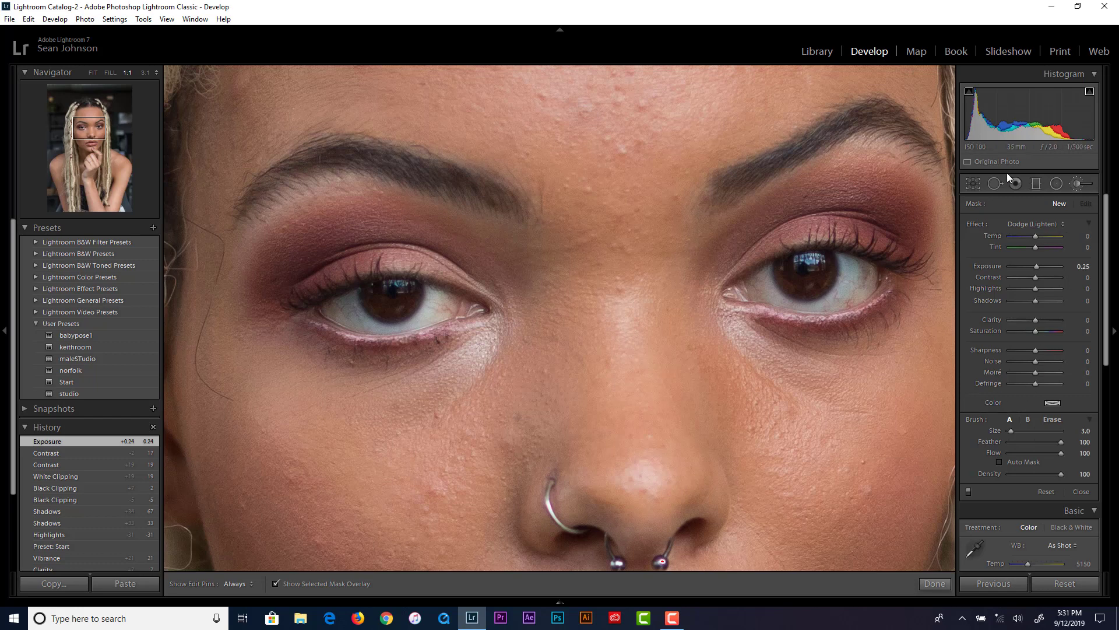
left_click(936, 584)
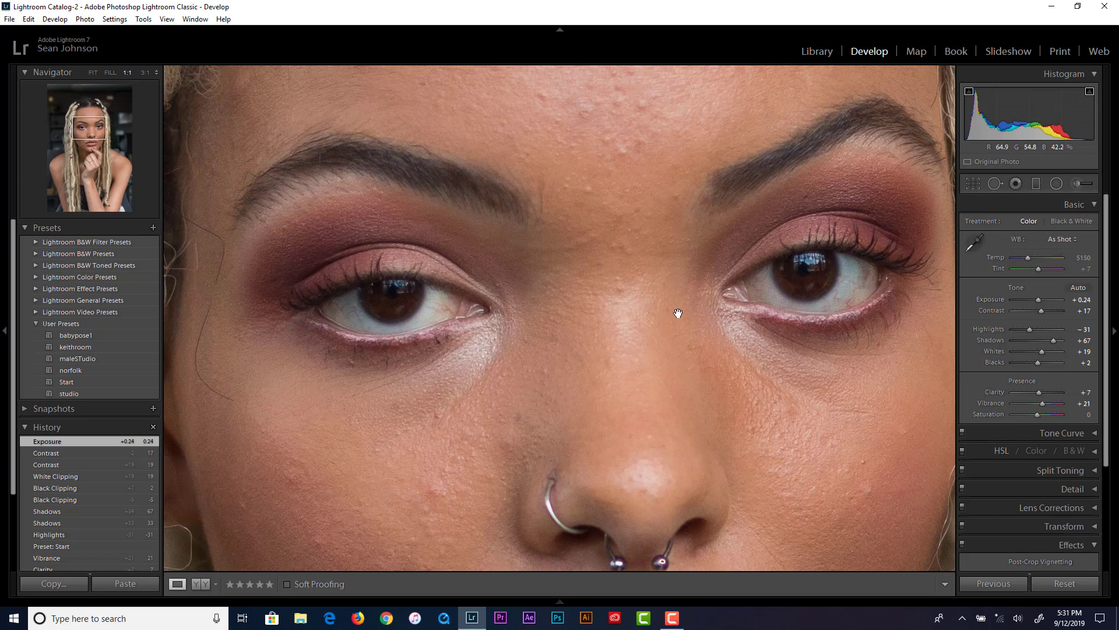
left_click_drag(664, 309, 630, 303)
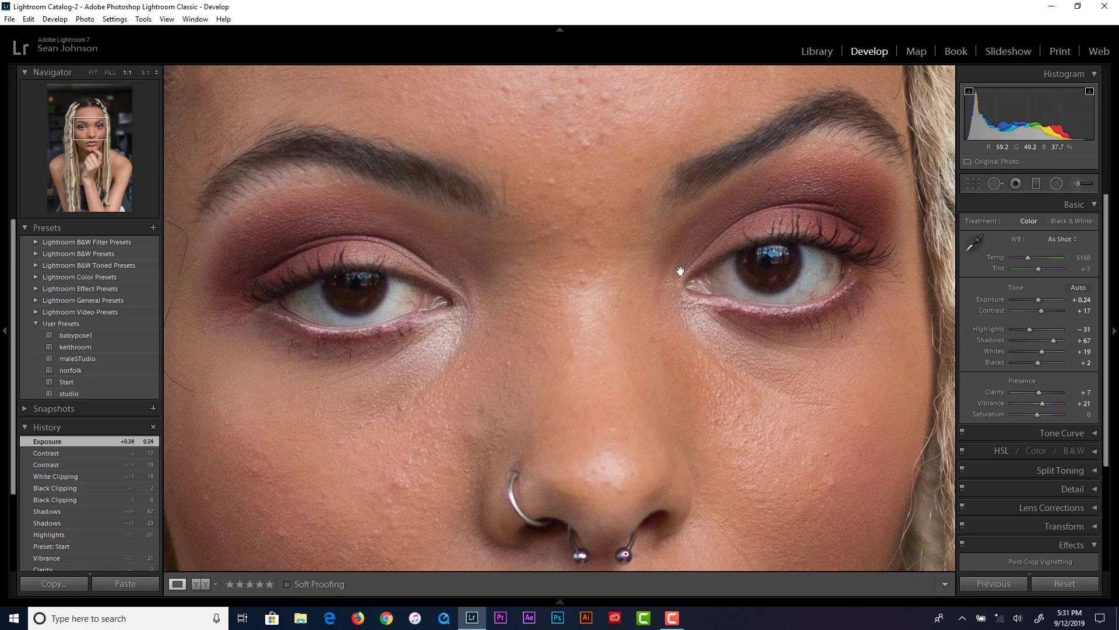
With the Dodge (Lighten) adjustment brush reduced to size 2.0 and the mask overlay enabled, paint over the white of the left-hand eye.
left_click(1079, 184)
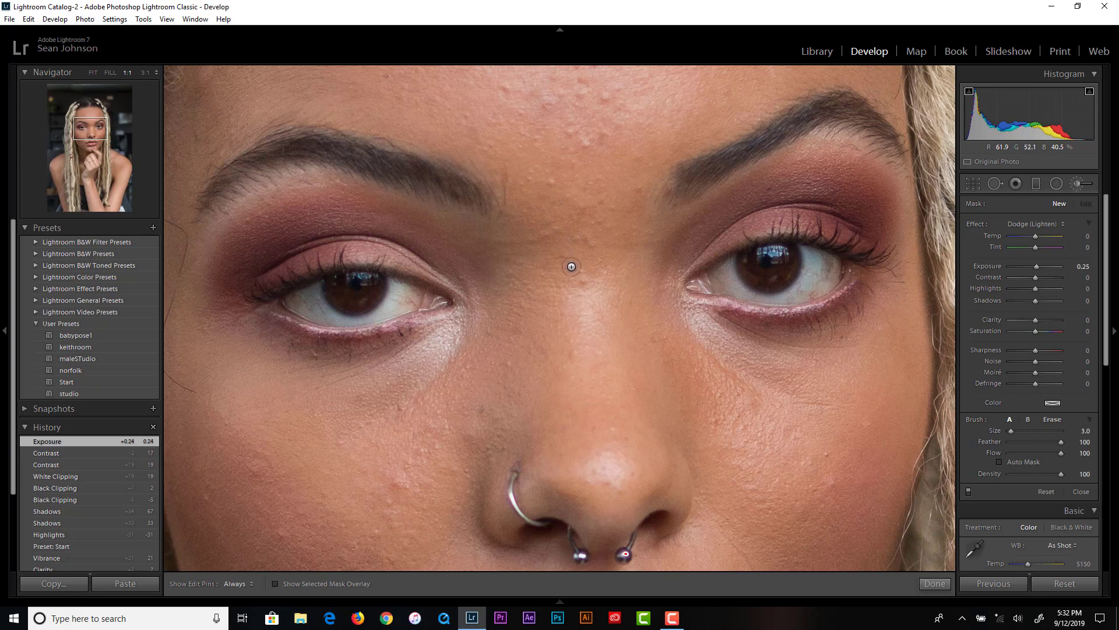
key("o")
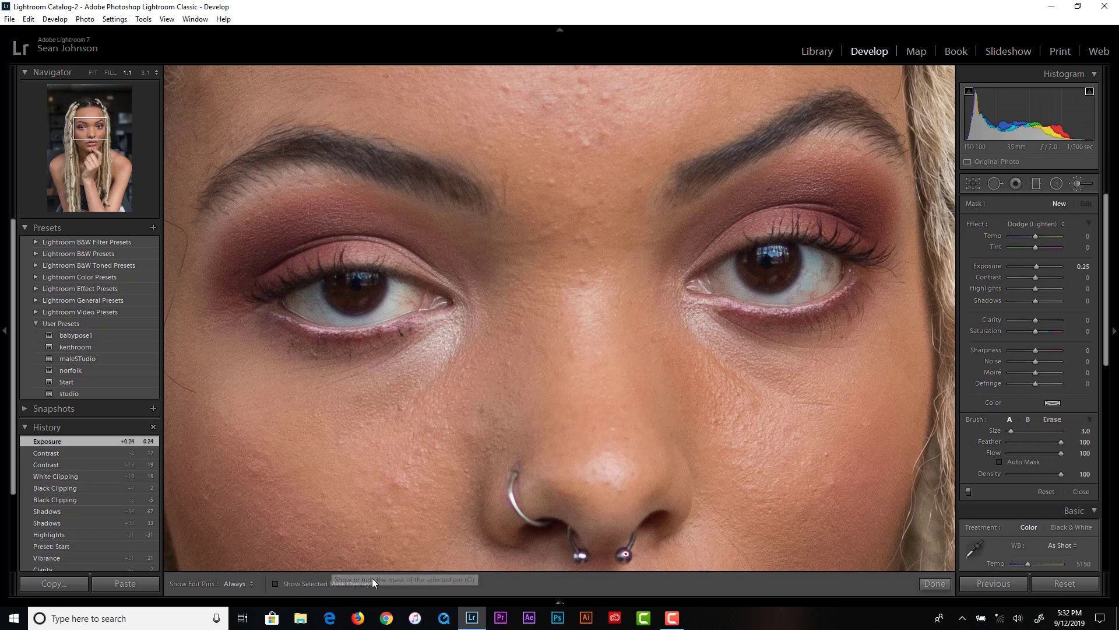
left_click(324, 584)
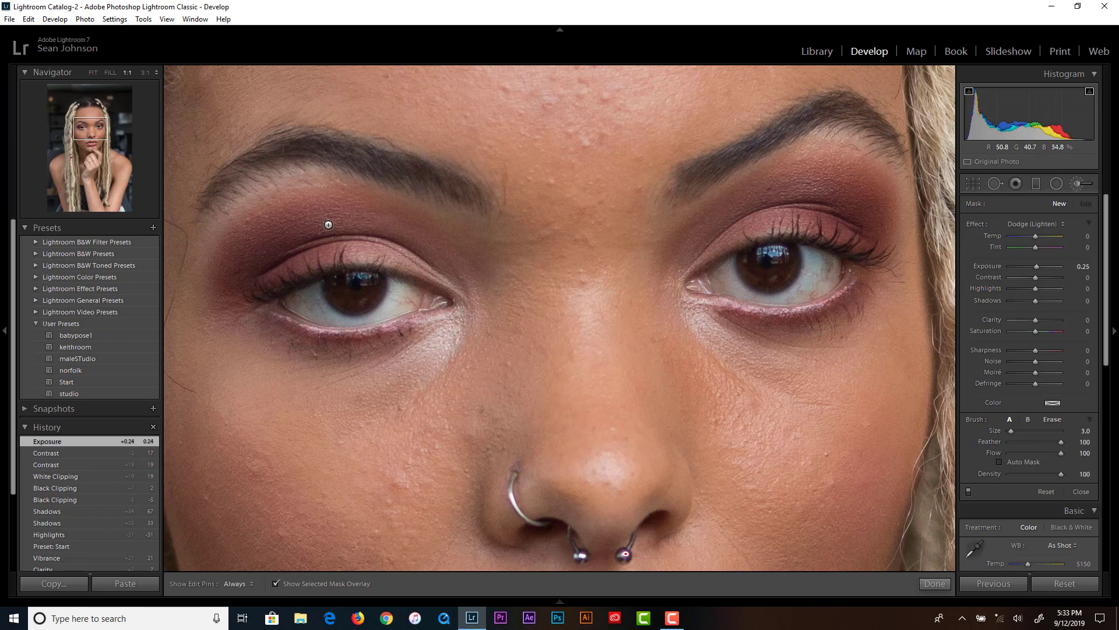
left_click(404, 303)
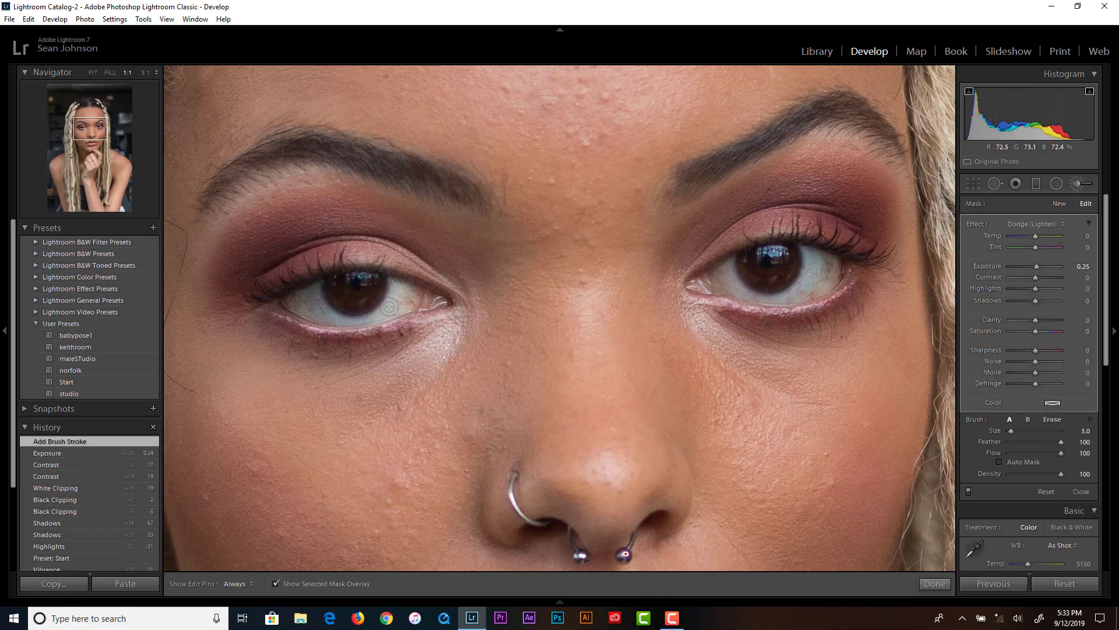
mouse_move(406, 298)
left_mouse_down()
mouse_move(396, 291)
mouse_move(412, 296)
mouse_move(389, 308)
mouse_move(400, 301)
left_mouse_up()
key("h")
key("h")
scroll(387, 304, "down", 1)
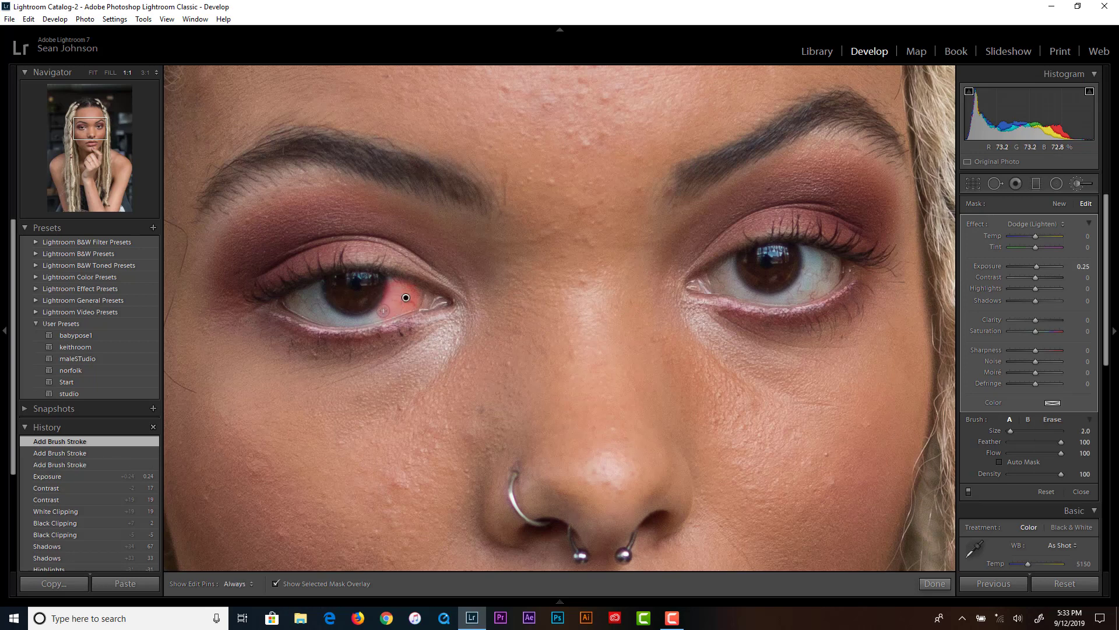
key("h")
mouse_move(340, 322)
left_mouse_down()
mouse_move(319, 307)
mouse_move(315, 287)
mouse_move(290, 302)
mouse_move(331, 319)
mouse_move(301, 311)
mouse_move(332, 319)
mouse_move(307, 304)
mouse_move(316, 288)
mouse_move(300, 302)
mouse_move(358, 324)
mouse_move(399, 300)
mouse_move(393, 283)
mouse_move(404, 306)
left_mouse_up()
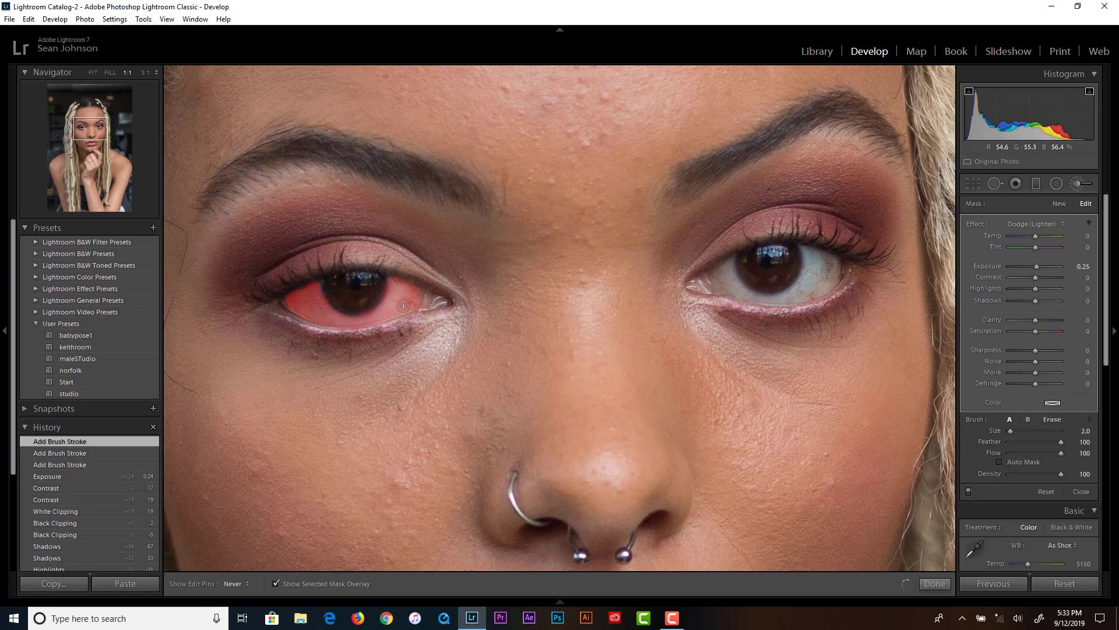
Paint the same Dodge (Lighten) mask over the white of the right-hand eye, then hide the mask overlay.
key("h")
mouse_move(800, 264)
left_mouse_down()
mouse_move(833, 263)
mouse_move(803, 251)
mouse_move(806, 281)
mouse_move(783, 300)
mouse_move(792, 293)
mouse_move(762, 302)
mouse_move(741, 289)
mouse_move(730, 265)
mouse_move(719, 274)
mouse_move(734, 291)
mouse_move(717, 277)
mouse_move(722, 289)
mouse_move(781, 301)
mouse_move(820, 286)
mouse_move(821, 273)
mouse_move(806, 289)
mouse_move(818, 262)
mouse_move(808, 296)
mouse_move(834, 276)
mouse_move(828, 288)
mouse_move(818, 257)
mouse_move(829, 264)
mouse_move(807, 268)
mouse_move(801, 300)
mouse_move(801, 264)
left_mouse_up()
key("h")
key("h")
key("o")
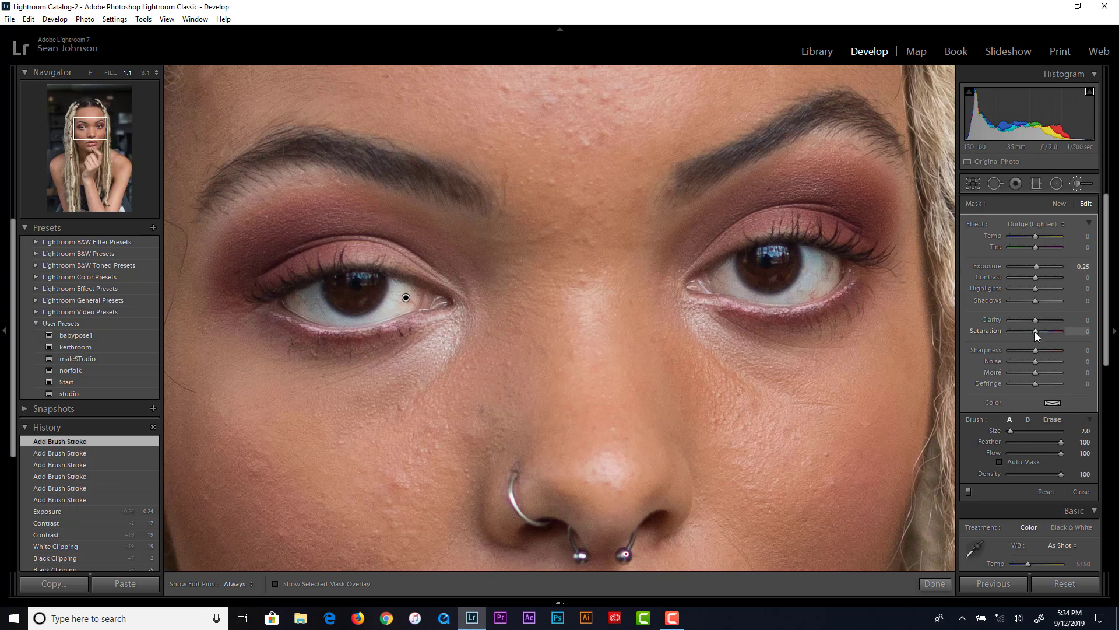
Set the eye-white mask's Saturation to -72 and Exposure to 0.41, and finish the brush adjustment.
mouse_move(1034, 331)
left_mouse_down()
mouse_move(1071, 337)
mouse_move(999, 339)
mouse_move(1019, 342)
left_mouse_up()
left_click_drag(1016, 342, 1016, 342)
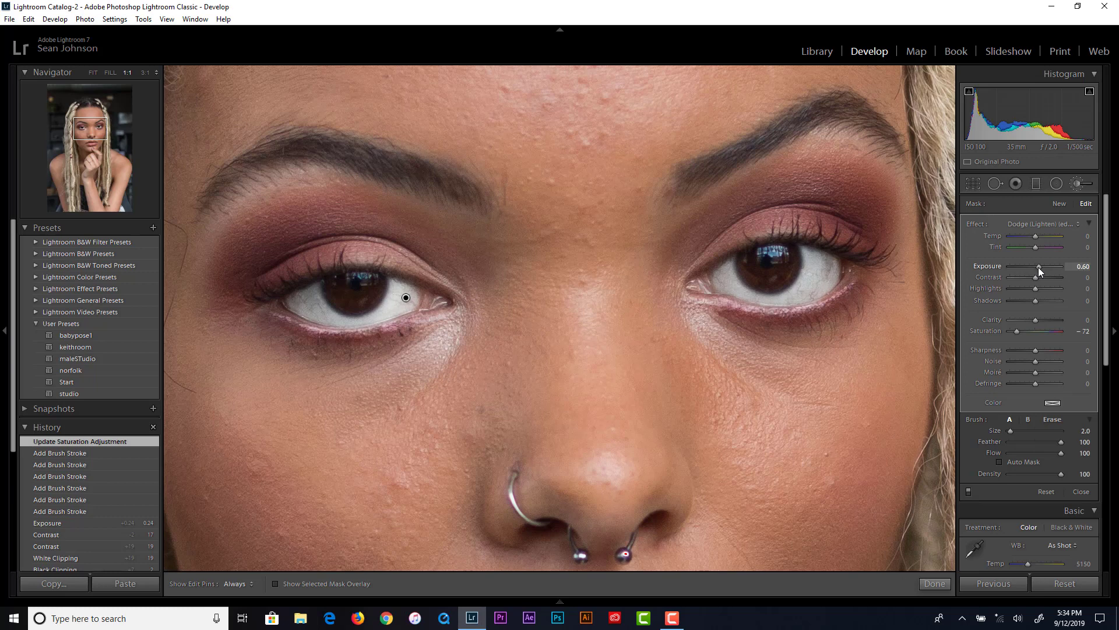
left_click_drag(1038, 268, 1037, 267)
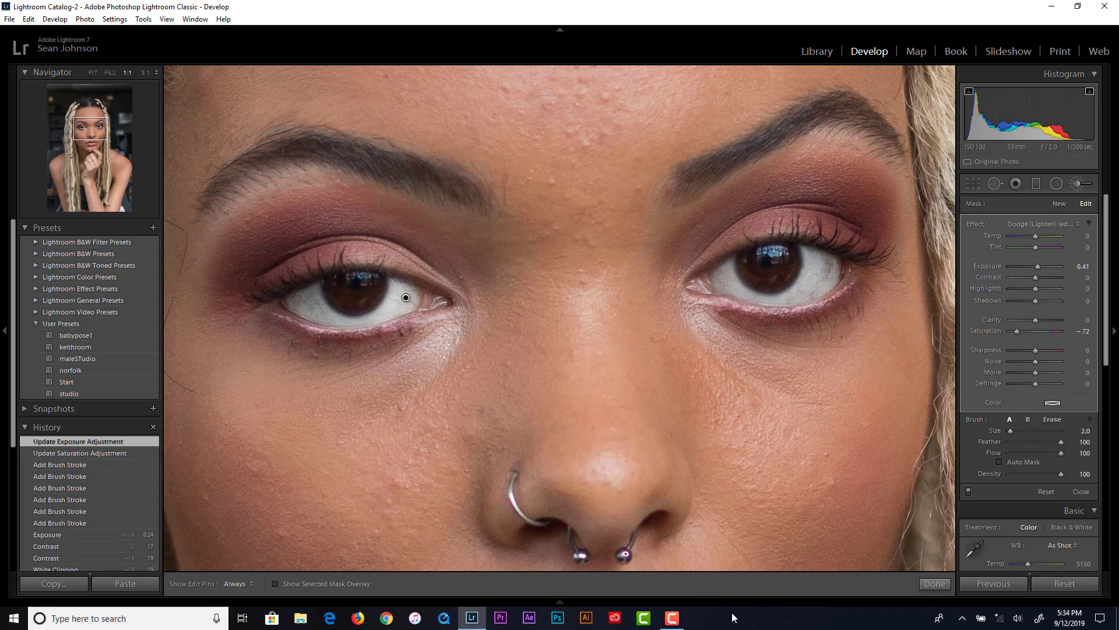
left_click(935, 583)
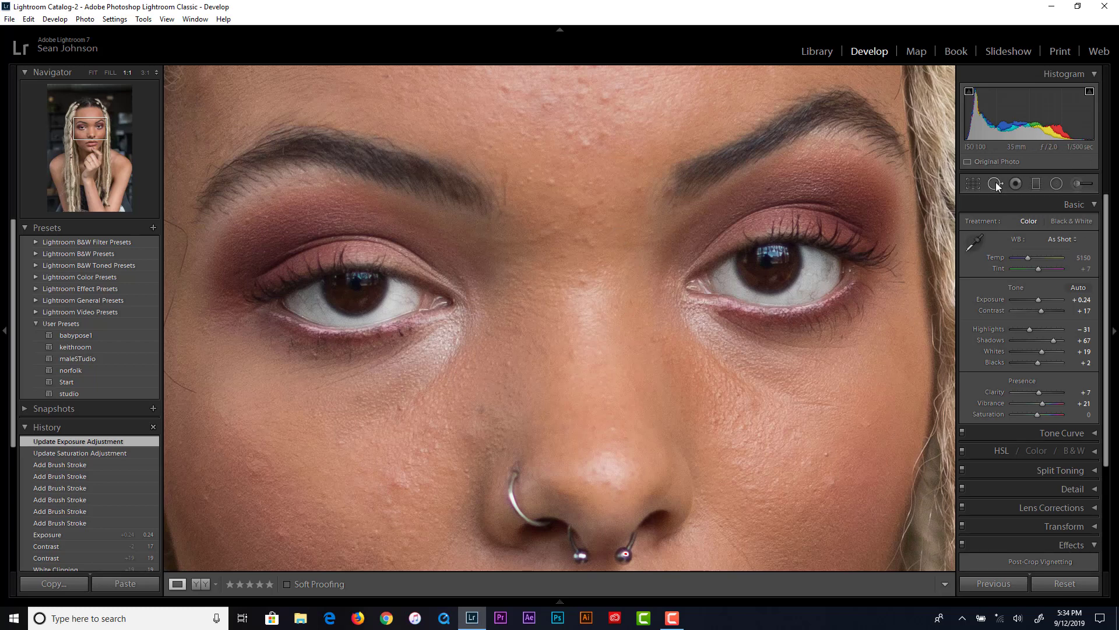
Heal the small blemishes across the middle of the forehead with the Spot Removal tool at size 23.
left_click_drag(560, 153, 572, 365)
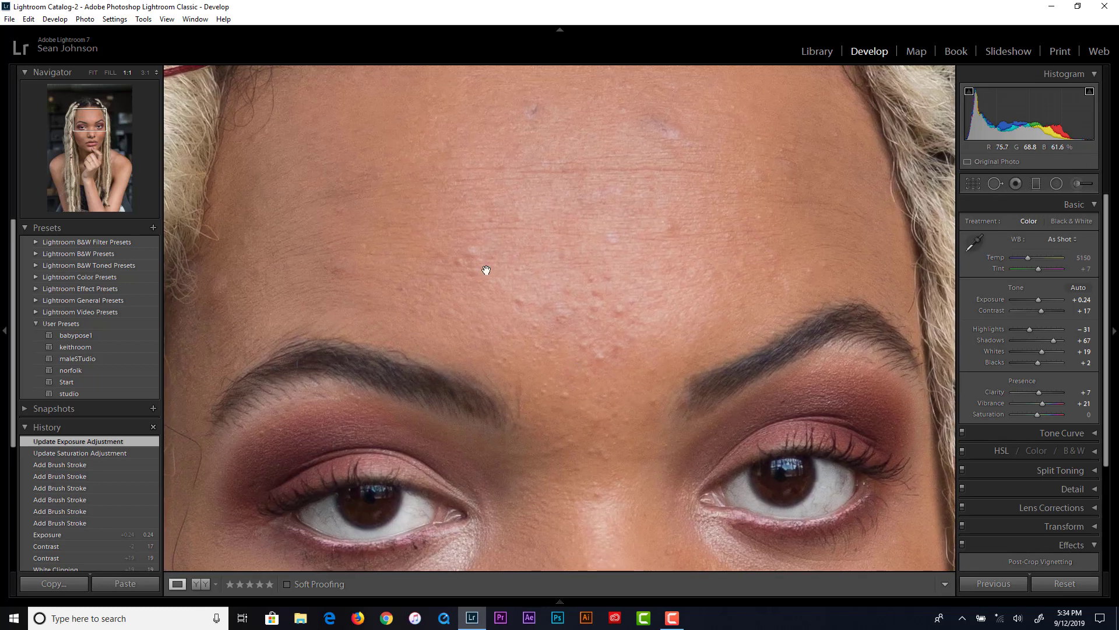
left_click(994, 184)
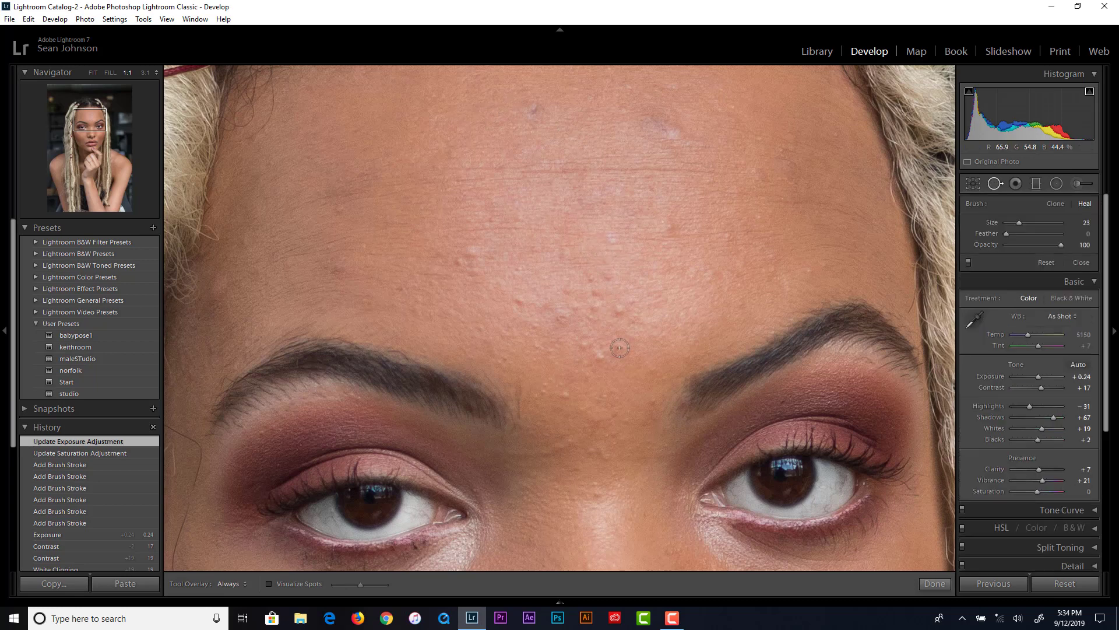
left_click(618, 311)
left_click(609, 277)
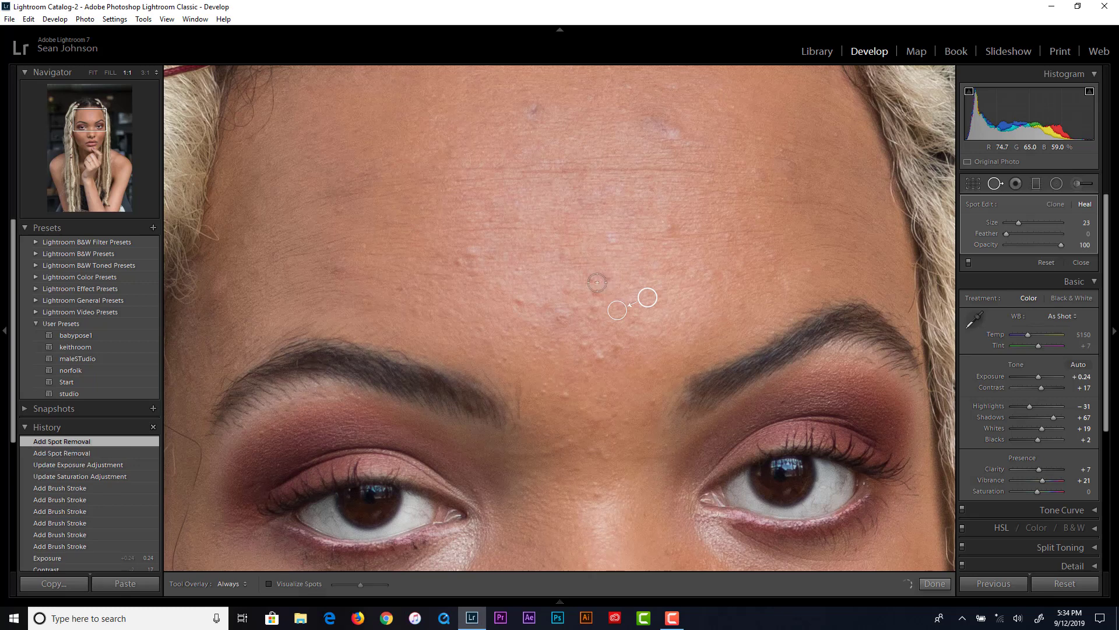
left_click(591, 281)
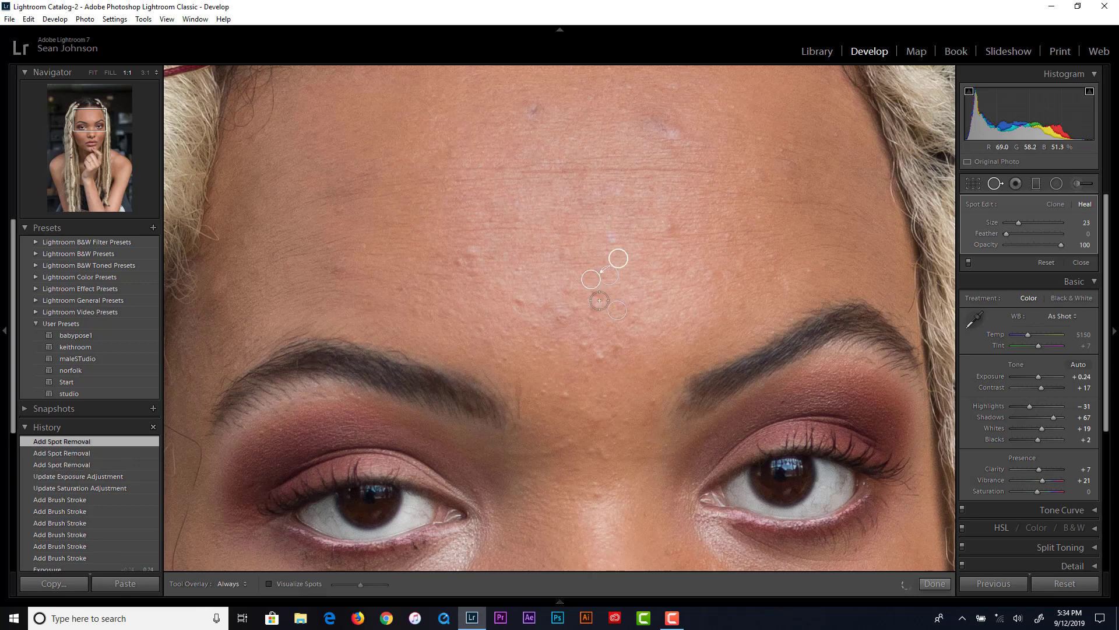
left_click(595, 295)
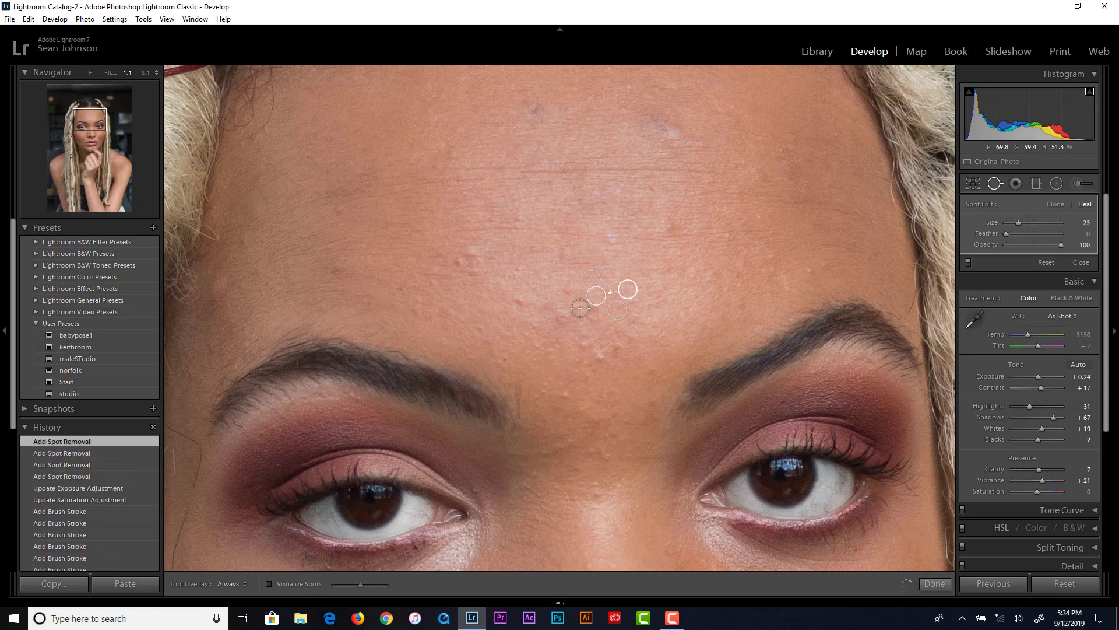
left_click(579, 306)
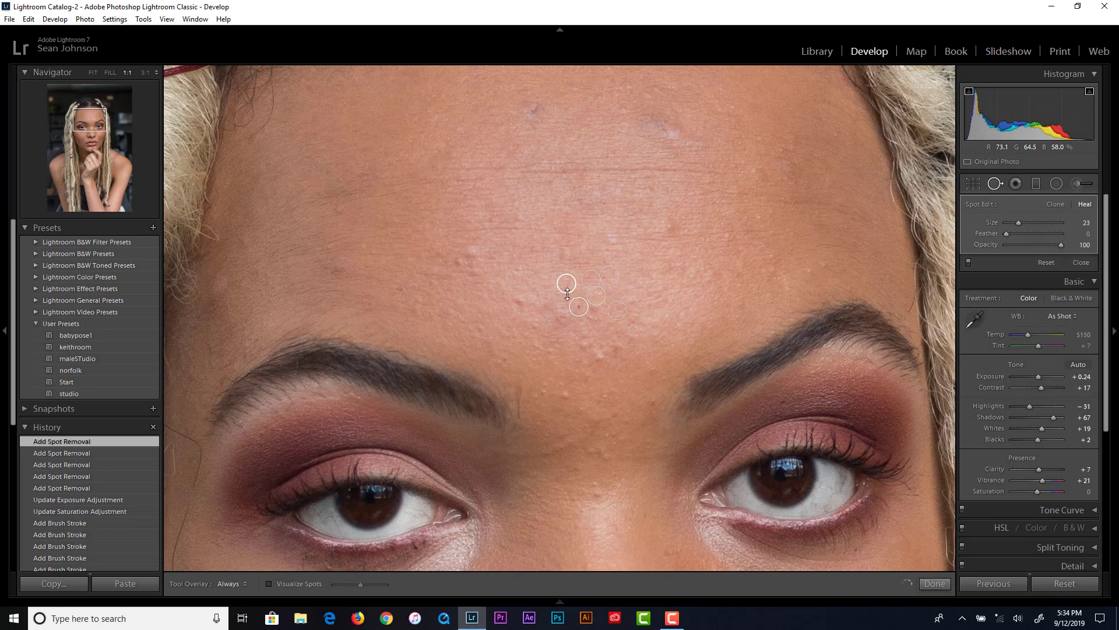
left_click_drag(567, 294, 560, 320)
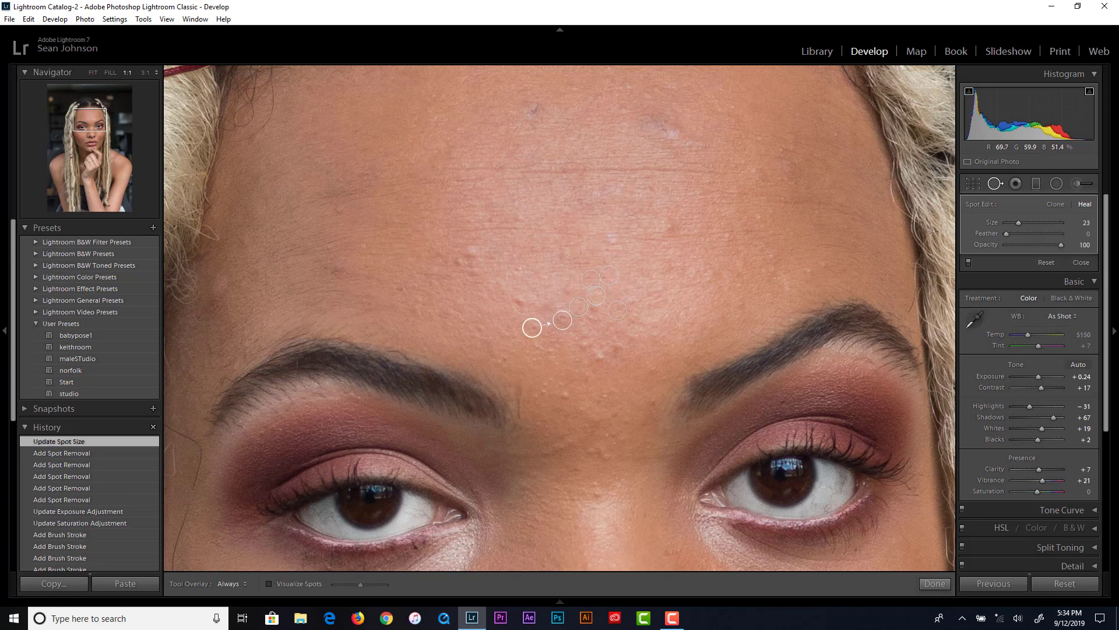
left_click(517, 301)
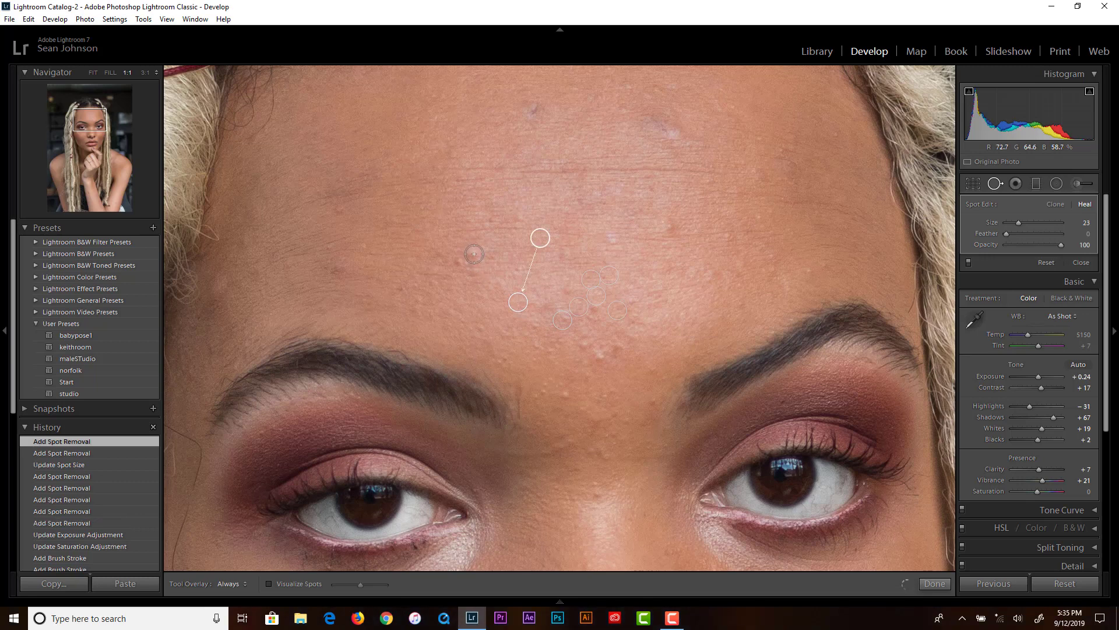
left_click(473, 252)
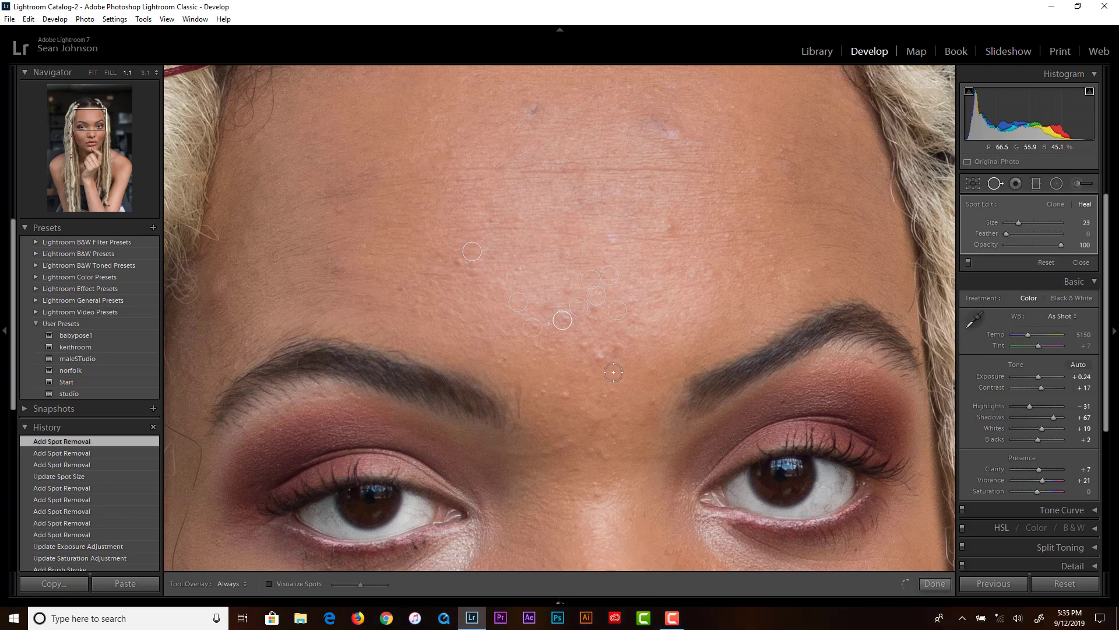
Heal the remaining small spots low on the forehead, just above and between the eyebrows, at size 23.
left_click(599, 358)
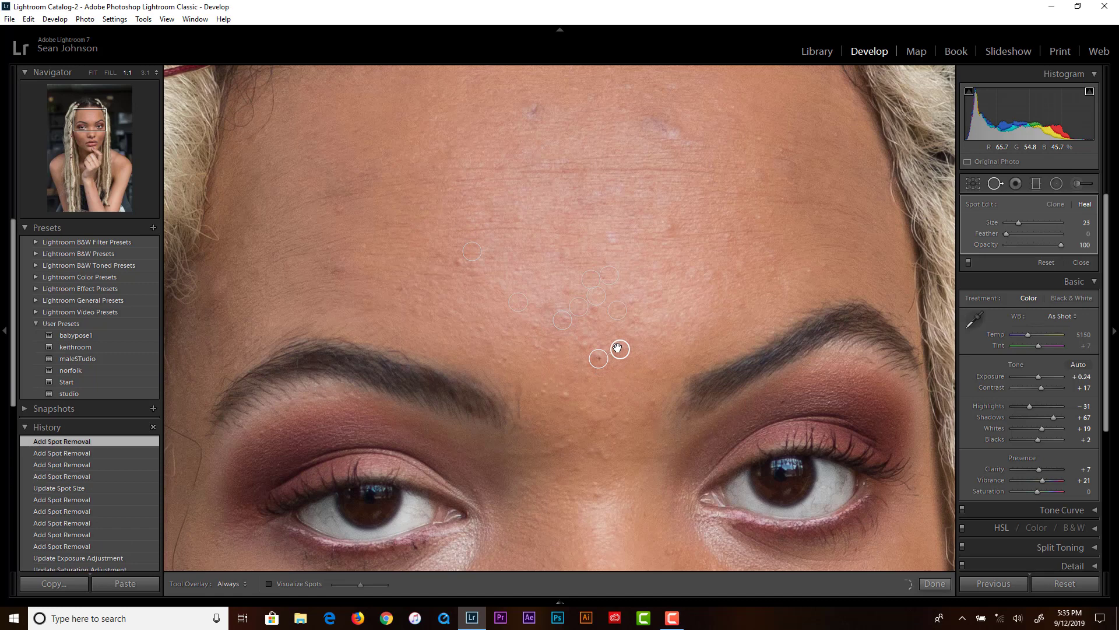
left_click(583, 346)
left_click(582, 324)
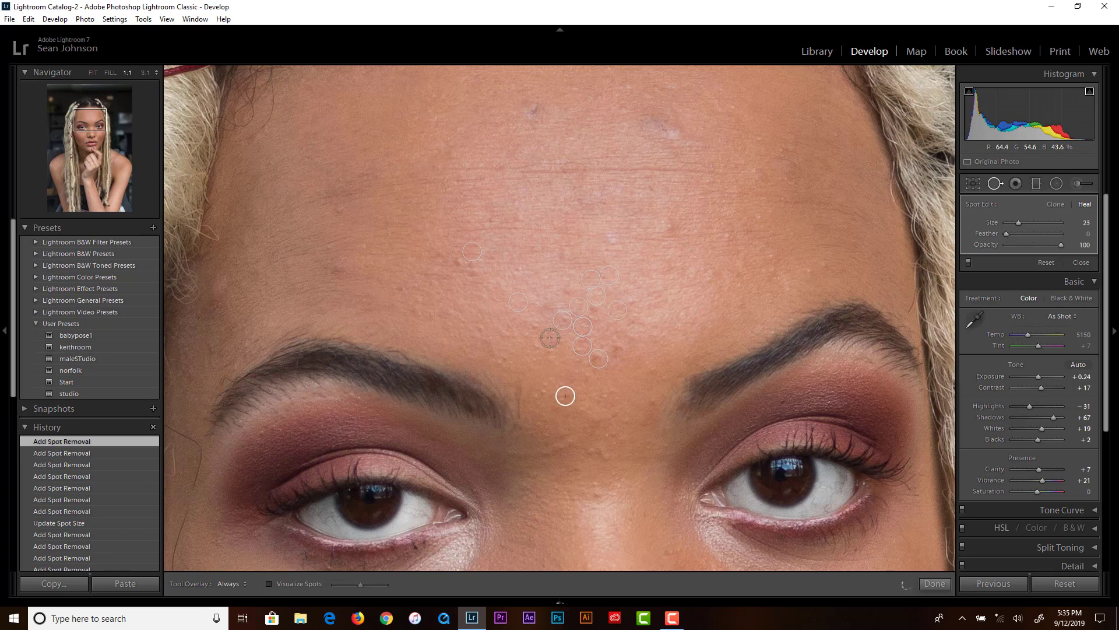
left_click(564, 395)
left_click(561, 343)
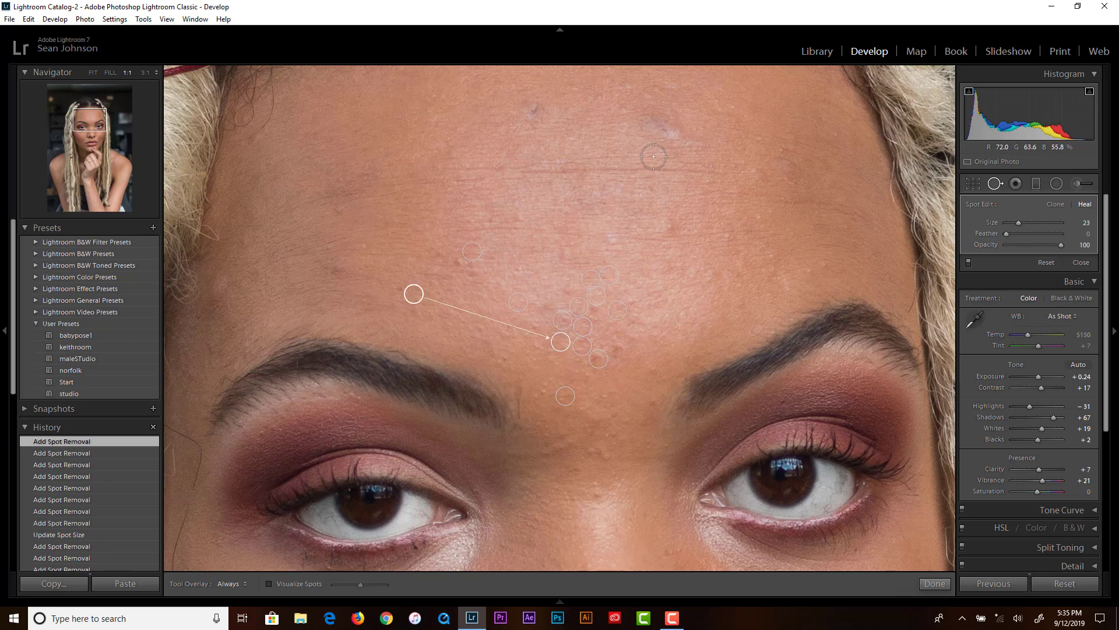
Enlarge the healing spot to size 71 and heal the two marks on the upper forehead.
scroll(658, 131, "up", 5)
left_click(661, 125)
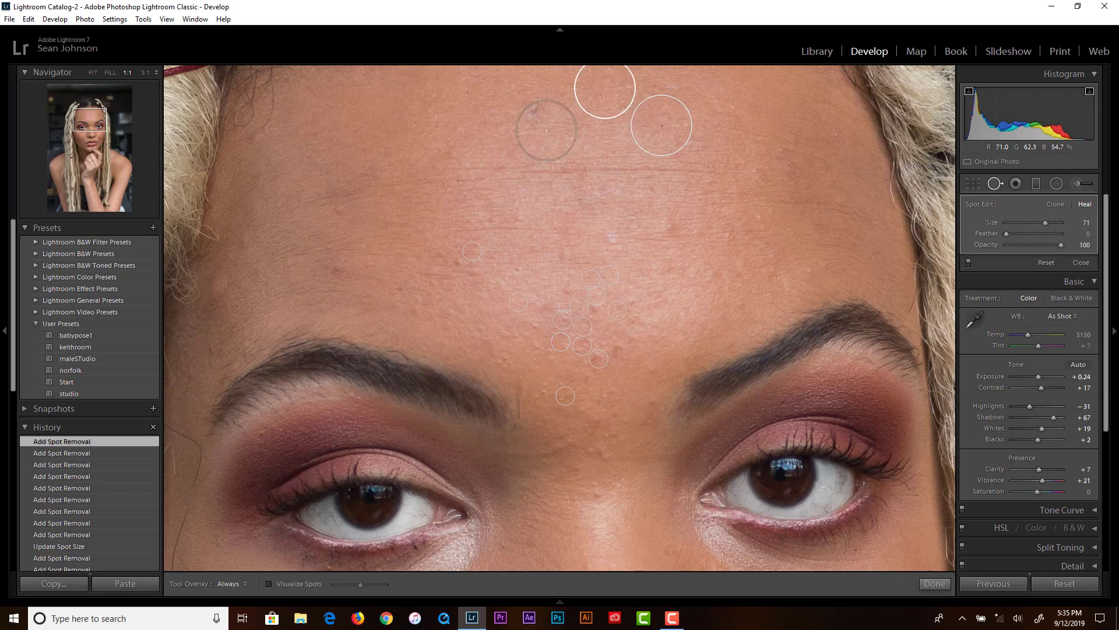
left_click(535, 114)
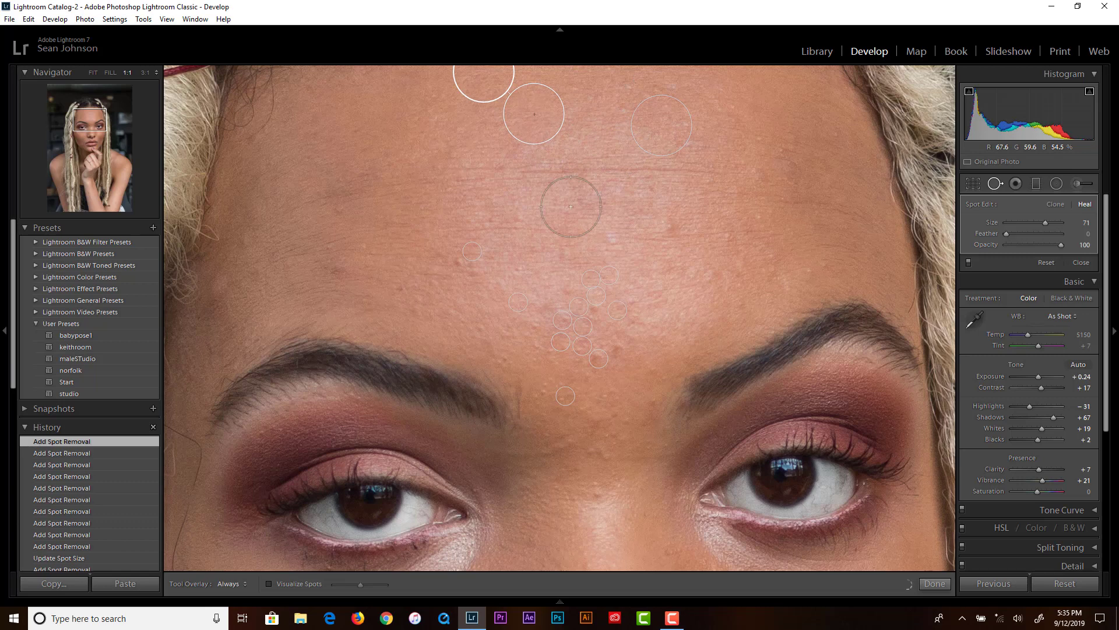
Reduce the healing spot to size 39 and heal three more blemishes across the mid-forehead.
scroll(659, 245, "down", 2)
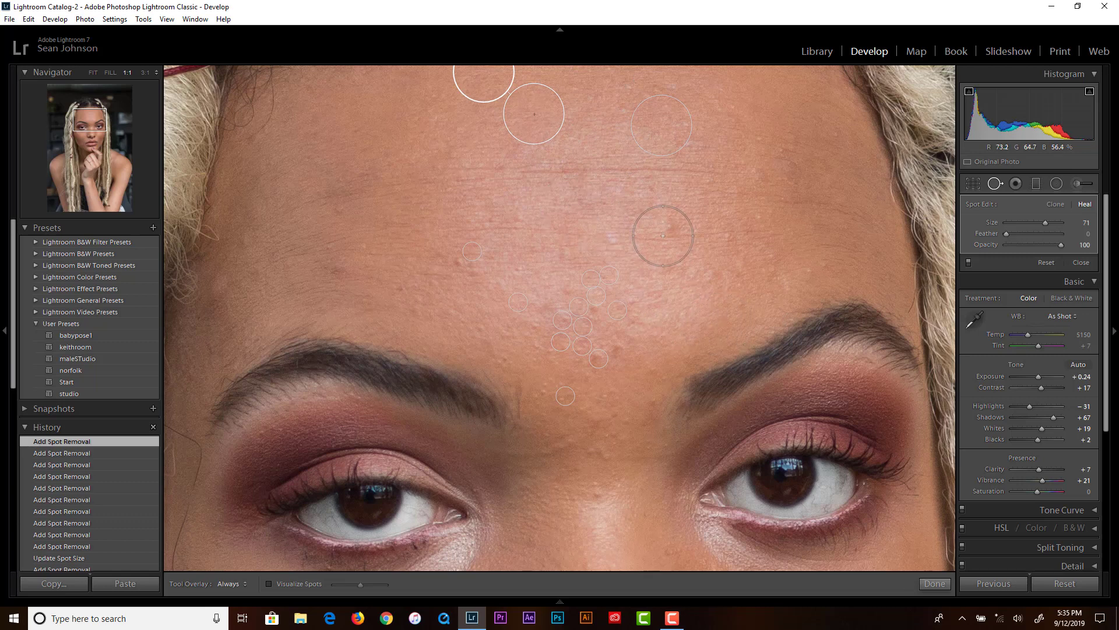
scroll(666, 226, "down", 2)
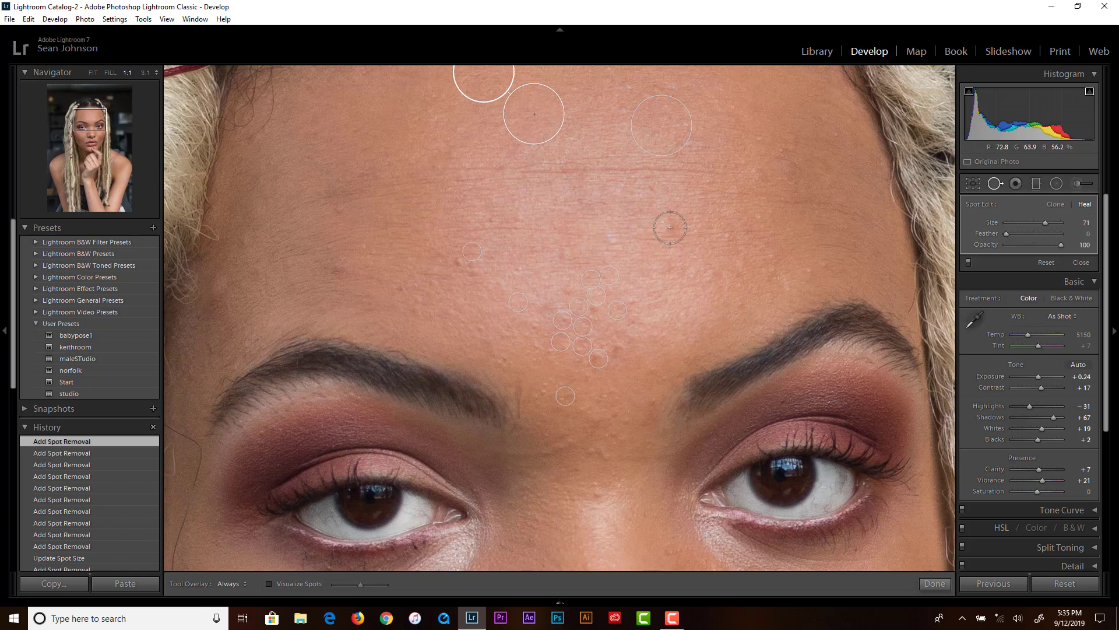
left_click(670, 227)
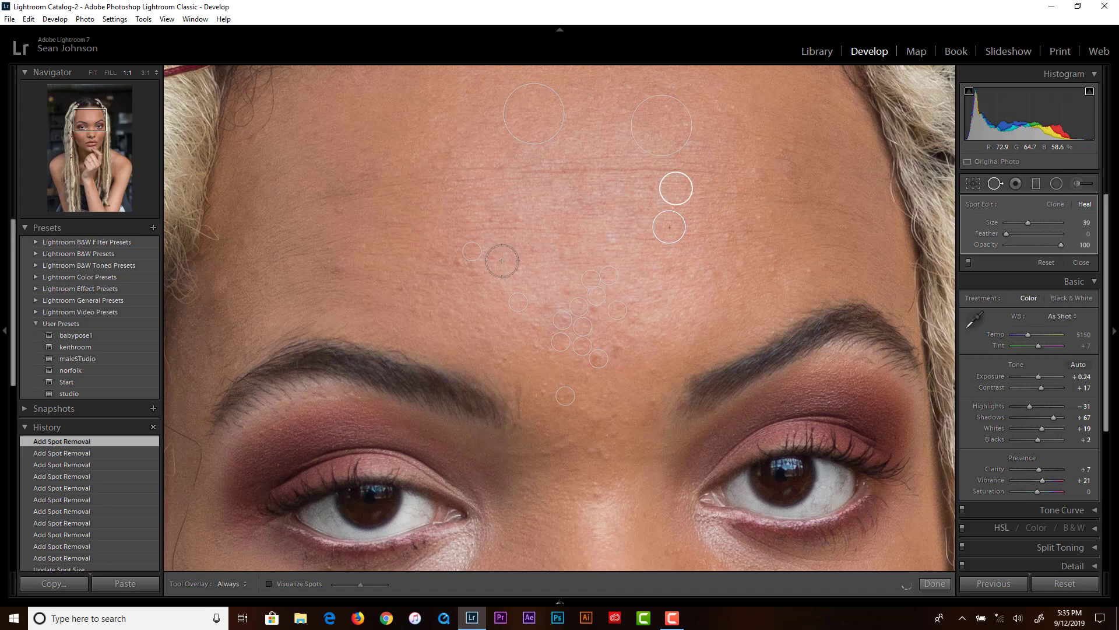
left_click(456, 271)
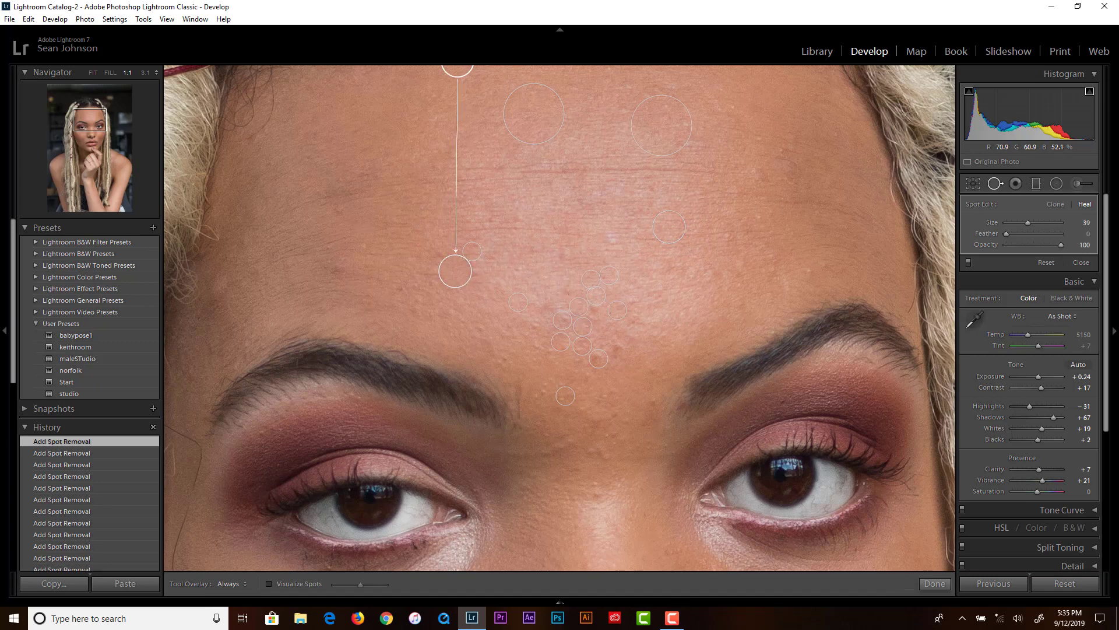
left_click(595, 313)
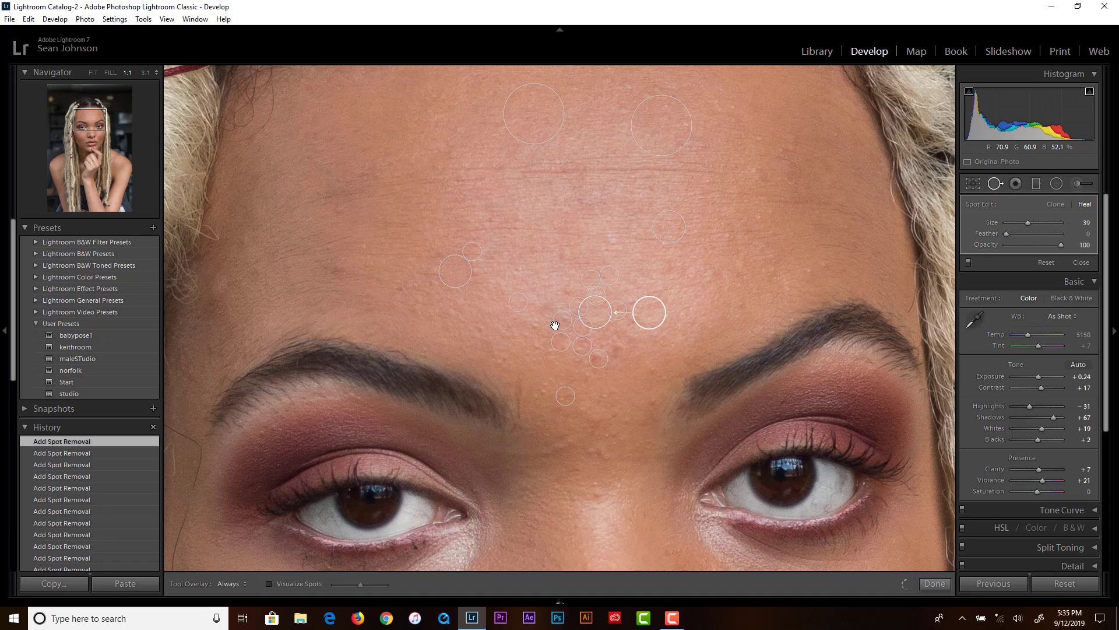
Heal the remaining blemishes on the lower forehead, beside the inner eyebrow and at the top of the nose bridge at size 39.
left_click(561, 285)
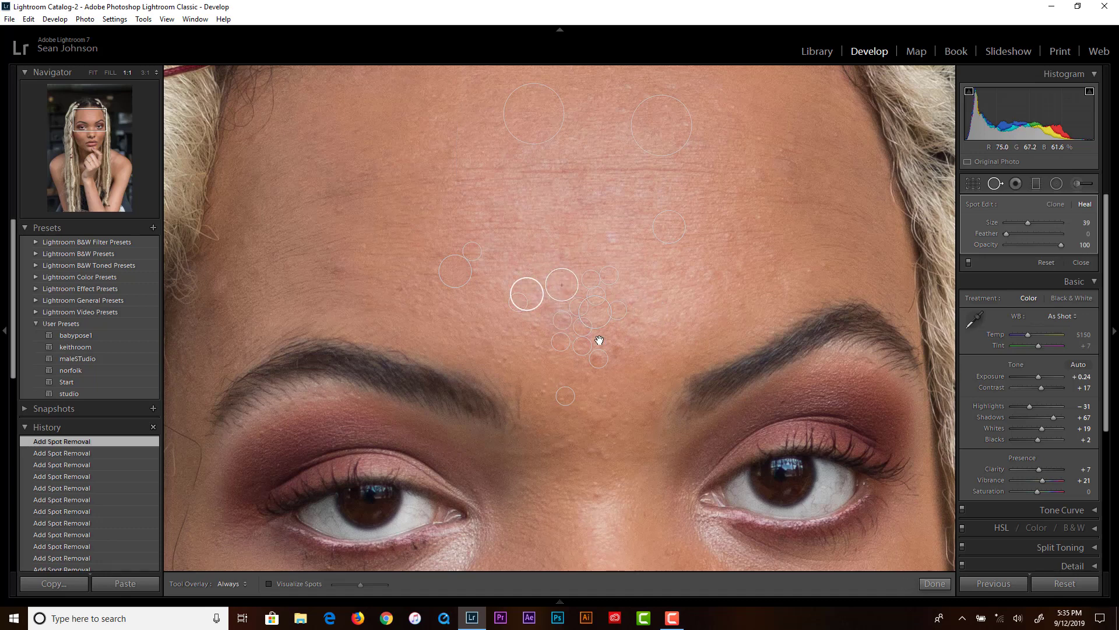
left_click(627, 357)
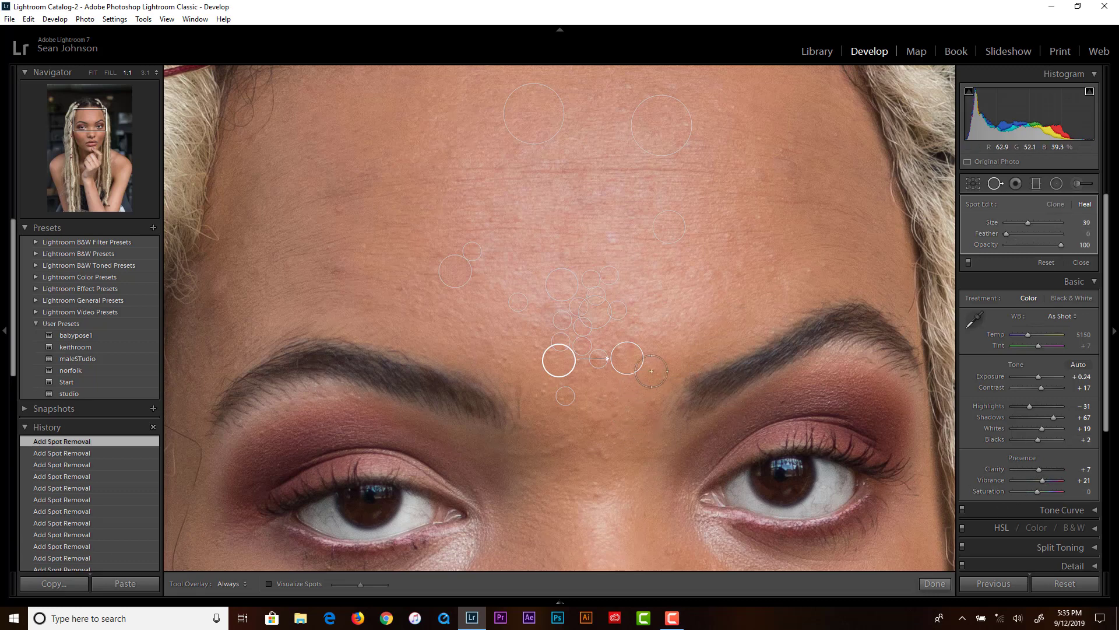
left_click(655, 403)
left_click(632, 405)
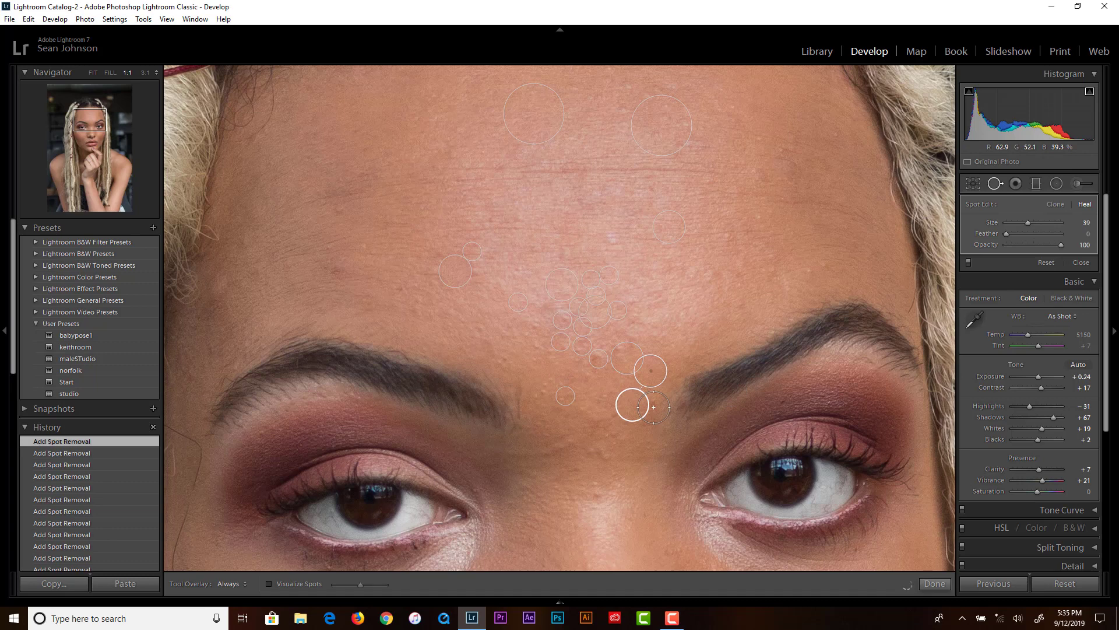
left_click(597, 455)
Heal three marks on the nose-ring side of the face, on the upper cheek and beside the nose, at size 39.
left_click_drag(620, 400, 582, 163)
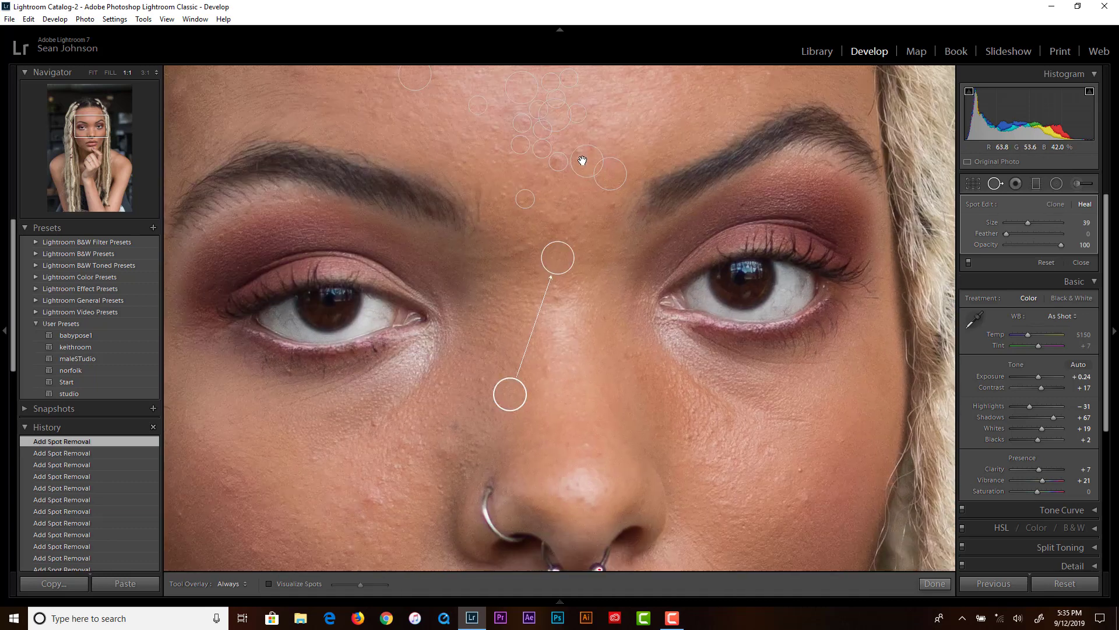
left_click_drag(562, 405, 706, 240)
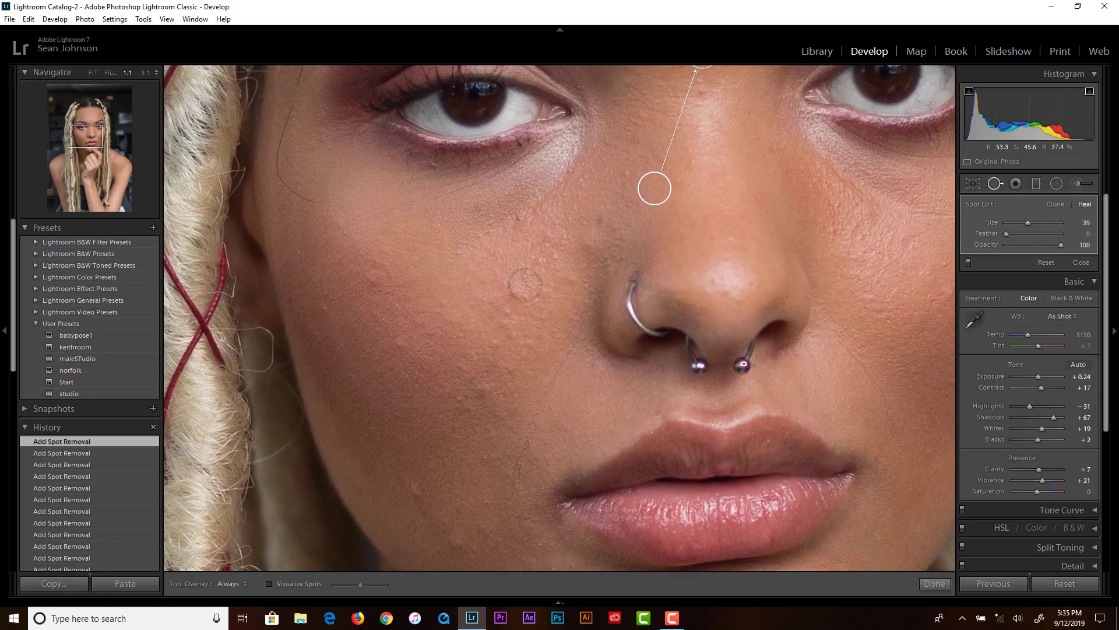
left_click(514, 290)
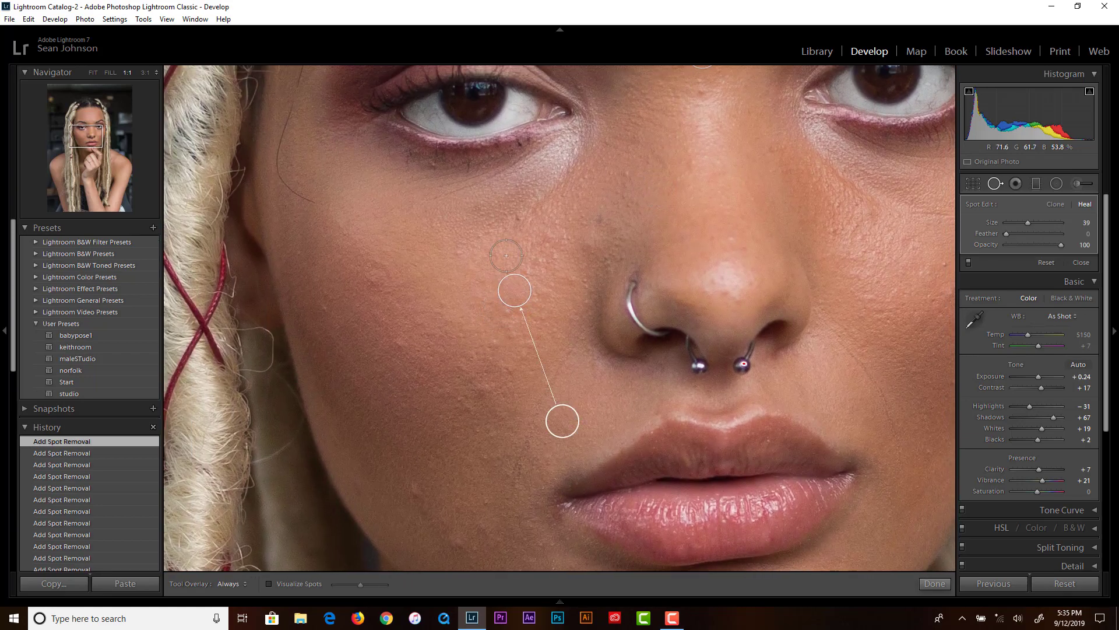
left_click(533, 268)
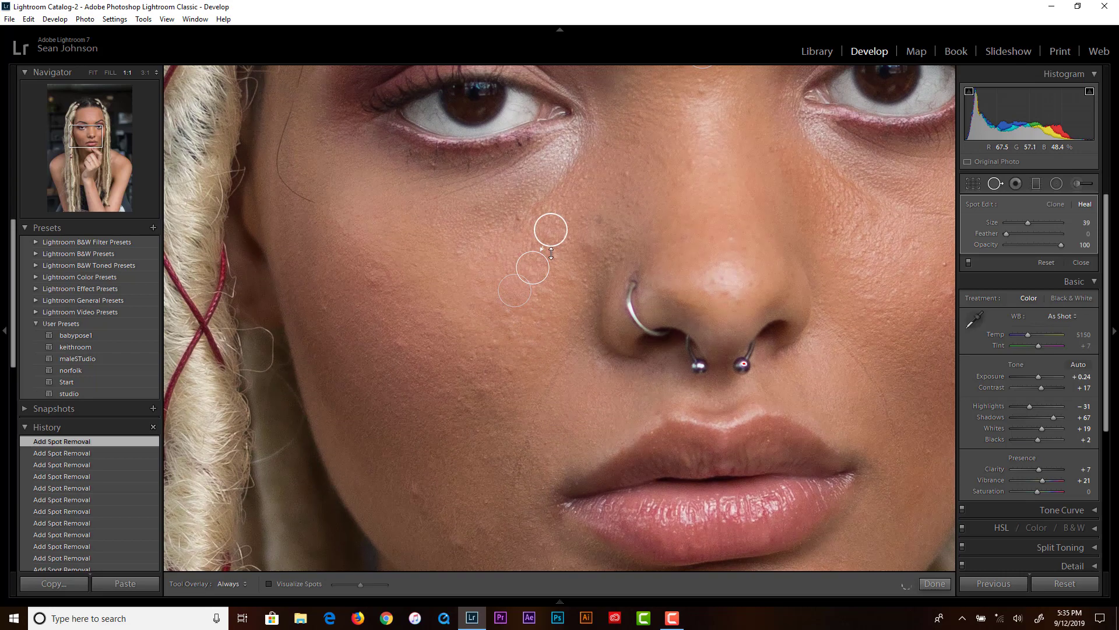
left_click(590, 249)
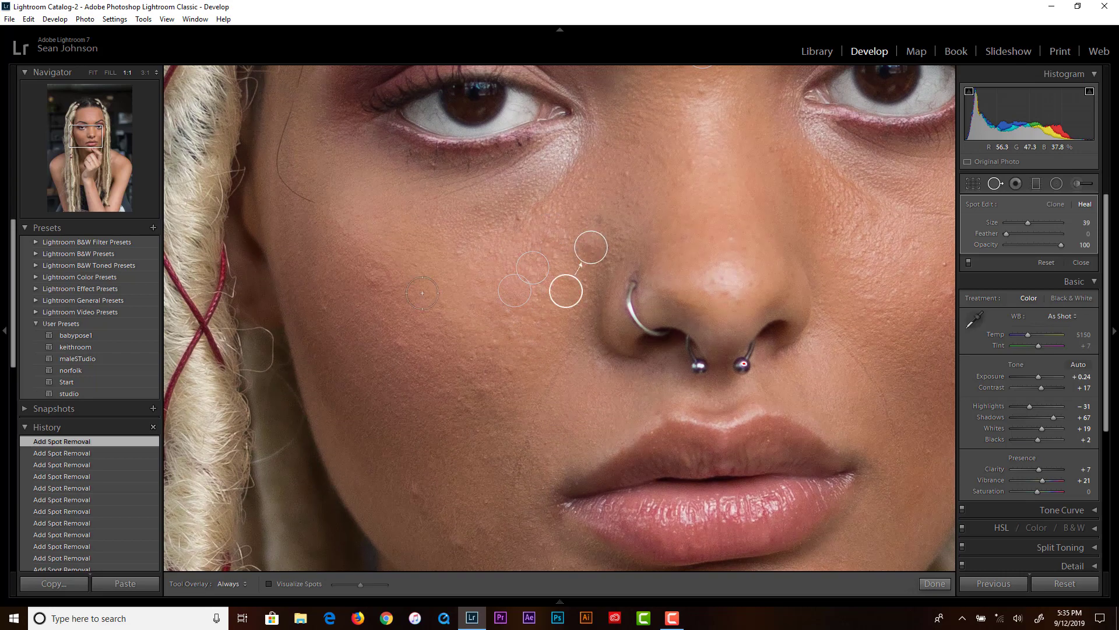
Heal three spots on the outer and middle part of the nose-ring-side cheek, using sizes 50, 34 and 39.
left_click(377, 279)
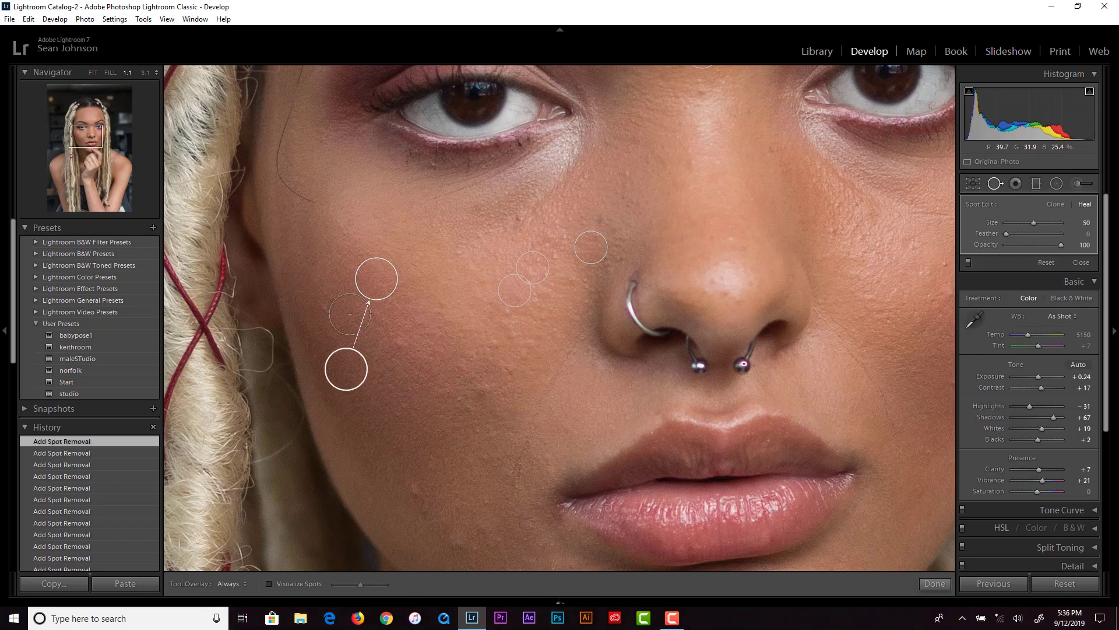
left_click(399, 343)
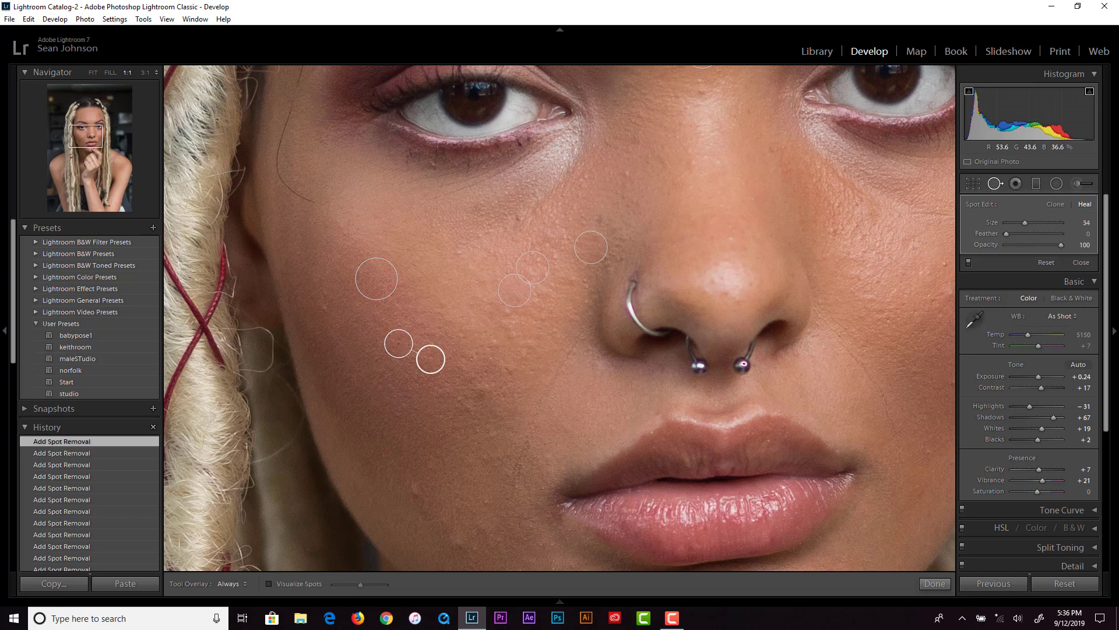
left_click(482, 389)
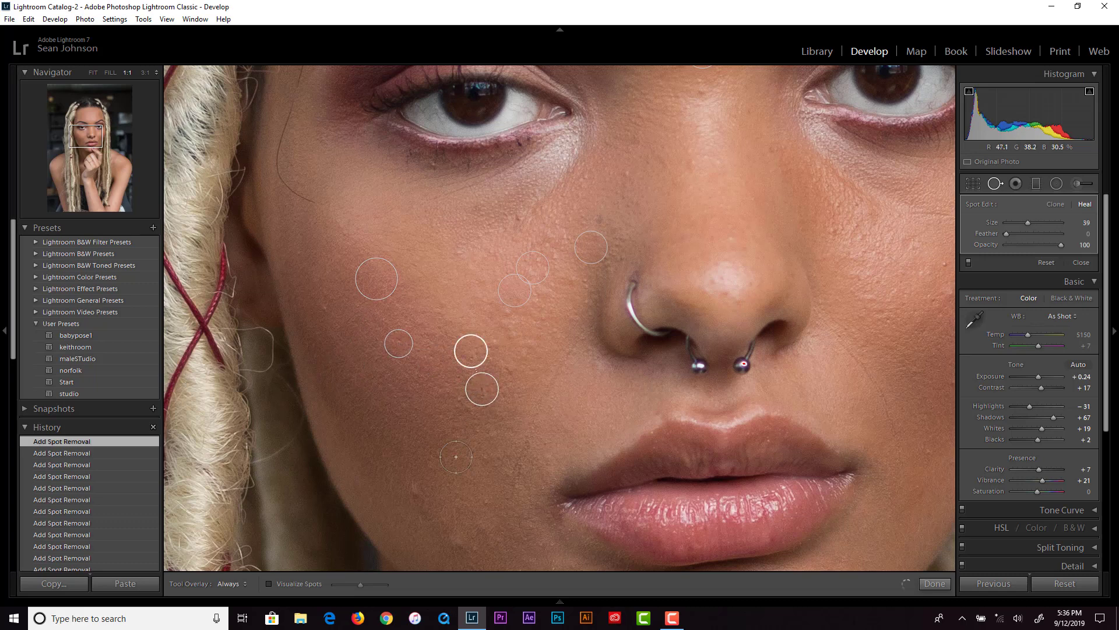
Heal three blemishes on the lower cheek and jawline of the nose-ring side at size 39.
left_click(446, 514)
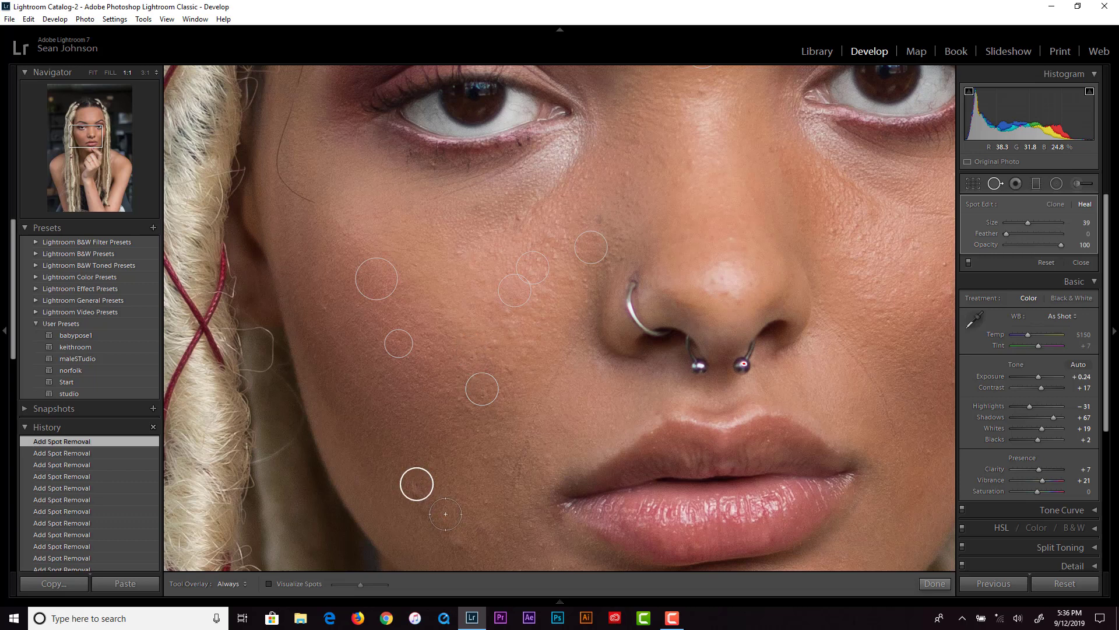
left_click_drag(470, 513, 468, 449)
scroll(455, 408, "down", 3)
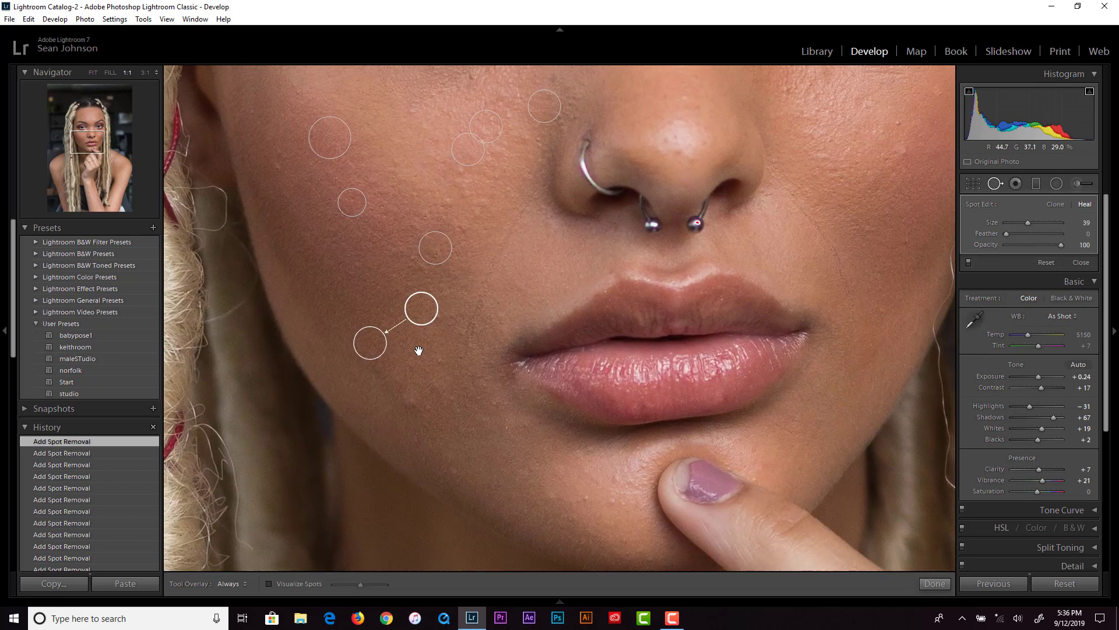
left_click(406, 395)
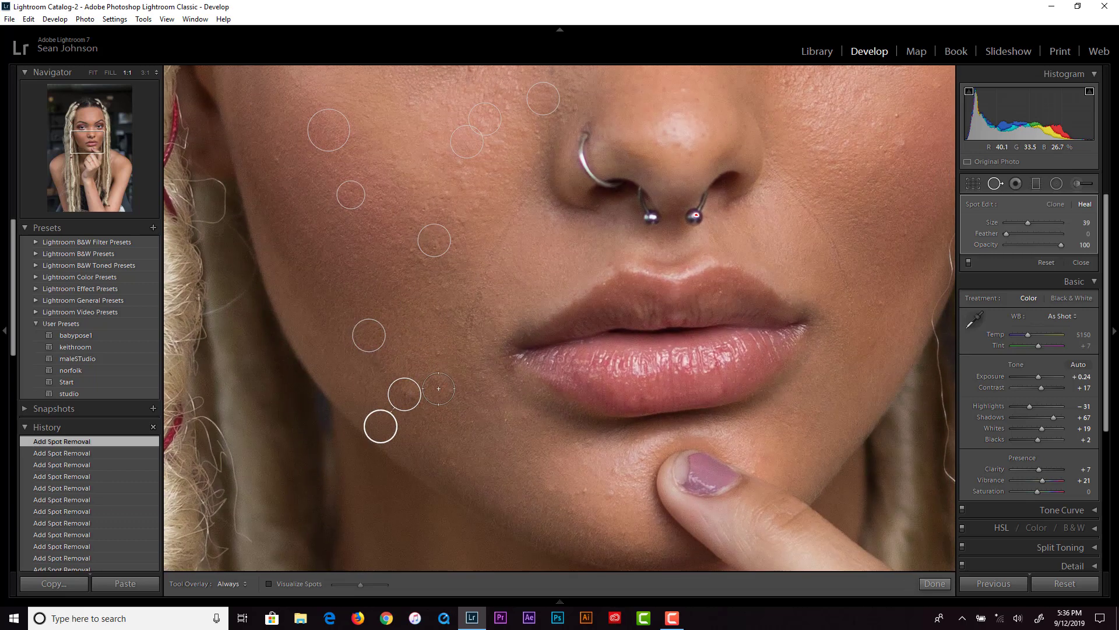
left_click(437, 353)
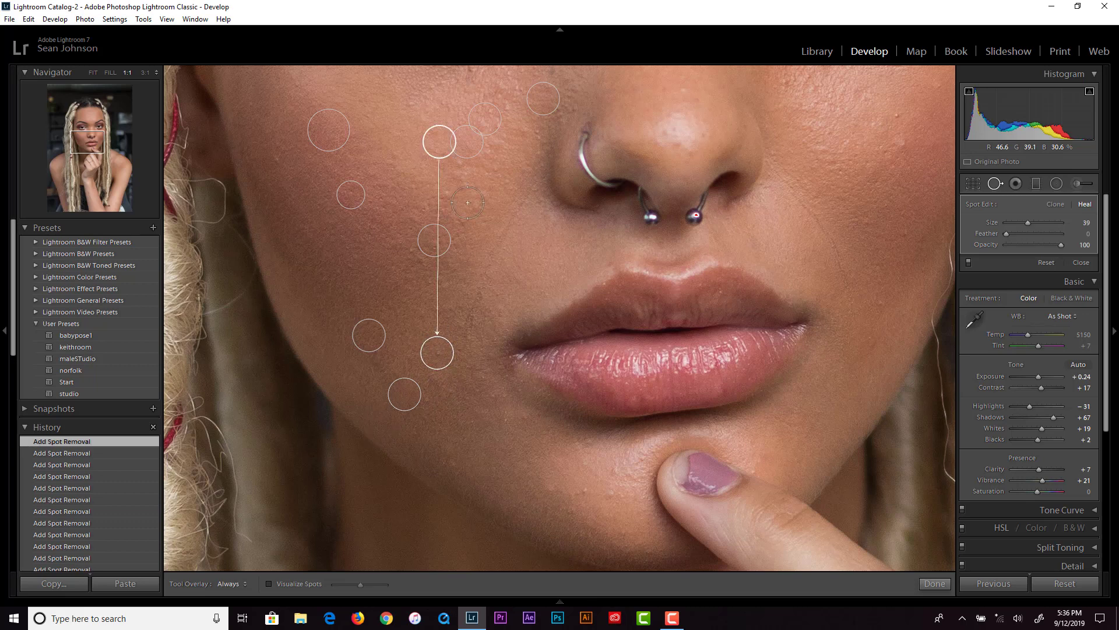
Heal the row of spots running from mid-cheek up to the nose ring, plus one above the mouth corner, at size 39.
left_click(450, 196)
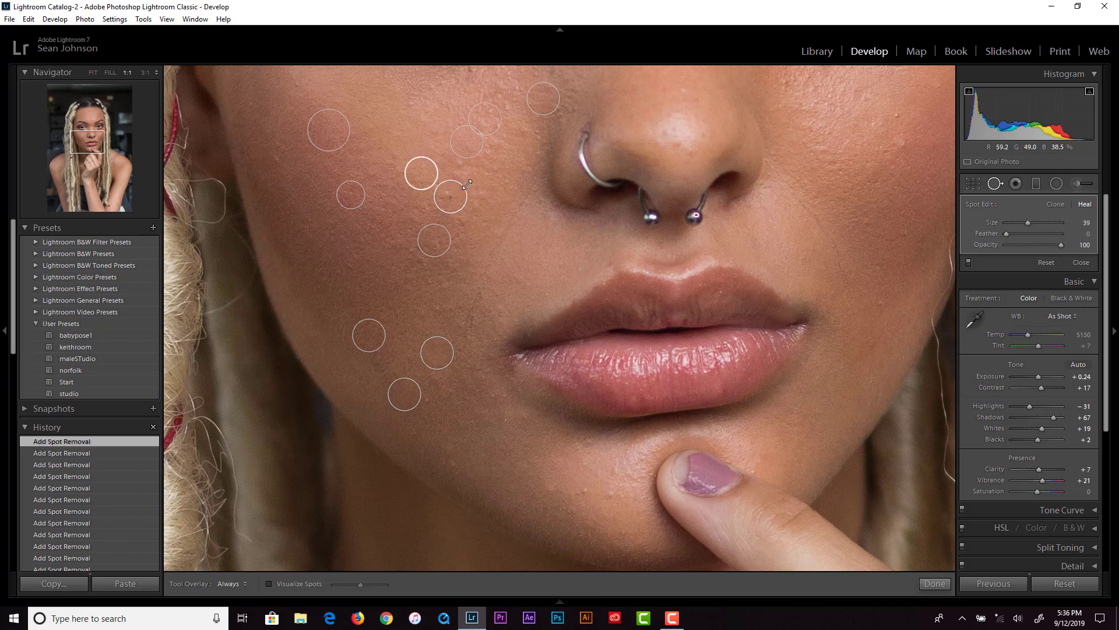
left_click(470, 173)
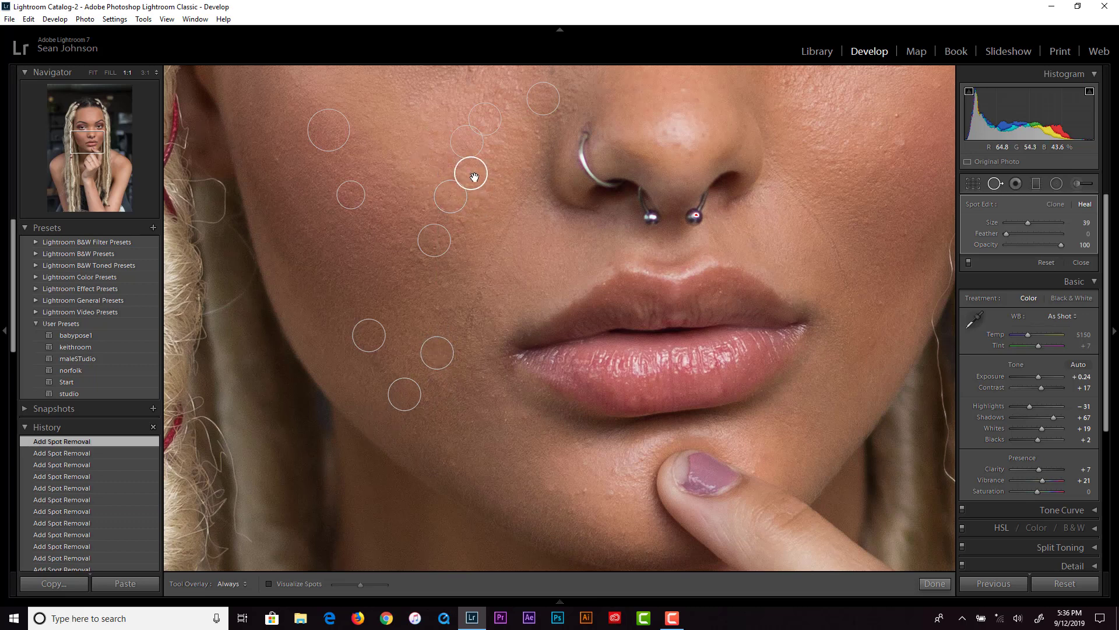
left_click(496, 150)
left_click_drag(489, 198, 524, 143)
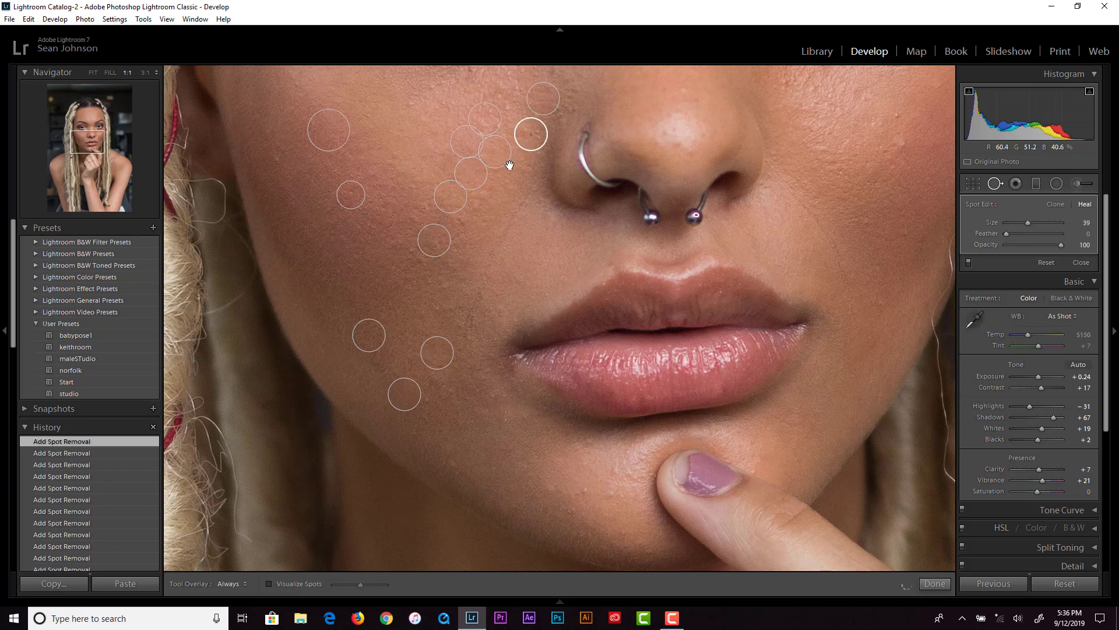
left_click(498, 301)
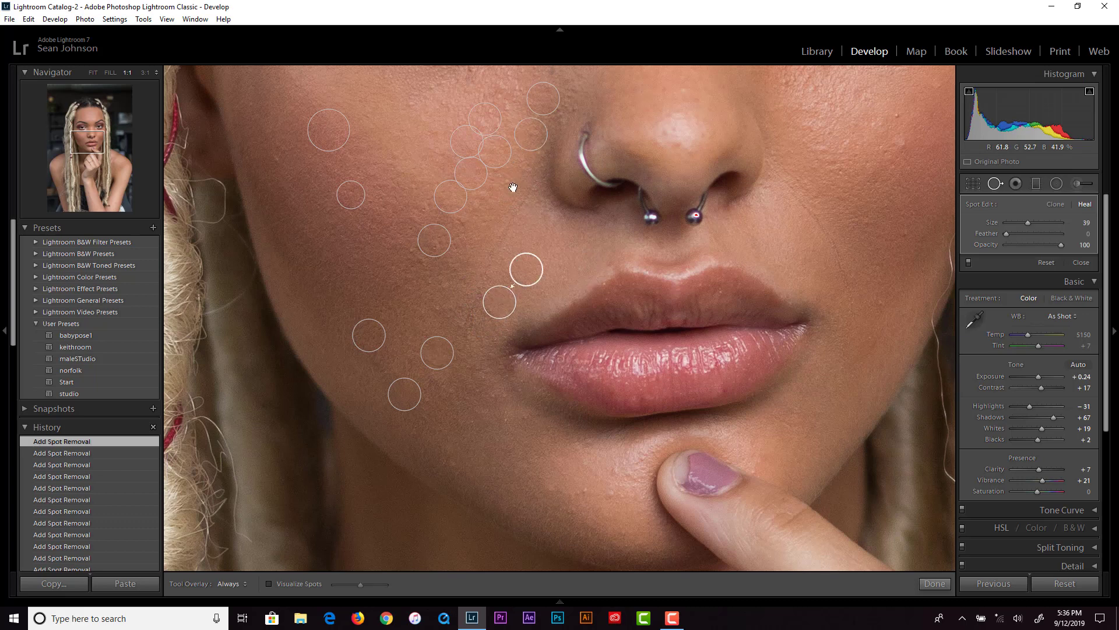
Heal the spots below the nose-ring-side eye, on the side of the nose and on the nose bridge at size 39.
left_click_drag(513, 187, 547, 373)
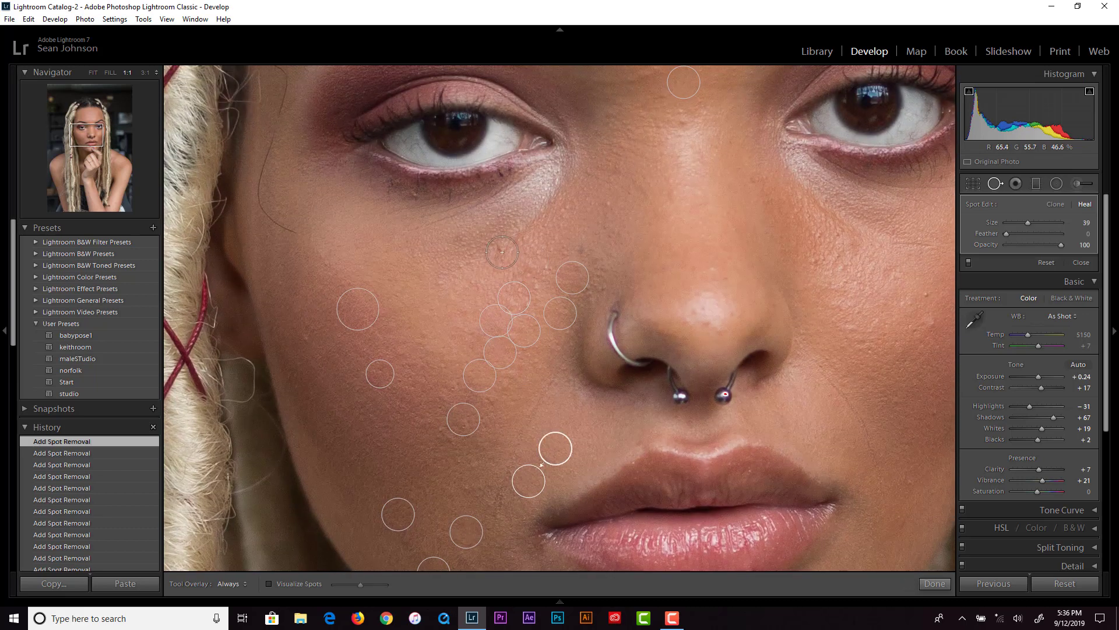
left_click(502, 251)
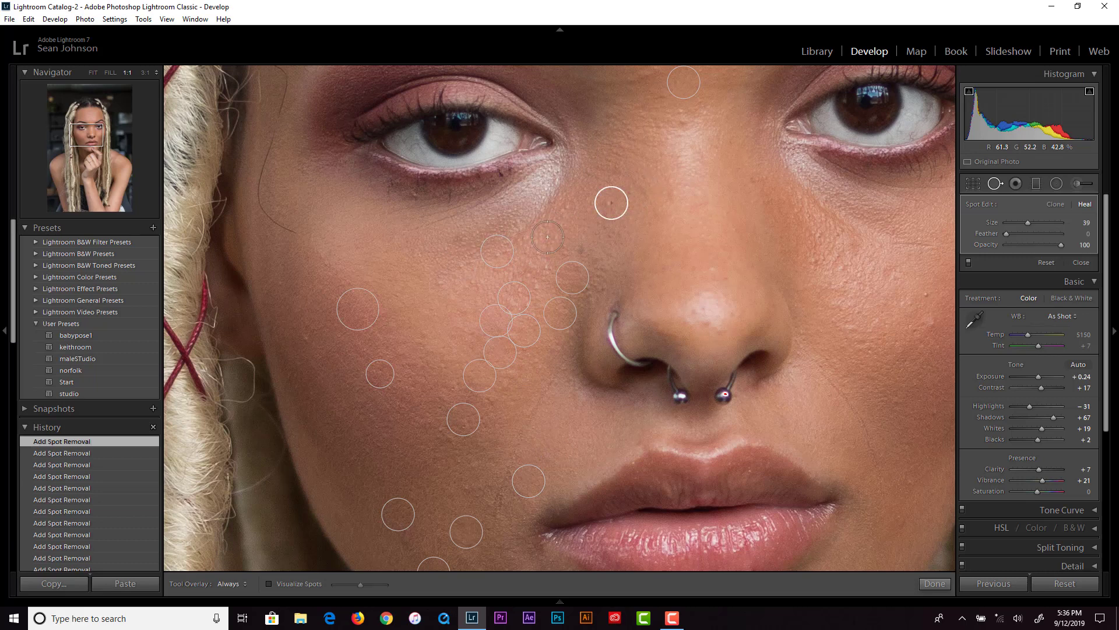
left_click(513, 298)
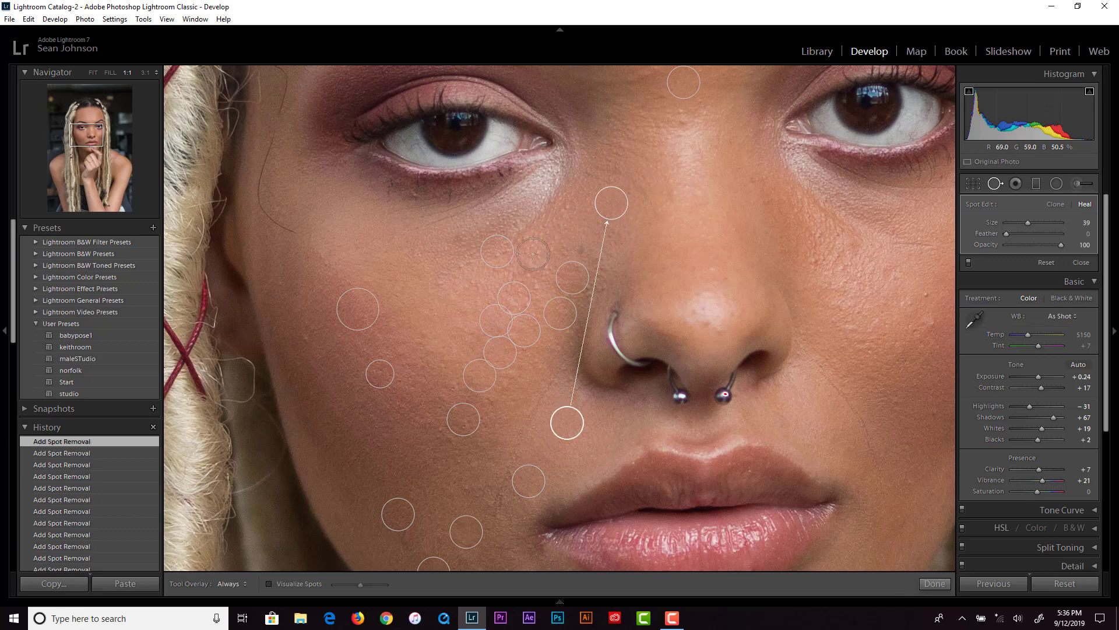
left_click(535, 266)
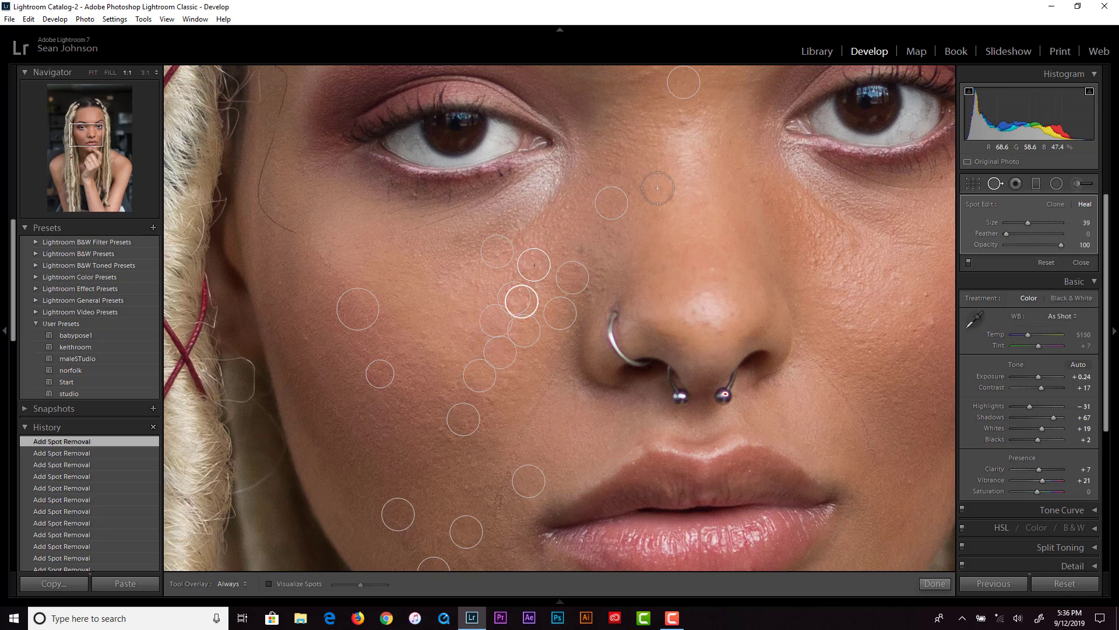
left_click(681, 120)
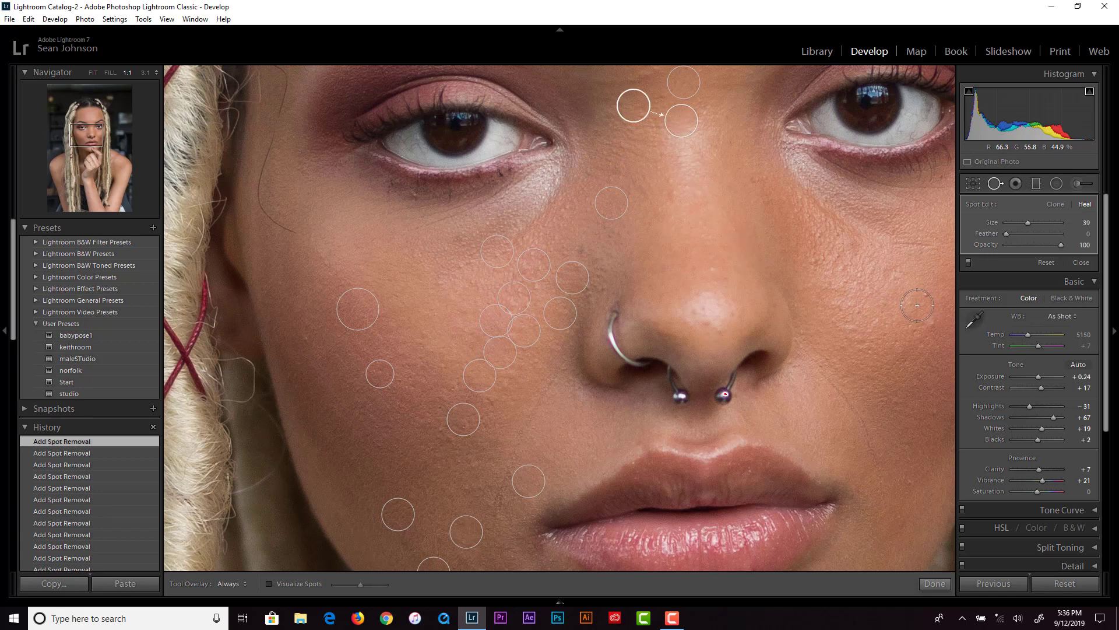
Heal three blemishes on the opposite cheek, two on its outer part and one below the eye, at size 39.
left_click_drag(849, 292, 632, 253)
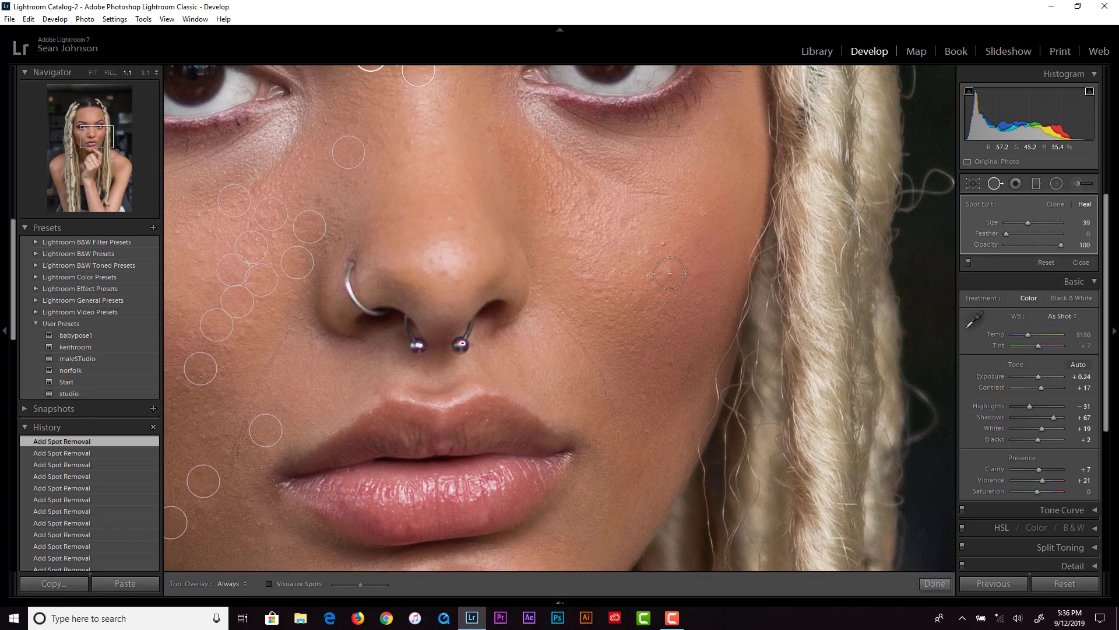
left_click(663, 266)
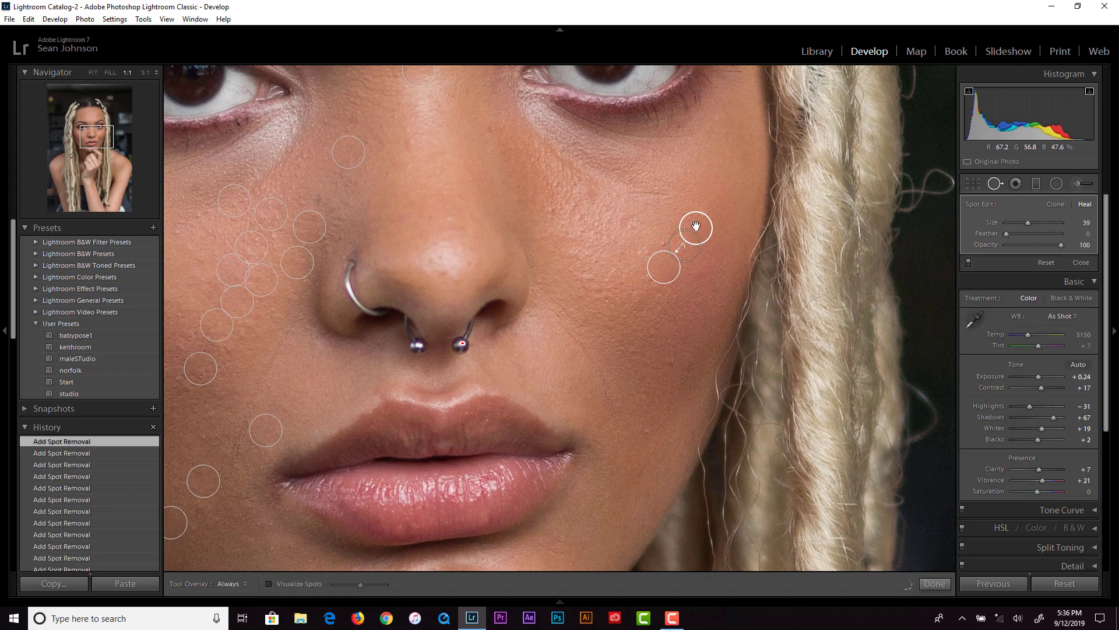
left_click(656, 239)
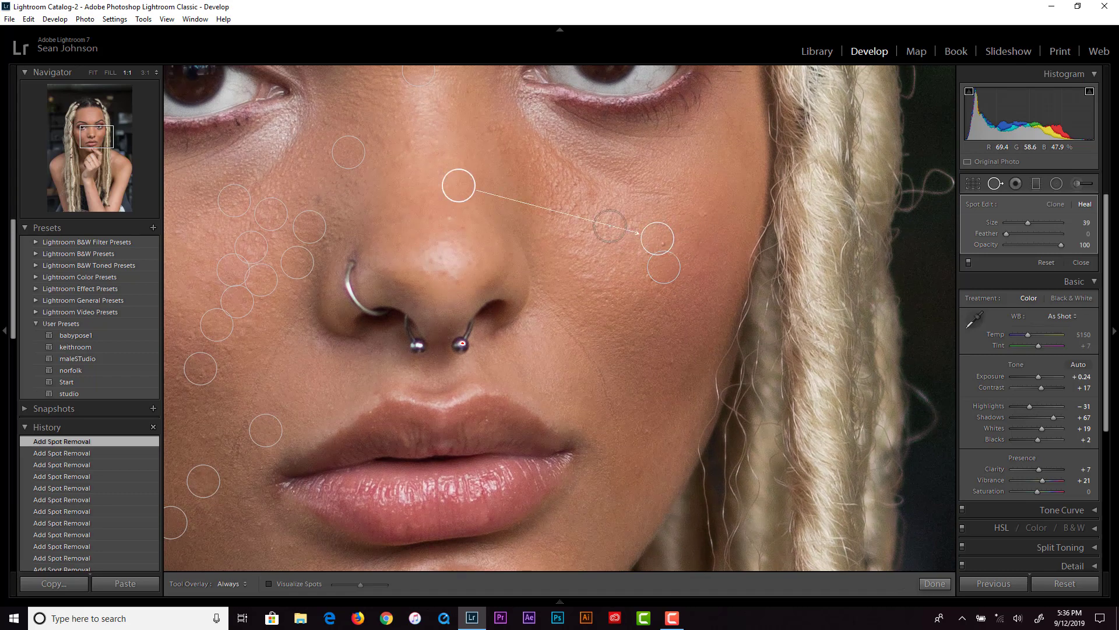
left_click(586, 194)
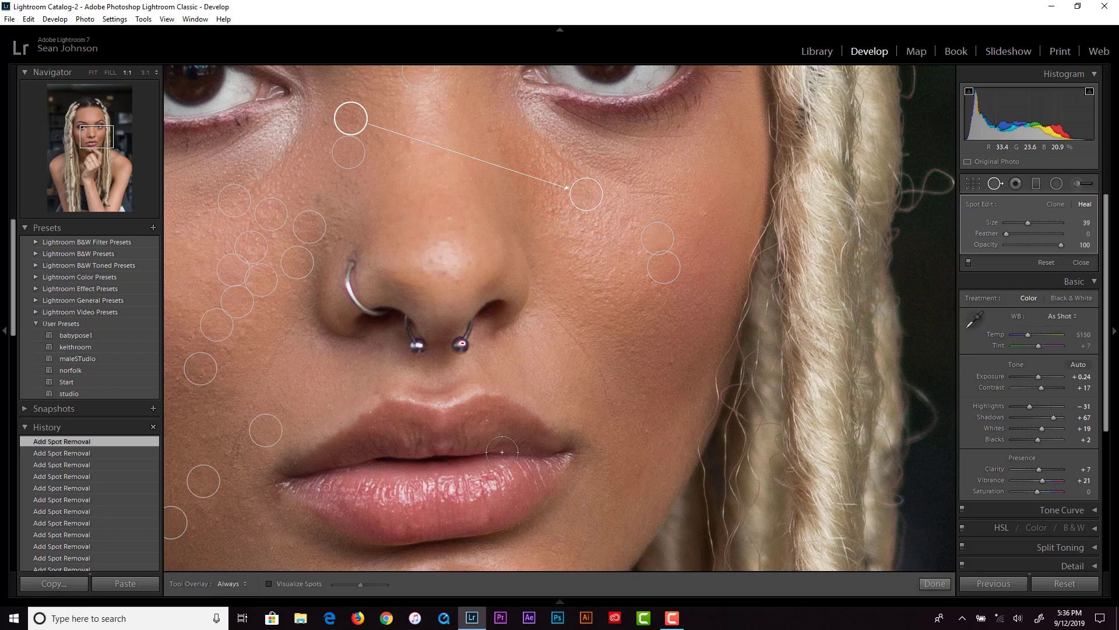
Close the Spot Removal tool and examine the chin, cheeks, nose and forehead for remaining blemishes.
left_click_drag(547, 399, 562, 225)
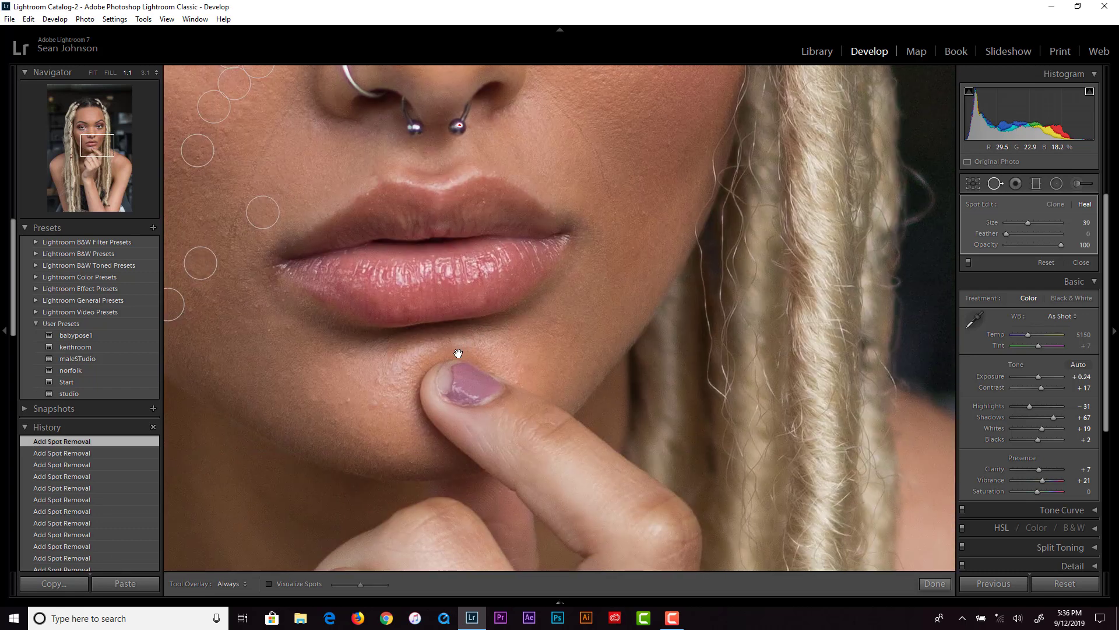
left_click_drag(457, 357, 552, 319)
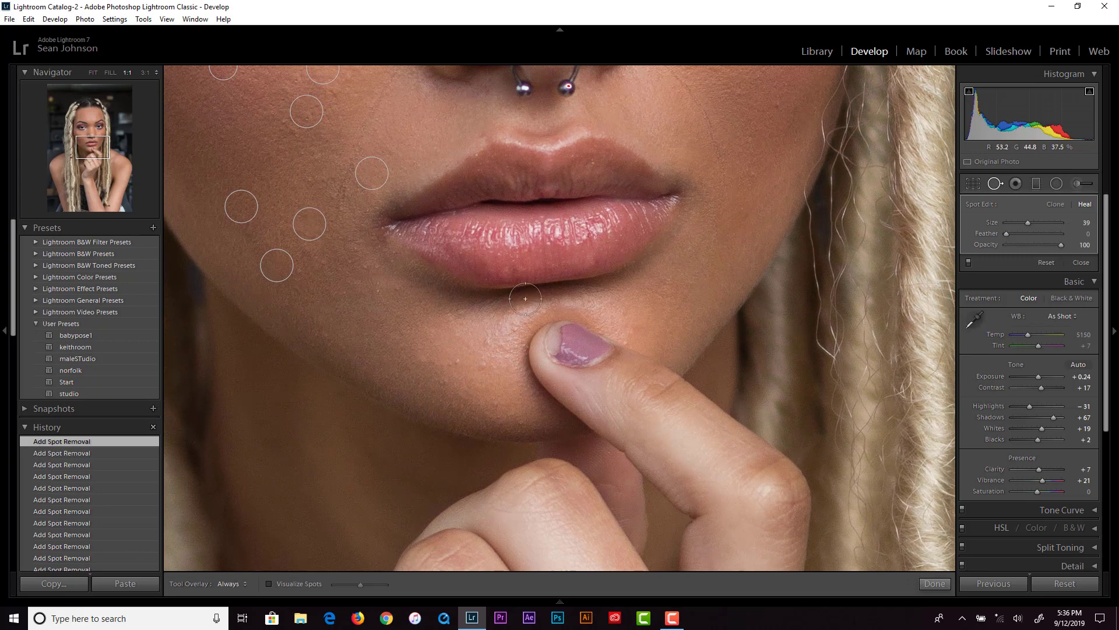
left_click(934, 583)
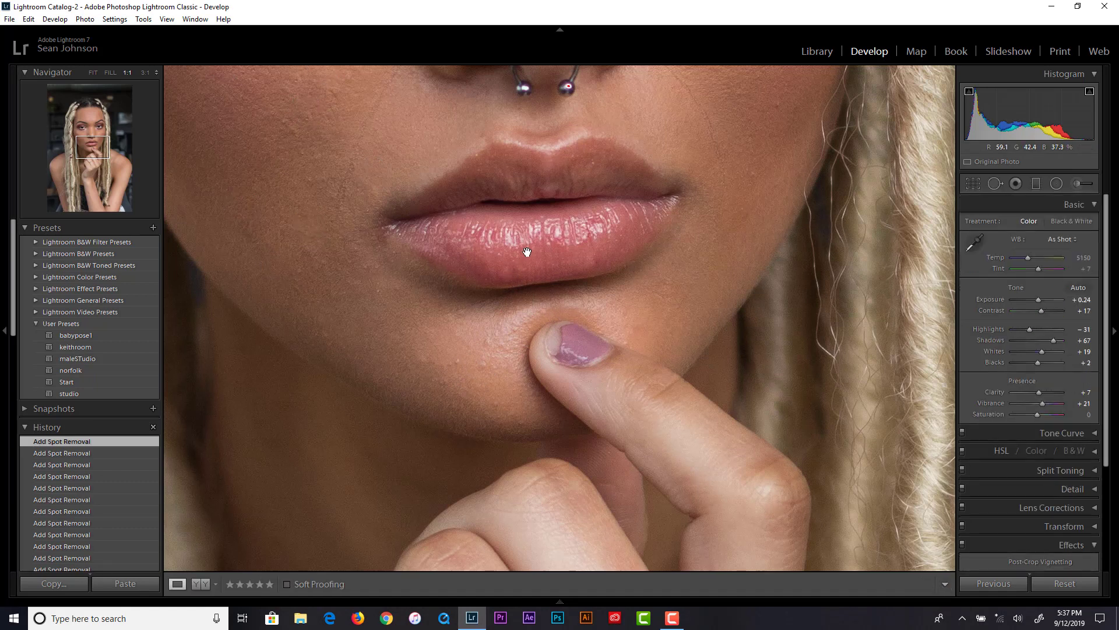
left_click(509, 298)
left_click(584, 234)
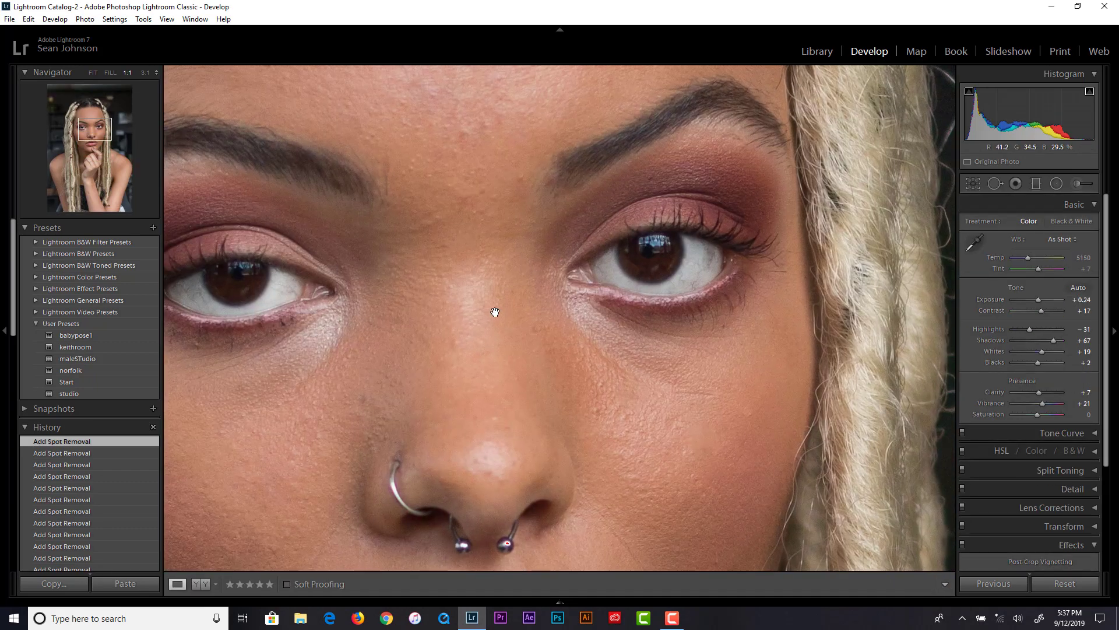
left_click_drag(492, 313, 544, 324)
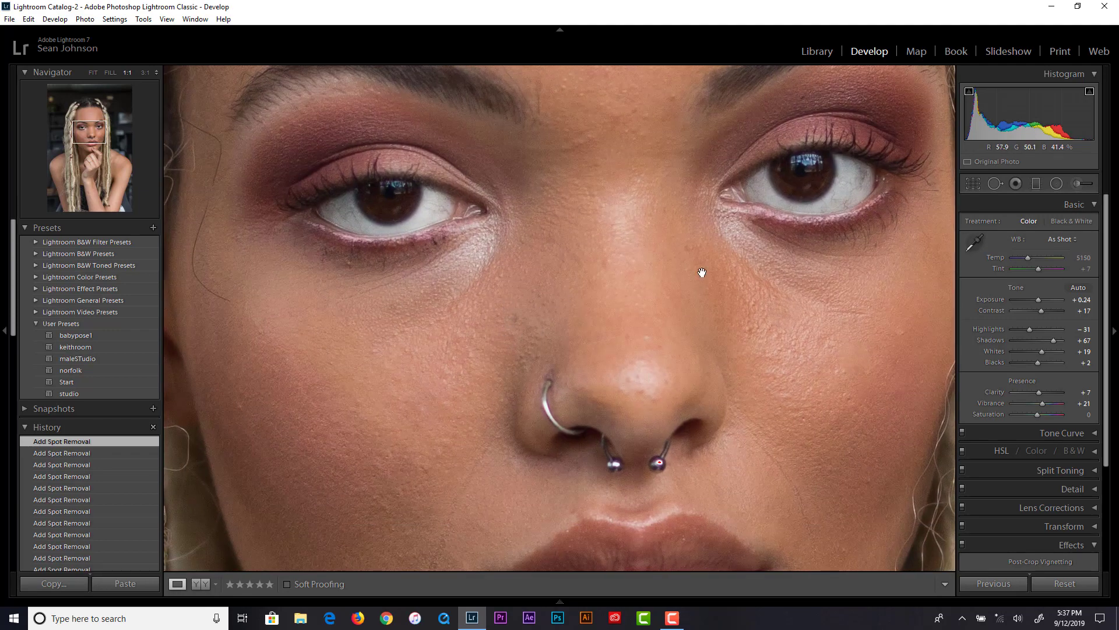
left_click_drag(475, 425, 428, 380)
left_click_drag(527, 230, 418, 499)
left_click_drag(432, 237, 449, 260)
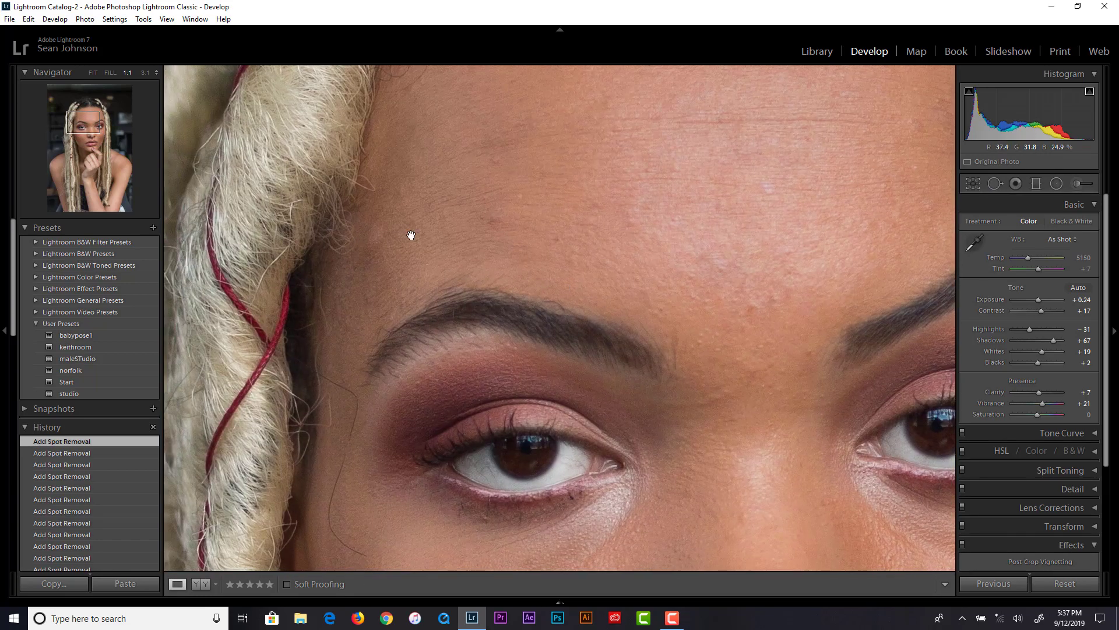
Heal three spots on the temple and forehead above the braid-side eyebrow at size 52, and finish spot removal.
left_click(996, 185)
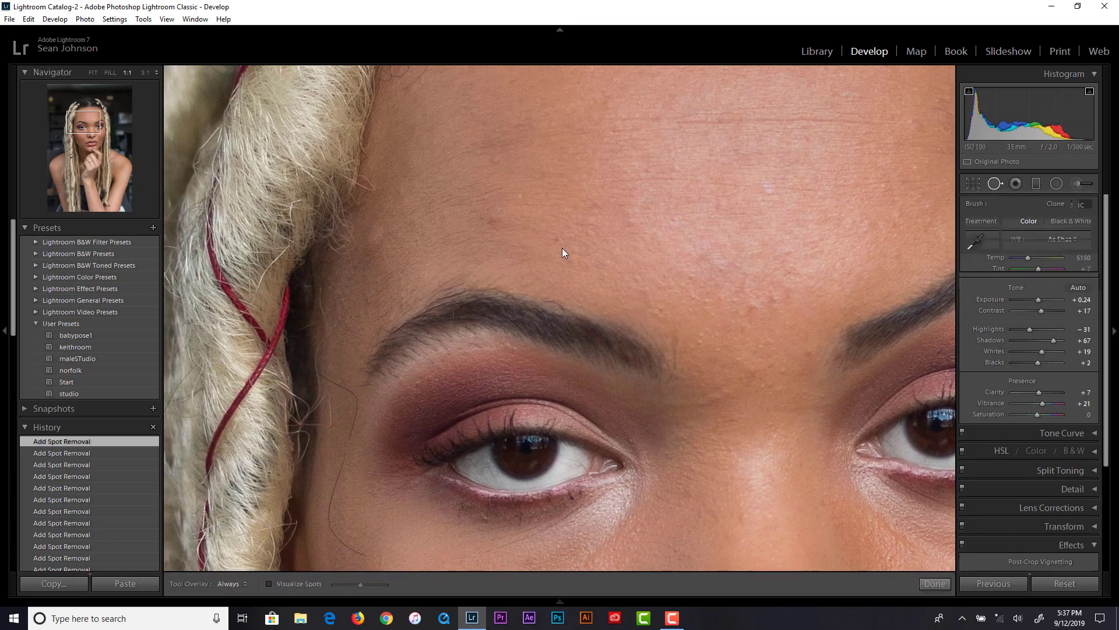
scroll(378, 242, "up", 2)
left_click(378, 239)
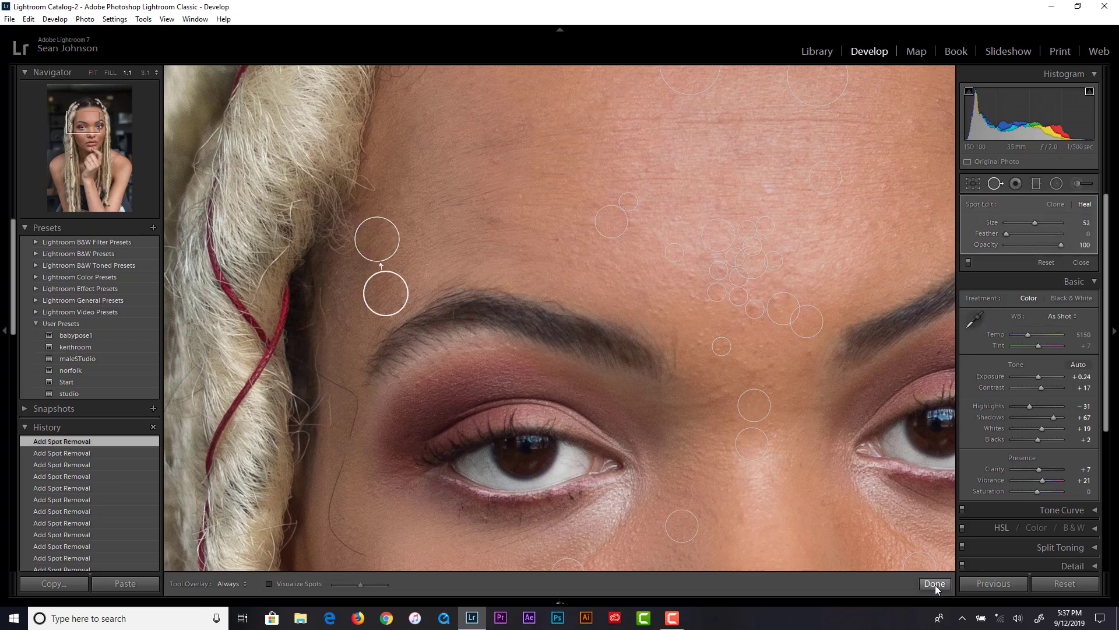
left_click(494, 218)
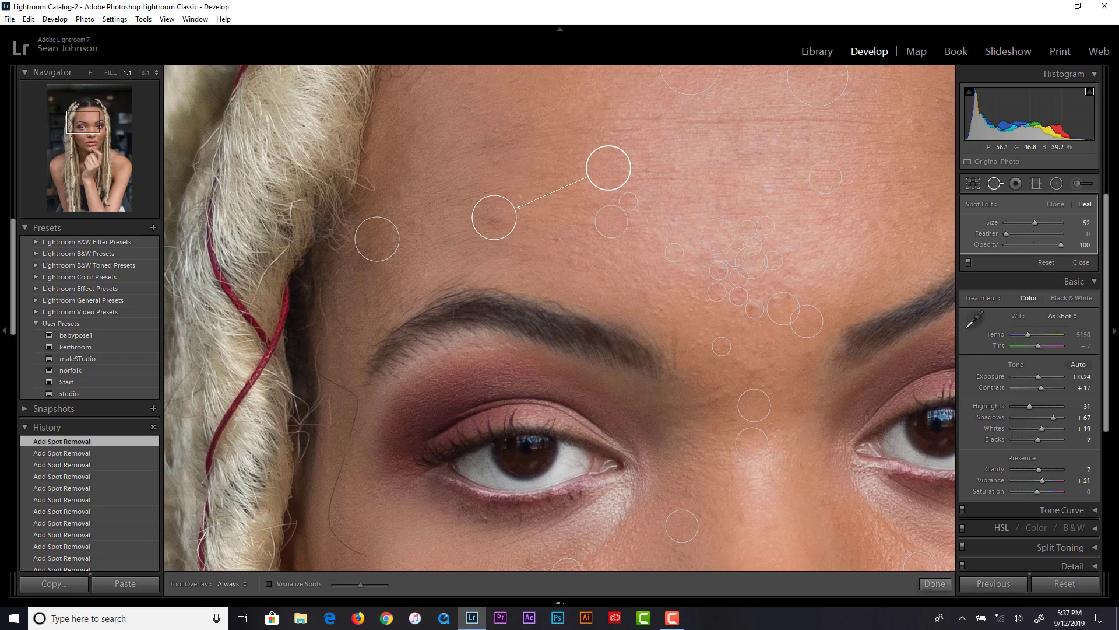
left_click(492, 152)
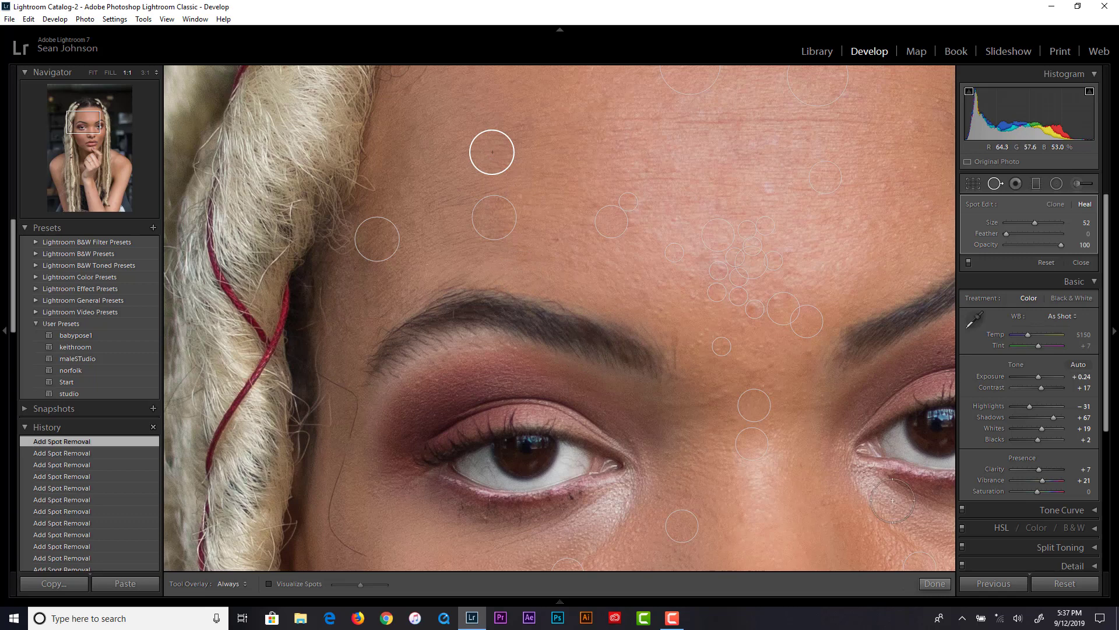
left_click(937, 583)
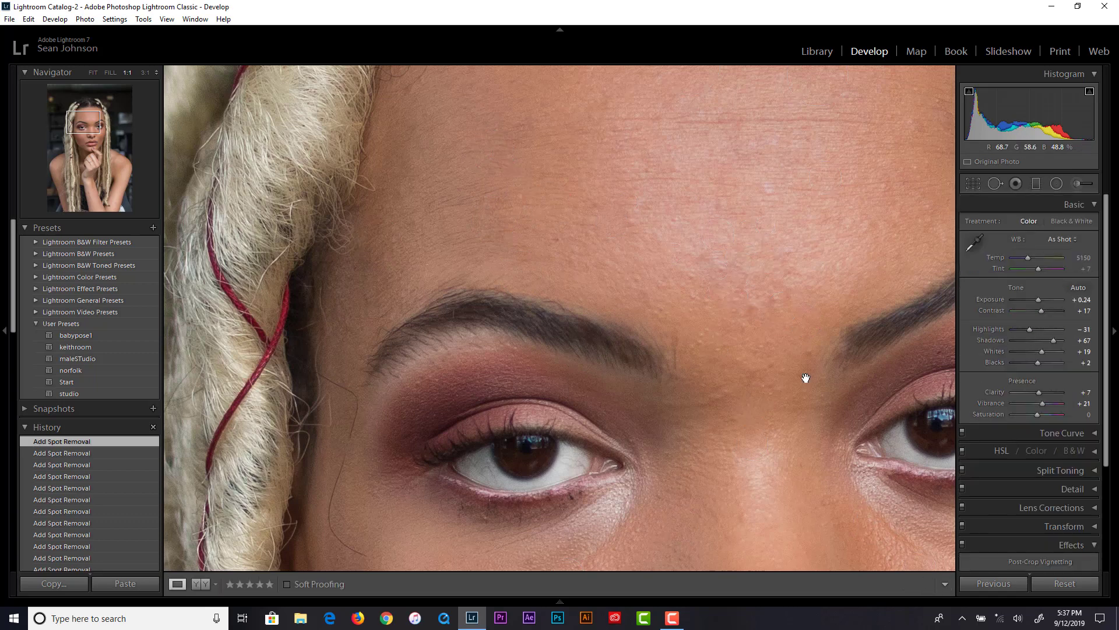
Examine the eyes, cheeks, nose and mouth at 1:1 for remaining blemishes.
left_click(700, 255)
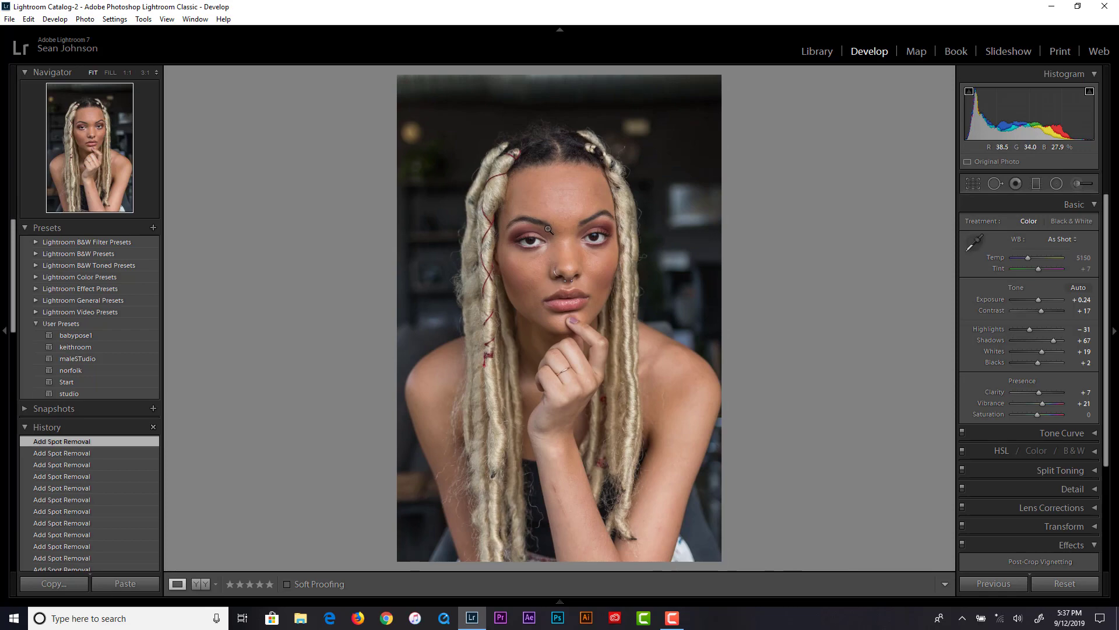
left_click(549, 229)
left_click_drag(569, 247, 664, 108)
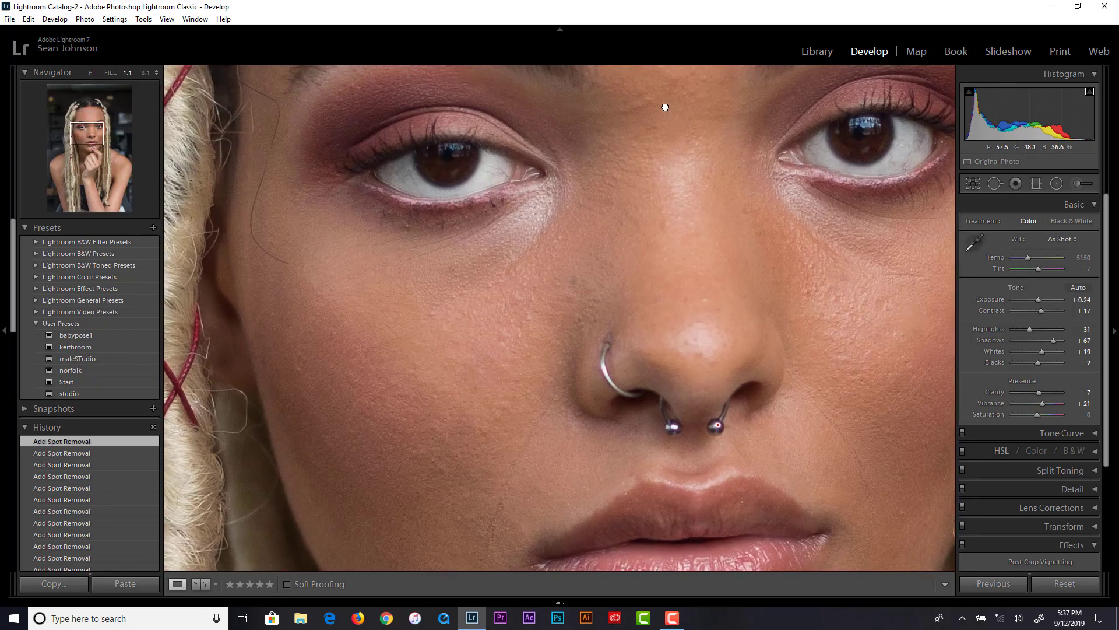
left_click_drag(532, 367, 198, 105)
left_click_drag(703, 366, 894, 494)
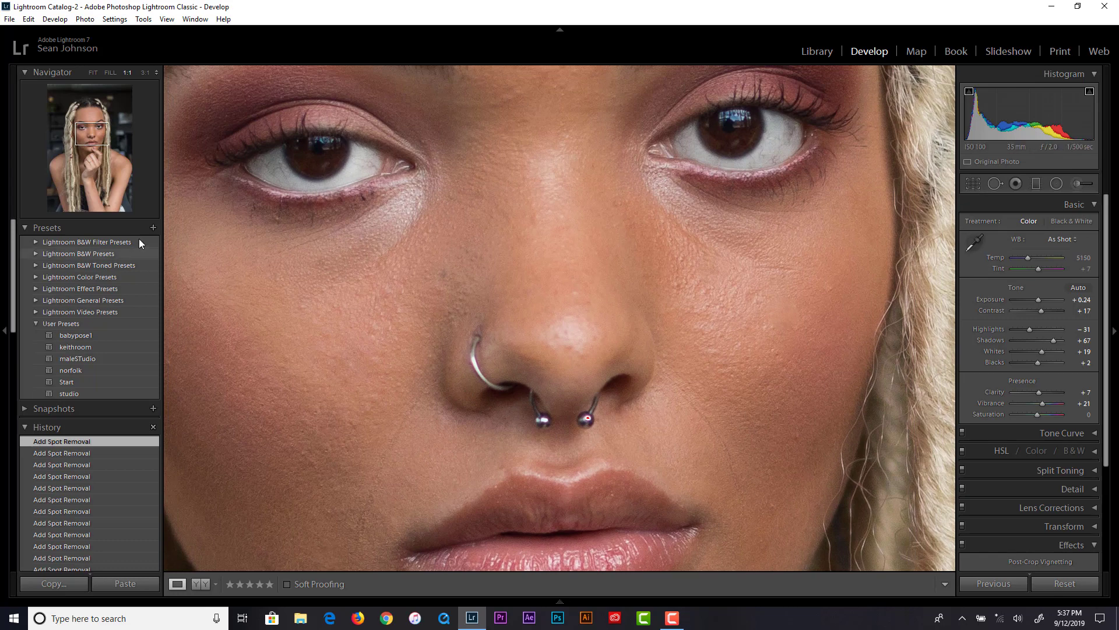
left_click(650, 364)
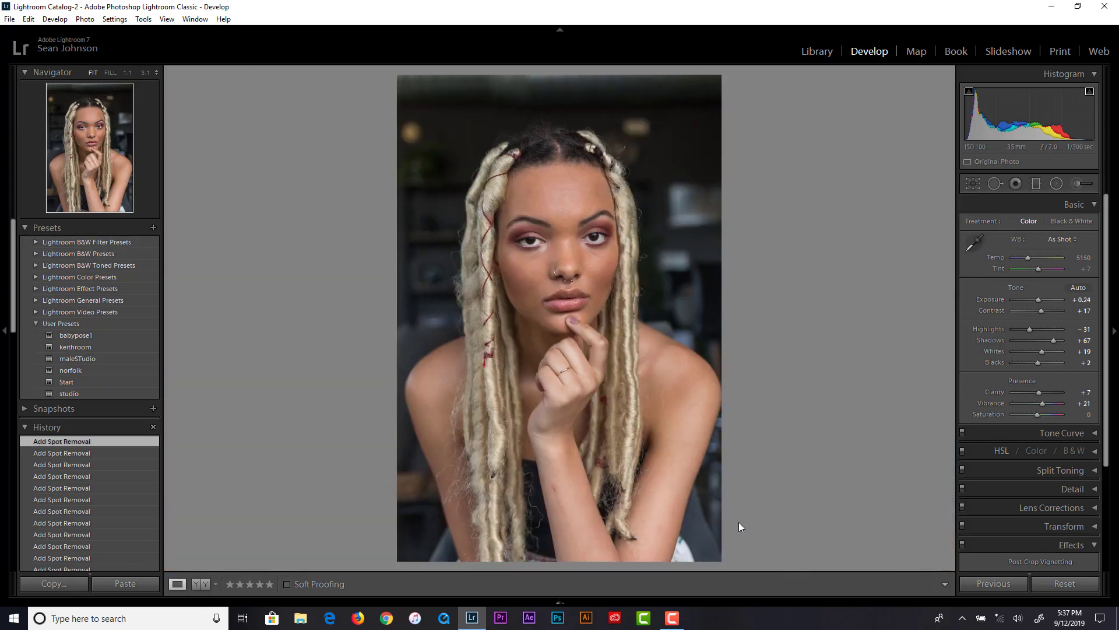
Heal the long scratch on the forearm at size 53, finish spot removal and return to the full-image view.
left_click(557, 491)
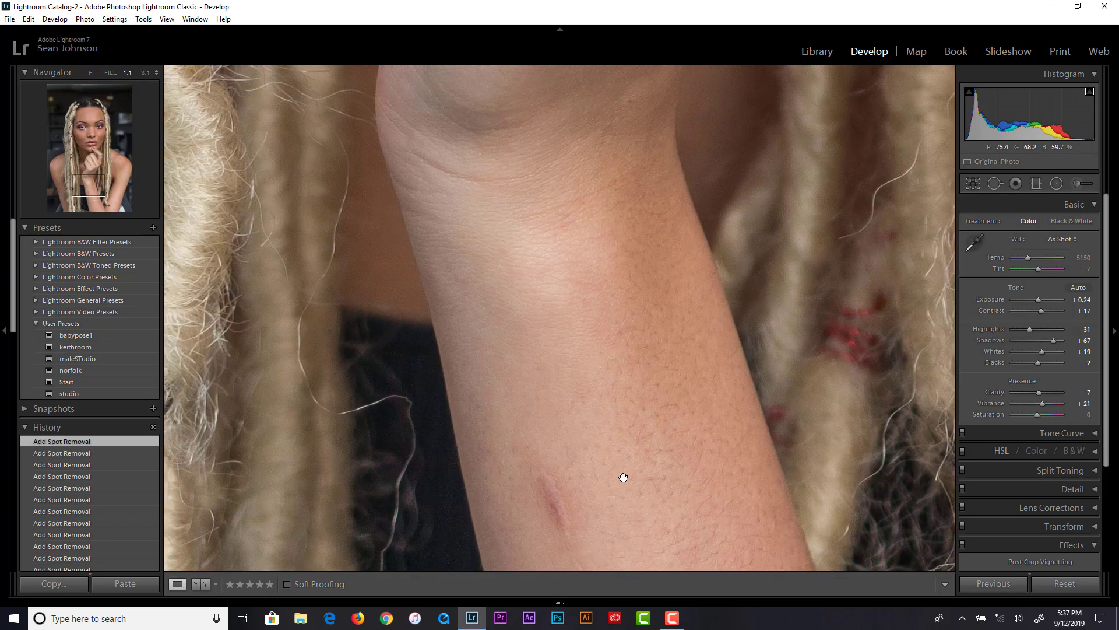
left_click_drag(623, 478, 576, 201)
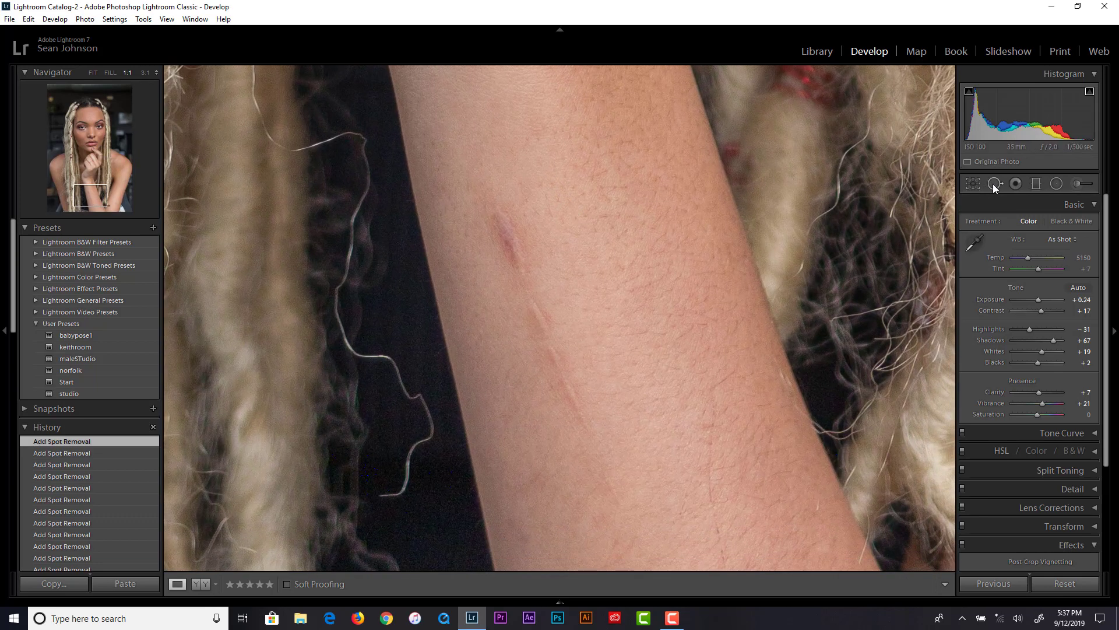
left_click(994, 185)
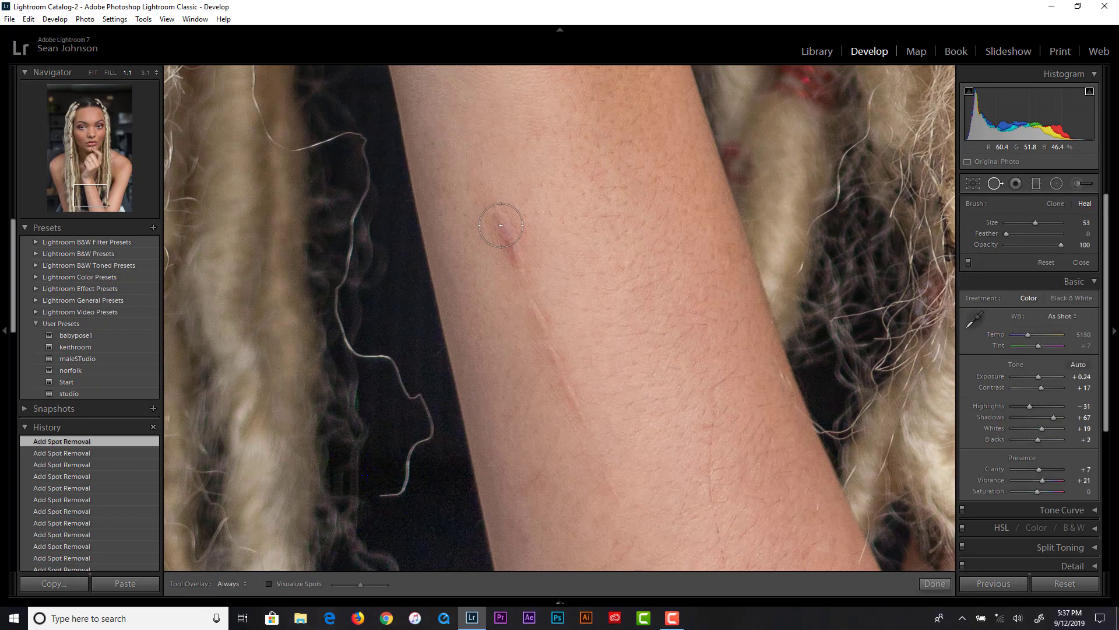
mouse_move(501, 229)
left_mouse_down()
mouse_move(536, 355)
mouse_move(578, 415)
left_mouse_up()
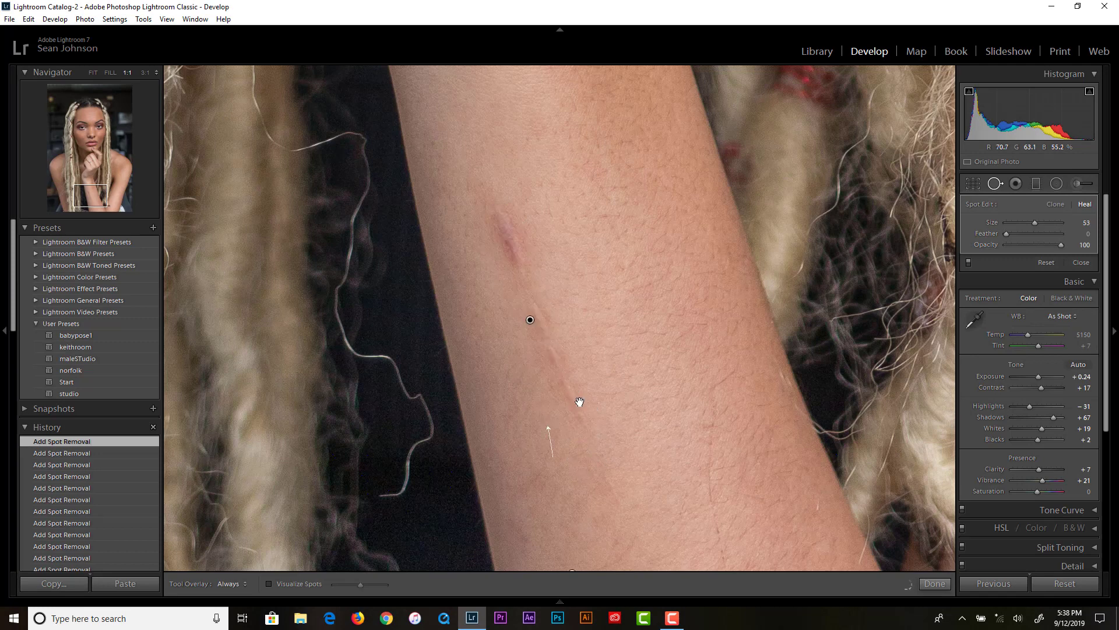
left_click(935, 584)
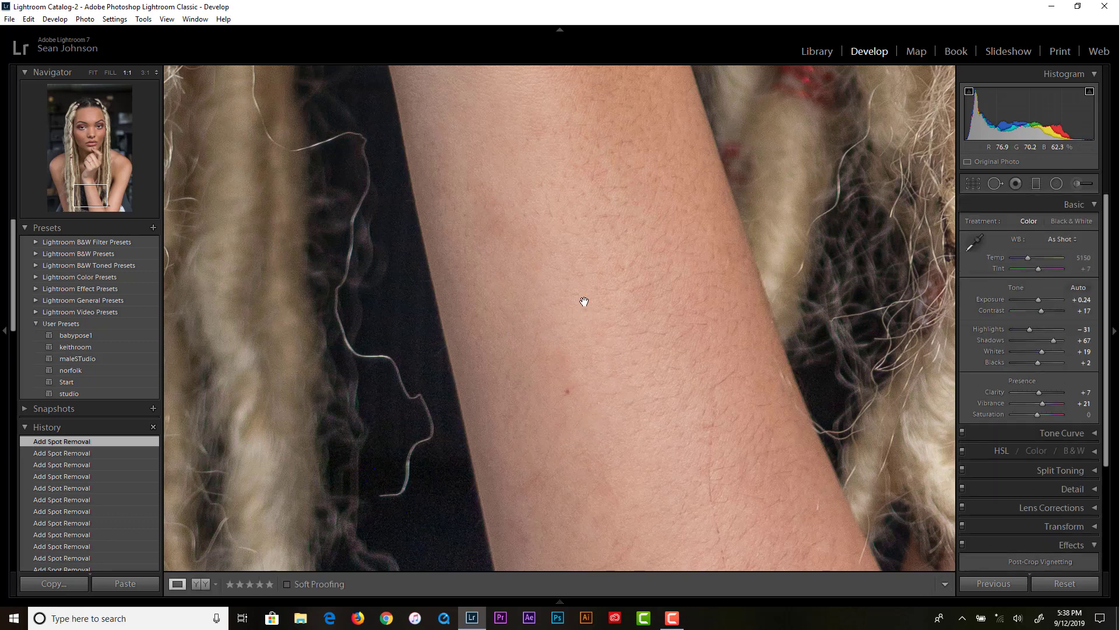
left_click_drag(639, 312, 554, 327)
left_click(556, 359)
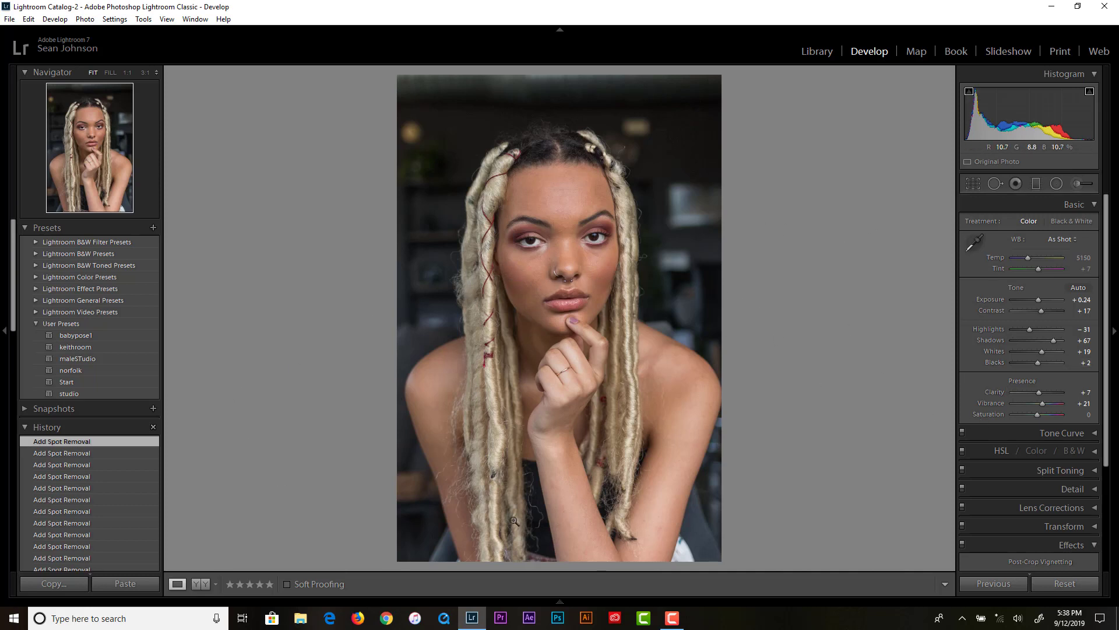
Set up an export of the portrait with the basicNew user preset and the custom file name edit1.
left_click(9, 20)
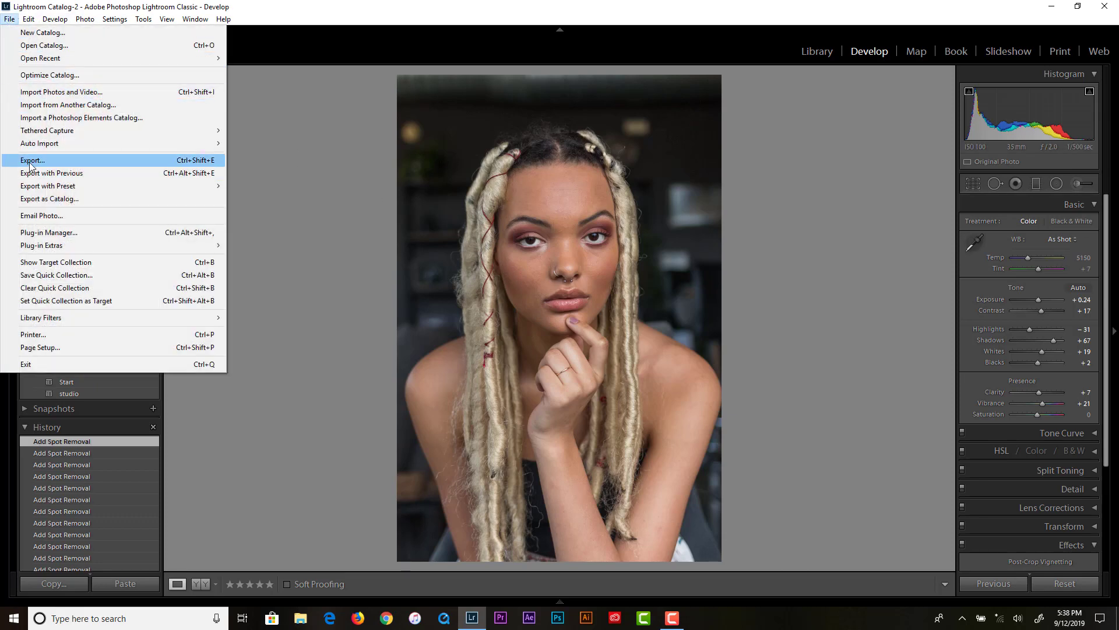
left_click(53, 158)
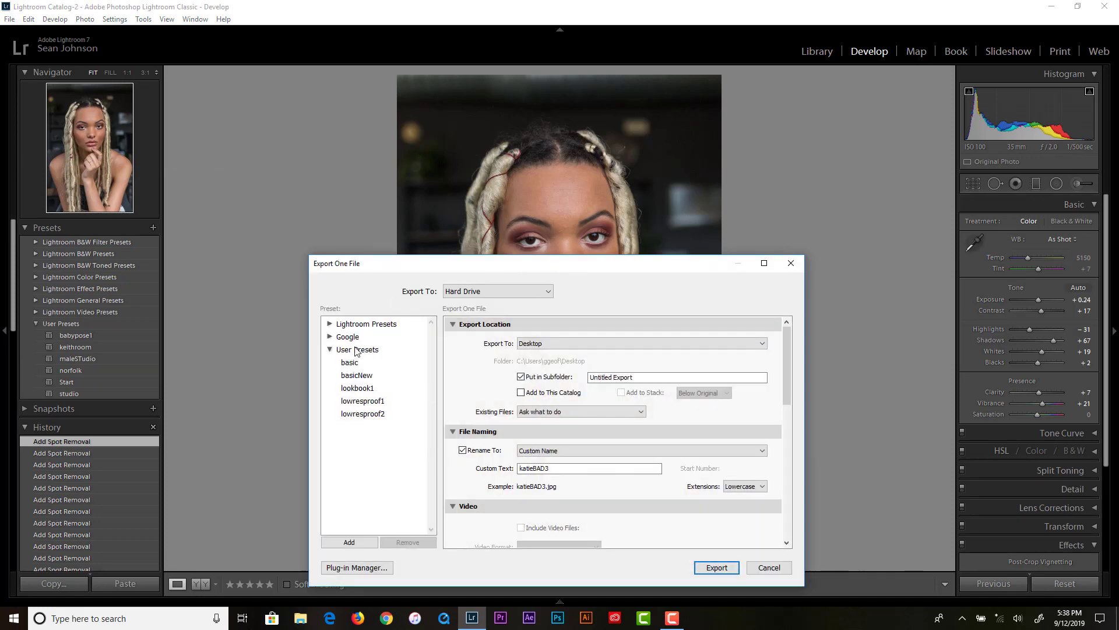
left_click(358, 377)
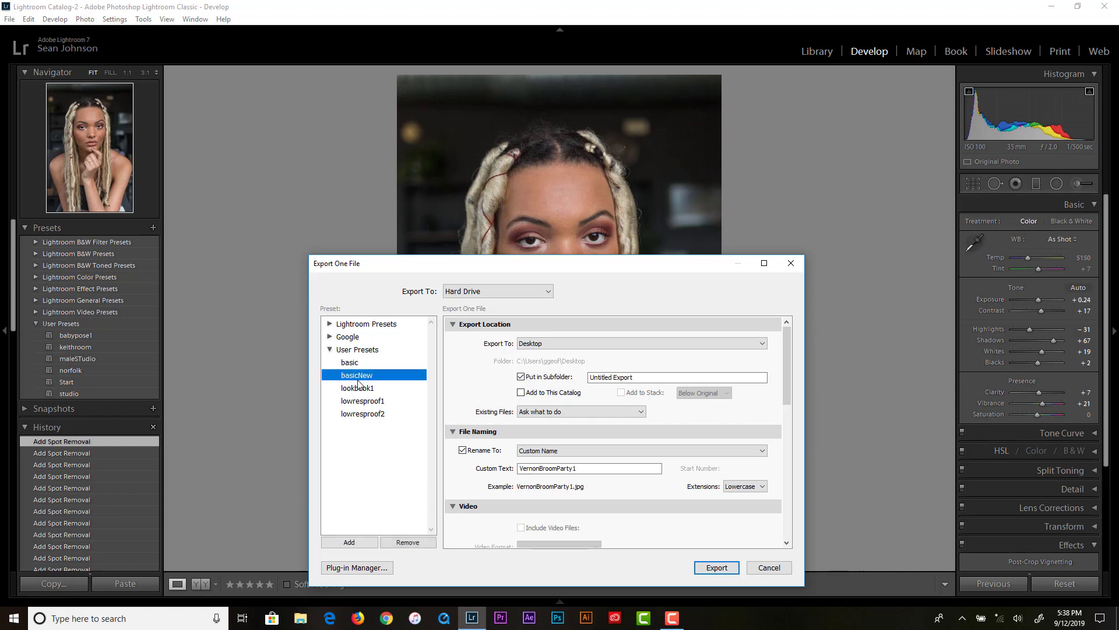
double_click(588, 468)
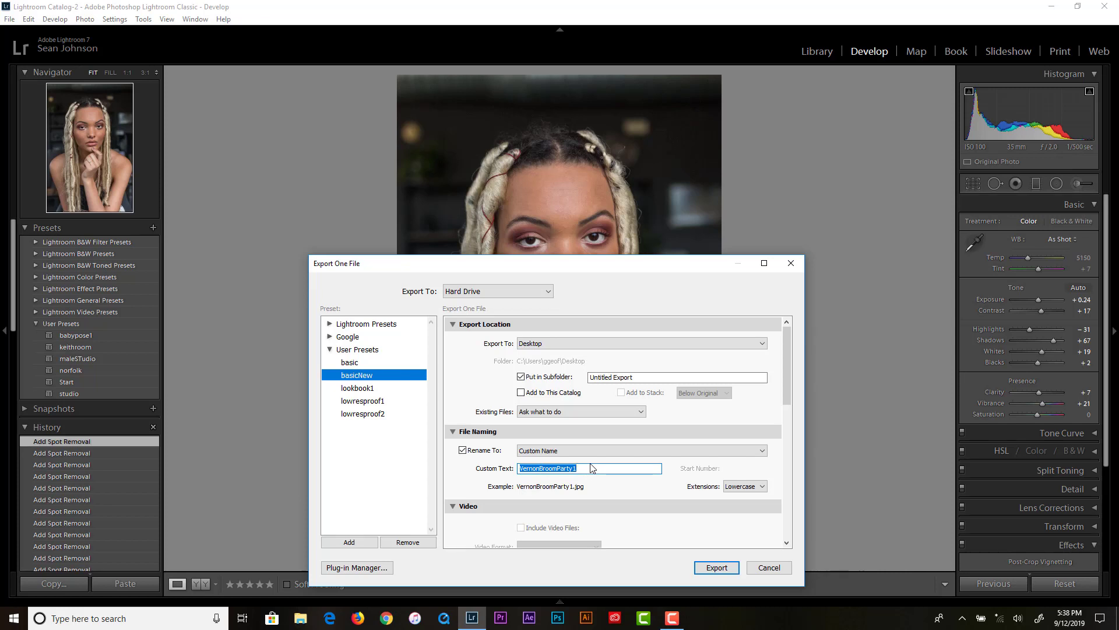
type("ed")
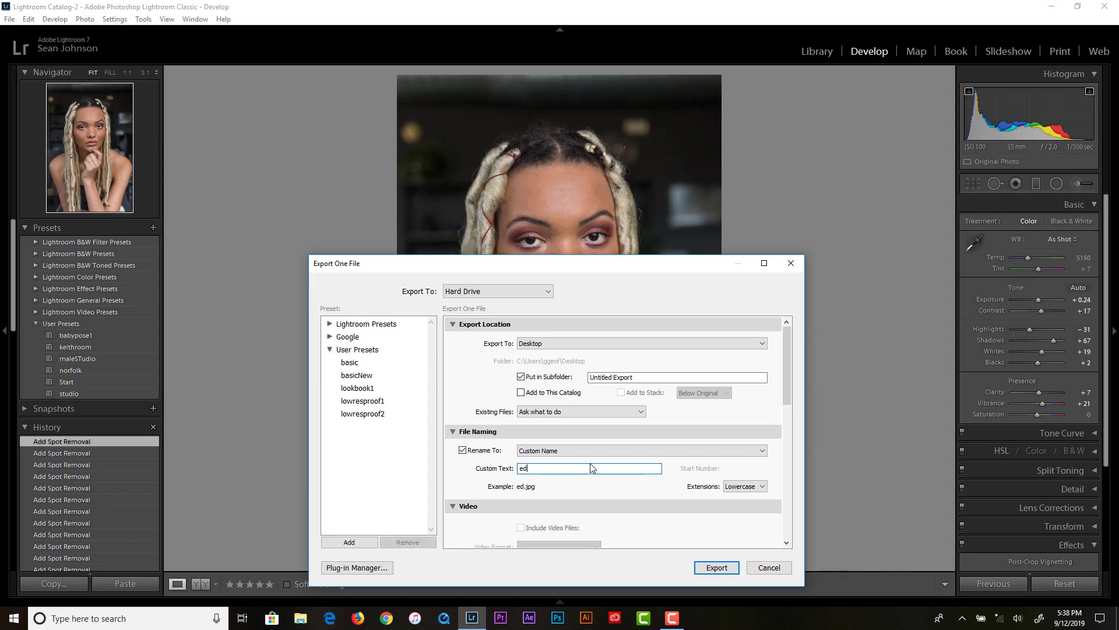
type("it1")
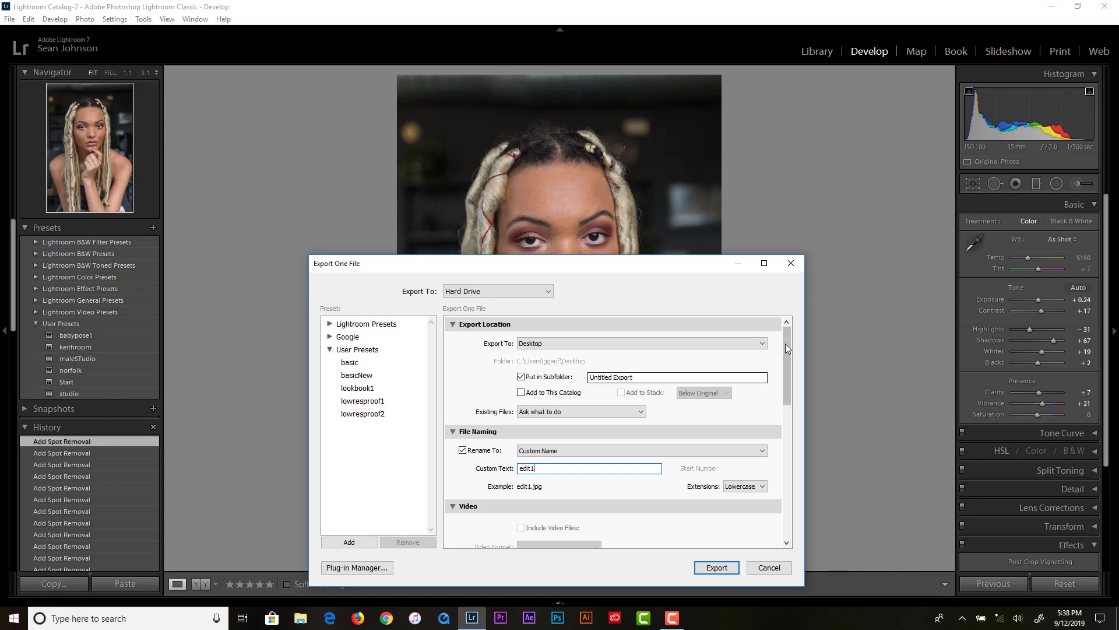
Check the remaining sizing, metadata and post-processing export settings, export the photo, and close Lightroom.
left_click_drag(785, 348, 759, 456)
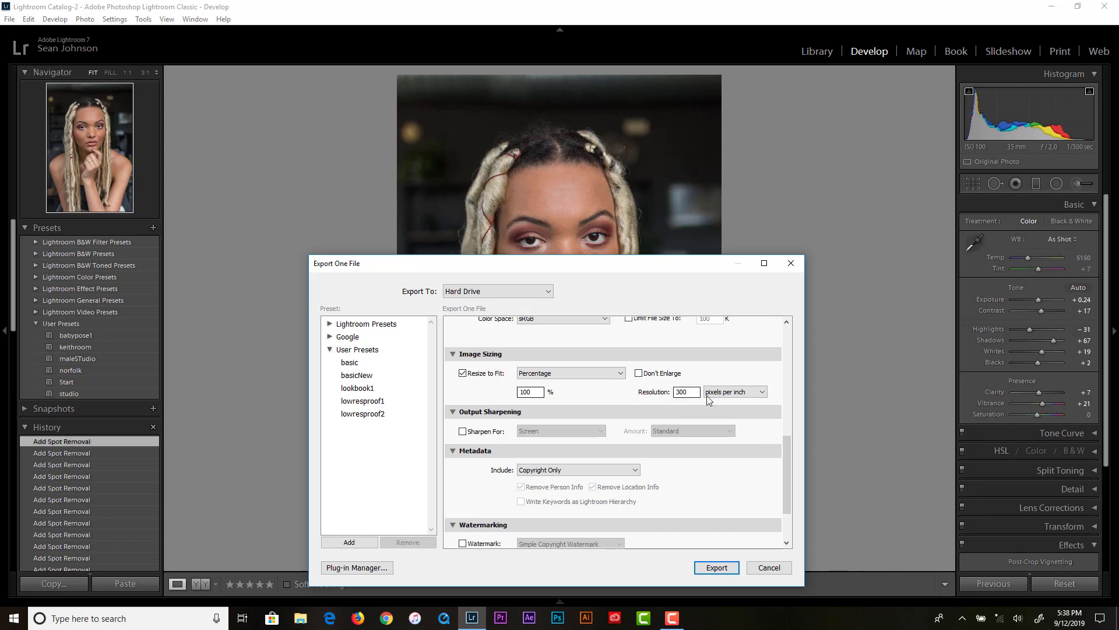
left_click_drag(788, 457, 782, 492)
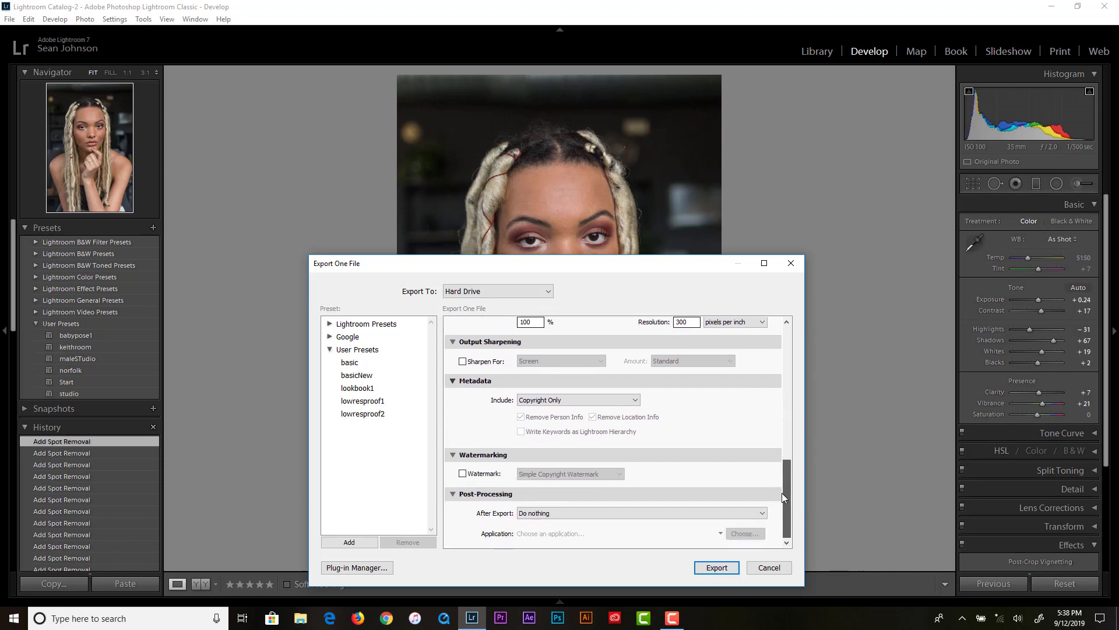
left_click(712, 571)
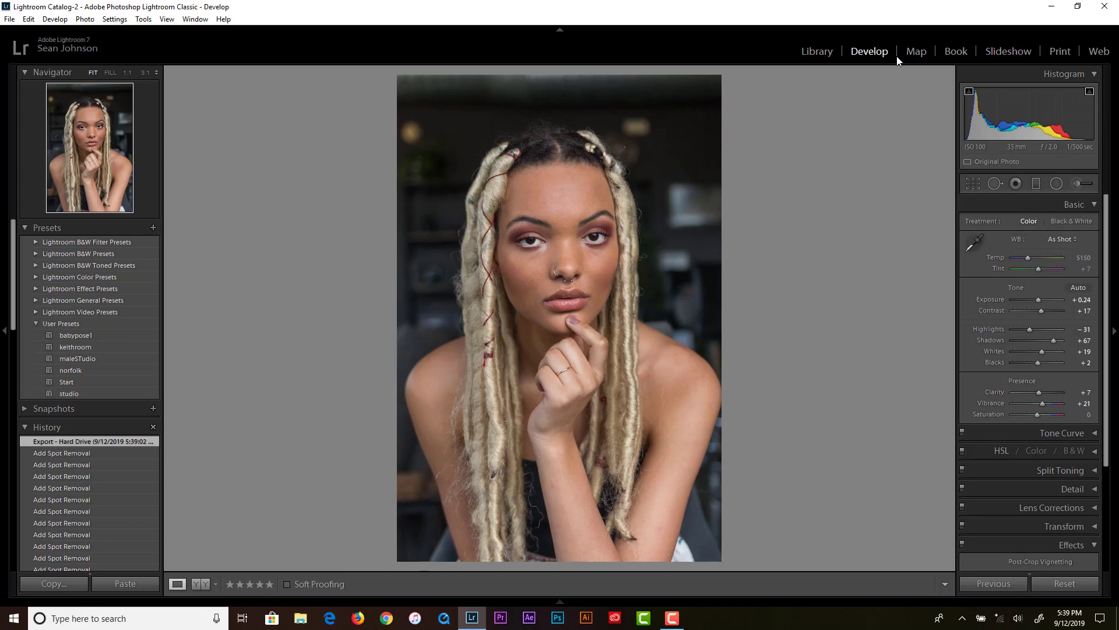
left_click(1106, 9)
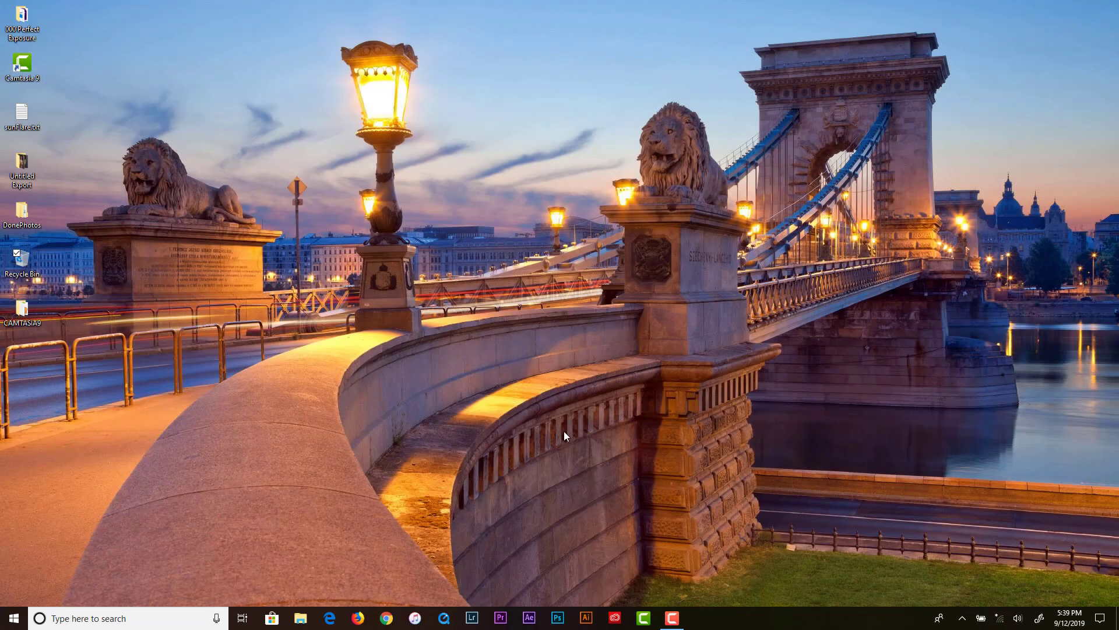
Switch to Photoshop and open edit1.jpg from the desktop's Untitled Export folder, fitting the image to the screen.
left_click(558, 617)
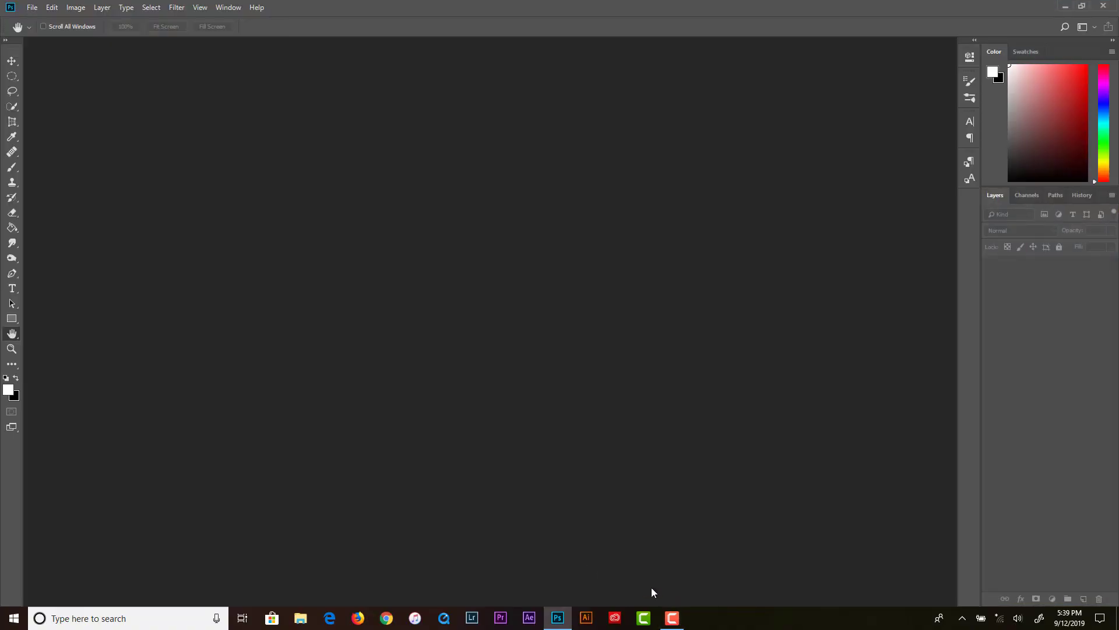
left_click(36, 8)
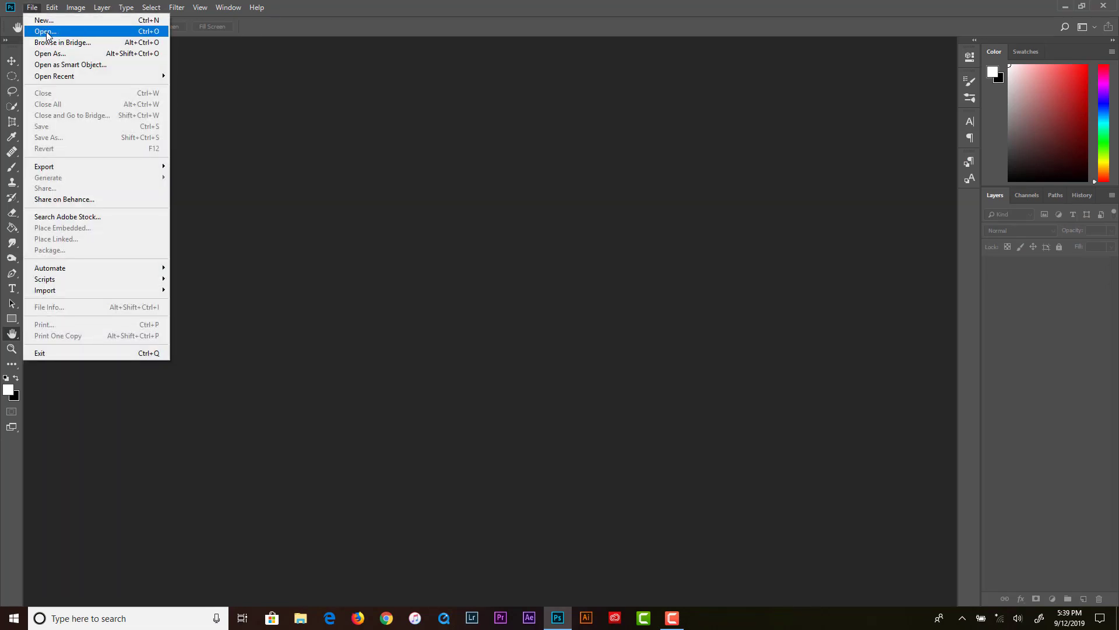
left_click(47, 33)
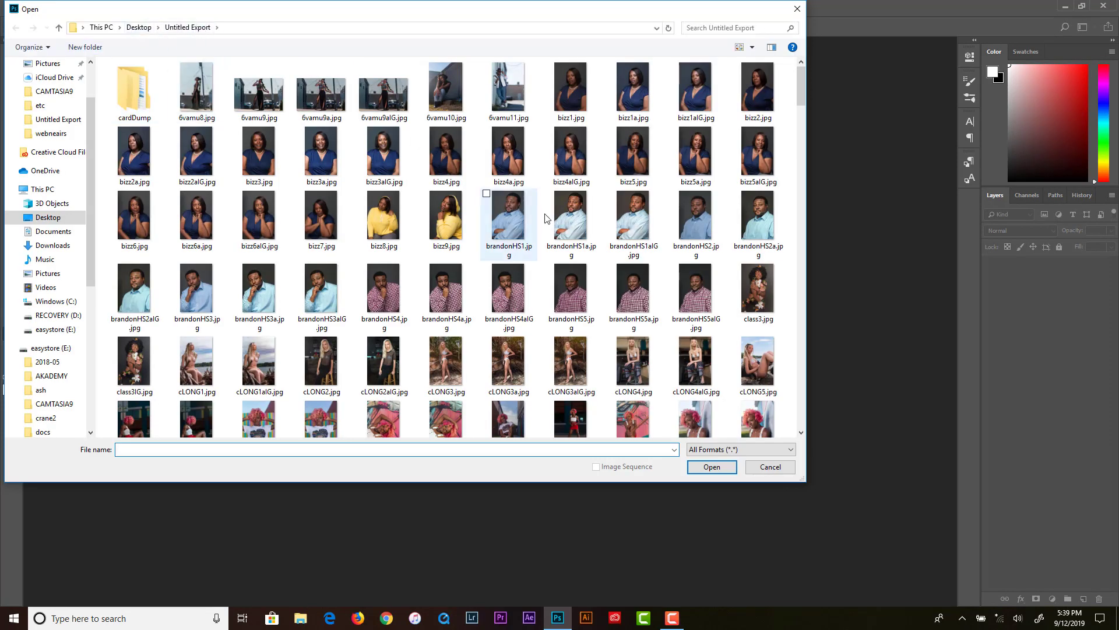
scroll(639, 309, "down", 3)
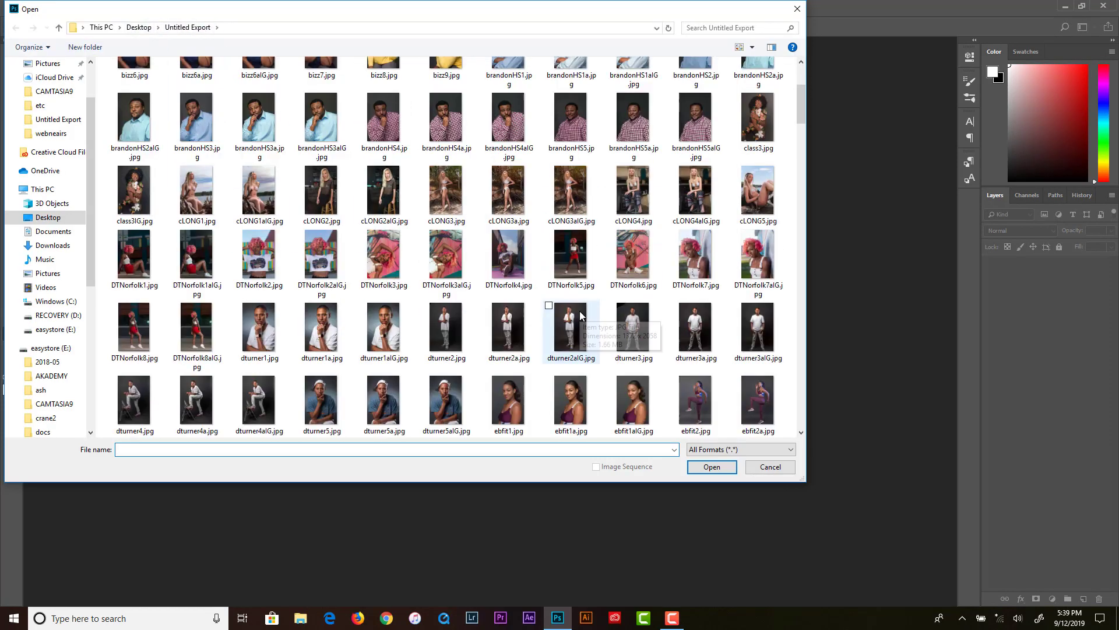
scroll(580, 310, "up", 3)
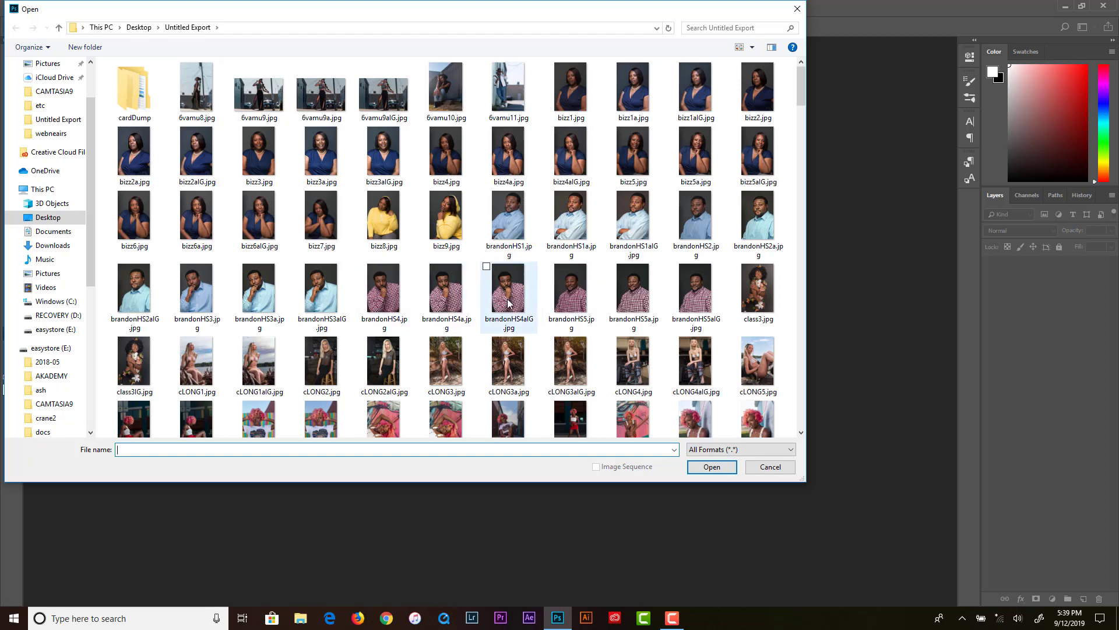
scroll(507, 304, "down", 10)
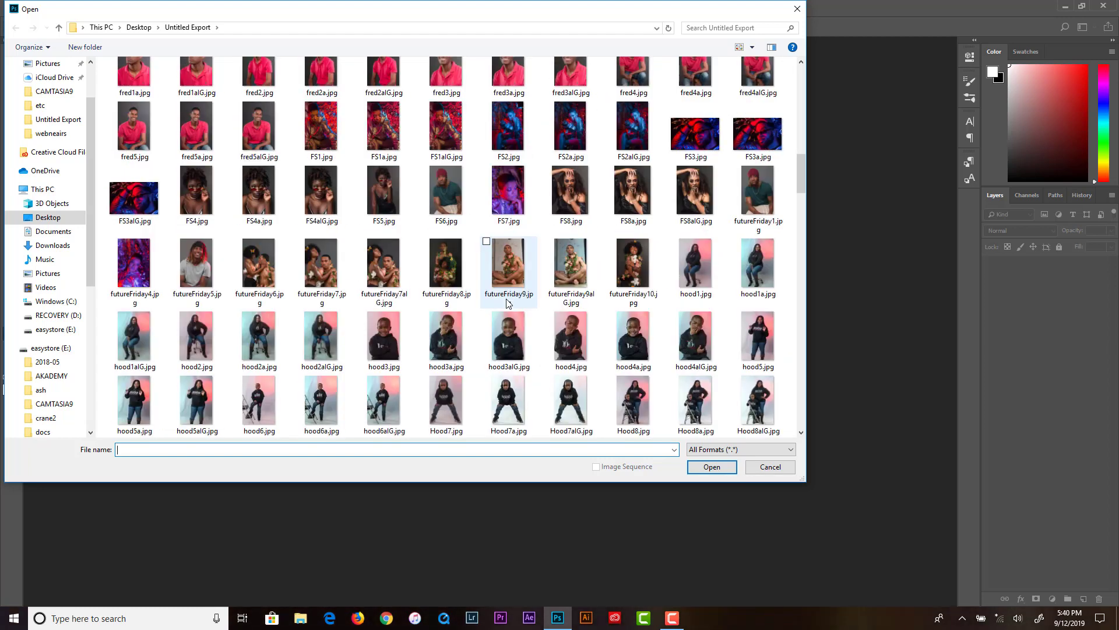
scroll(507, 303, "down", 3)
scroll(507, 309, "up", 6)
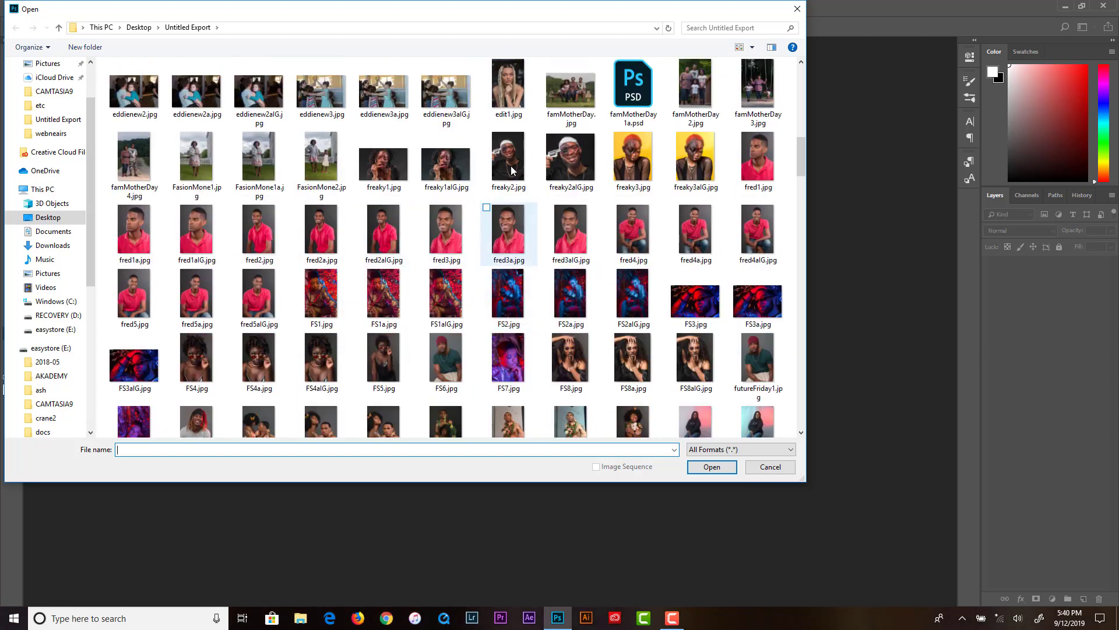
left_click(509, 88)
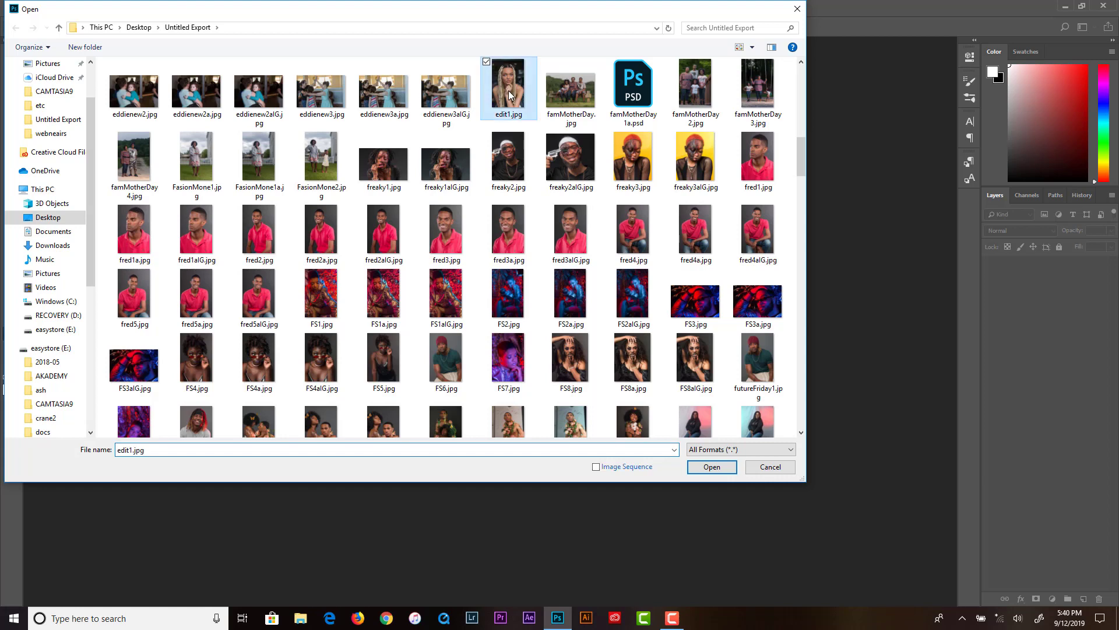
left_click(722, 467)
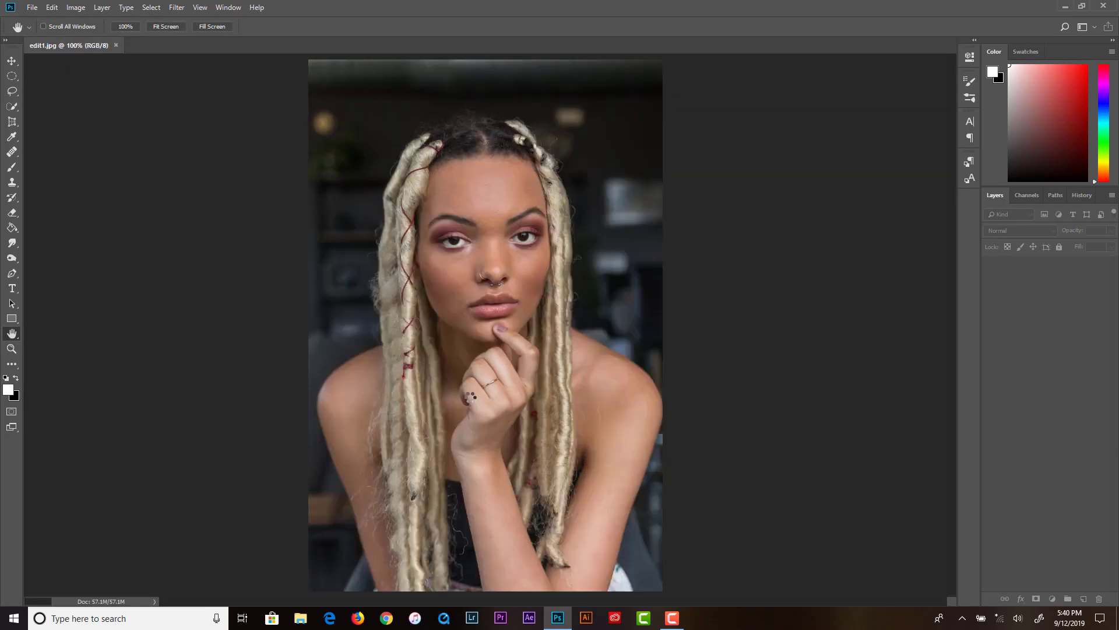
double_click(18, 334)
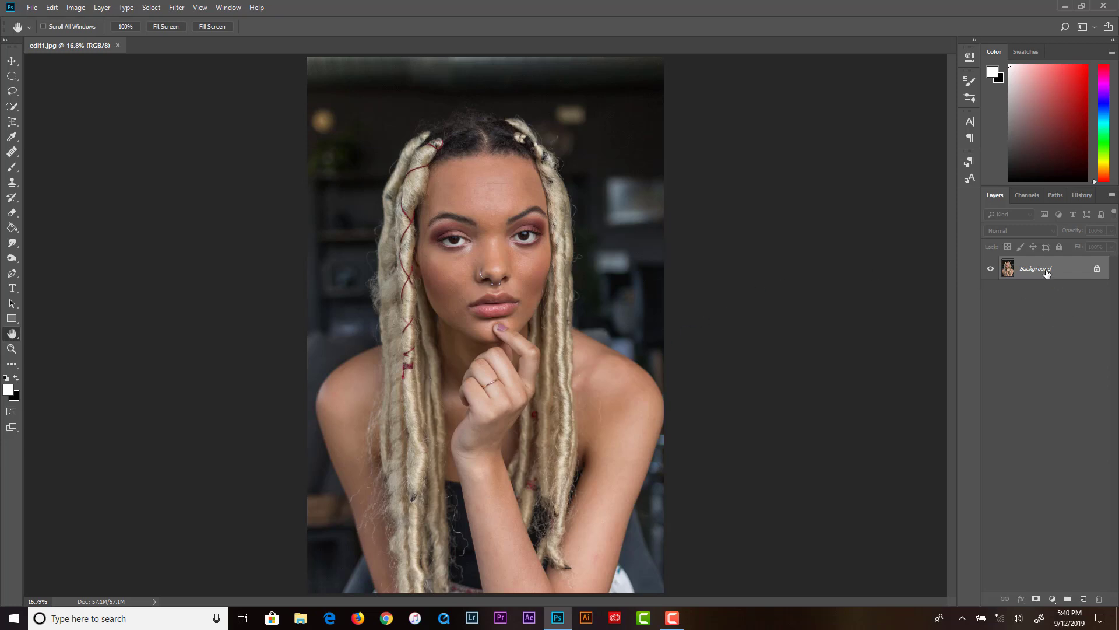
Duplicate the Background layer and apply a High Pass filter with a 1.8-pixel radius to the copy.
left_click_drag(1047, 273, 1084, 600)
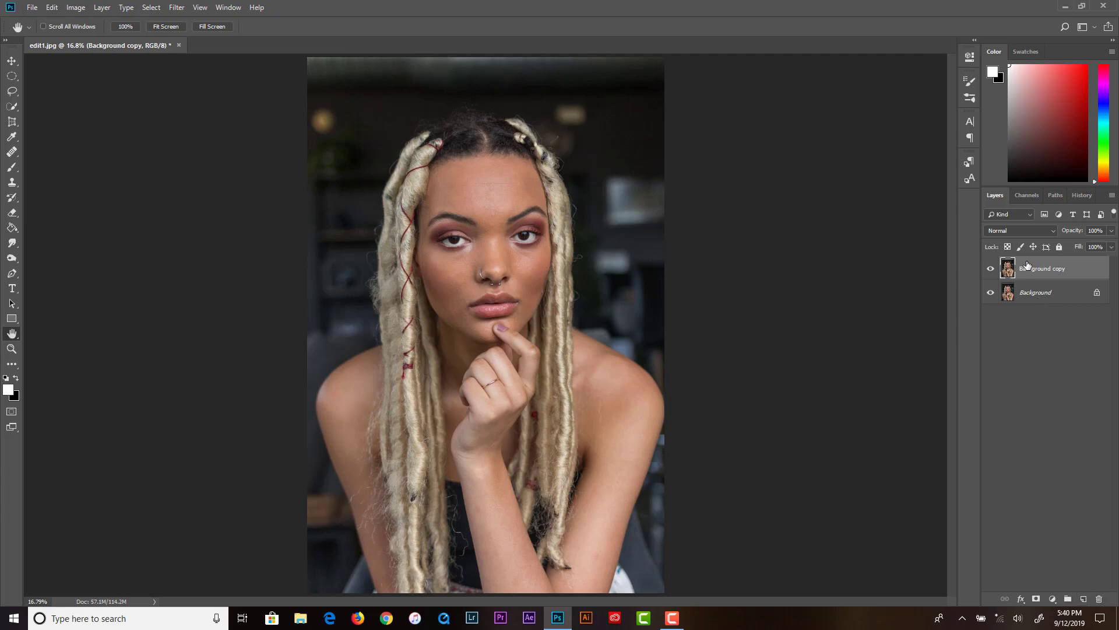
left_click(176, 7)
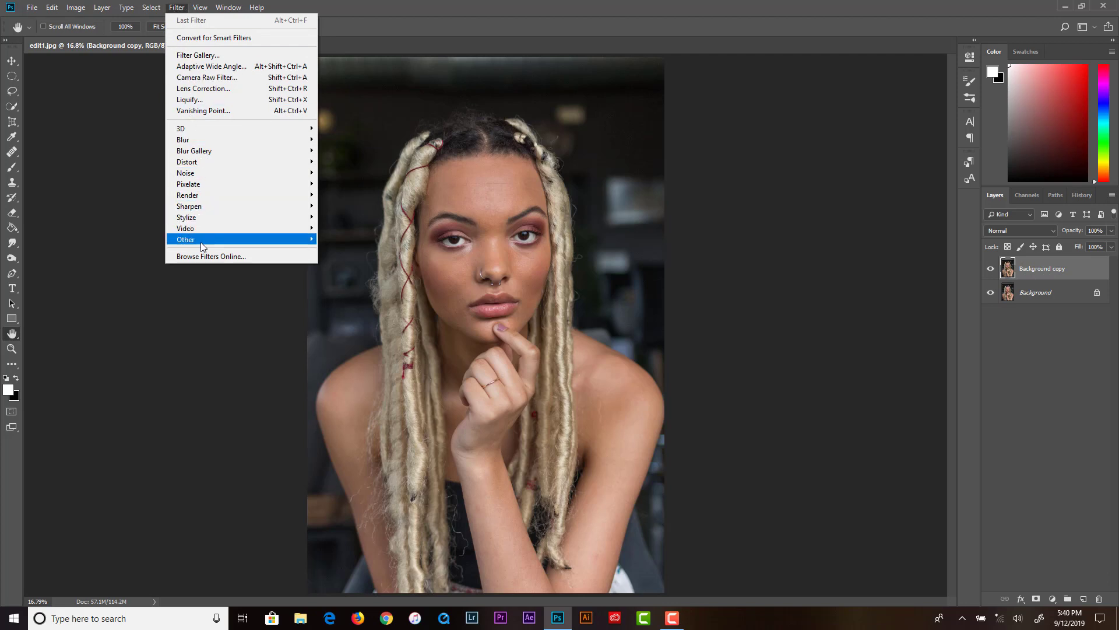
mouse_move(233, 239)
left_click(360, 250)
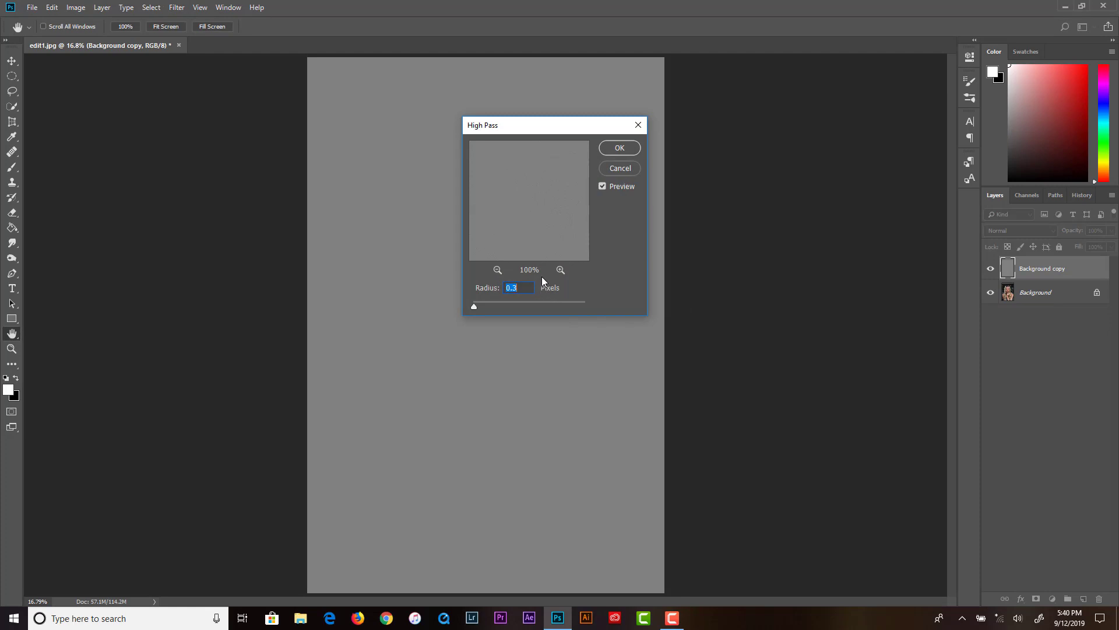
type("1.8")
left_click(619, 149)
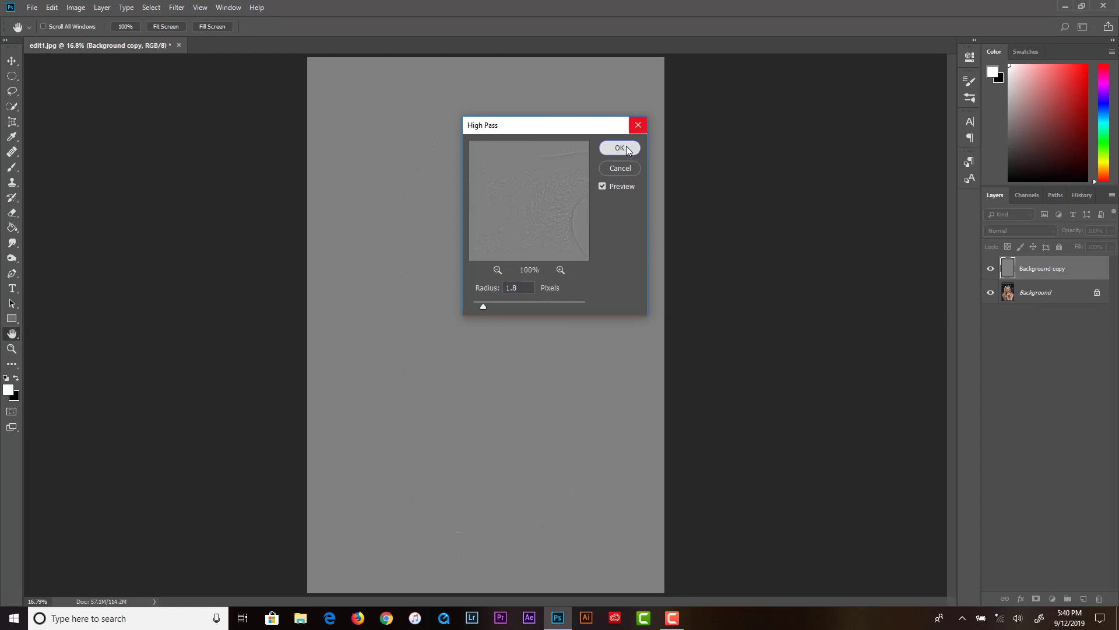
Set the High Pass layer's blend mode to Overlay and merge the visible layers.
left_click(1035, 234)
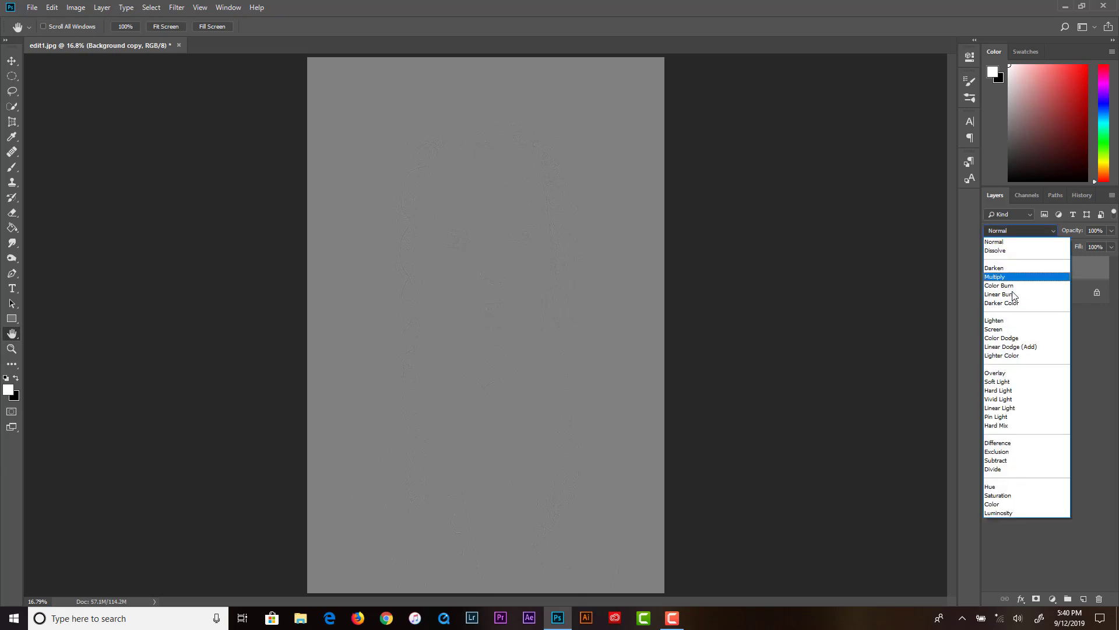
left_click(1003, 373)
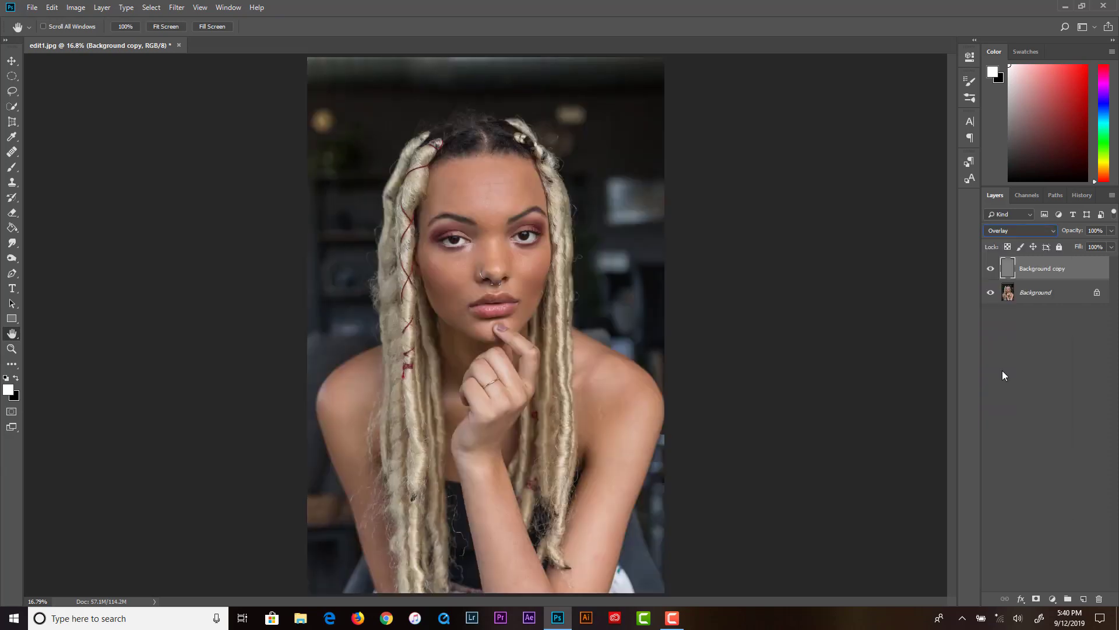
left_click(102, 8)
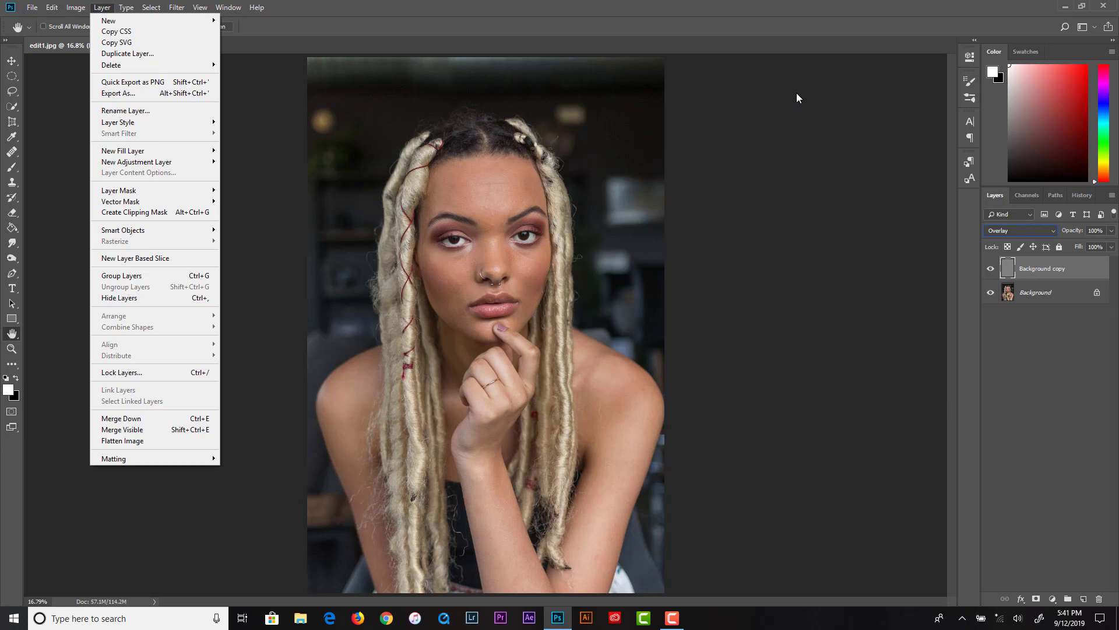
left_click(138, 432)
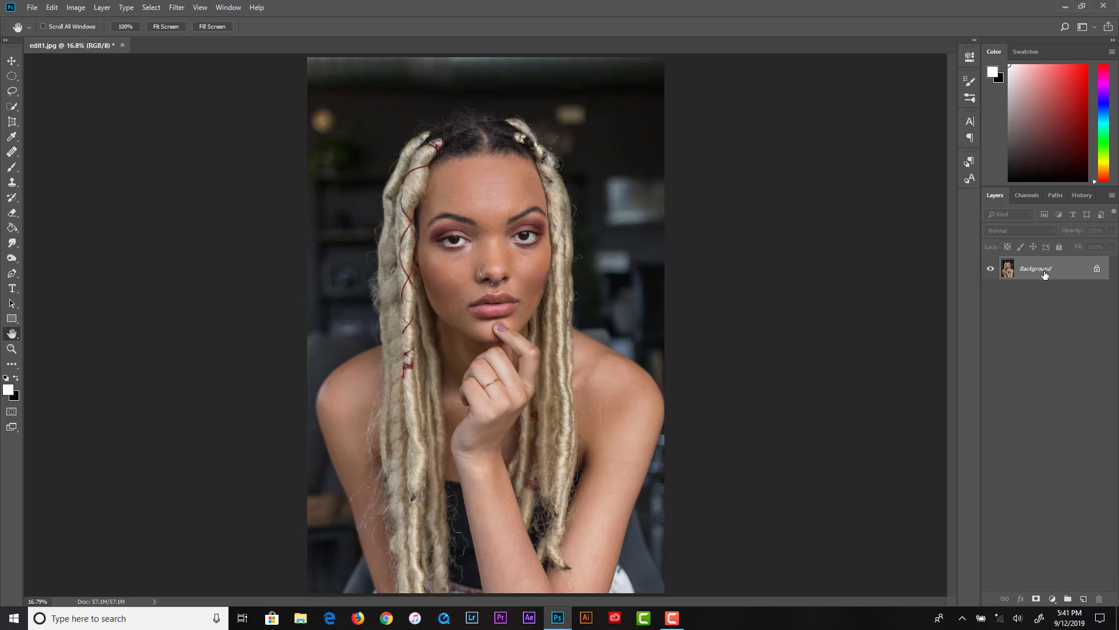
Make two stacked copies of the Background layer, naming the upper copy text and the lower copy color.
left_click_drag(1044, 273, 1084, 599)
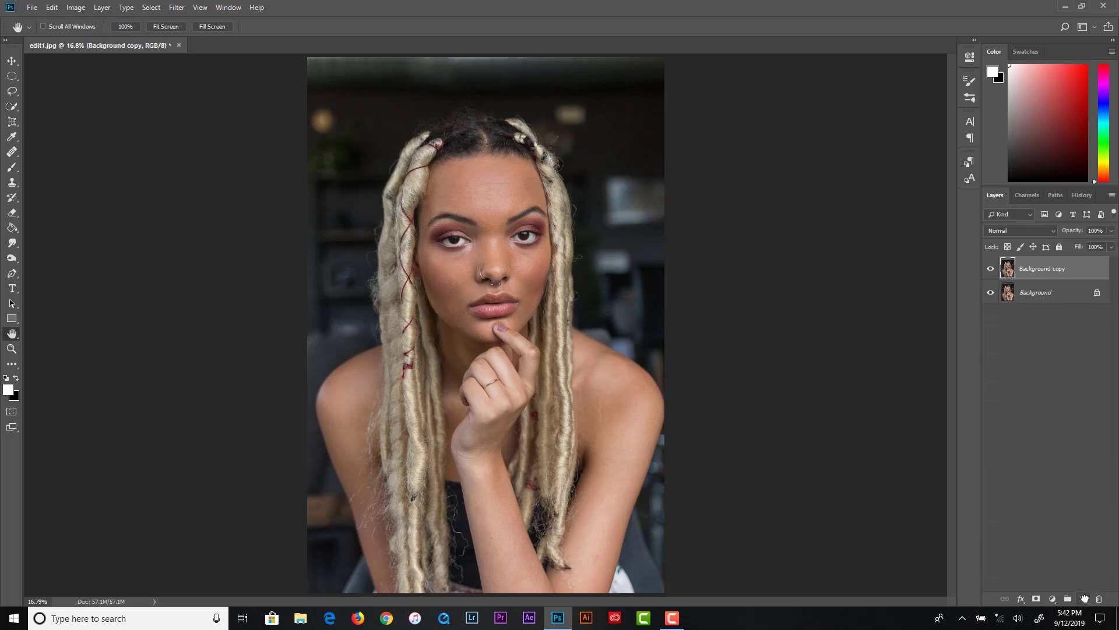
left_click_drag(1037, 272, 1084, 599)
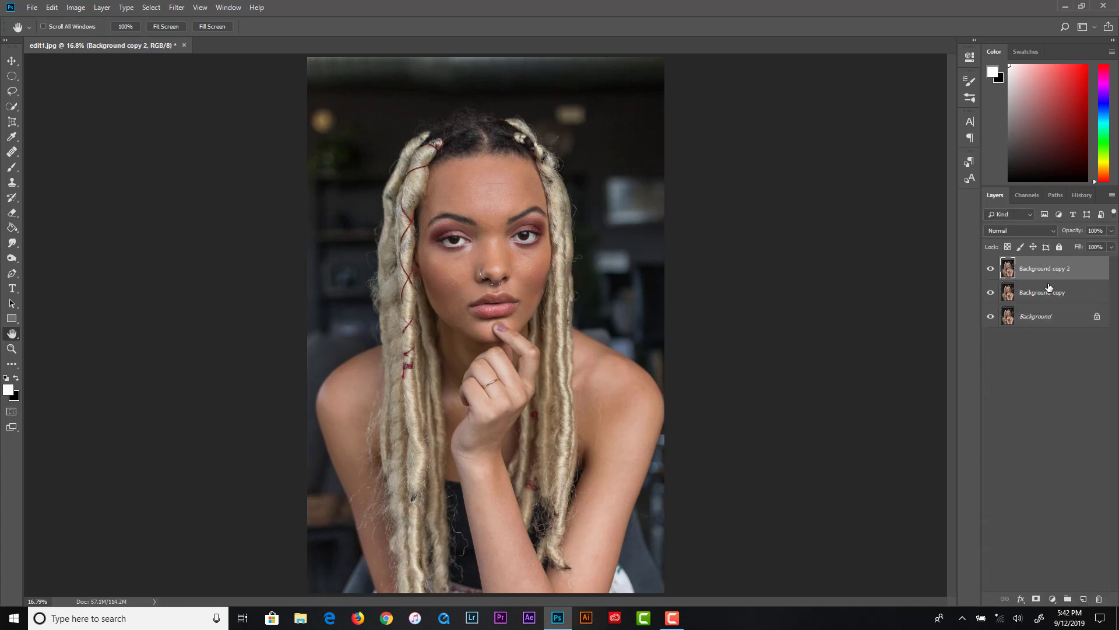
double_click(1042, 269)
type("text")
key("Return")
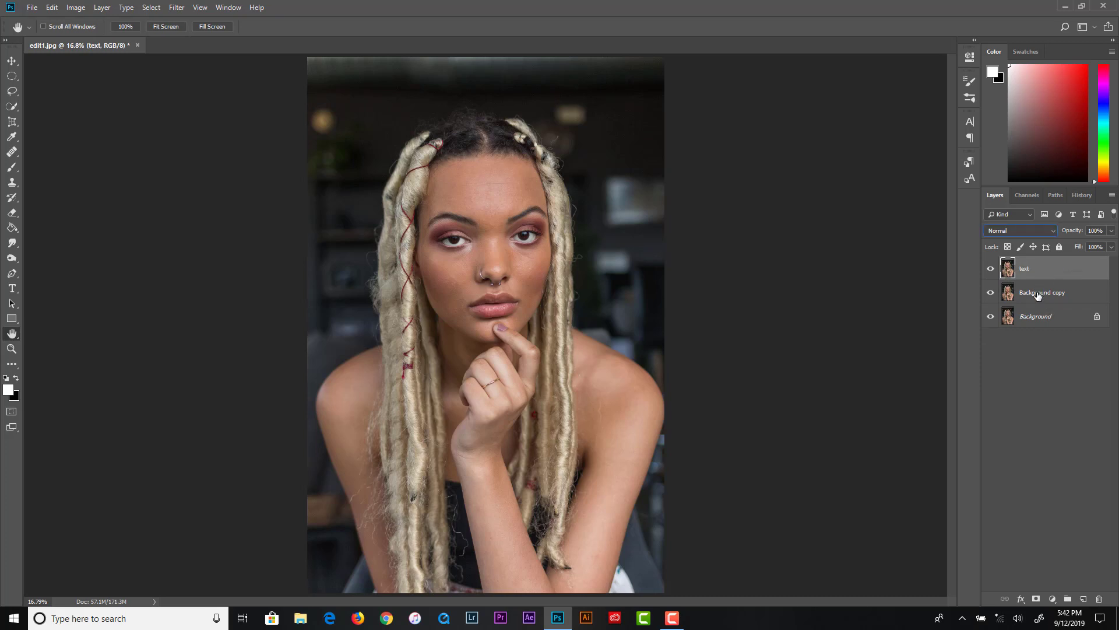
double_click(1037, 292)
type("co")
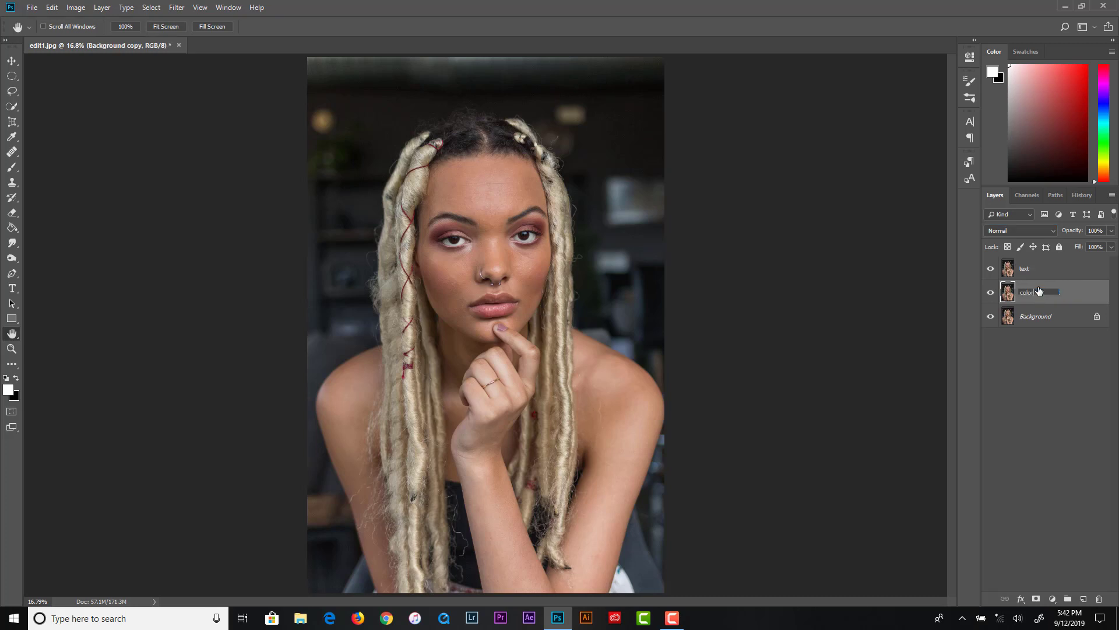
type("lor")
key("Return")
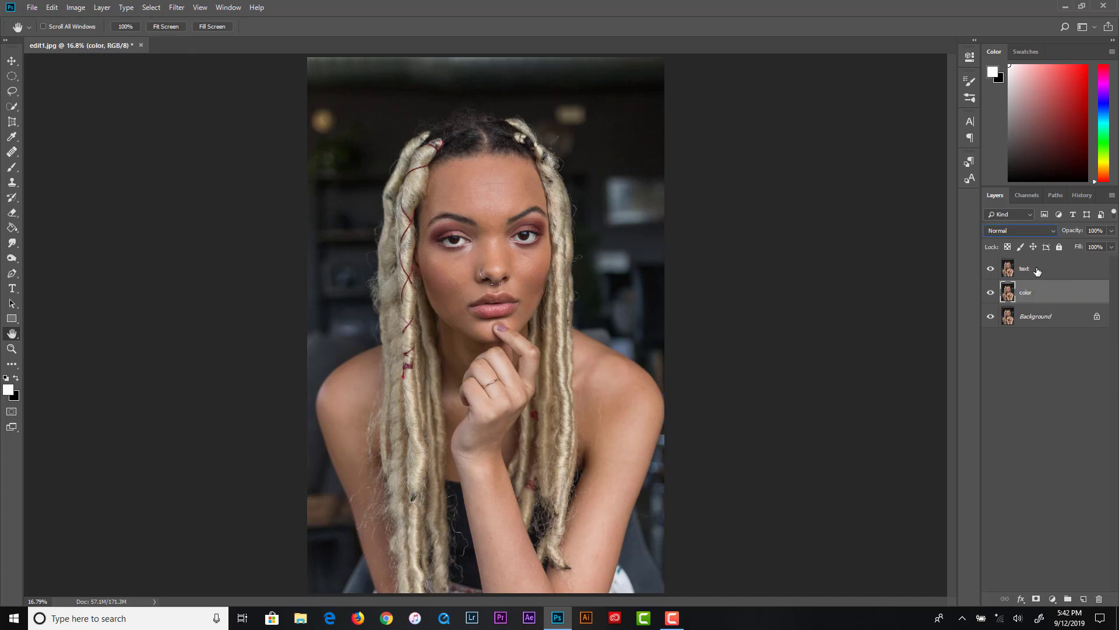
Group the text and color layers into a group named FS and expand it.
left_click(1037, 270, "ctrl")
right_click(1037, 270)
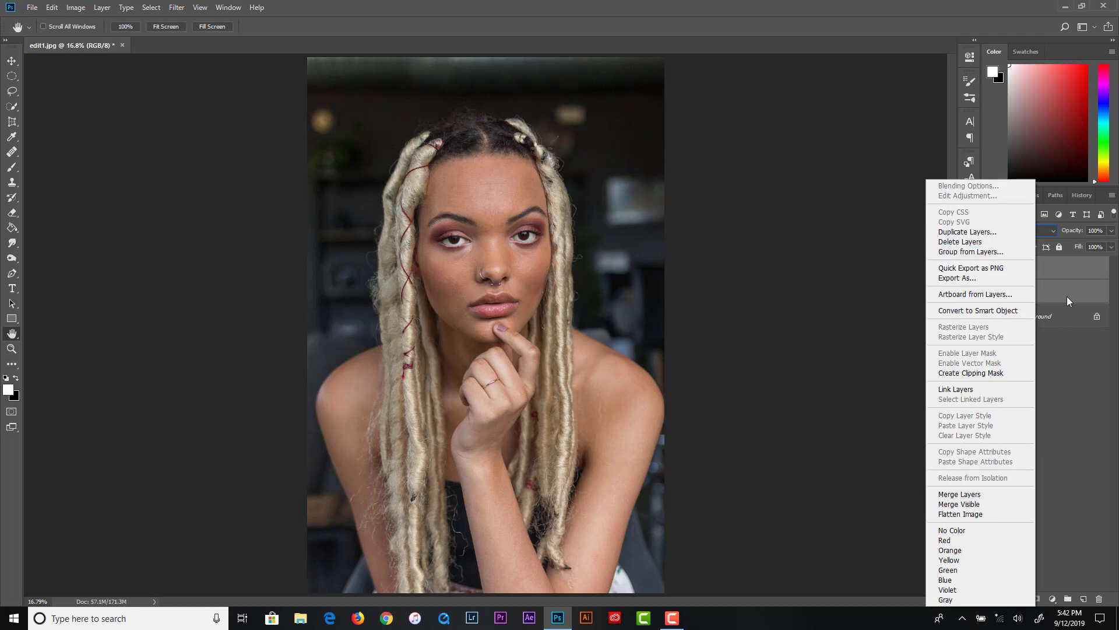
left_click(991, 252)
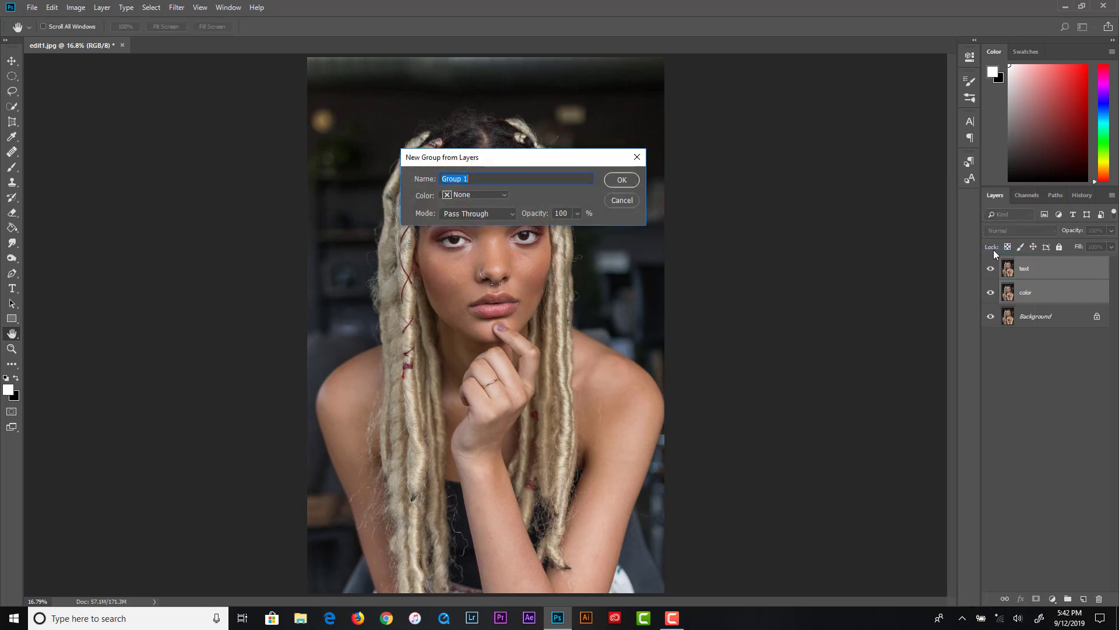
type("FS")
left_click(631, 182)
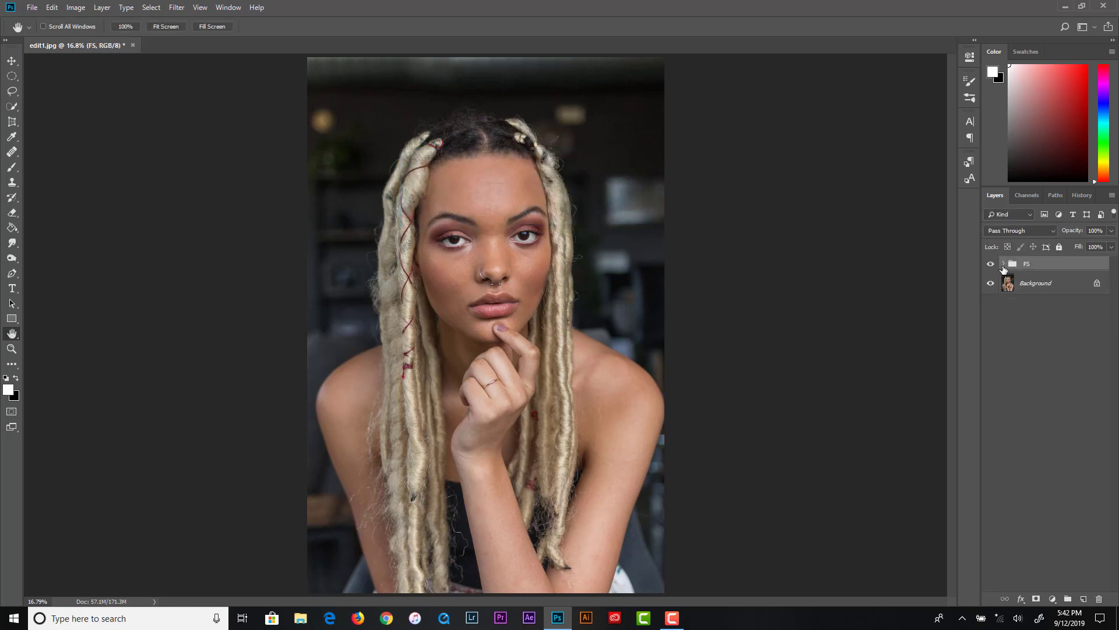
left_click(1003, 263)
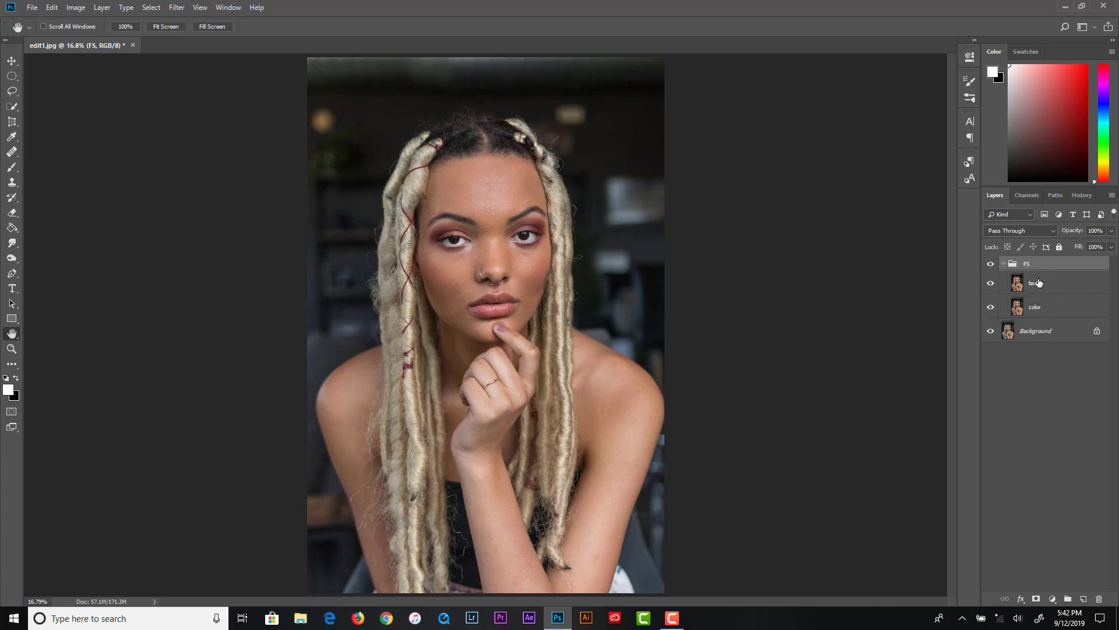
Apply a Gaussian Blur with a 6.6-pixel radius to the color layer, checking the skin in the preview.
left_click(1041, 308)
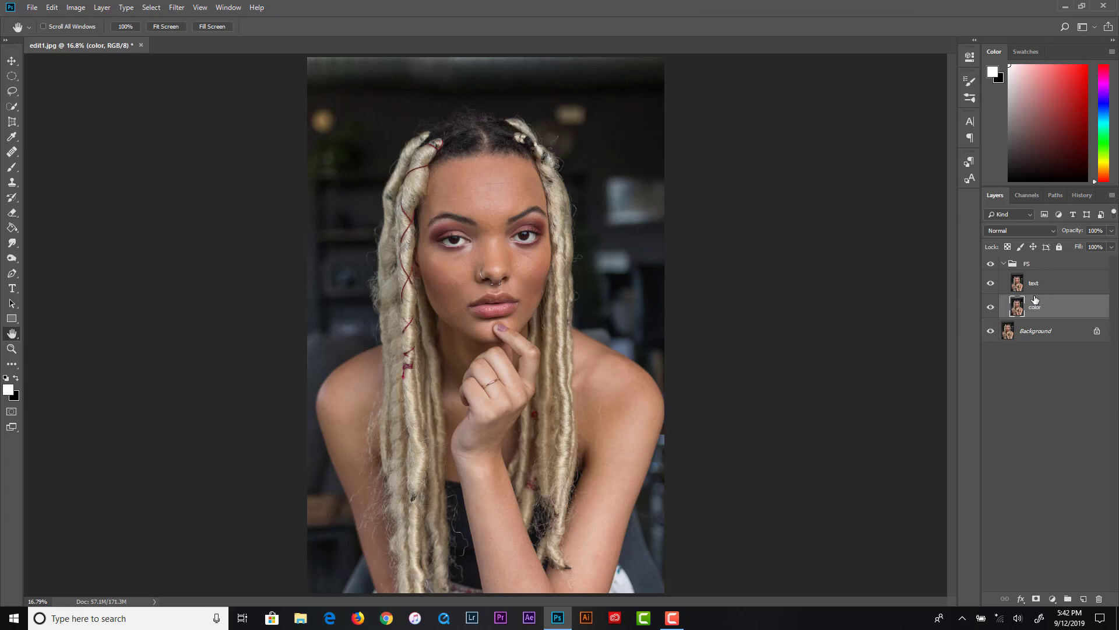
left_click(177, 8)
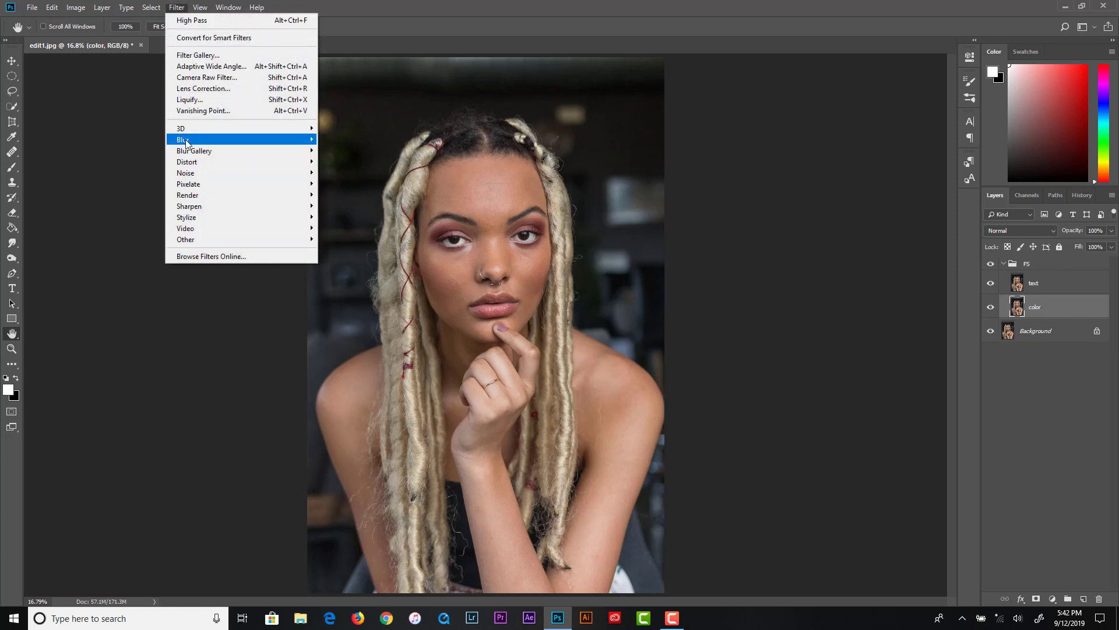
mouse_move(188, 140)
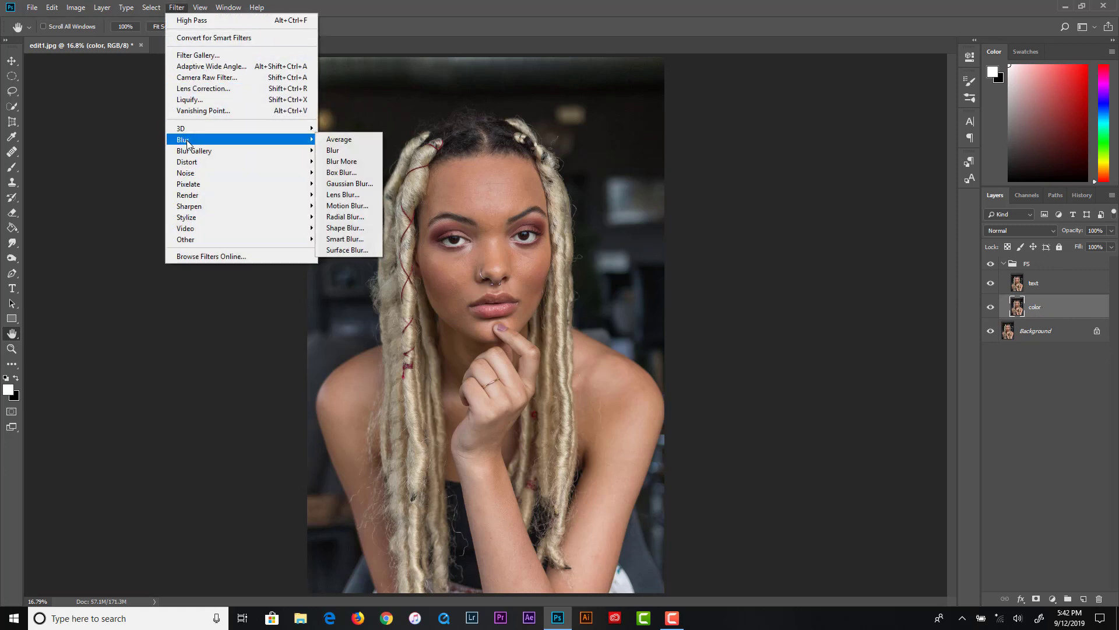
left_click(360, 187)
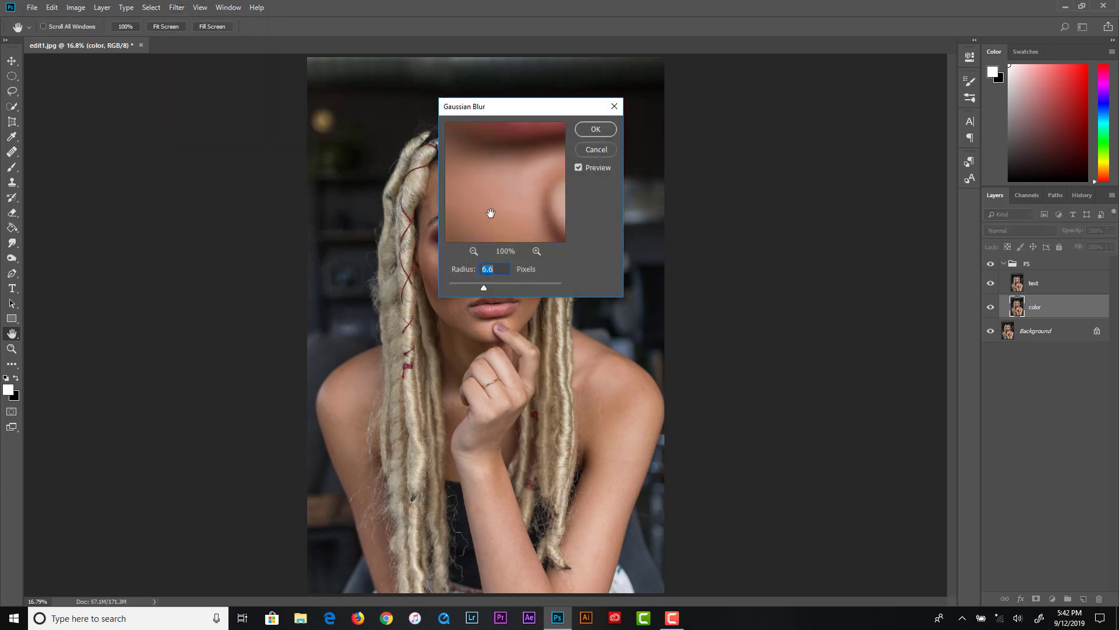
mouse_move(544, 180)
left_mouse_down()
mouse_move(552, 169)
mouse_move(533, 191)
left_mouse_up()
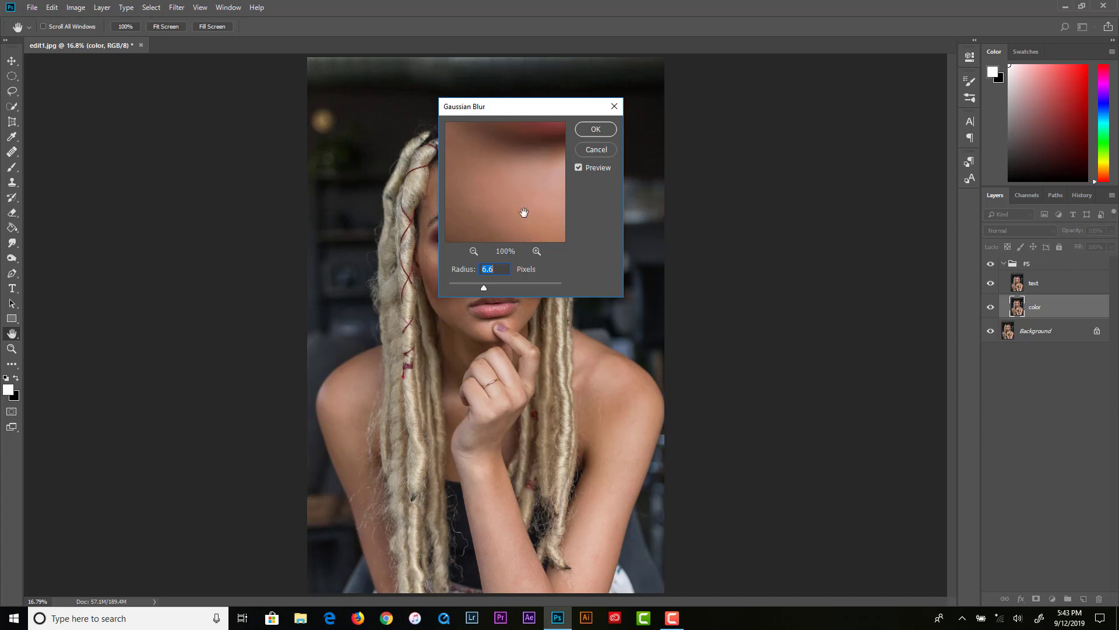
left_click(595, 130)
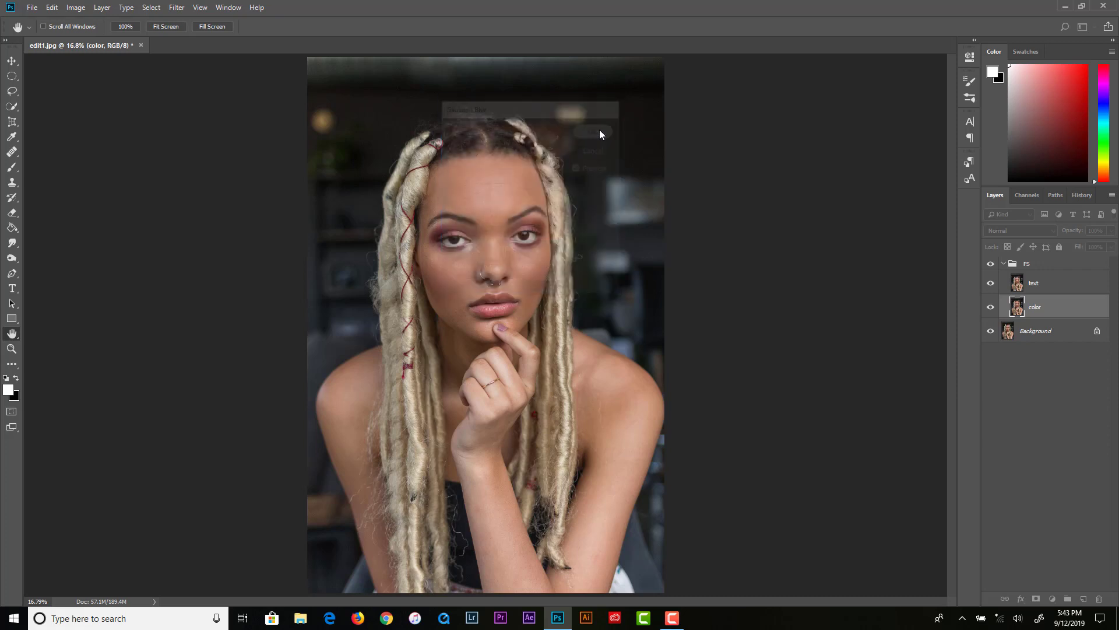
Use Apply Image on the text layer with the color layer, Subtract blending, scale 2 and offset 128, and set its blend mode to Linear Light.
left_click(1041, 286)
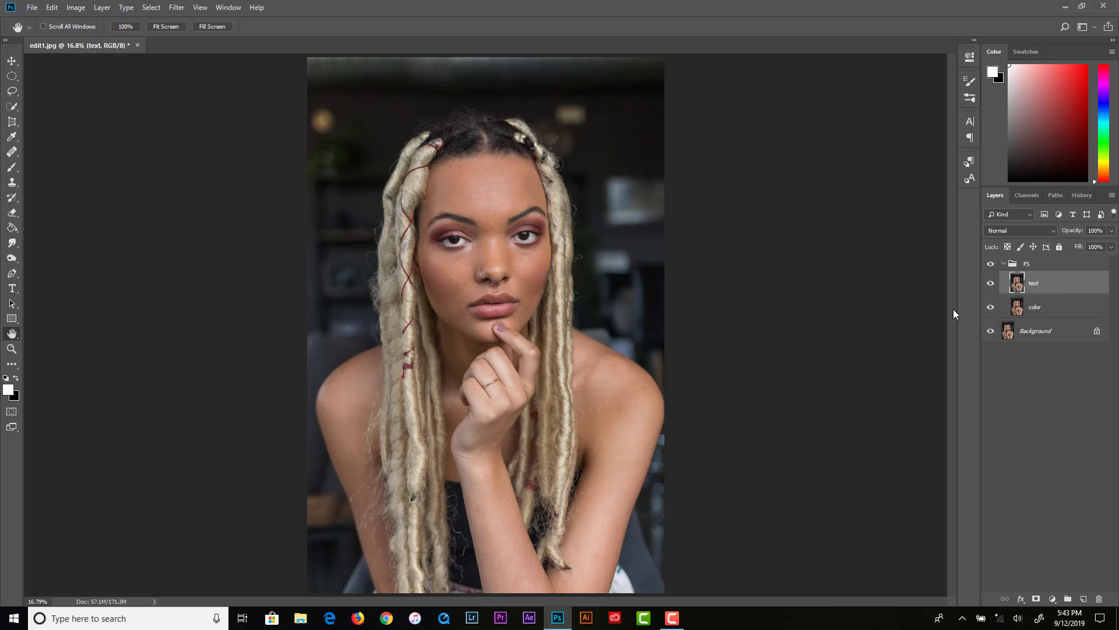
left_click(77, 8)
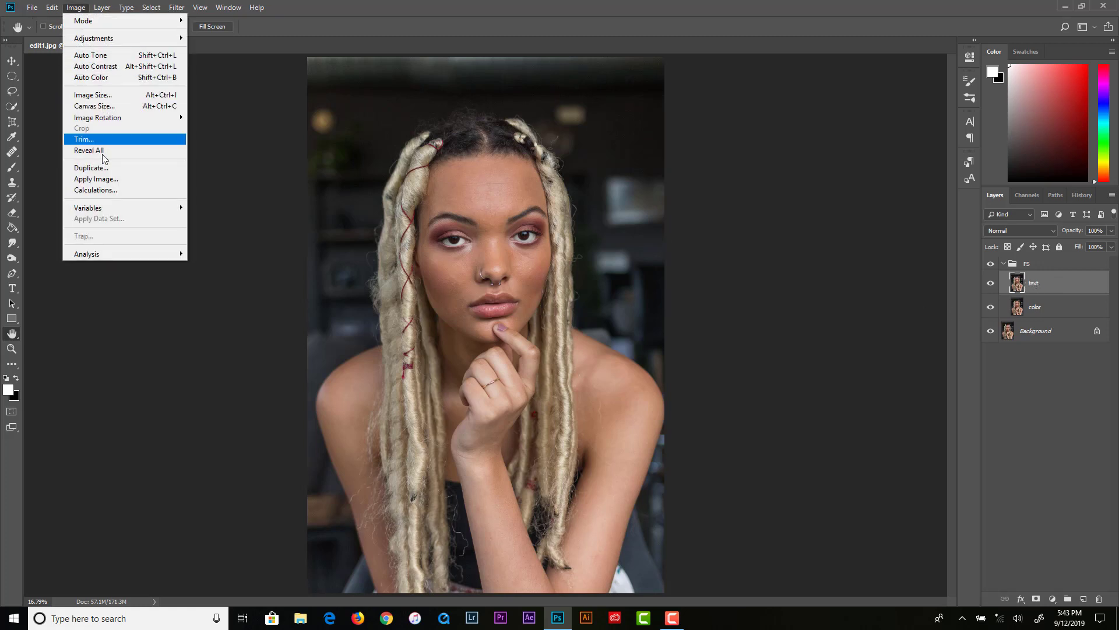
left_click(105, 179)
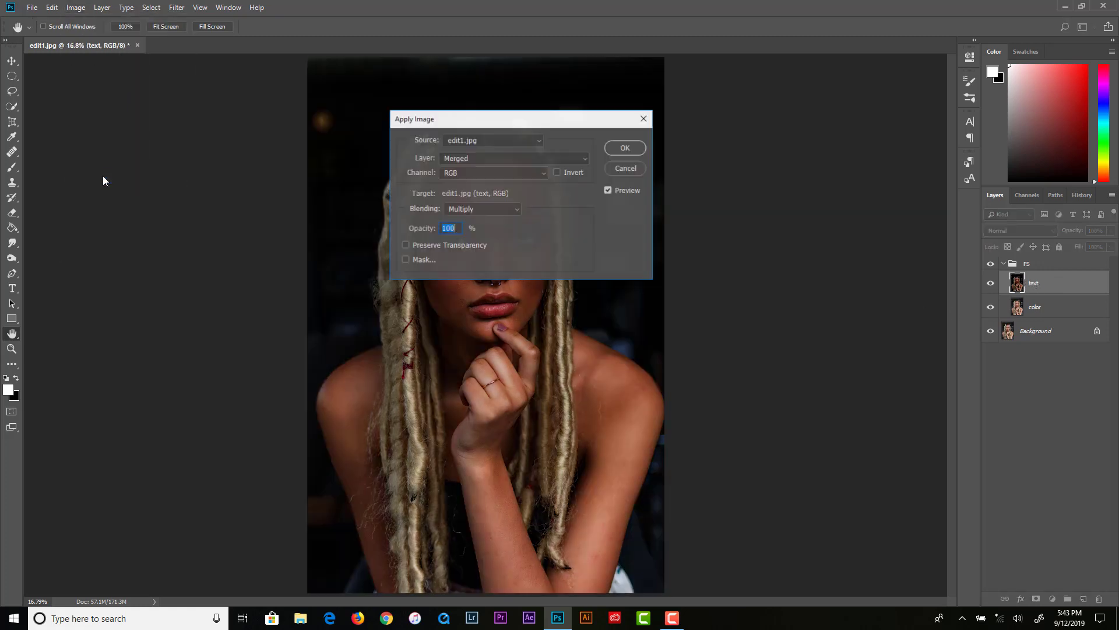
left_click(487, 209)
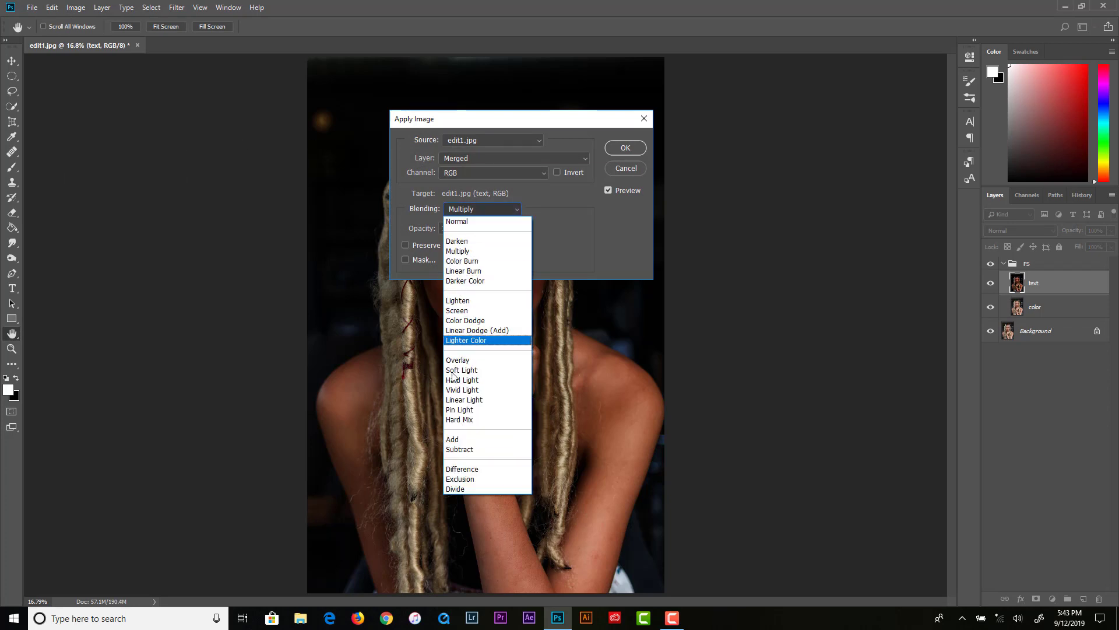
left_click(461, 449)
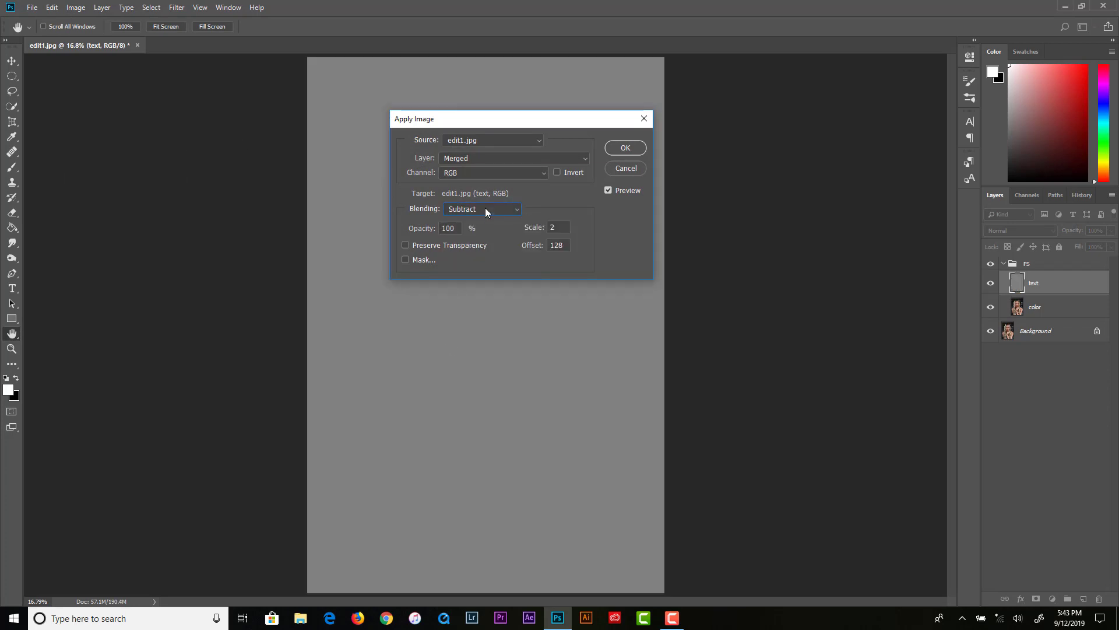
left_click(488, 157)
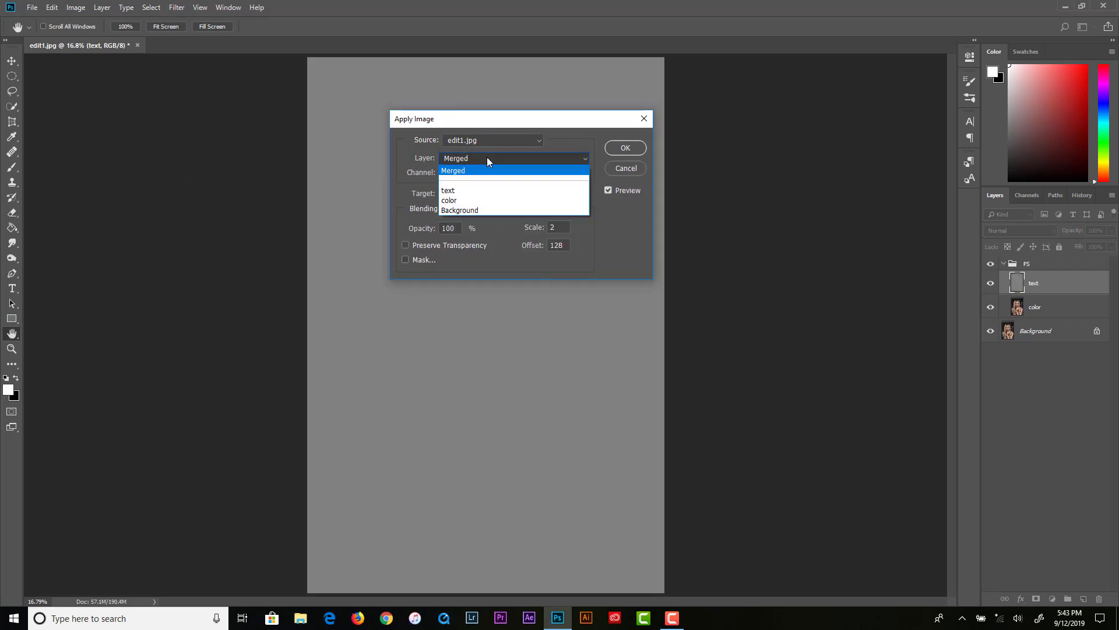
left_click(459, 201)
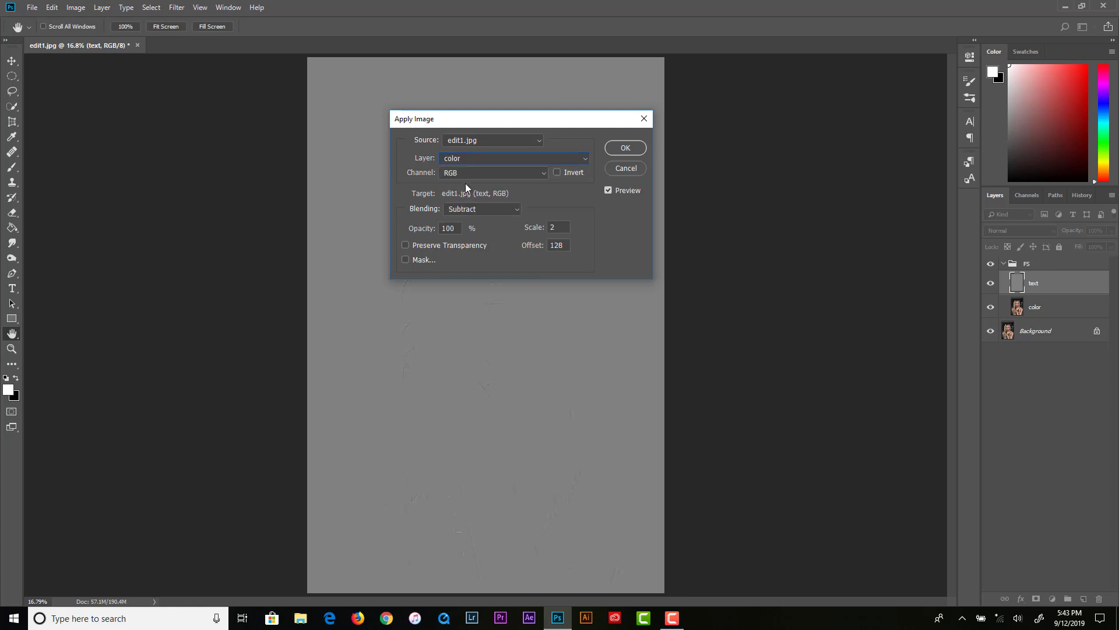
left_click(626, 148)
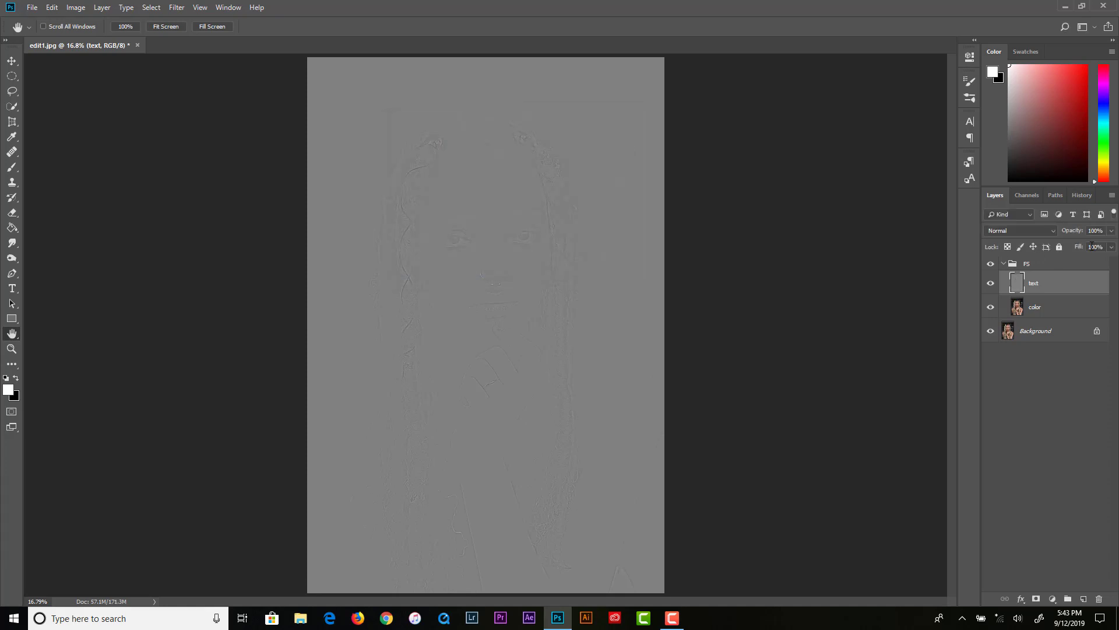
left_click(1050, 231)
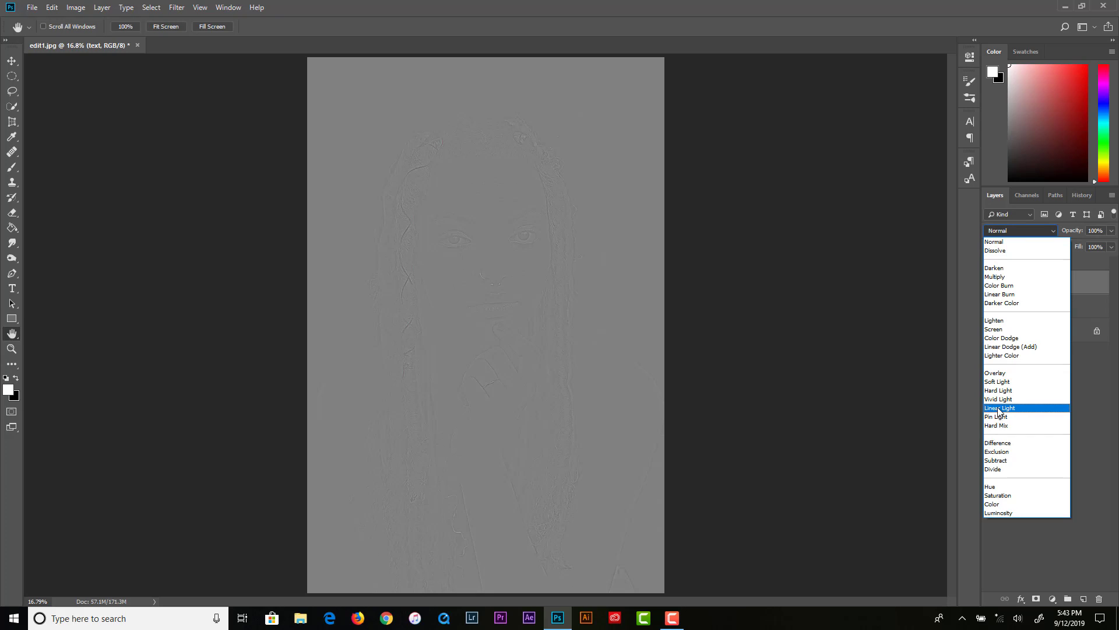
left_click(999, 408)
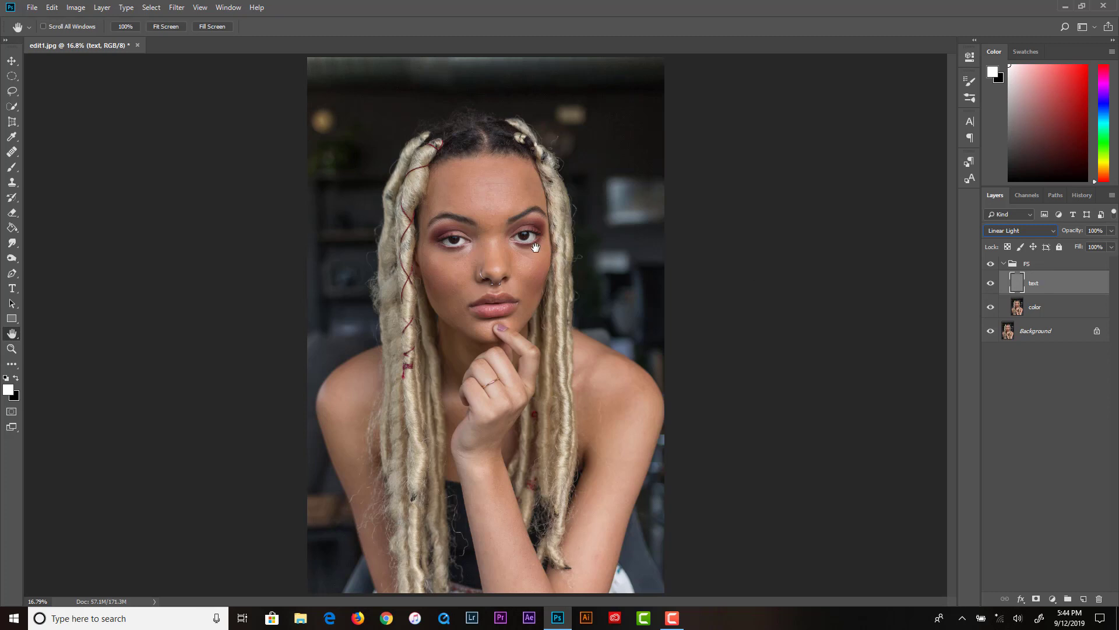
Sample clean skin on the image-right cheek with the Healing Brush and paint the first spot on the text layer at 66.7% zoom.
left_click(13, 154)
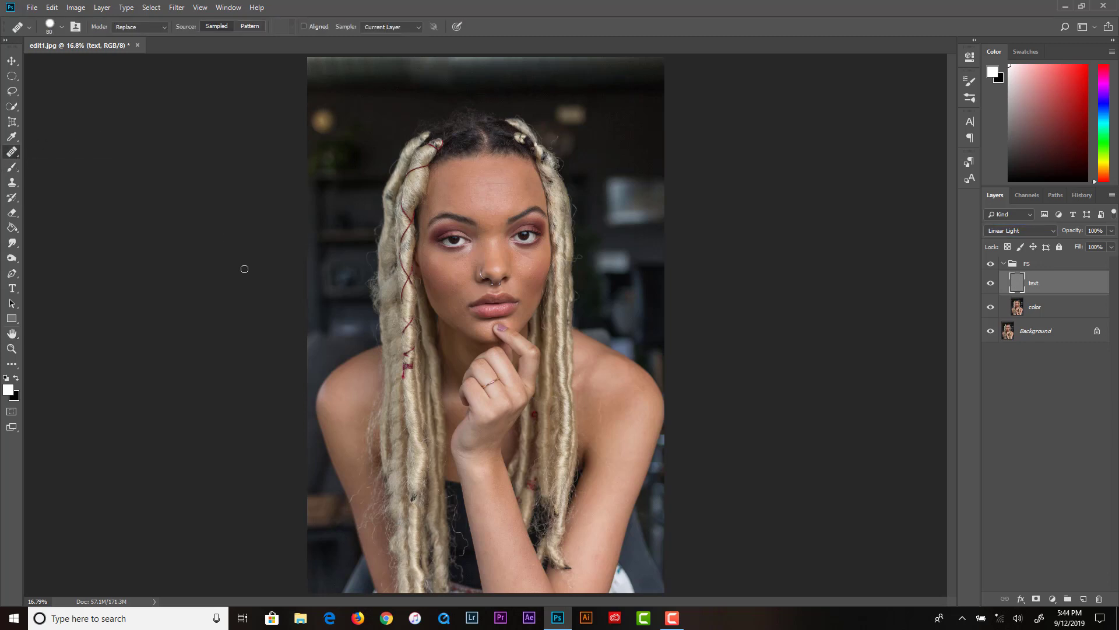
key("bracketright")
key("bracketright")
key("bracketright")
left_click(11, 349)
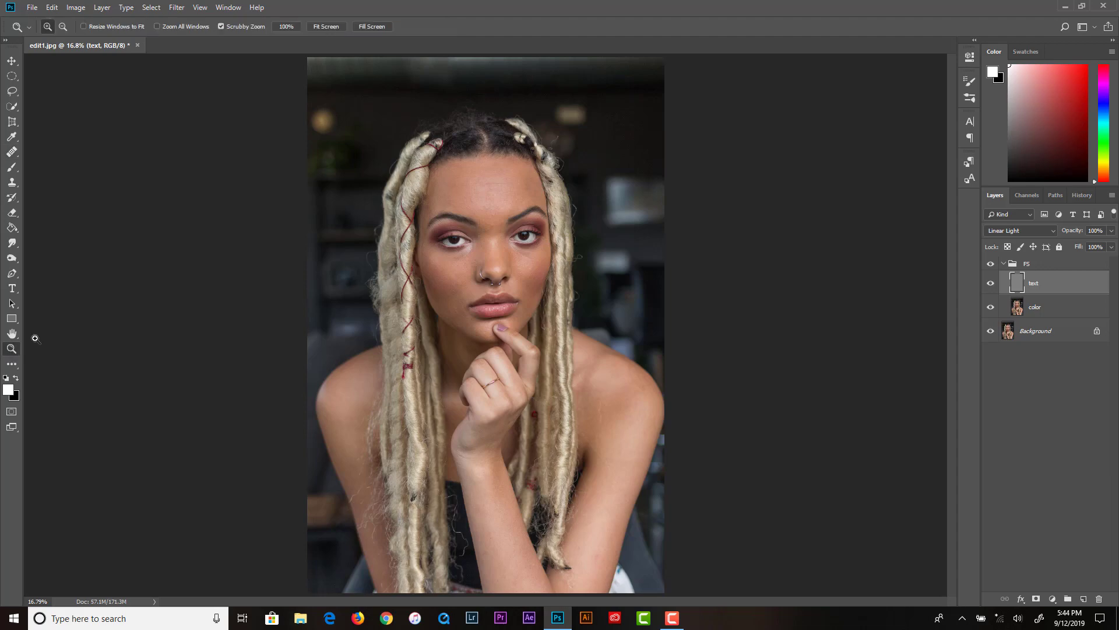
left_click(487, 251)
left_click(485, 247)
left_click(481, 244)
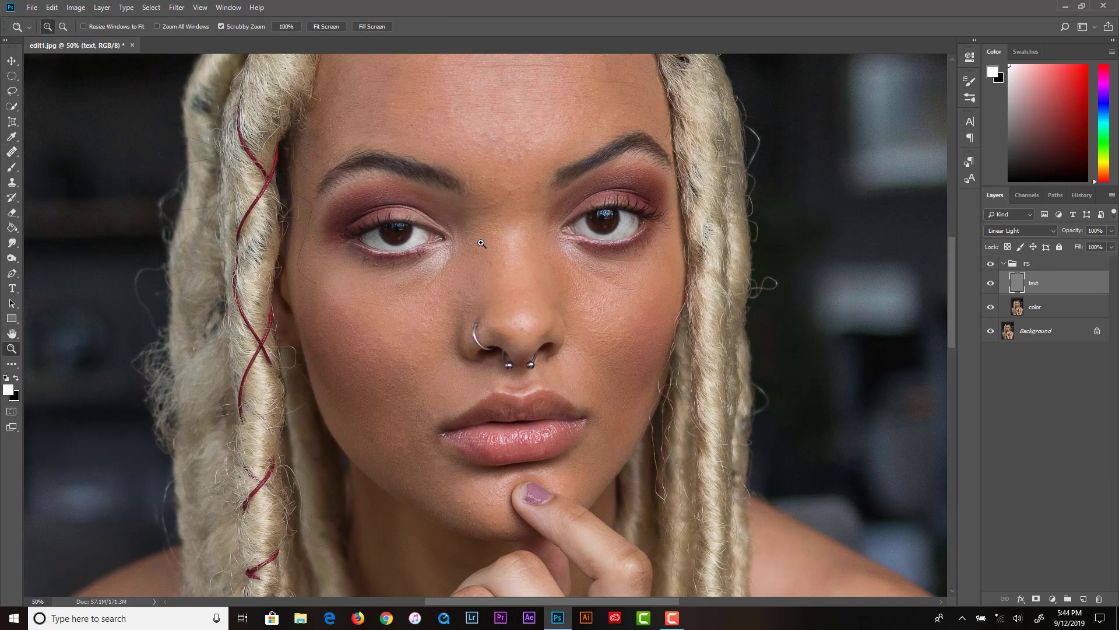
left_click(480, 242)
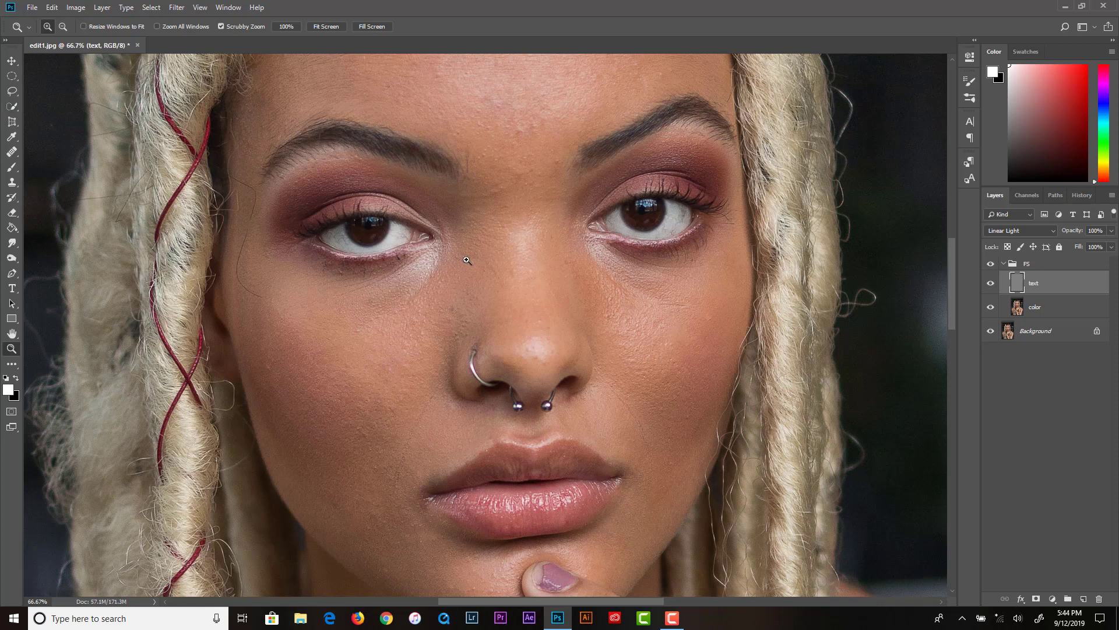
left_click(12, 151)
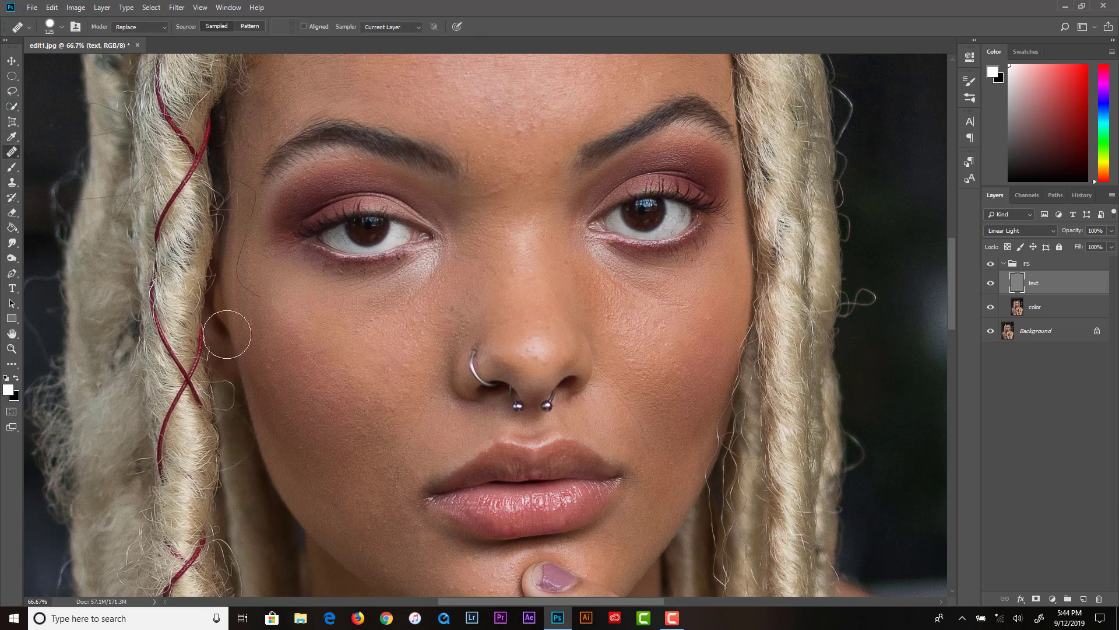
key("bracketleft")
key("bracketleft")
left_click(712, 331, "alt")
left_click(703, 322)
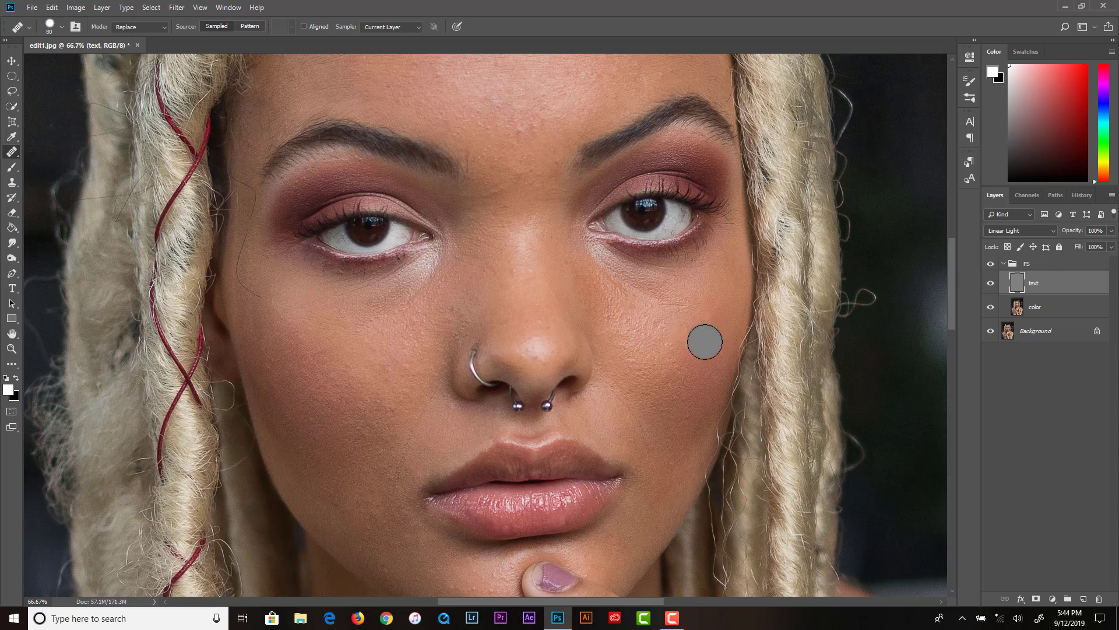
Reduce the Healing Brush to 50 pixels and heal the small blemishes on the outer image-right cheek.
key("bracketleft")
key("bracketleft")
key("bracketleft")
key("bracketleft")
left_click(708, 332)
left_click(704, 319)
left_click(699, 316)
left_click(693, 311)
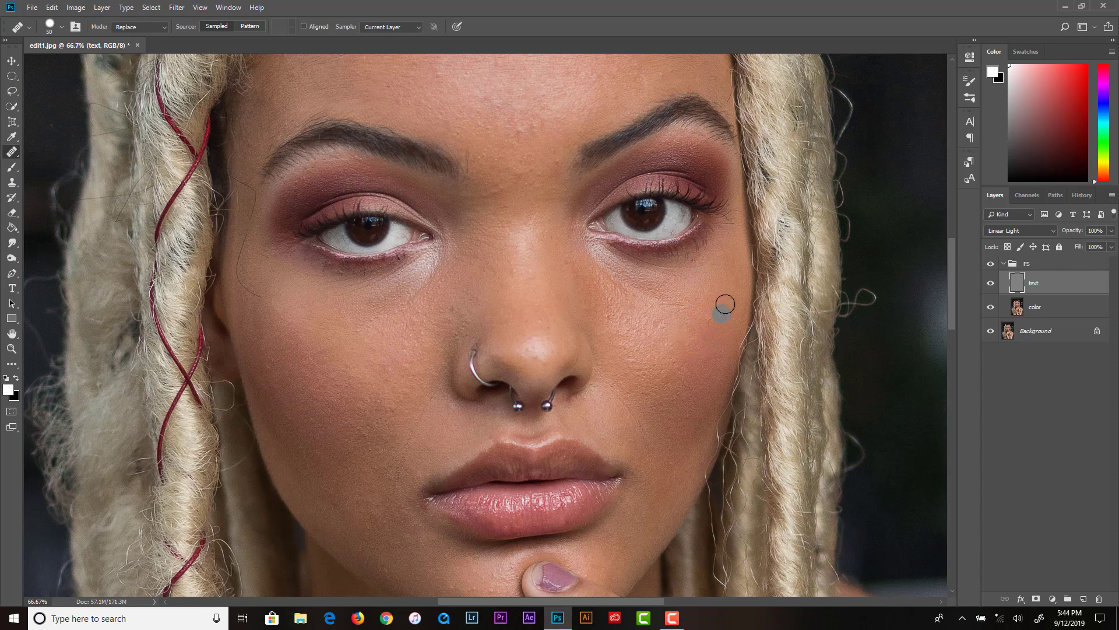
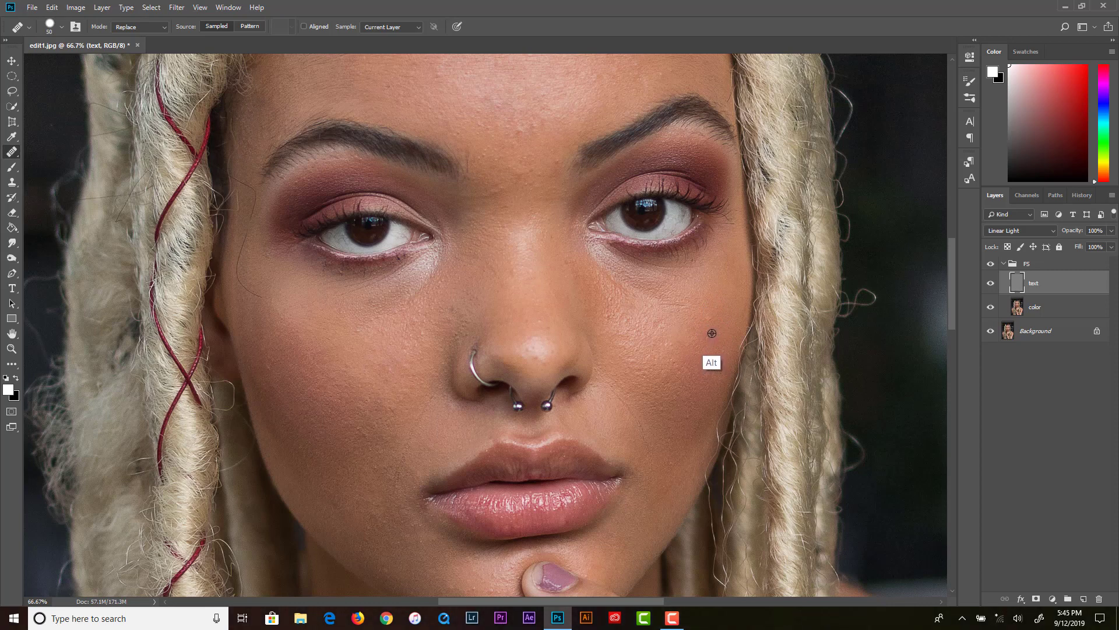
Resample smooth skin on the image-right cheek and heal the uneven texture across its upper and middle area.
left_click(712, 332, "alt")
left_click(687, 332)
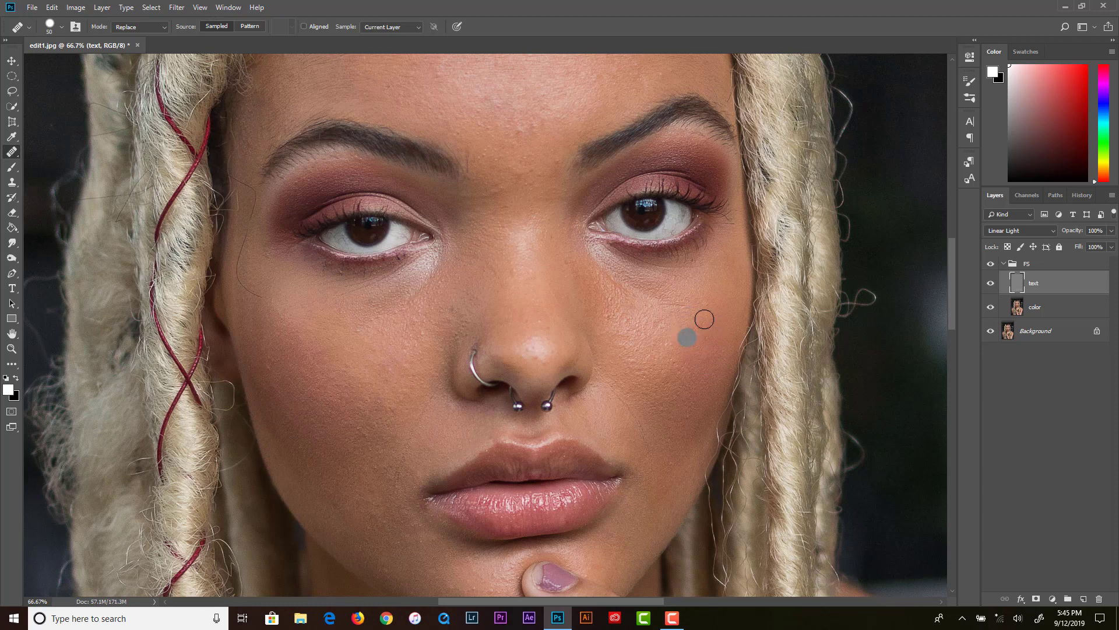
left_click(709, 304)
left_click(681, 342)
left_click(701, 328)
left_click(571, 182)
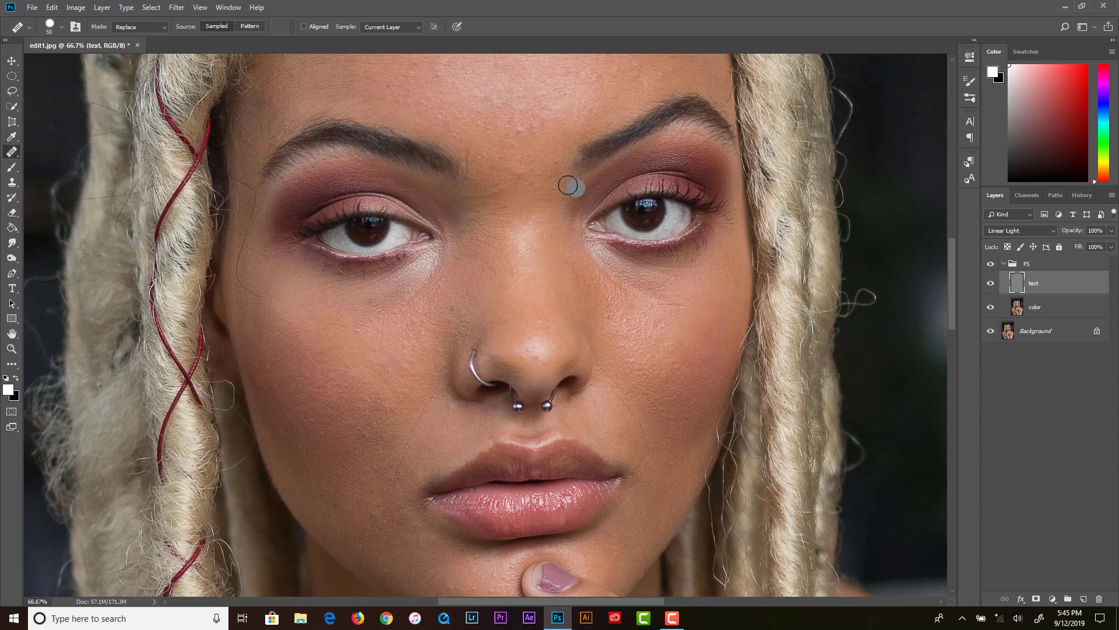
left_click(641, 300)
left_click(703, 316)
left_click(685, 320)
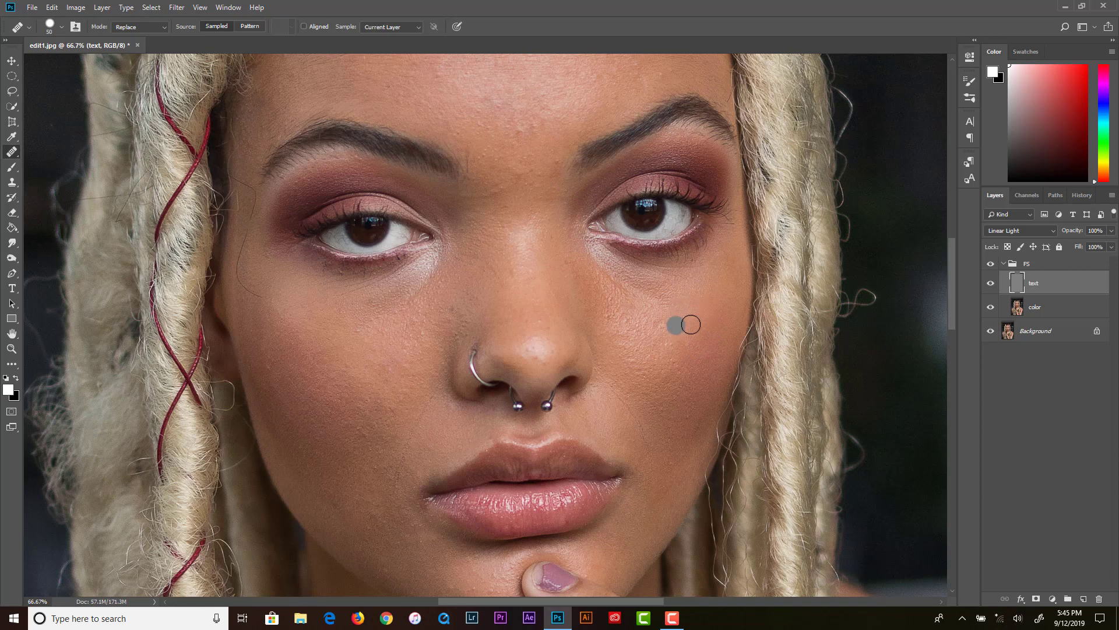
Heal the skin texture below the image-right eye and along the side of the nose.
left_click(668, 302)
left_click(656, 303)
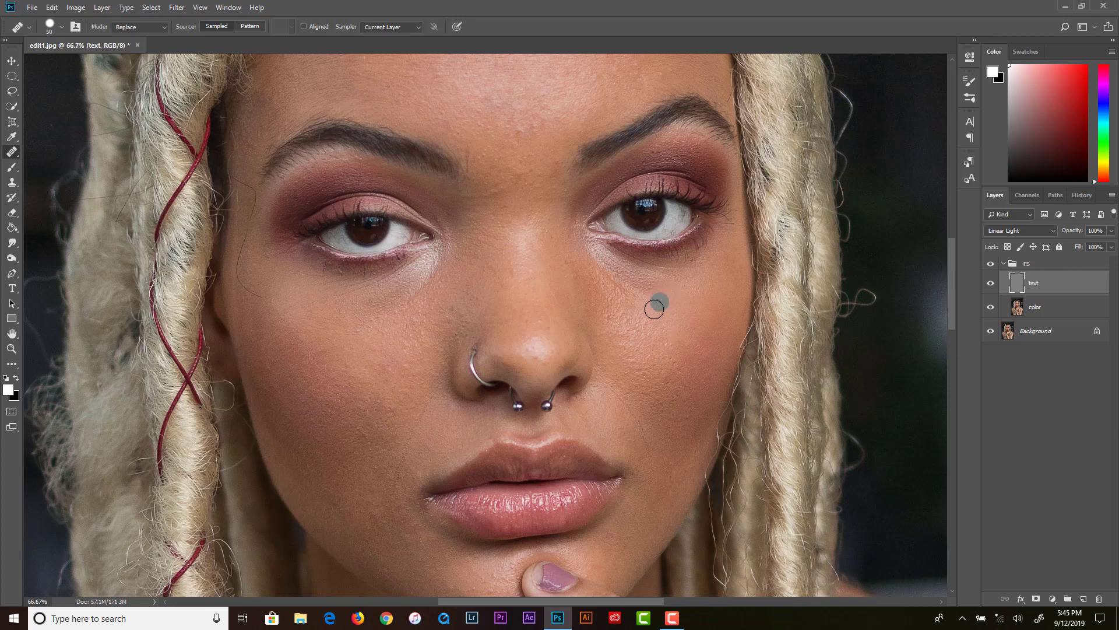
left_click(706, 320)
left_click(702, 328)
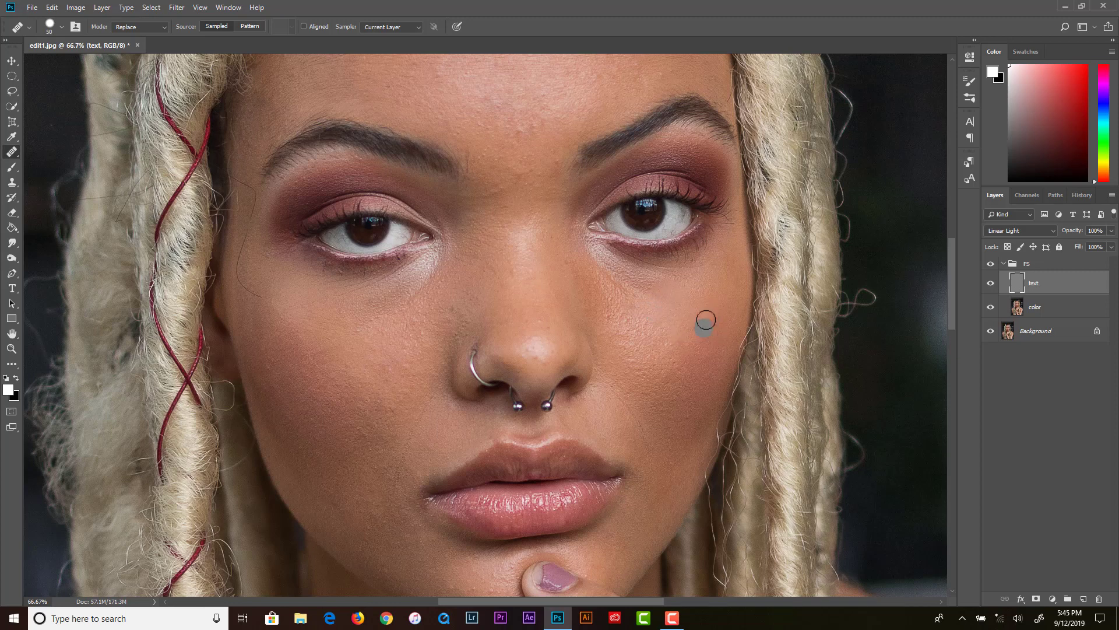
left_click(657, 291)
left_click(633, 296)
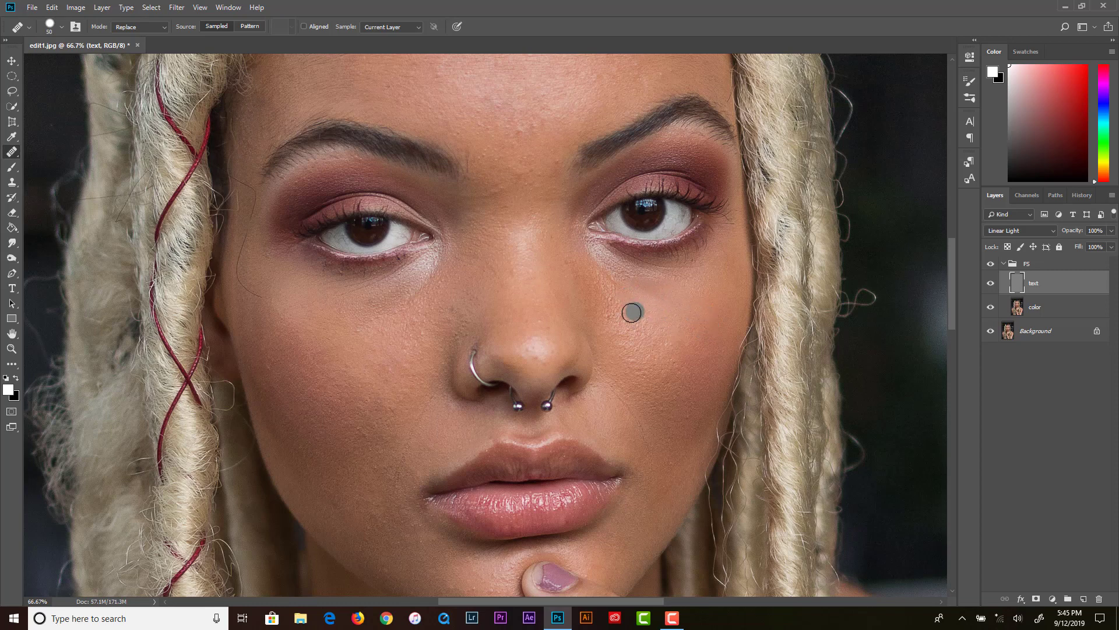
left_click(606, 295)
left_click(626, 277)
left_click(647, 333)
Enlarge the Healing Brush to 70 pixels and smooth the remaining pores in the middle of the image-right cheek.
left_click(475, 111)
key("bracketright")
left_click(635, 336)
left_click(687, 275)
left_click(694, 344)
left_click(685, 344)
left_click_drag(667, 357, 665, 332)
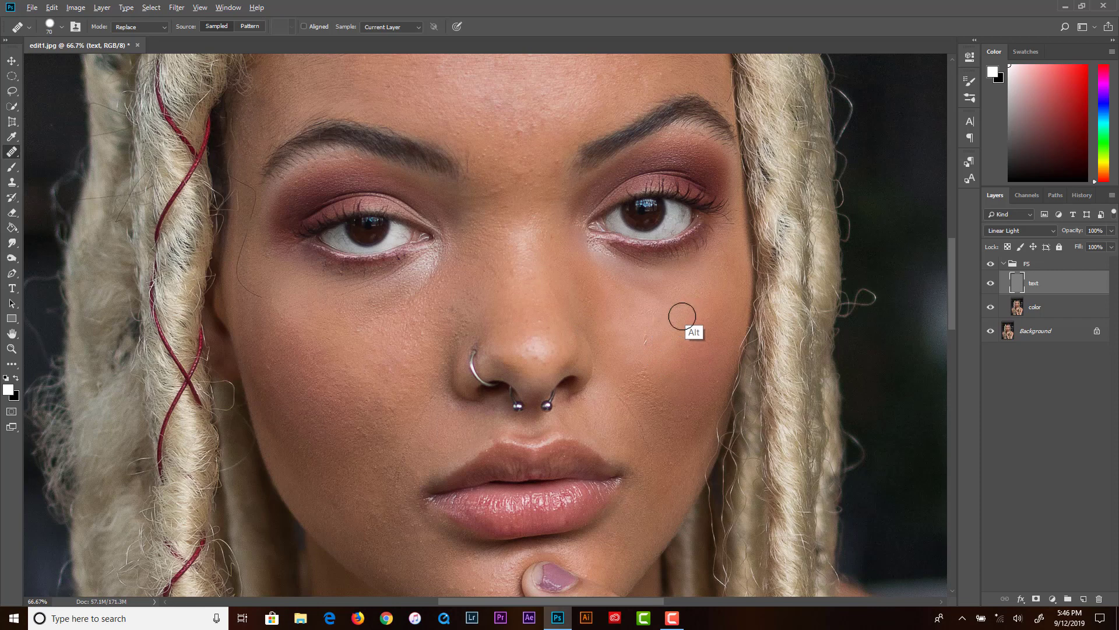
left_click(647, 341)
mouse_move(668, 330)
left_mouse_down()
mouse_move(690, 323)
mouse_move(679, 318)
left_mouse_up()
Heal the lower image-right cheek from beside the nostril down past the mouth corner to the jaw.
left_click(639, 376)
mouse_move(640, 377)
left_mouse_down()
mouse_move(728, 299)
mouse_move(684, 384)
mouse_move(639, 392)
left_mouse_up()
mouse_move(652, 443)
left_mouse_down()
mouse_move(637, 435)
mouse_move(645, 425)
mouse_move(606, 434)
mouse_move(598, 405)
mouse_move(586, 419)
left_mouse_up()
left_click(650, 471)
scroll(638, 504, "down", 3)
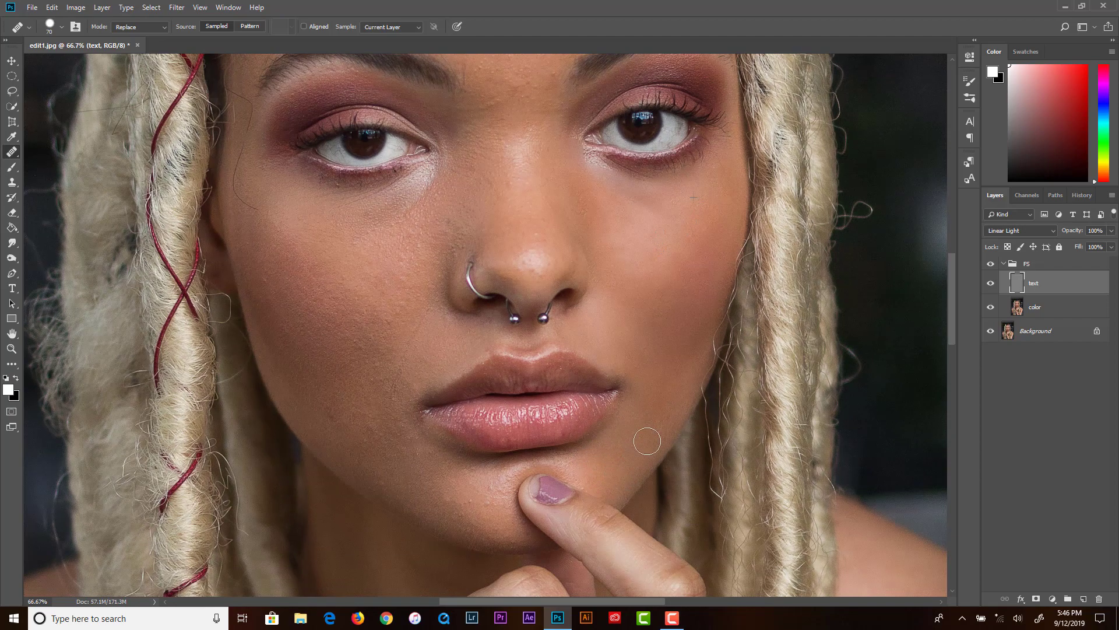
left_click_drag(677, 377, 687, 373)
Heal the texture on the nose and its bridge, between the eyebrows and beside the inner eye corner.
left_click_drag(588, 259, 604, 314)
left_click(555, 295)
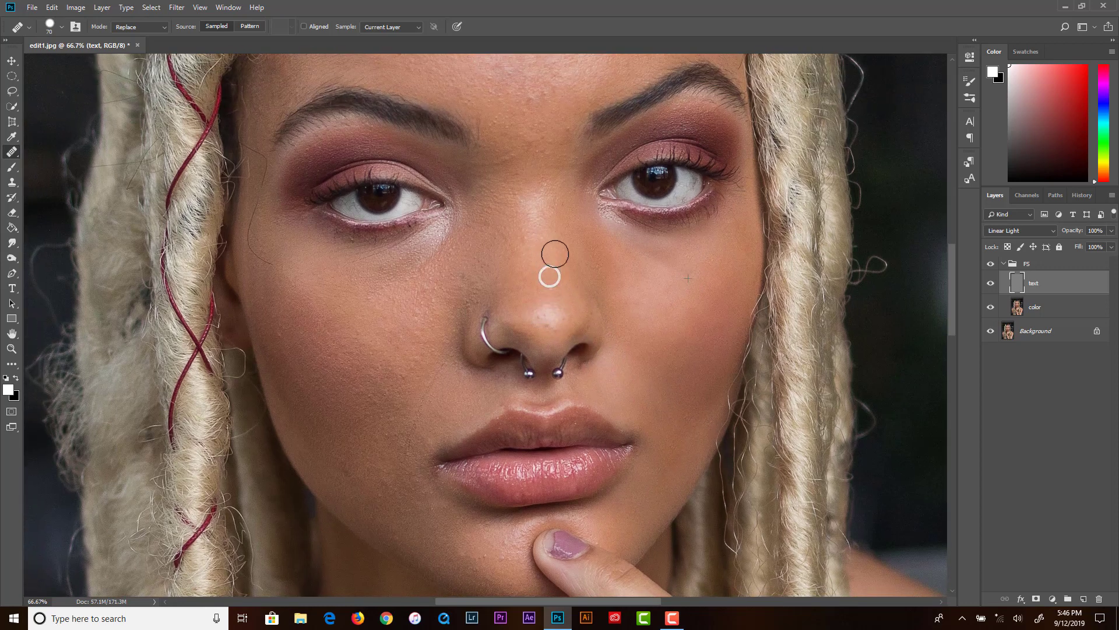
mouse_move(555, 214)
left_mouse_down()
mouse_move(552, 196)
mouse_move(559, 286)
mouse_move(570, 288)
mouse_move(585, 253)
mouse_move(550, 240)
mouse_move(559, 217)
left_mouse_up()
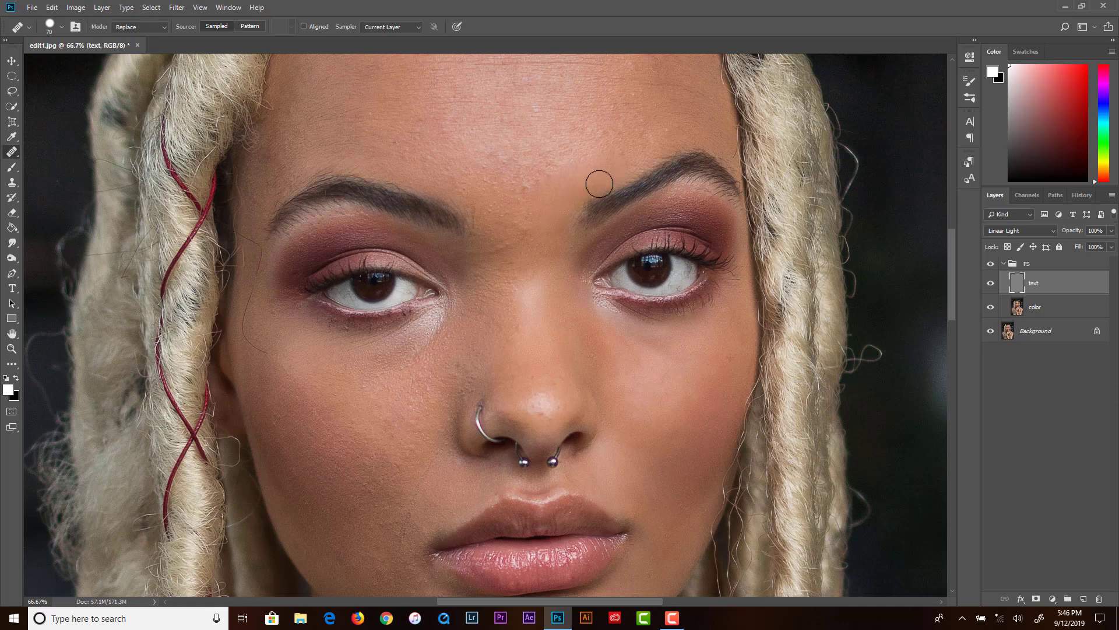
left_click_drag(549, 170, 506, 219)
mouse_move(487, 245)
left_mouse_down()
mouse_move(515, 268)
mouse_move(492, 317)
mouse_move(468, 297)
left_mouse_up()
Smooth the image-left cheek with healing strokes from under the eye to beside the nose ring and out towards the temple.
mouse_move(475, 332)
left_mouse_down()
mouse_move(508, 311)
mouse_move(472, 339)
mouse_move(504, 315)
mouse_move(434, 341)
mouse_move(409, 327)
mouse_move(439, 329)
mouse_move(385, 323)
mouse_move(390, 330)
mouse_move(361, 306)
mouse_move(383, 343)
left_mouse_up()
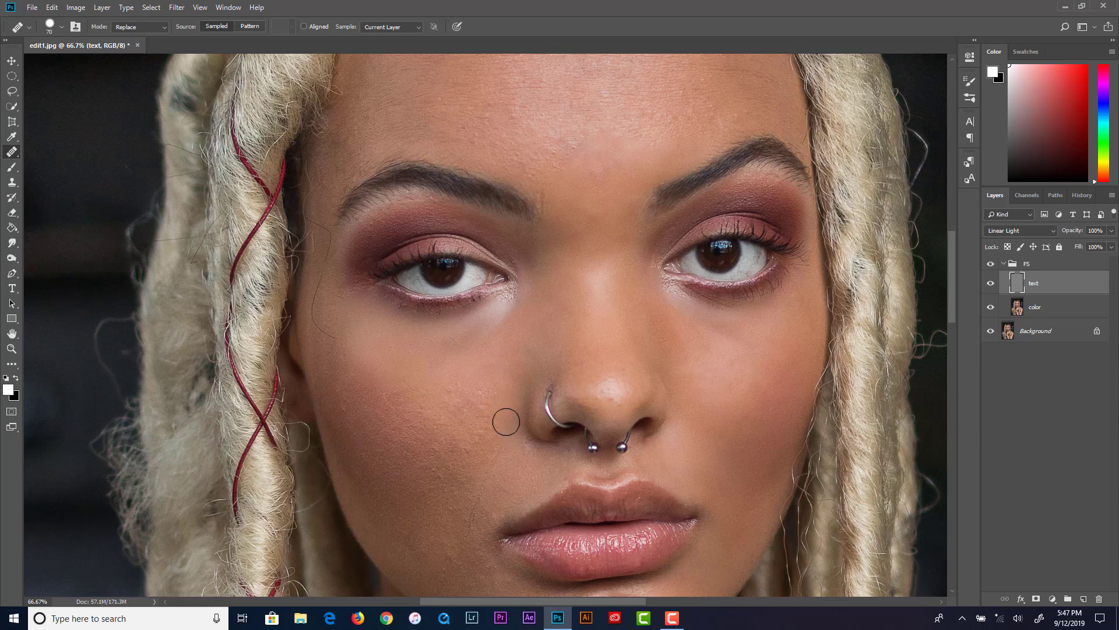
left_click_drag(518, 443, 519, 447)
left_click_drag(487, 372, 485, 375)
left_click_drag(482, 499, 486, 497)
left_click_drag(478, 434, 459, 357)
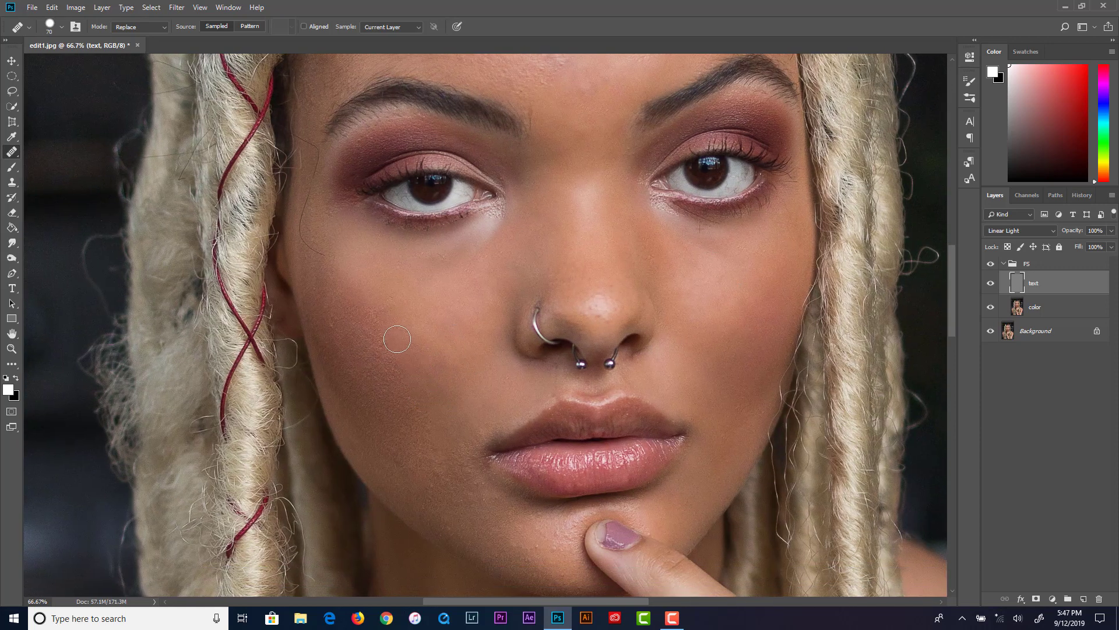
mouse_move(396, 339)
left_mouse_down()
mouse_move(374, 320)
mouse_move(387, 308)
mouse_move(353, 334)
mouse_move(324, 277)
left_mouse_up()
Heal the lower image-left cheek beside the mouth, along the jaw and across the chin.
left_click_drag(473, 431, 494, 409)
left_click_drag(457, 481, 431, 459)
mouse_move(425, 502)
left_mouse_down()
mouse_move(462, 532)
mouse_move(440, 524)
mouse_move(482, 532)
mouse_move(468, 545)
left_mouse_up()
mouse_move(519, 519)
left_mouse_down()
mouse_move(543, 537)
mouse_move(560, 533)
left_mouse_up()
Heal the image-left half of the forehead above the eyebrow and touch up the skin near the inner eye corner.
left_click_drag(560, 245, 549, 432)
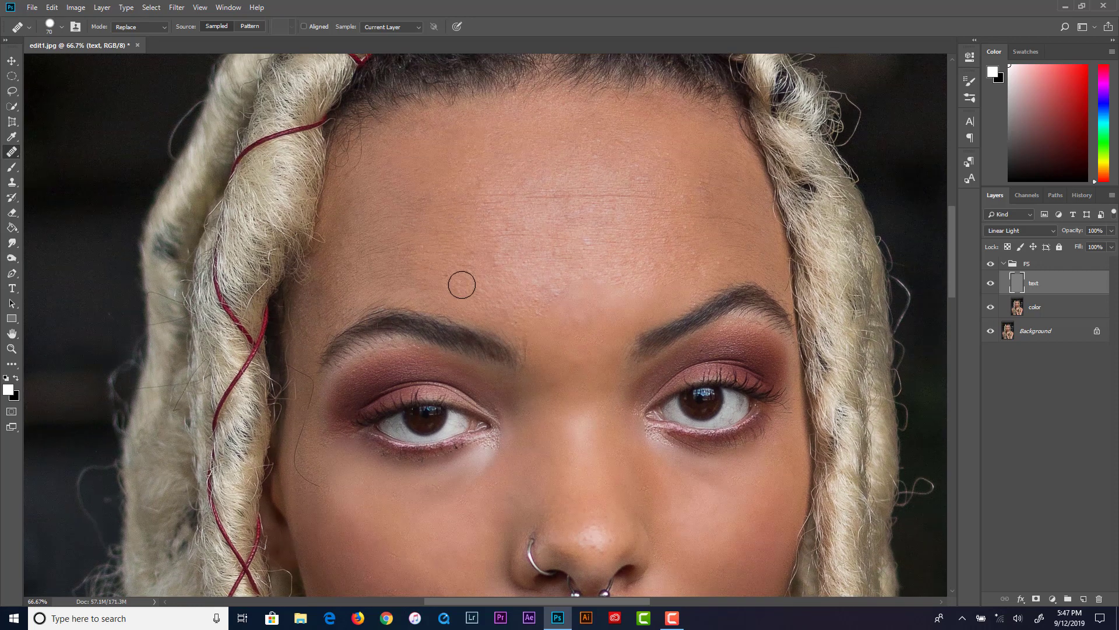
left_click_drag(519, 331, 536, 327)
left_click(495, 278)
left_click(485, 243)
left_click(534, 402)
left_click_drag(488, 448, 485, 464)
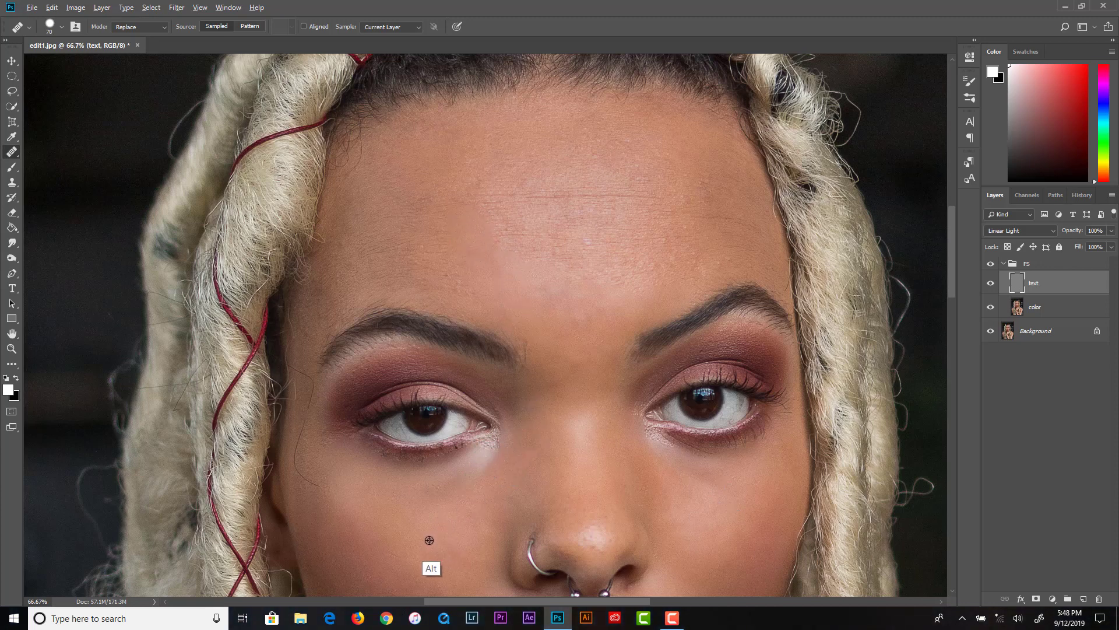
left_click(424, 412)
left_click(431, 268)
mouse_move(452, 222)
left_mouse_down()
mouse_move(412, 192)
mouse_move(440, 190)
mouse_move(370, 205)
mouse_move(368, 189)
left_mouse_up()
Heal the loose hair at the image-left temple and the skin under both eyes and across the nose bridge.
mouse_move(322, 269)
left_mouse_down()
mouse_move(319, 323)
mouse_move(340, 306)
mouse_move(323, 329)
mouse_move(347, 303)
mouse_move(339, 319)
mouse_move(319, 306)
mouse_move(306, 339)
mouse_move(309, 315)
mouse_move(303, 445)
mouse_move(323, 468)
mouse_move(303, 446)
left_mouse_up()
mouse_move(379, 459)
left_mouse_down()
mouse_move(443, 461)
mouse_move(559, 412)
mouse_move(495, 445)
left_mouse_up()
left_click_drag(527, 399, 542, 417)
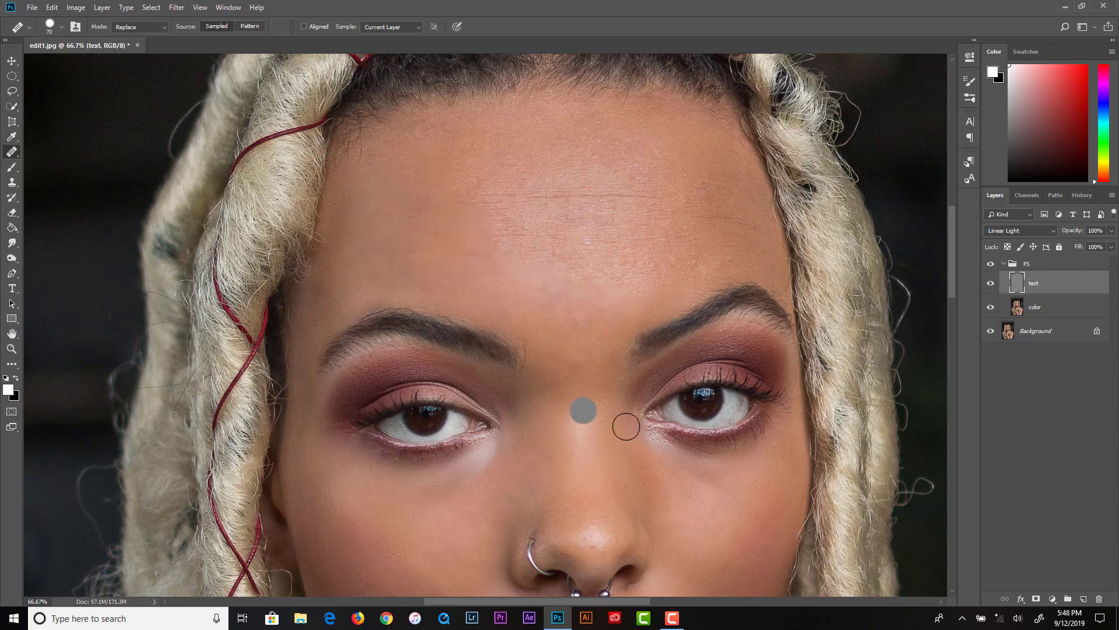
mouse_move(679, 460)
left_mouse_down()
mouse_move(653, 459)
mouse_move(678, 453)
mouse_move(649, 447)
mouse_move(754, 452)
left_mouse_up()
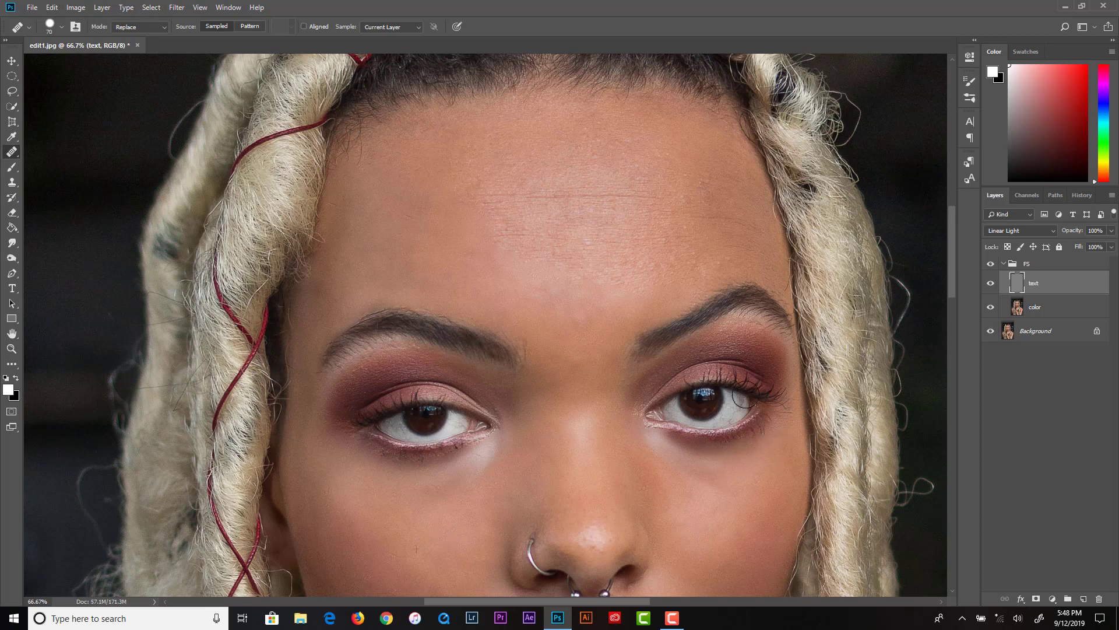
Heal the forehead lines and bumps at the centre and image-right side up towards the hairline.
left_click(620, 303)
left_click(589, 239)
left_click(632, 262)
mouse_move(694, 215)
left_mouse_down()
mouse_move(635, 279)
mouse_move(626, 206)
mouse_move(631, 240)
mouse_move(593, 249)
mouse_move(557, 195)
mouse_move(567, 186)
mouse_move(558, 252)
mouse_move(543, 206)
mouse_move(521, 190)
mouse_move(501, 206)
mouse_move(476, 184)
mouse_move(470, 195)
mouse_move(459, 179)
mouse_move(403, 166)
mouse_move(419, 153)
mouse_move(410, 116)
mouse_move(362, 148)
mouse_move(364, 158)
mouse_move(430, 136)
mouse_move(441, 109)
mouse_move(431, 114)
mouse_move(489, 134)
mouse_move(476, 124)
mouse_move(523, 103)
mouse_move(522, 139)
mouse_move(501, 144)
mouse_move(538, 134)
mouse_move(544, 161)
mouse_move(547, 96)
mouse_move(574, 123)
mouse_move(582, 163)
mouse_move(584, 132)
mouse_move(613, 116)
mouse_move(611, 176)
mouse_move(632, 174)
mouse_move(640, 154)
mouse_move(634, 127)
mouse_move(606, 113)
mouse_move(640, 109)
mouse_move(668, 118)
mouse_move(664, 139)
mouse_move(651, 141)
mouse_move(665, 162)
mouse_move(717, 174)
mouse_move(716, 153)
mouse_move(727, 155)
mouse_move(744, 175)
mouse_move(737, 150)
mouse_move(757, 201)
mouse_move(740, 177)
left_mouse_up()
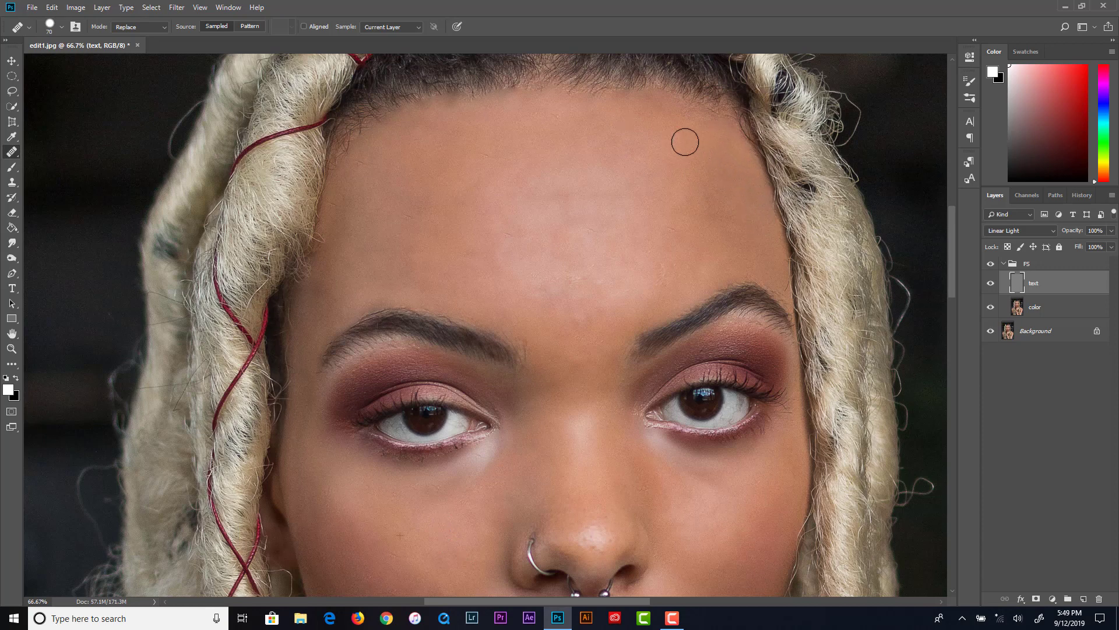
Check the whole face with the FS group toggled, and lower the group's opacity to 60%, collapsing it.
left_click_drag(621, 265, 536, 107)
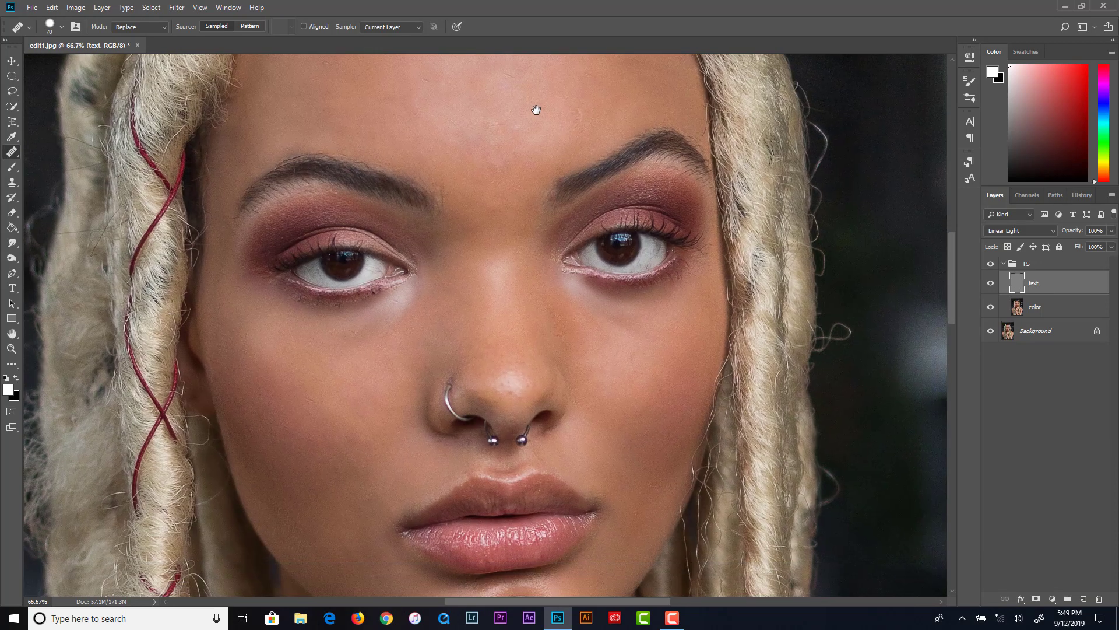
left_click(11, 349)
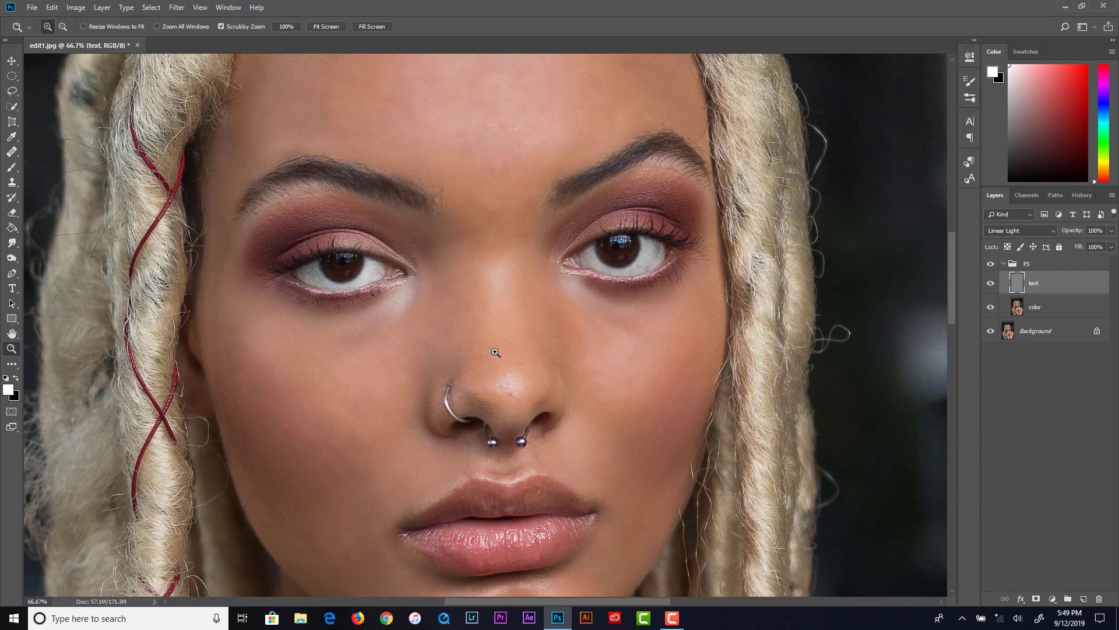
left_click(487, 330, "alt")
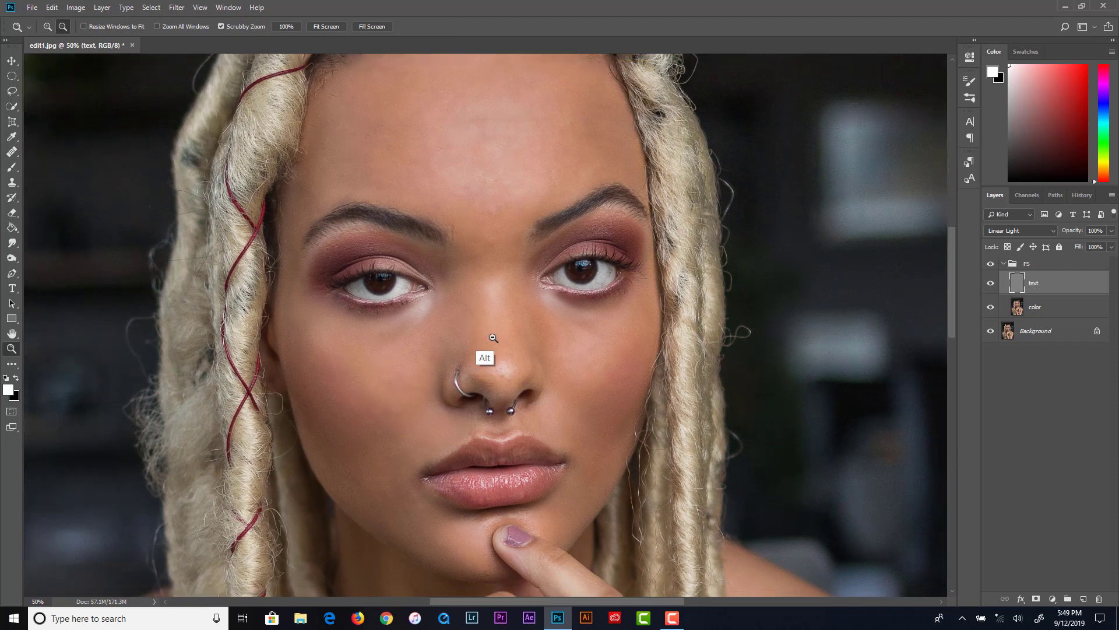
left_click(492, 338, "alt")
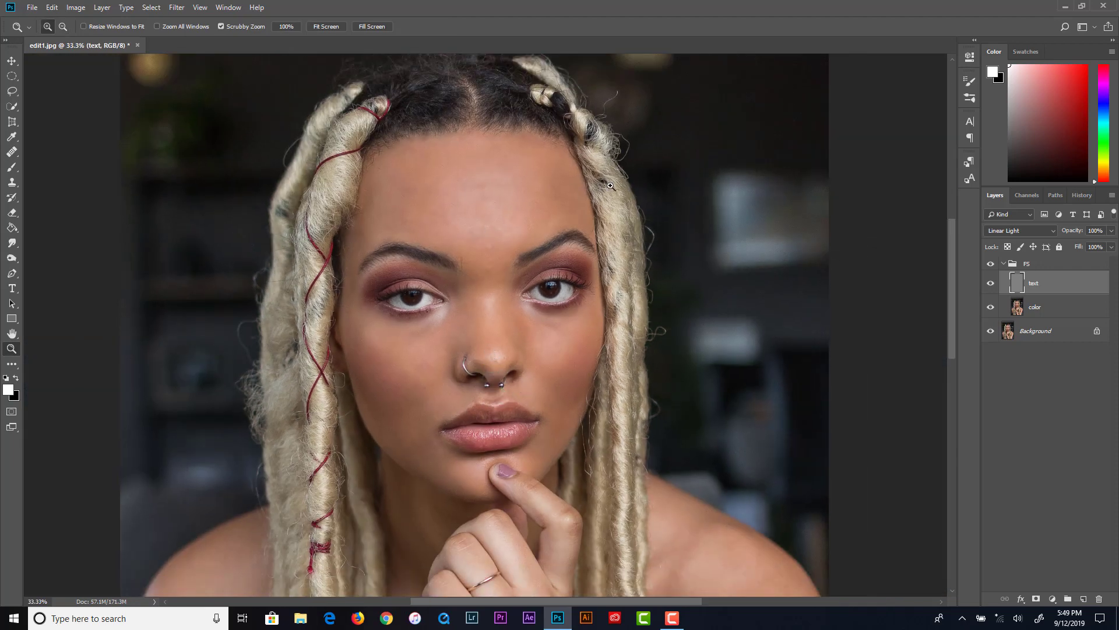
left_click(991, 264)
left_click(1049, 269)
left_click(1111, 230)
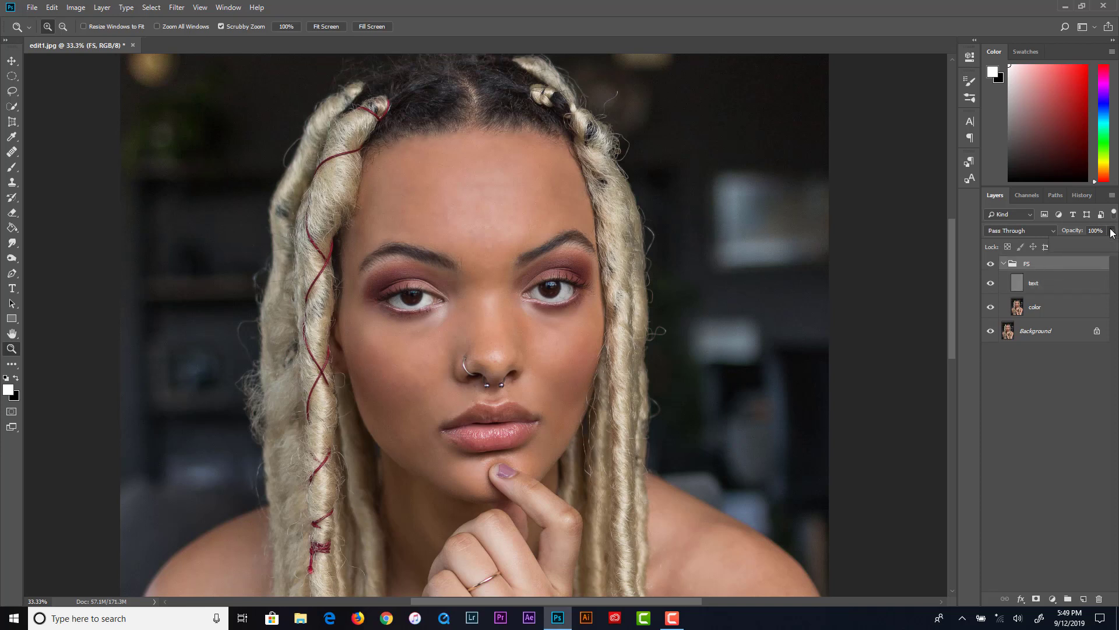
left_click(1040, 287)
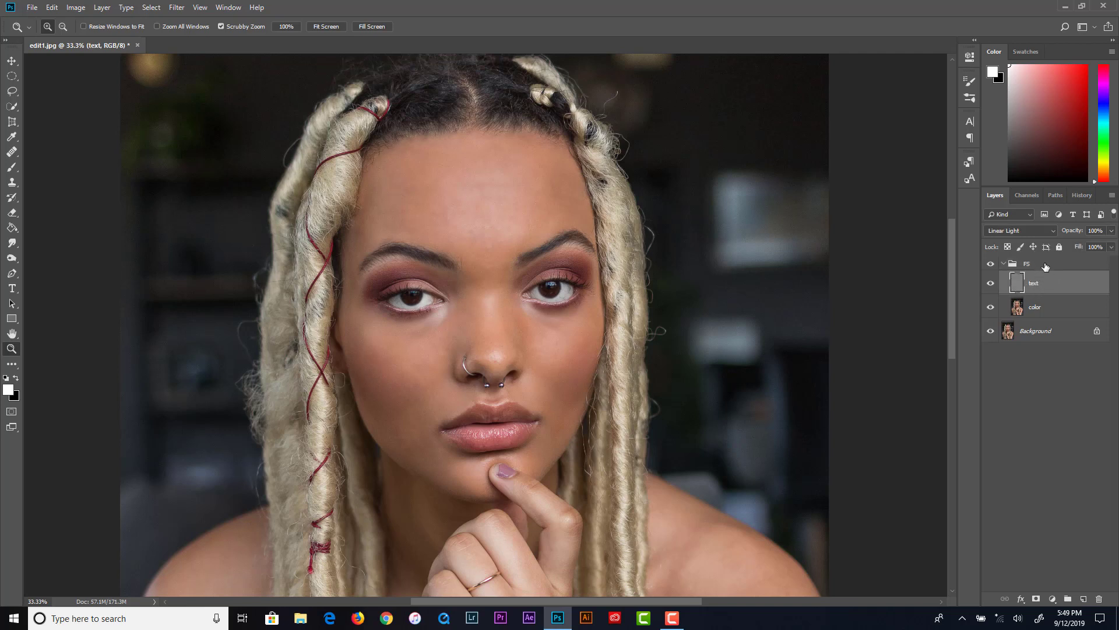
left_click(1026, 265)
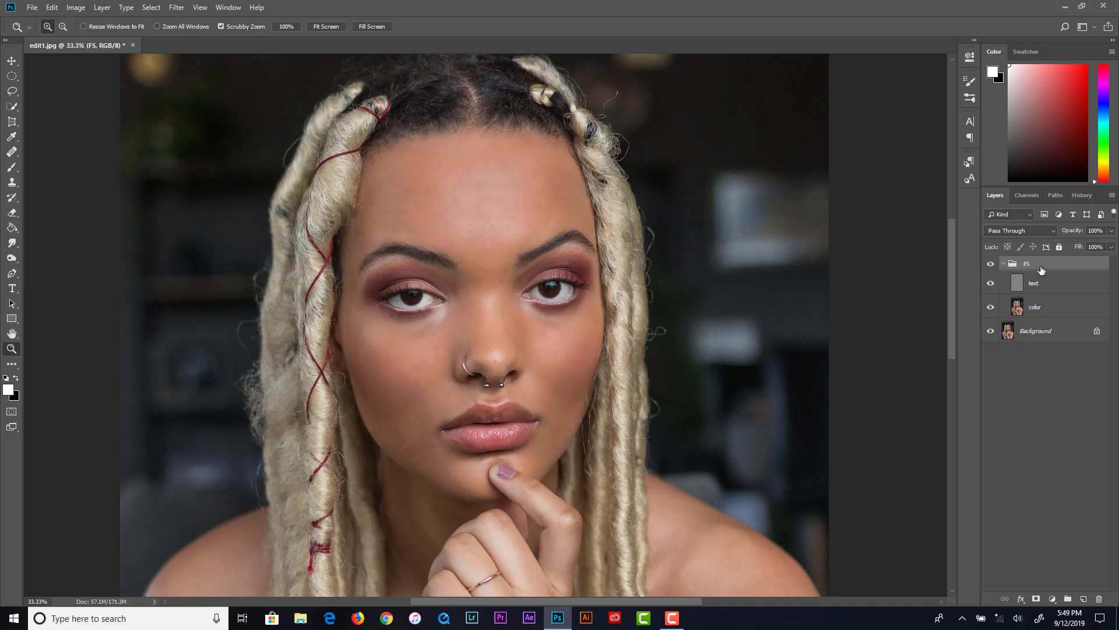
left_click(1112, 230)
left_click_drag(1111, 246, 1093, 251)
left_click(1005, 267)
left_click(1005, 267)
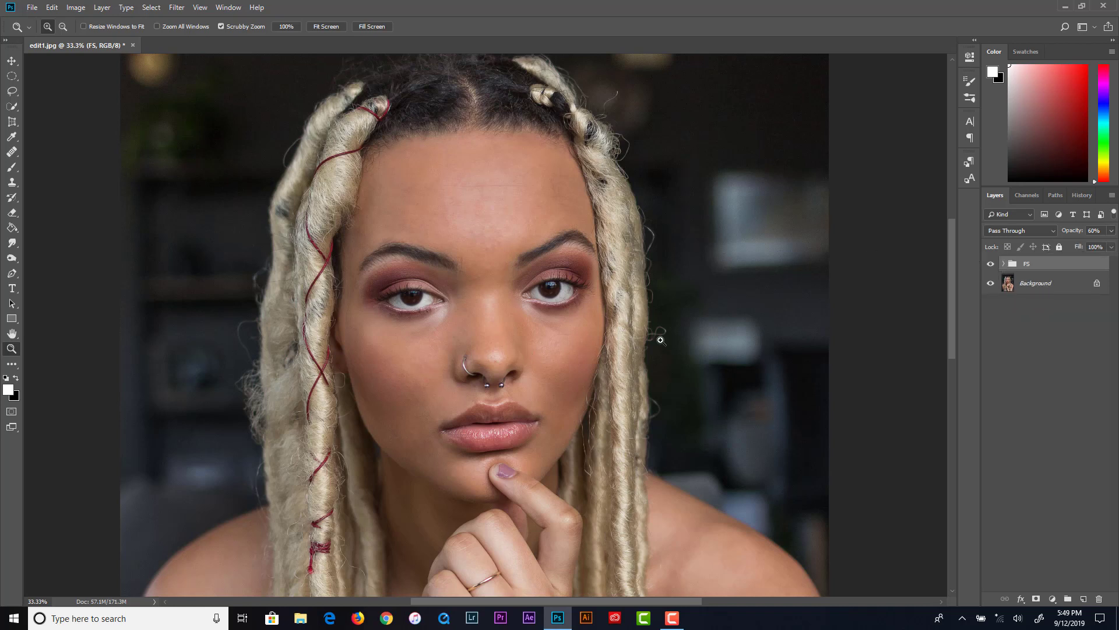
Compare the skin around the eyes, nose and cheeks at 100% magnification with the FS group shown and hidden.
left_click(432, 371)
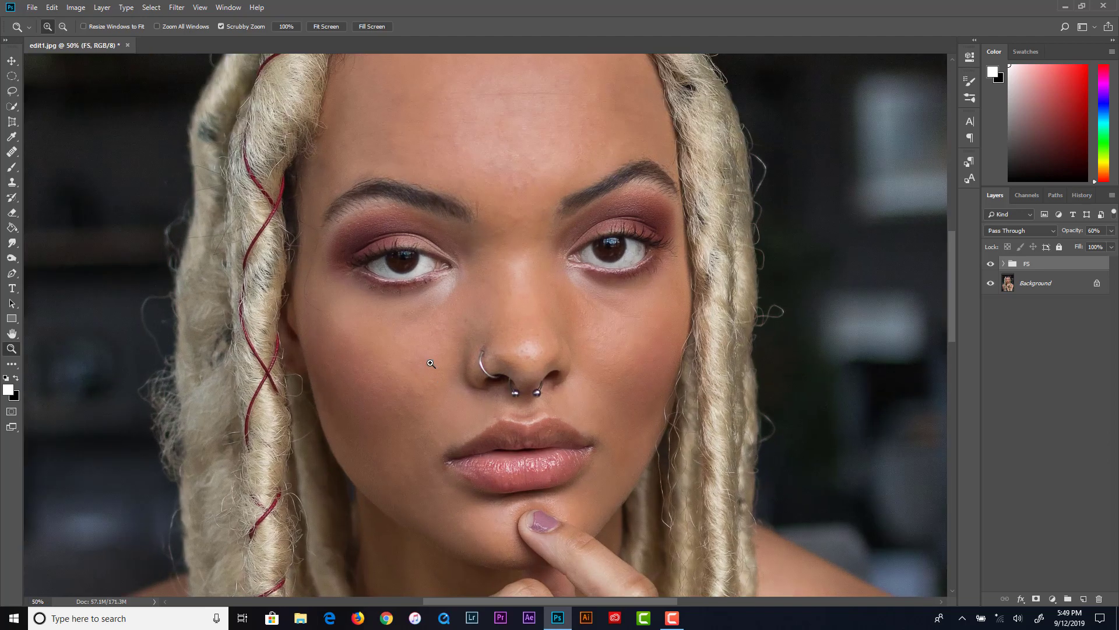
left_click(443, 379)
left_click(450, 291)
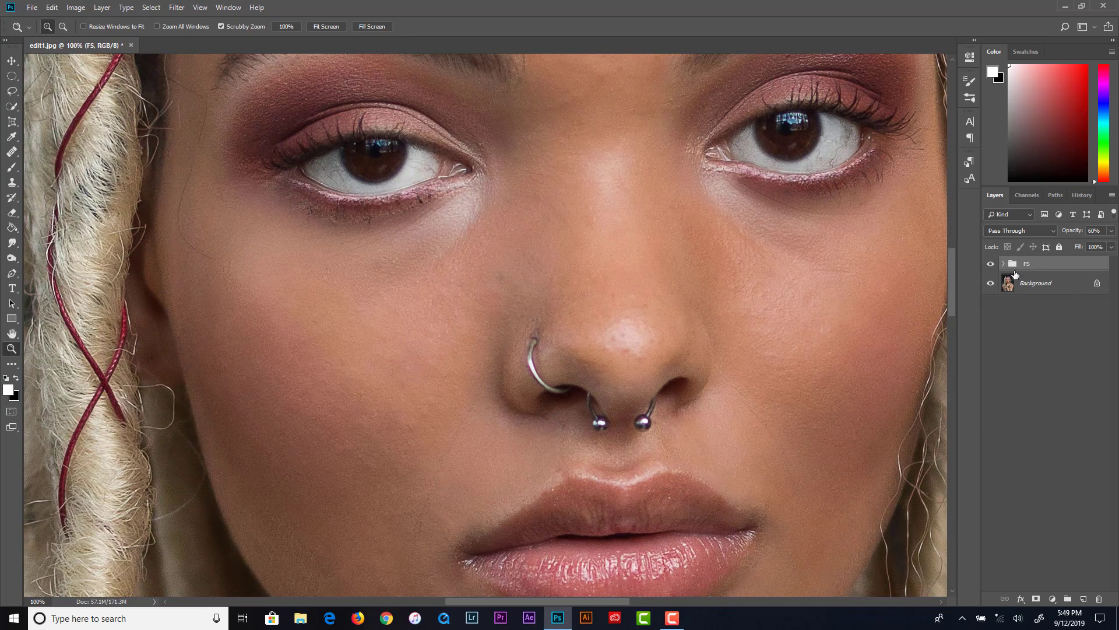
left_click(991, 264)
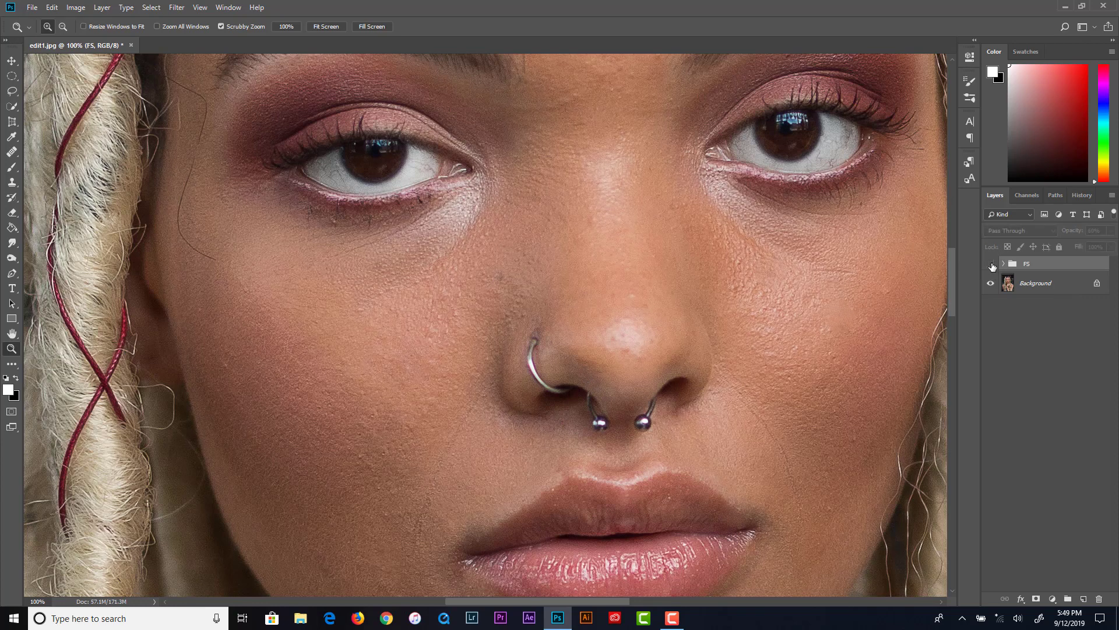
left_click(991, 264)
left_click(991, 264)
left_click(991, 264)
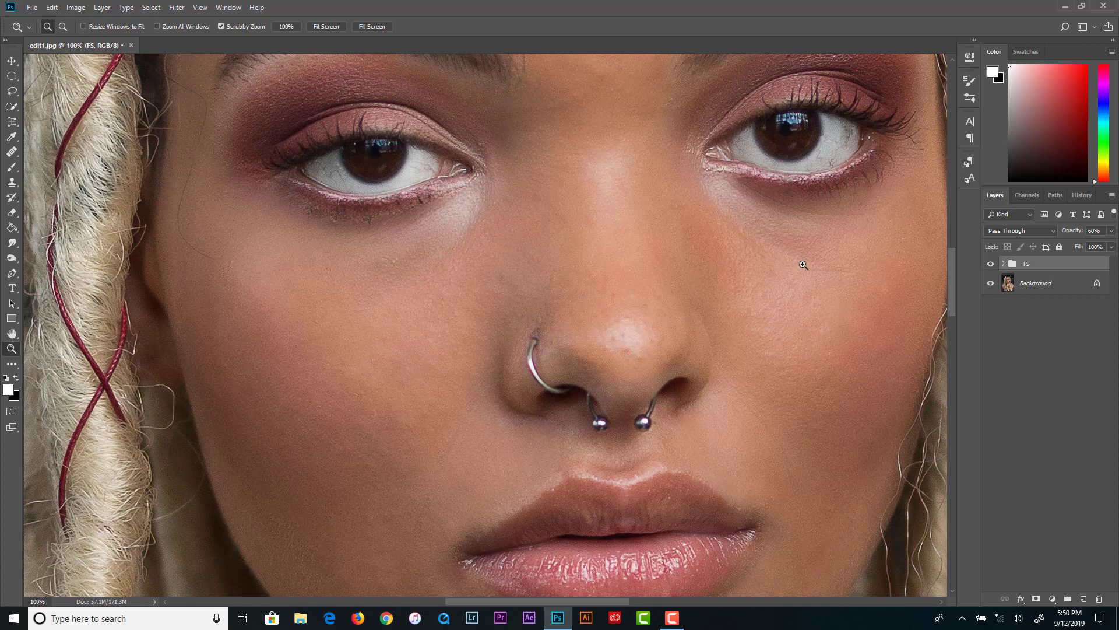
Duplicate the Background layer, rename the copy as db, and hide the FS group.
left_click_drag(1044, 288, 1086, 598)
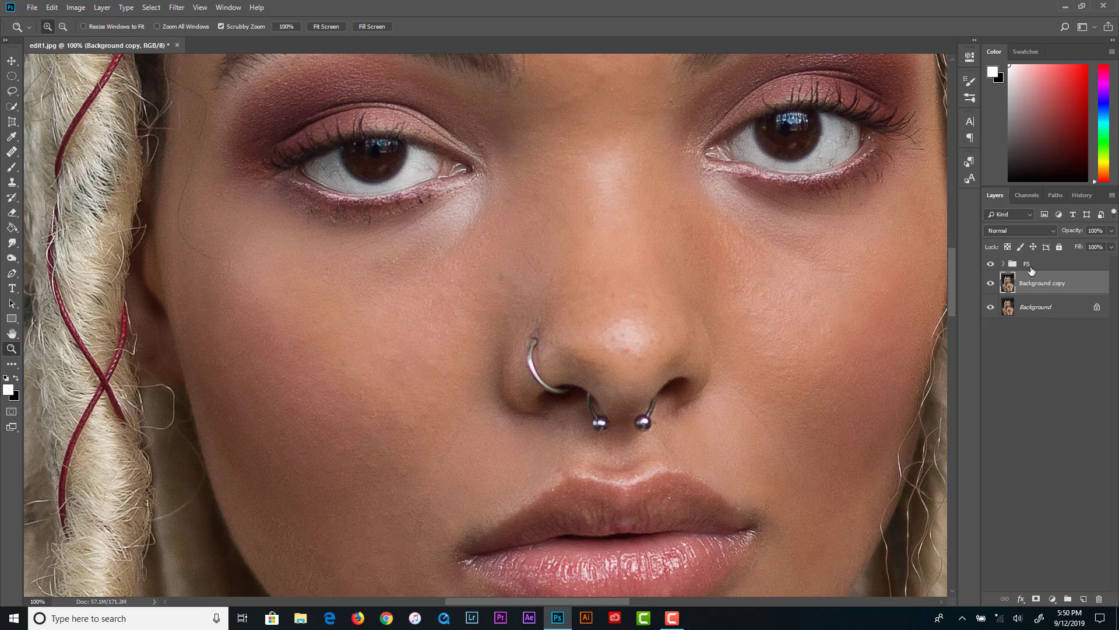
double_click(1036, 288)
type("db")
key("Return")
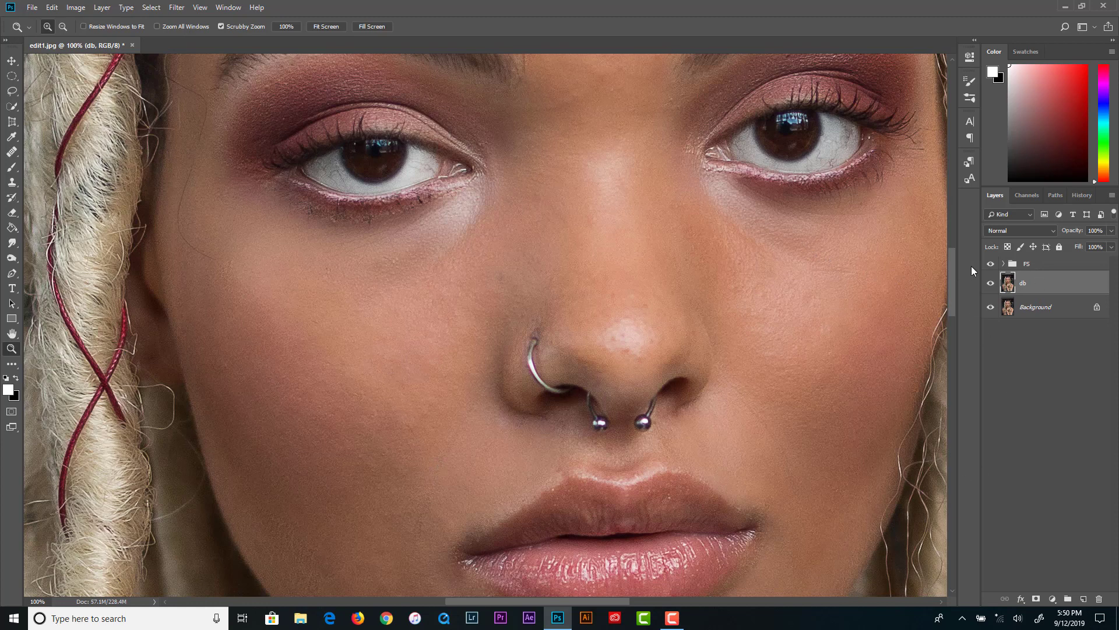
left_click(990, 264)
left_click(990, 264)
Dodge the centre of the forehead and the nose bridge on the db layer, using the Midtones range at 3% exposure.
left_click(660, 281, "alt")
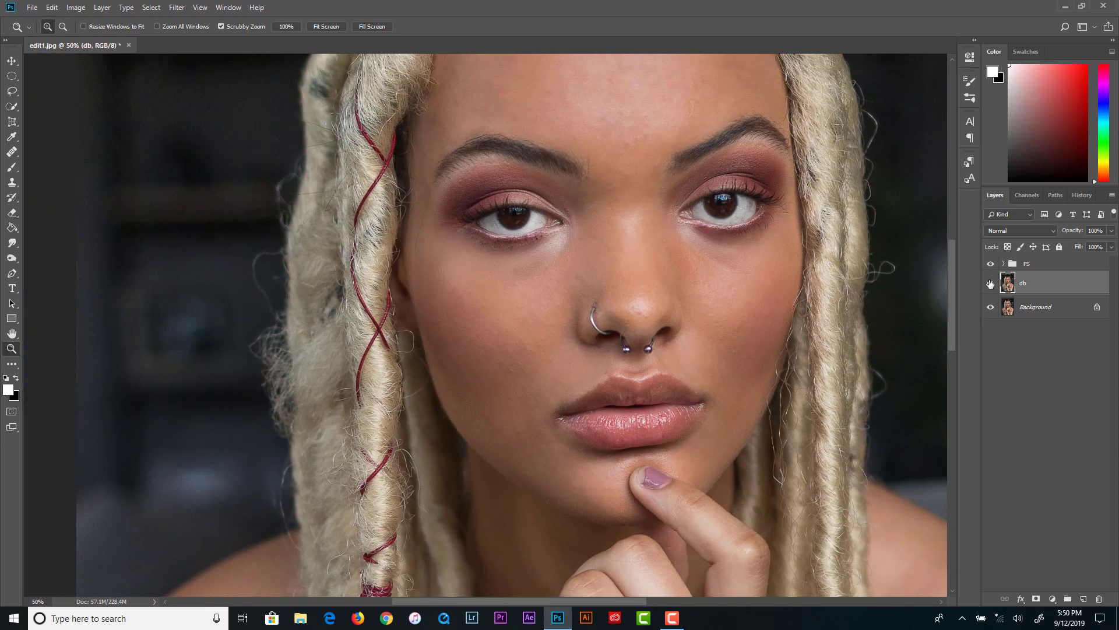
left_click(626, 261, "alt")
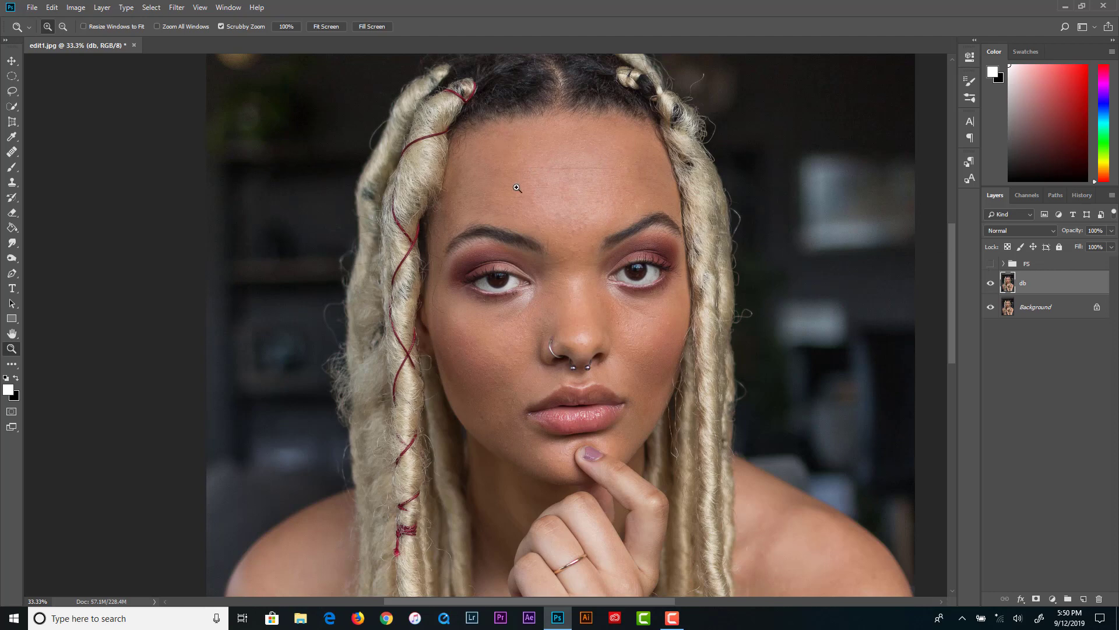
left_click_drag(517, 188, 649, 237)
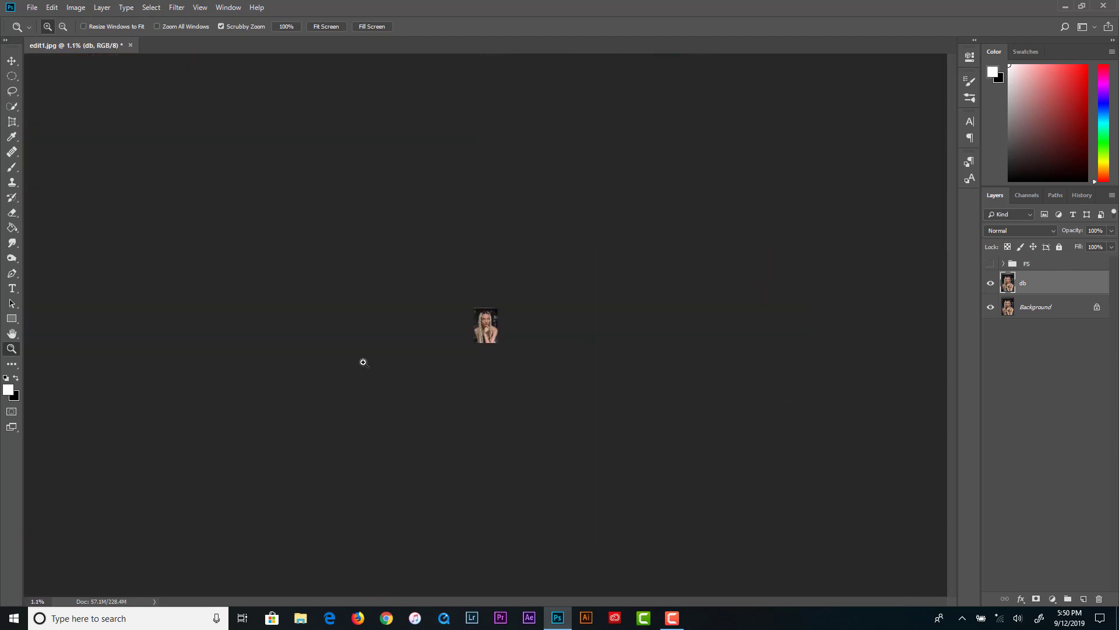
double_click(11, 333)
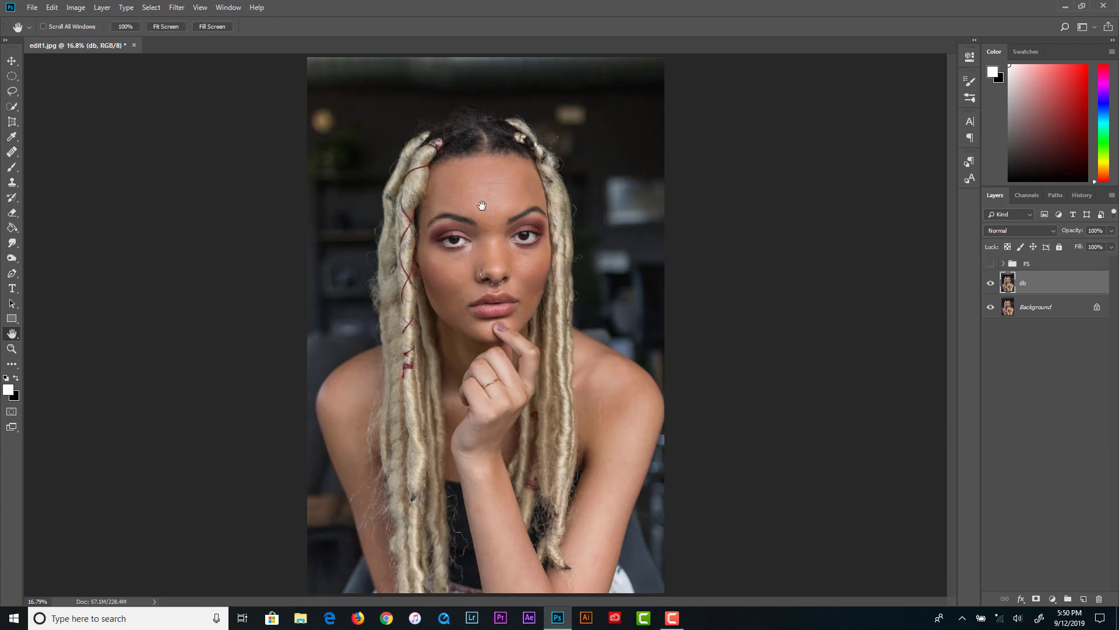
left_click(11, 349)
left_click(492, 204)
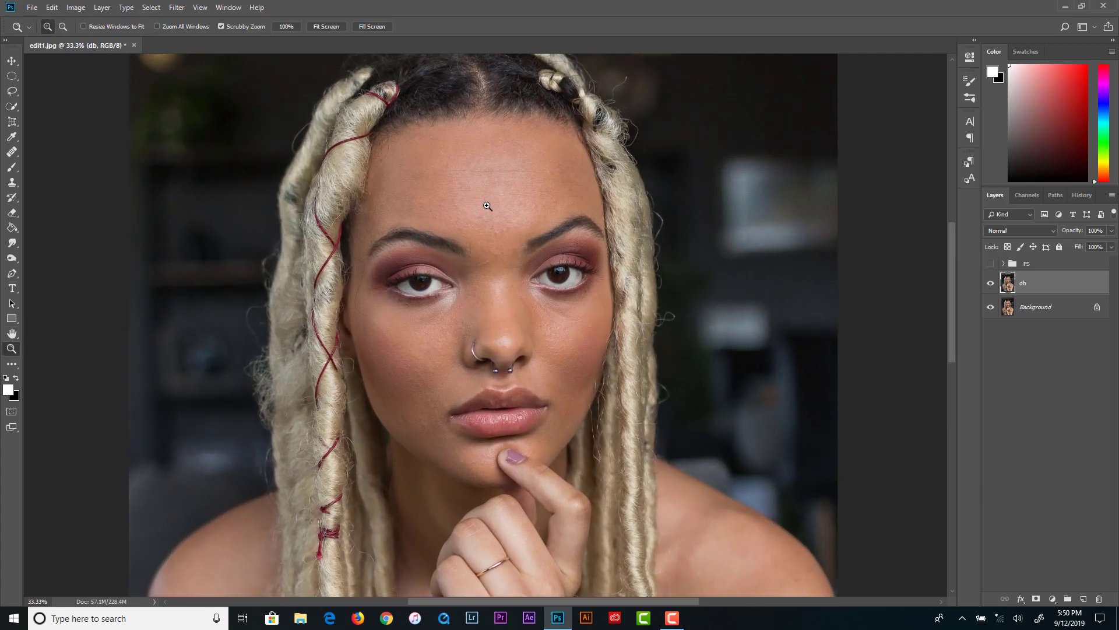
left_click(488, 206)
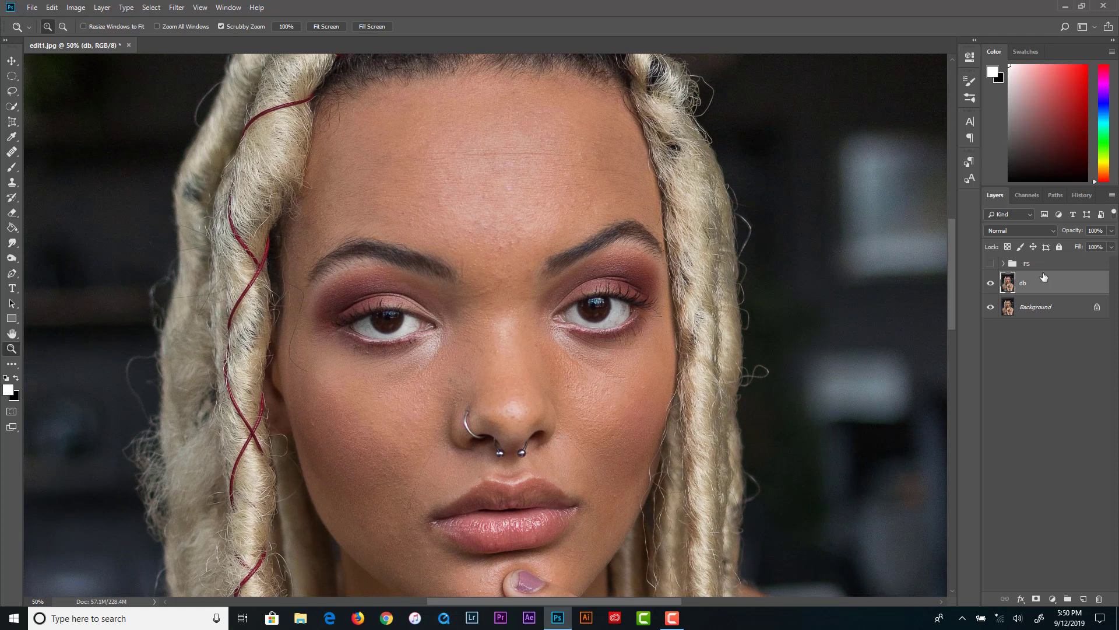
left_click(12, 259)
left_click(61, 259)
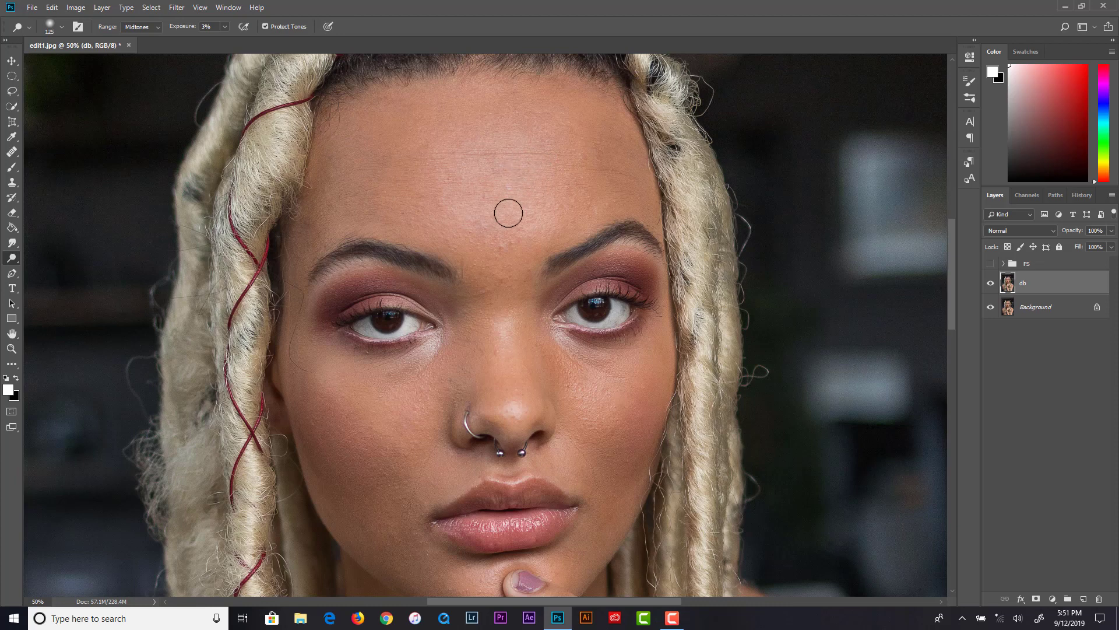
mouse_move(505, 209)
left_mouse_down()
mouse_move(472, 219)
mouse_move(505, 222)
mouse_move(540, 193)
mouse_move(543, 205)
mouse_move(541, 176)
mouse_move(544, 217)
mouse_move(552, 202)
mouse_move(541, 175)
mouse_move(505, 150)
mouse_move(475, 162)
mouse_move(466, 146)
mouse_move(496, 199)
mouse_move(512, 202)
mouse_move(505, 166)
mouse_move(515, 178)
mouse_move(481, 184)
mouse_move(497, 237)
mouse_move(487, 172)
mouse_move(482, 181)
mouse_move(496, 239)
mouse_move(521, 189)
mouse_move(504, 211)
mouse_move(490, 206)
mouse_move(507, 332)
mouse_move(543, 348)
mouse_move(516, 299)
mouse_move(508, 320)
mouse_move(485, 313)
mouse_move(513, 328)
mouse_move(497, 312)
mouse_move(482, 343)
mouse_move(506, 333)
mouse_move(506, 295)
mouse_move(490, 331)
mouse_move(510, 324)
mouse_move(427, 338)
mouse_move(448, 336)
mouse_move(442, 353)
mouse_move(450, 344)
mouse_move(398, 371)
mouse_move(432, 354)
left_mouse_up()
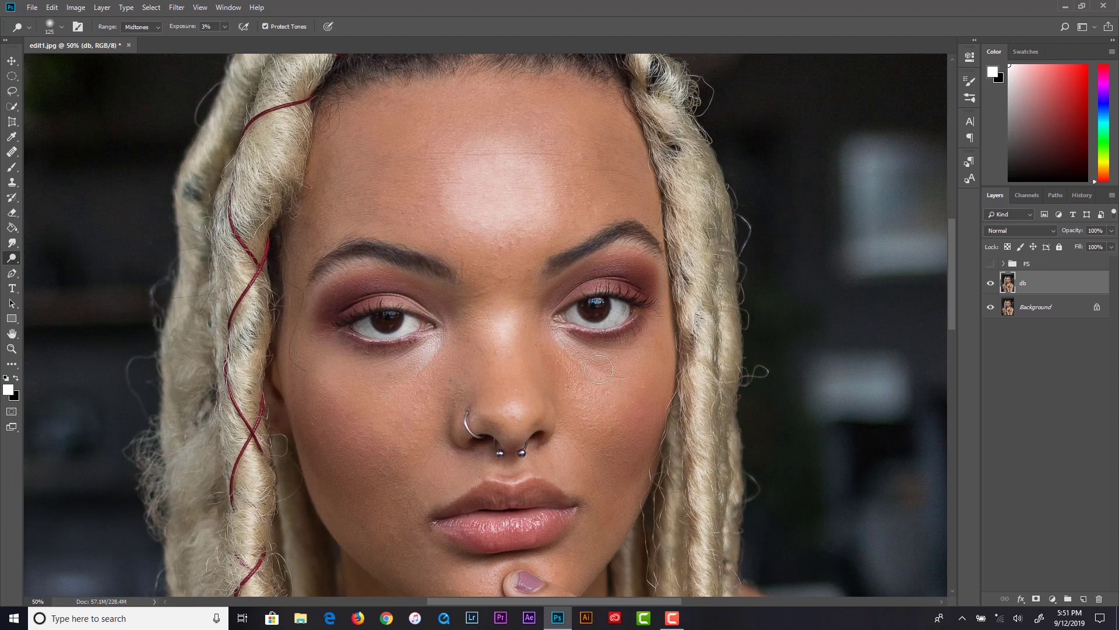
Dodge the skin under both eyes and the upper cheek highlights on the db layer.
mouse_move(591, 396)
left_mouse_down()
mouse_move(579, 364)
mouse_move(578, 402)
mouse_move(594, 411)
mouse_move(623, 414)
mouse_move(623, 388)
mouse_move(637, 378)
mouse_move(593, 367)
mouse_move(612, 387)
left_mouse_up()
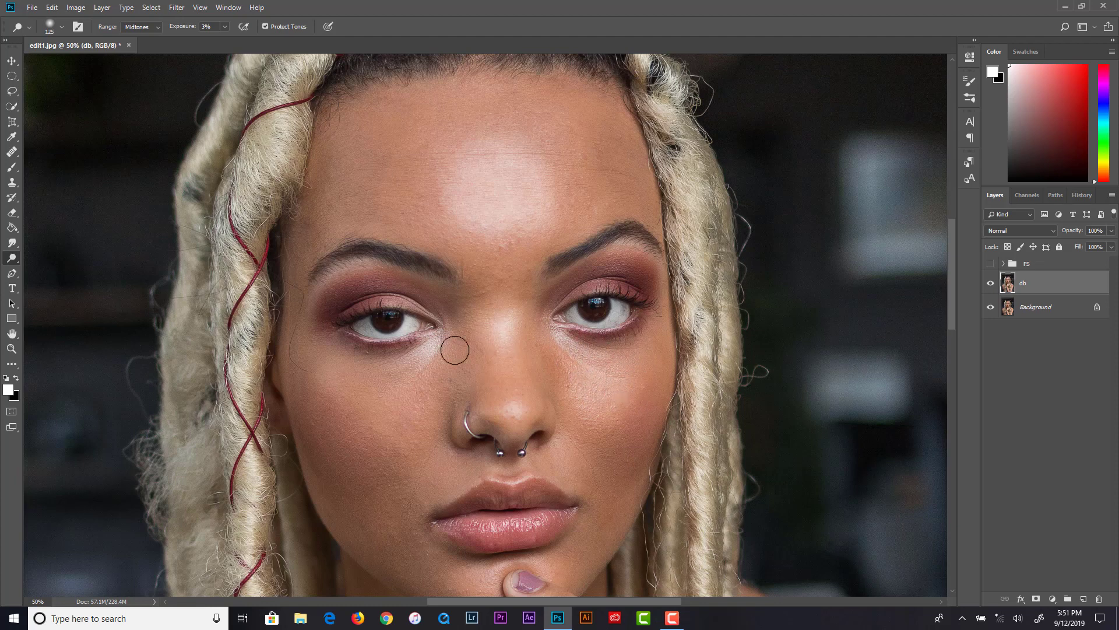
mouse_move(442, 352)
left_mouse_down()
mouse_move(404, 353)
mouse_move(398, 379)
mouse_move(447, 339)
mouse_move(422, 352)
left_mouse_up()
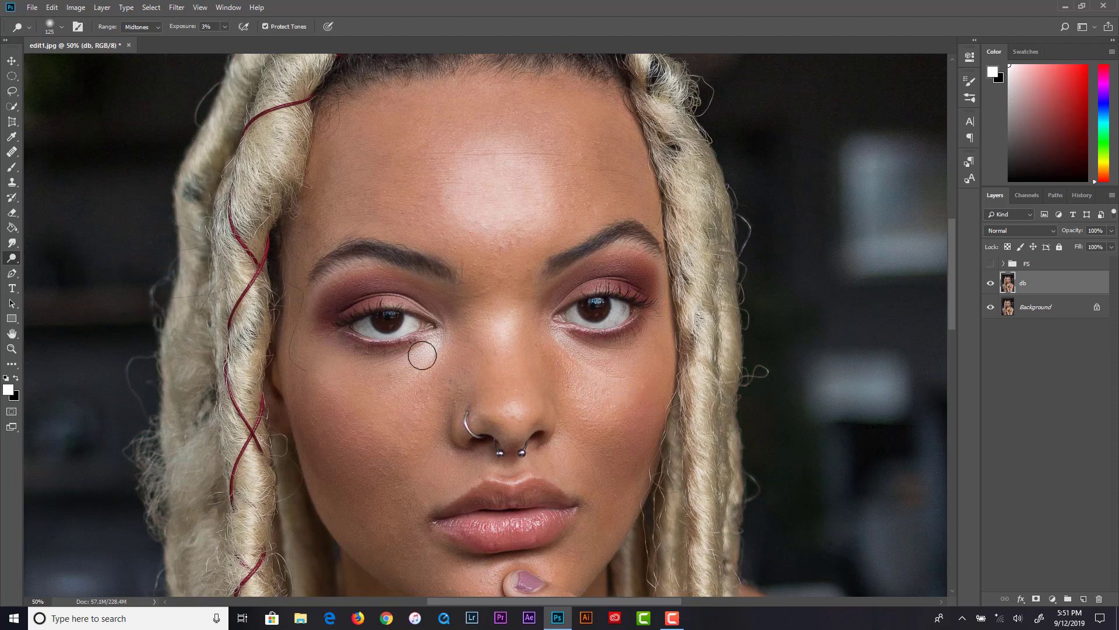
mouse_move(521, 242)
left_mouse_down()
mouse_move(490, 222)
mouse_move(495, 295)
mouse_move(485, 260)
mouse_move(508, 284)
mouse_move(492, 340)
mouse_move(505, 300)
mouse_move(424, 351)
mouse_move(448, 348)
mouse_move(412, 394)
mouse_move(490, 387)
mouse_move(474, 281)
left_mouse_up()
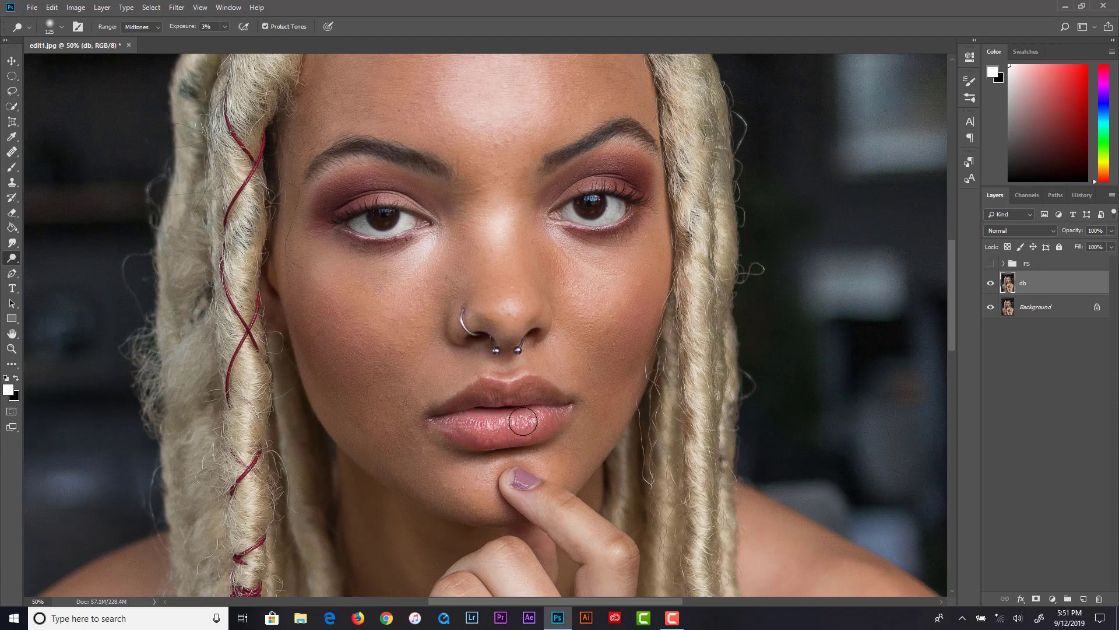
Dodge the lower lip, the chin, the skin around the eyes and the image-left cheek on the db layer.
mouse_move(547, 408)
left_mouse_down()
mouse_move(471, 425)
mouse_move(528, 424)
mouse_move(540, 416)
mouse_move(466, 423)
mouse_move(541, 412)
mouse_move(461, 419)
mouse_move(545, 415)
mouse_move(449, 420)
mouse_move(544, 420)
mouse_move(483, 419)
left_mouse_up()
mouse_move(523, 462)
left_mouse_down()
mouse_move(541, 470)
mouse_move(503, 463)
mouse_move(527, 467)
mouse_move(496, 465)
mouse_move(491, 478)
mouse_move(499, 467)
mouse_move(488, 469)
left_mouse_up()
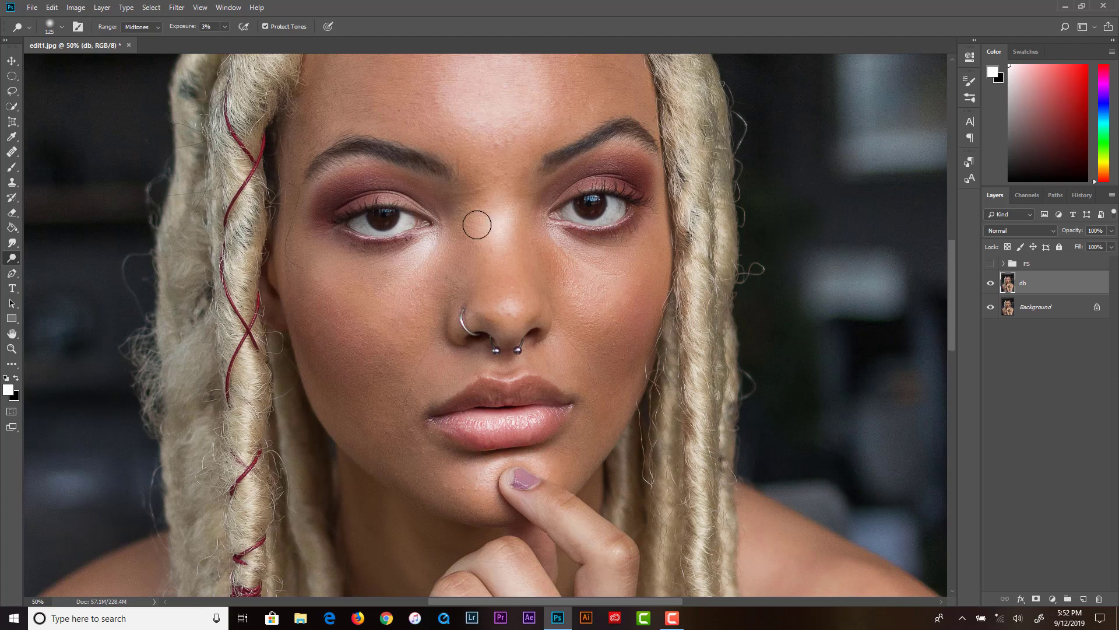
mouse_move(634, 159)
left_mouse_down()
mouse_move(568, 176)
mouse_move(618, 167)
left_mouse_up()
left_click_drag(452, 200, 433, 179)
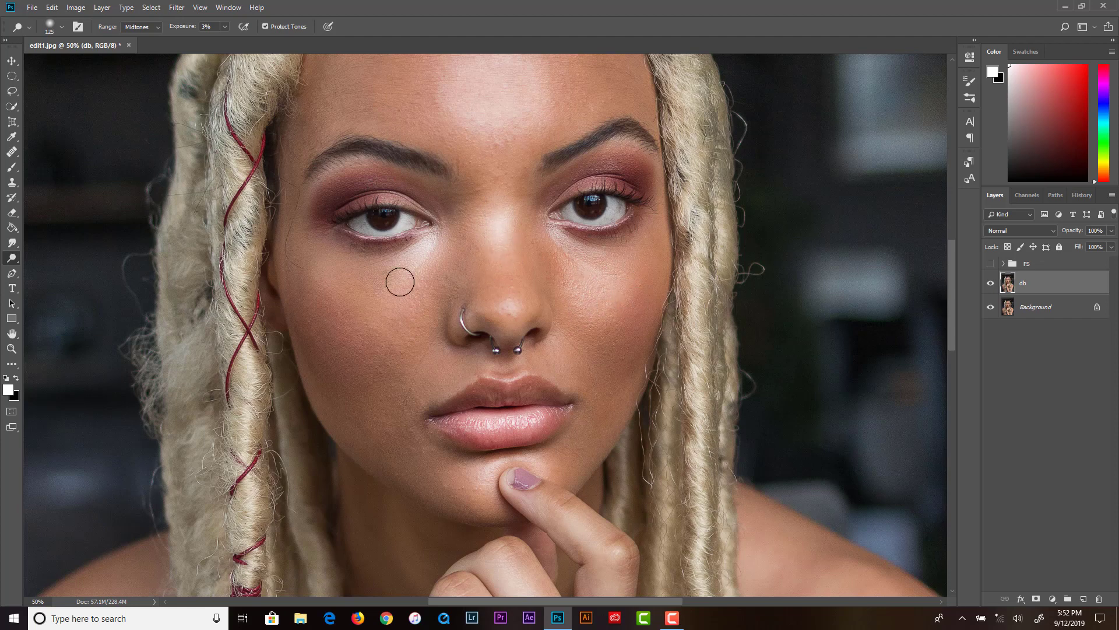
mouse_move(395, 279)
left_mouse_down()
mouse_move(419, 289)
mouse_move(387, 350)
mouse_move(390, 366)
left_mouse_up()
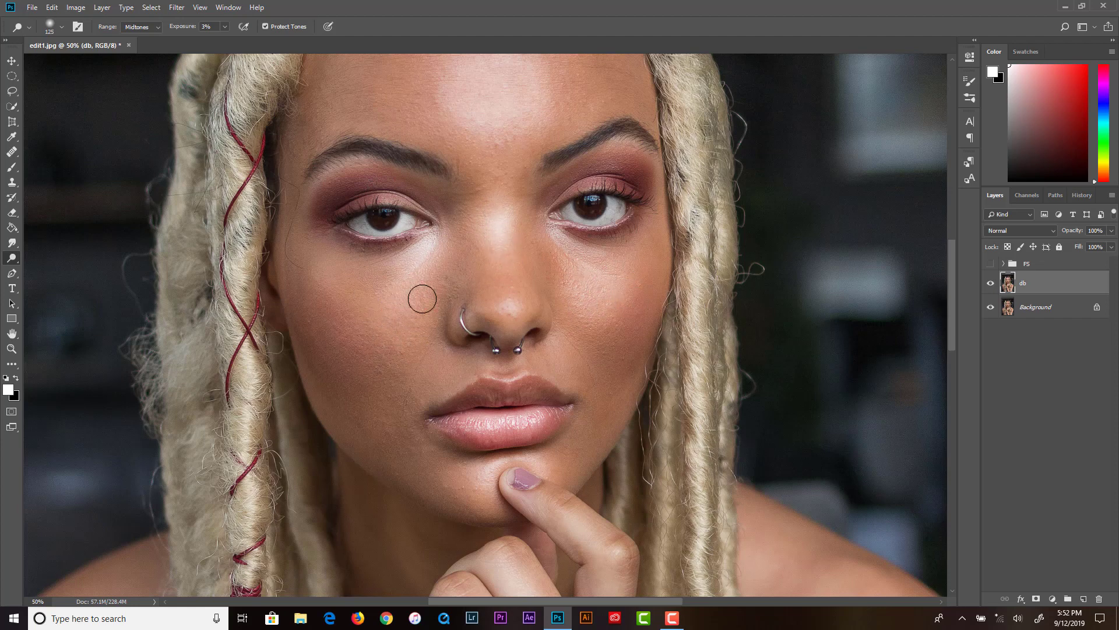
Burn the eyebrows, cheek contours and sides of the nose bridge on the db layer, using the Midtones range at 2% exposure.
right_click(11, 260)
left_click(52, 270)
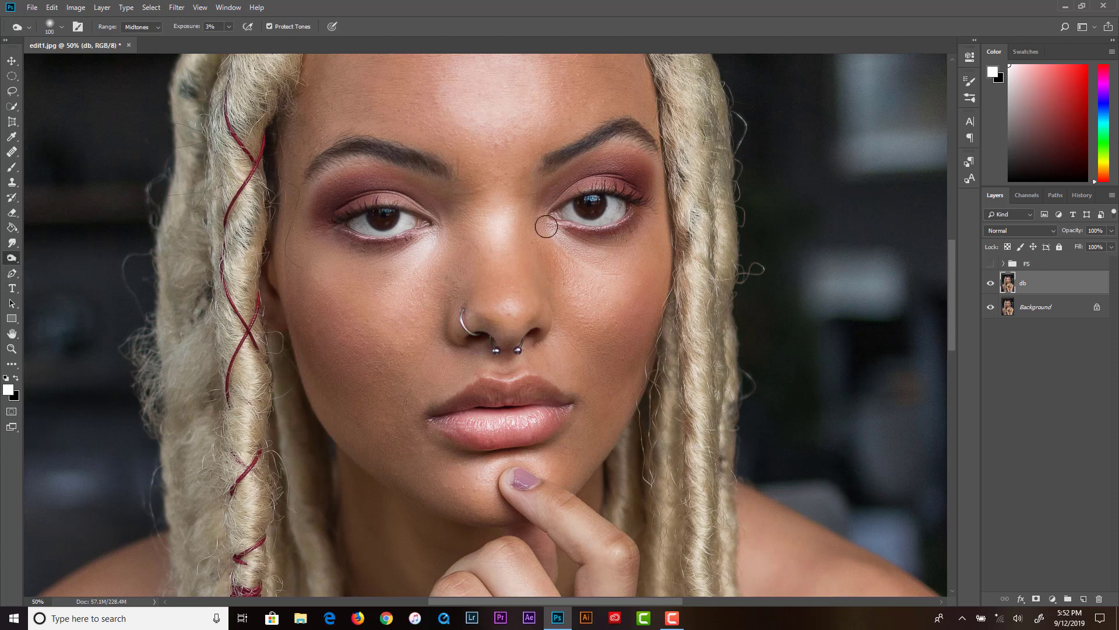
mouse_move(577, 156)
left_mouse_down()
mouse_move(619, 162)
mouse_move(643, 138)
mouse_move(612, 125)
mouse_move(551, 153)
mouse_move(644, 136)
left_mouse_up()
mouse_move(397, 152)
left_mouse_down()
mouse_move(428, 165)
mouse_move(337, 153)
mouse_move(322, 164)
mouse_move(372, 149)
mouse_move(413, 164)
mouse_move(354, 141)
mouse_move(305, 170)
mouse_move(356, 155)
left_mouse_up()
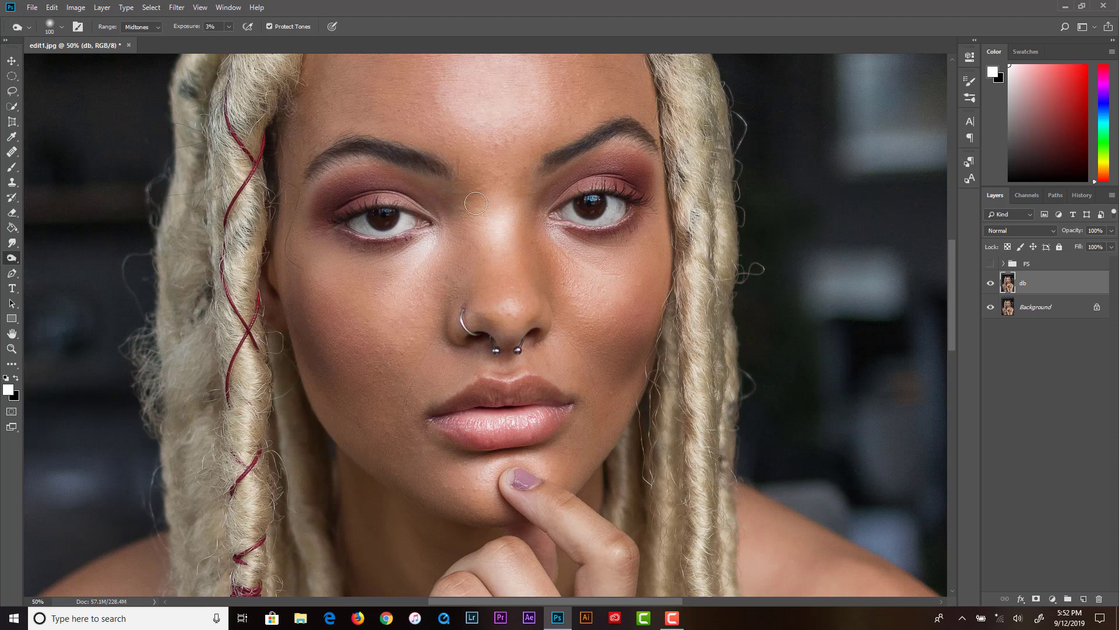
mouse_move(455, 198)
left_mouse_down()
mouse_move(374, 168)
mouse_move(330, 189)
mouse_move(329, 202)
mouse_move(397, 188)
mouse_move(418, 206)
mouse_move(445, 231)
left_mouse_up()
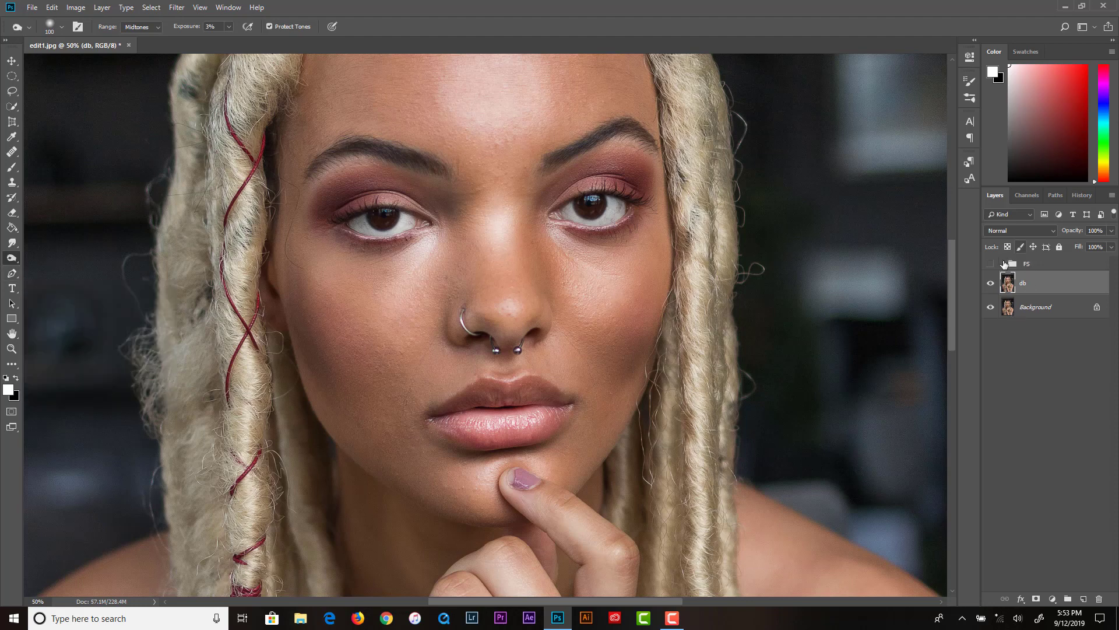
Lower the db layer's opacity to 49% and compare the face with the layer shown and hidden.
left_click(1113, 231)
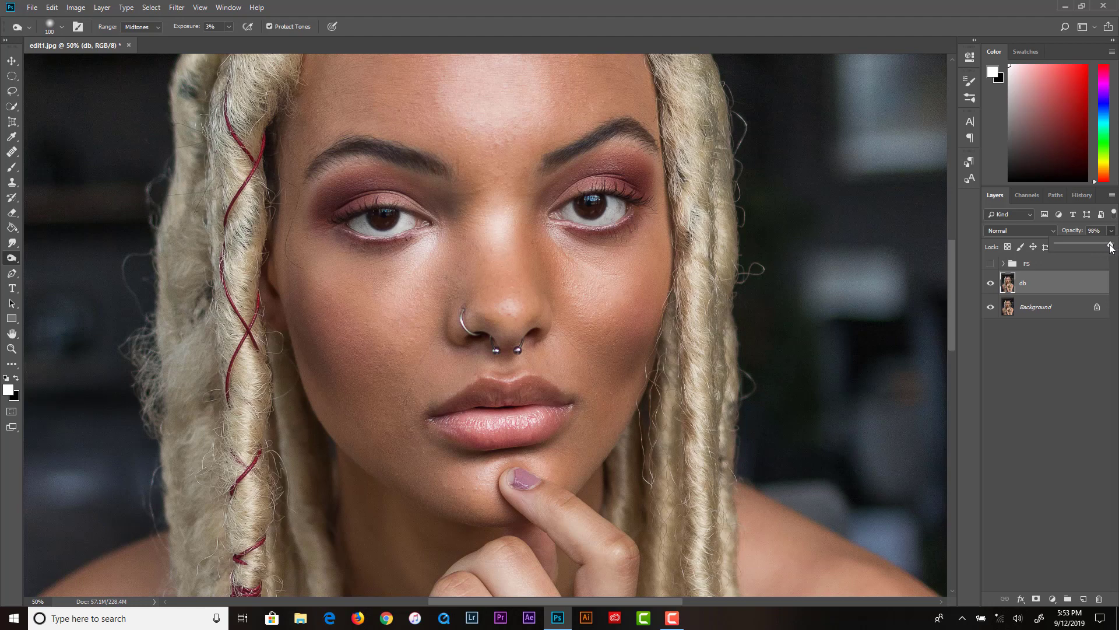
left_click_drag(1086, 249, 1082, 249)
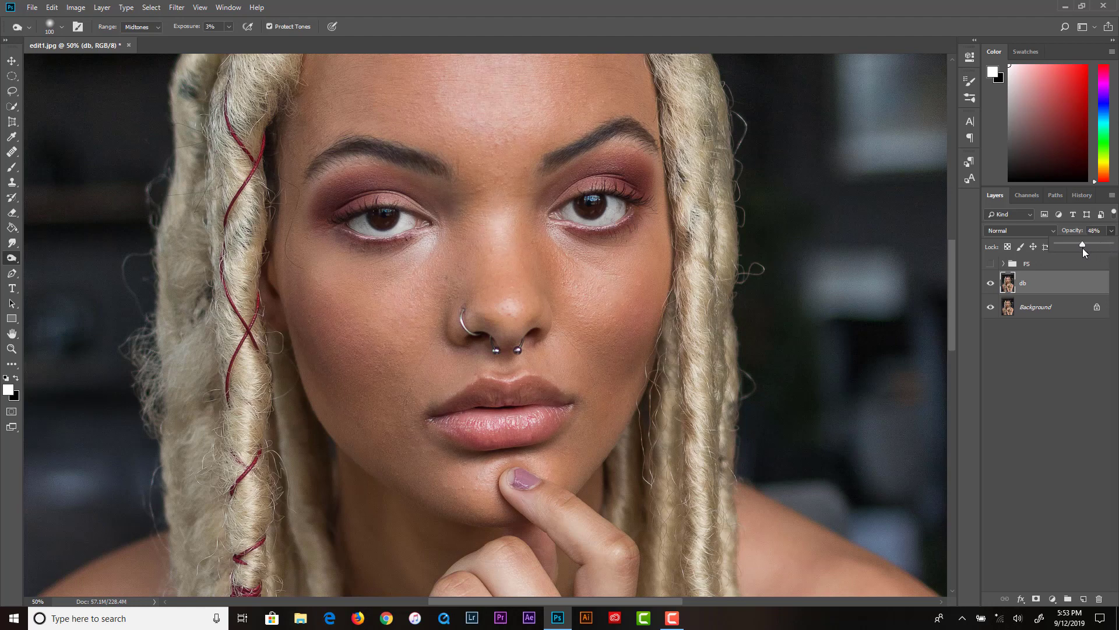
left_click(991, 283)
left_click(991, 284)
left_click(991, 284)
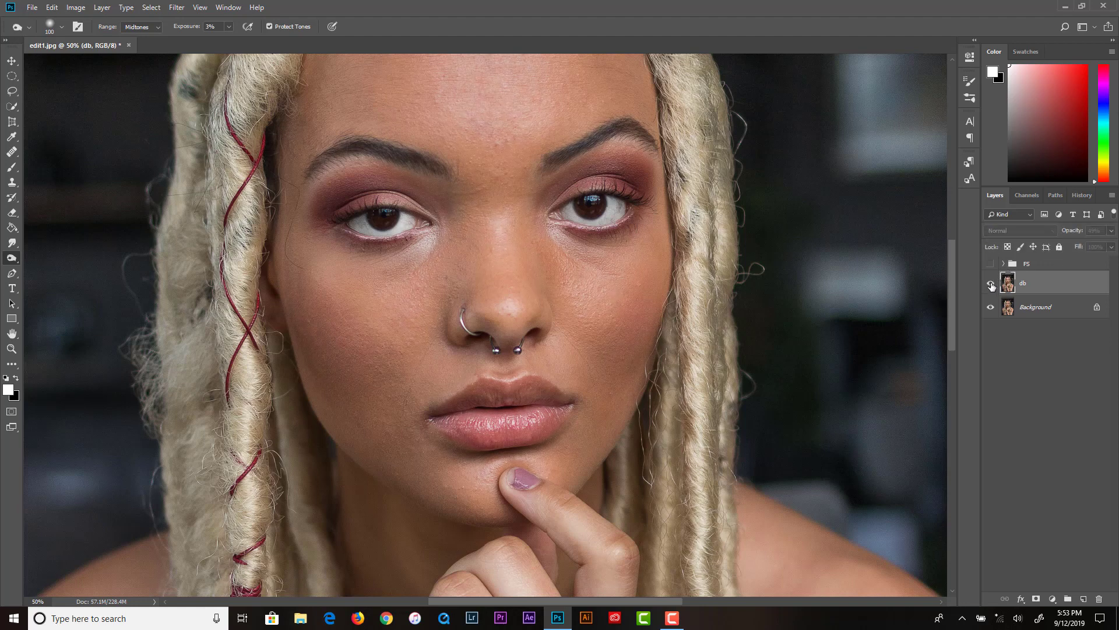
left_click(991, 283)
left_click(991, 284)
Review the whole portrait with the db layer and FS group shown again, and lower the FS group's opacity to 55%.
left_click_drag(953, 278, 956, 259)
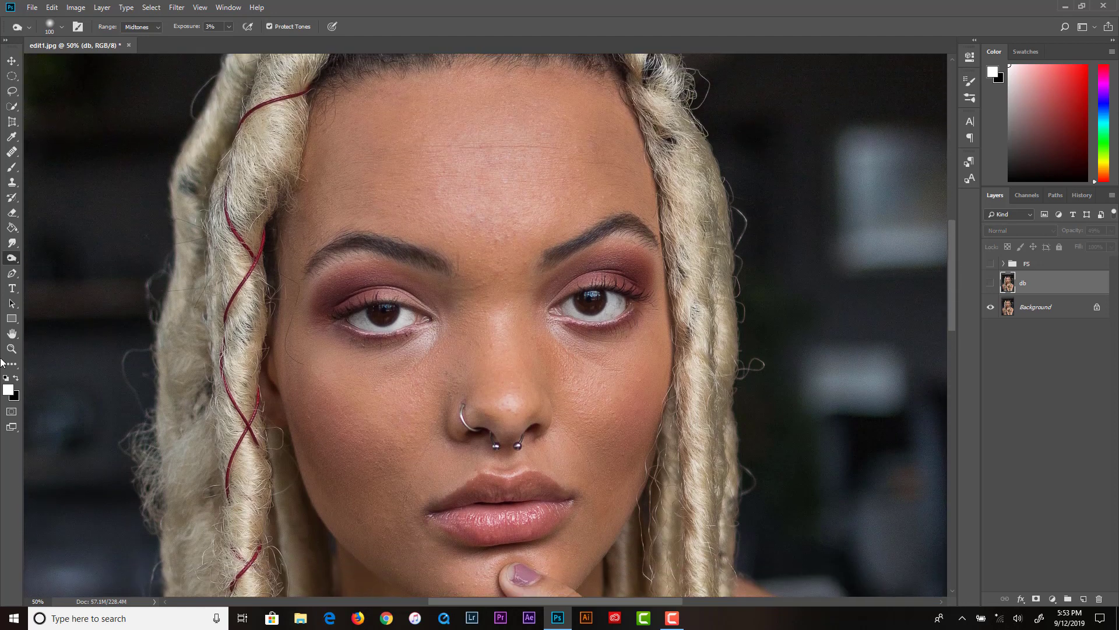
left_click(11, 349)
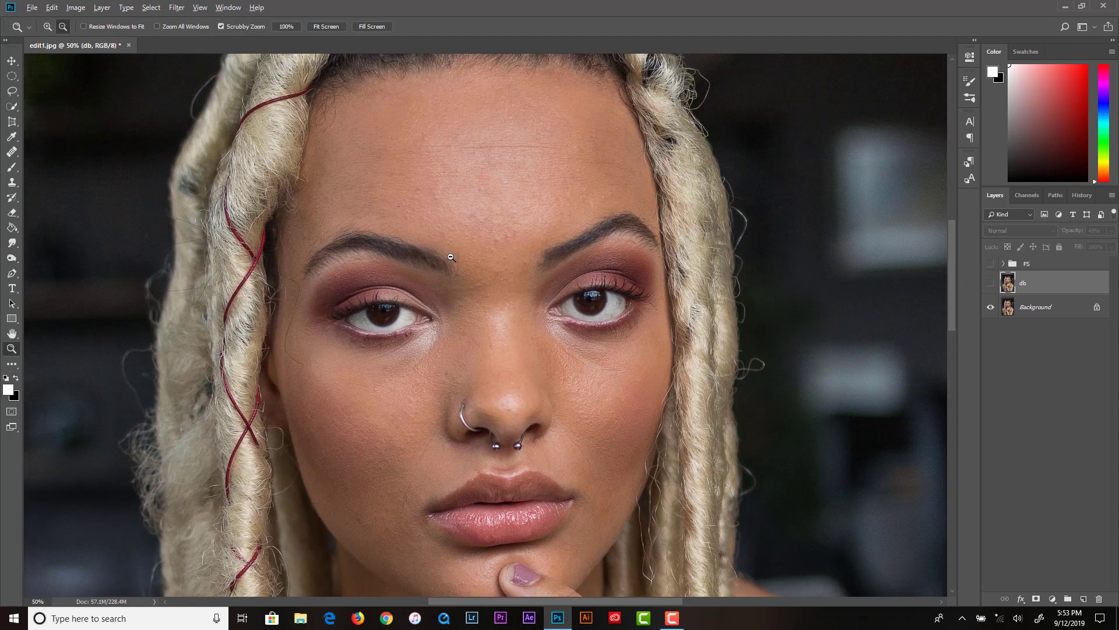
left_click(450, 257, "alt")
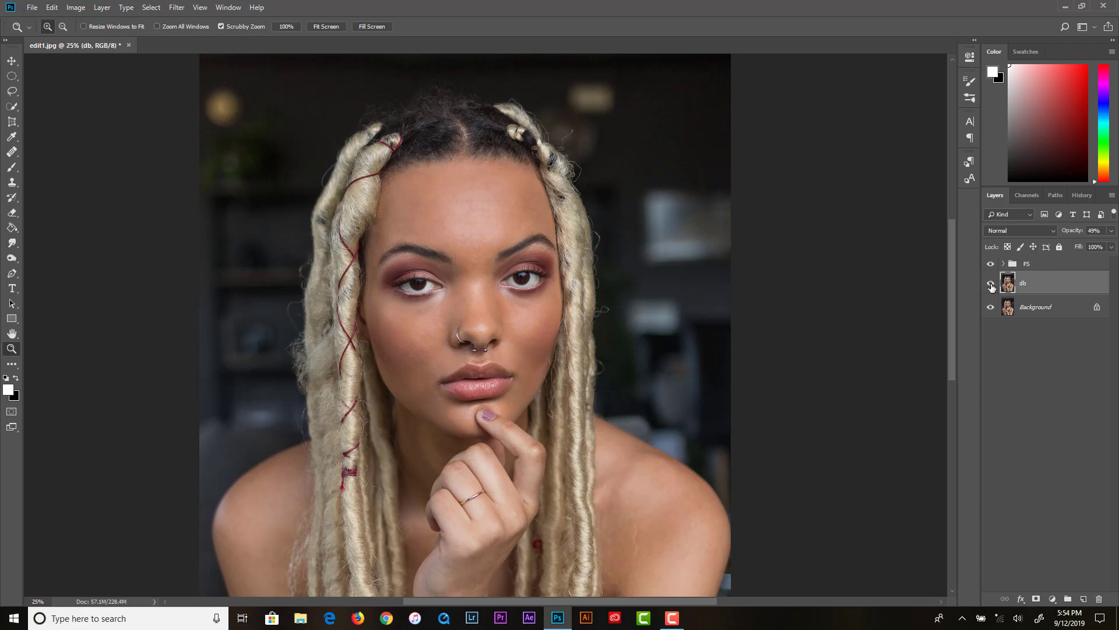
double_click(12, 333)
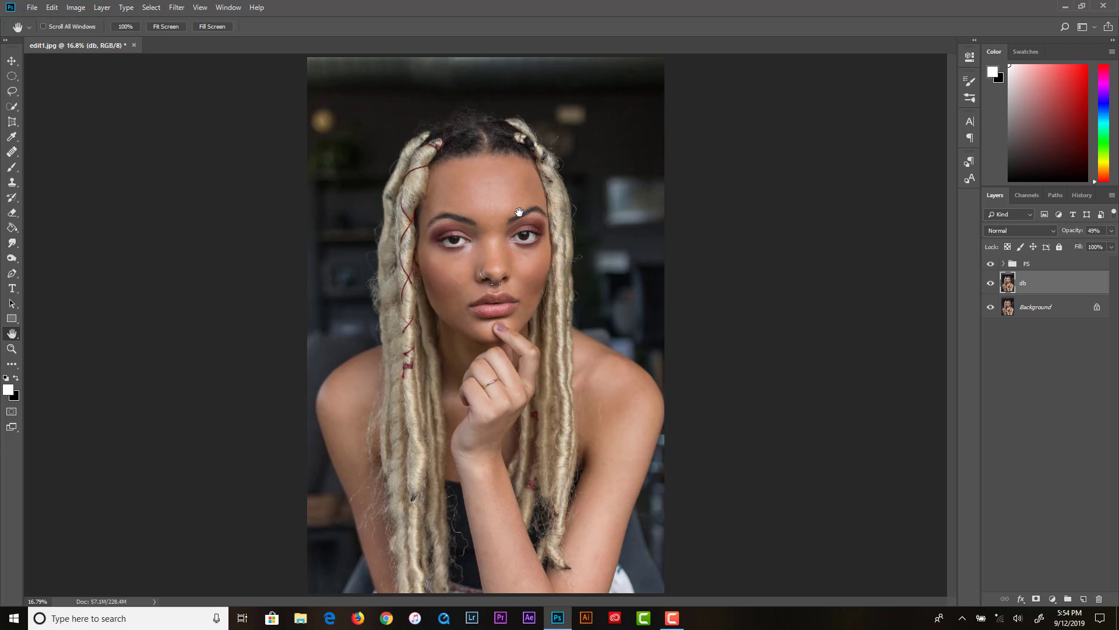
left_click(1026, 265)
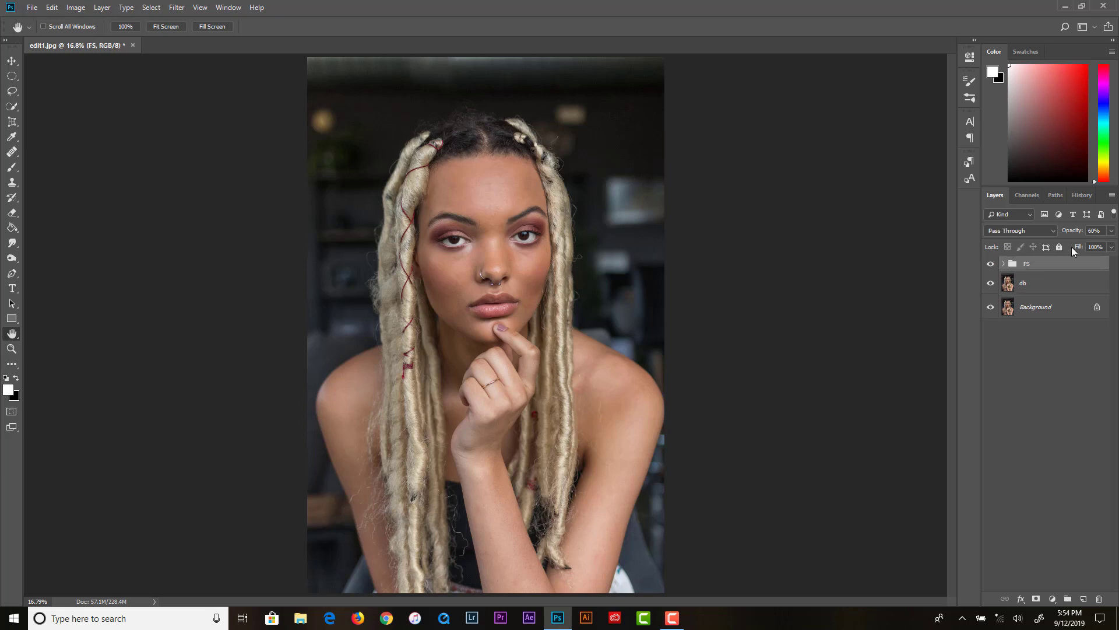
left_click(1112, 232)
Merge all visible layers into the Background and add a new empty layer above it.
left_click(100, 8)
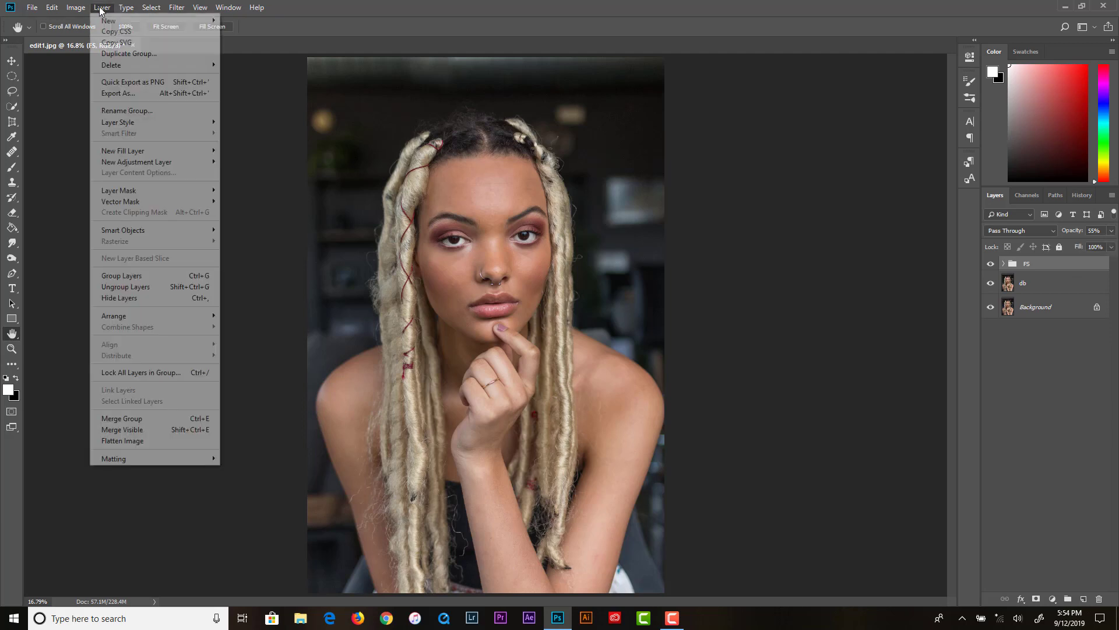
left_click(138, 430)
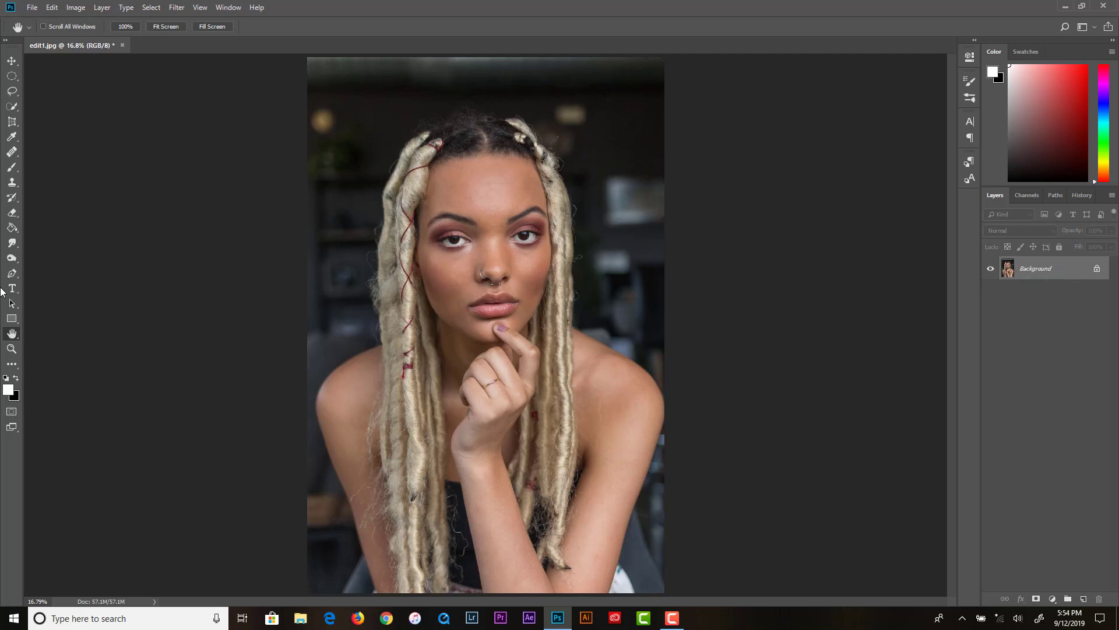
left_click(11, 348)
left_click_drag(487, 251, 492, 242)
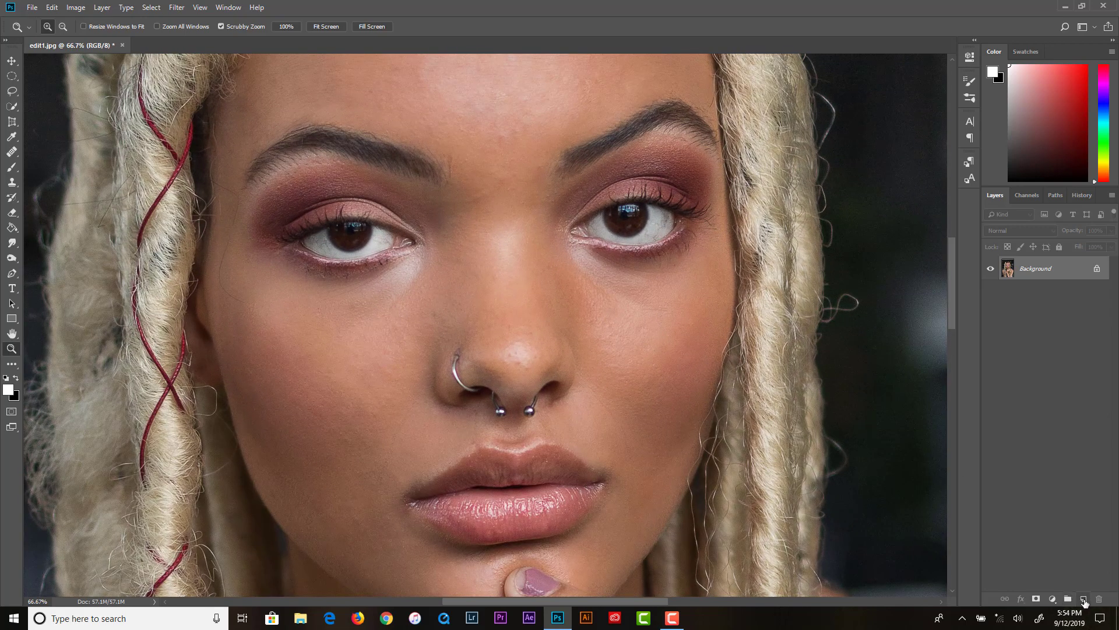
left_click(1085, 600)
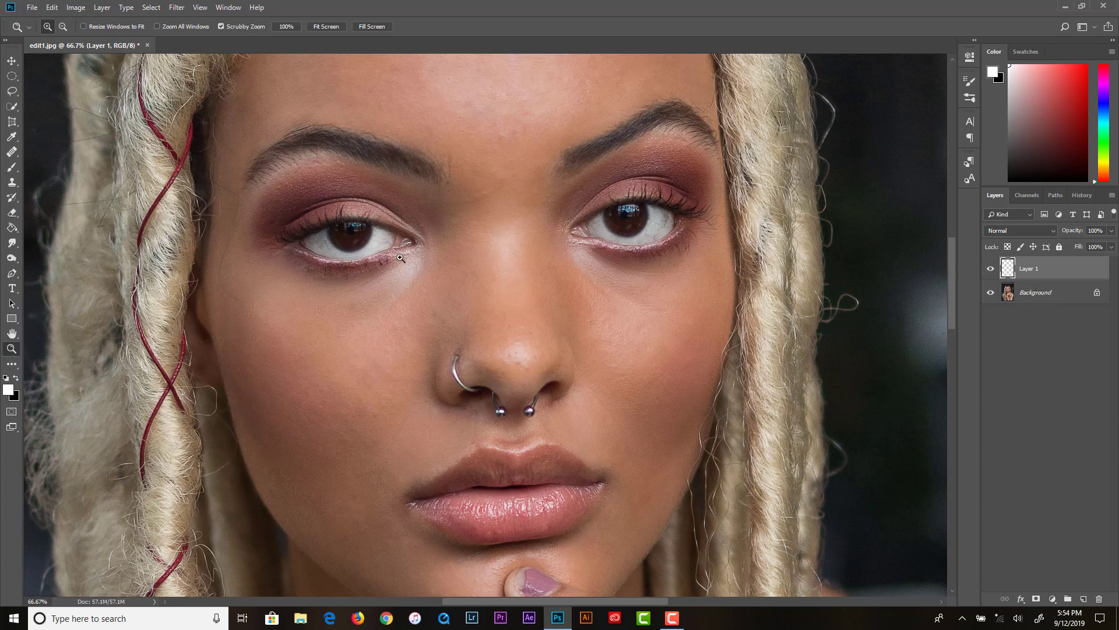
Paint white over the lower part of both irises on Layer 1 with a soft round 25 px brush at 36% opacity.
left_click(489, 233)
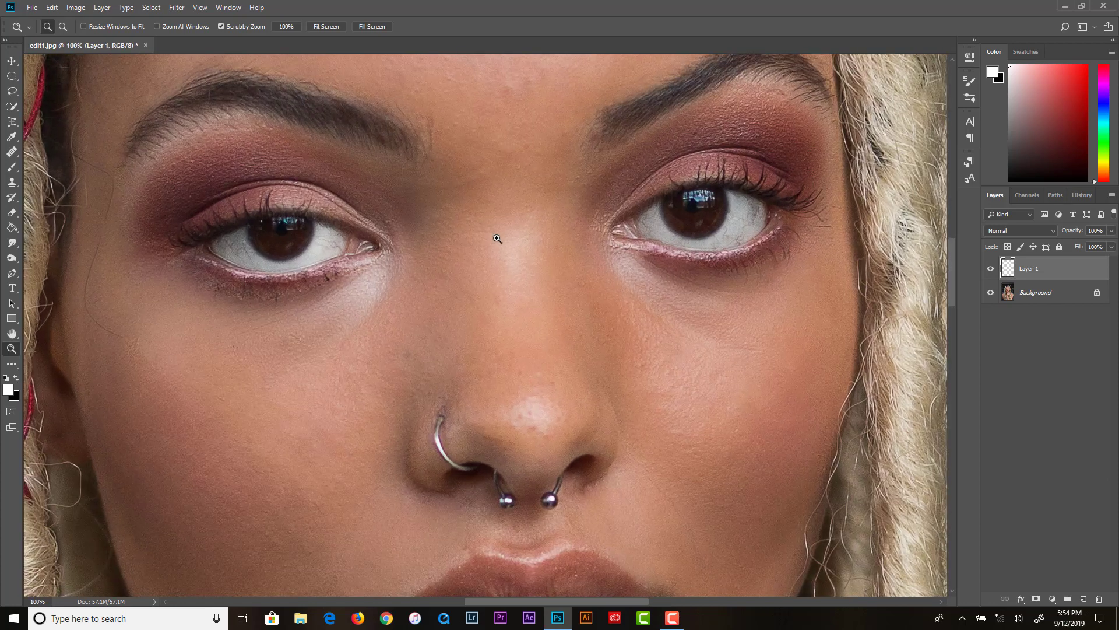
left_click(497, 238)
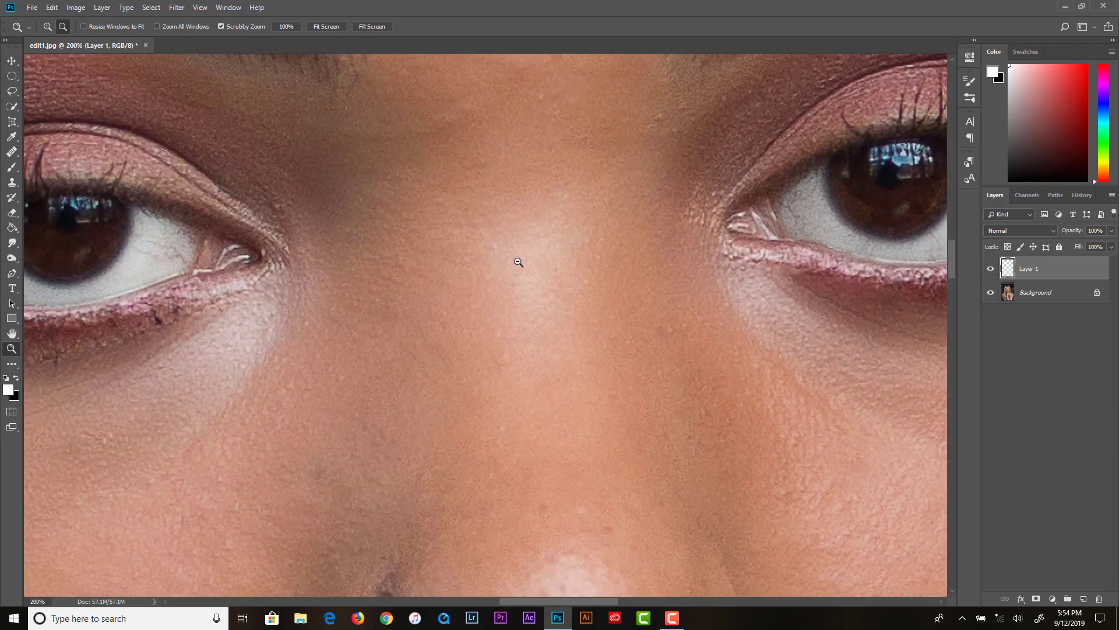
left_click(515, 258, "alt")
scroll(505, 245, "up", 2)
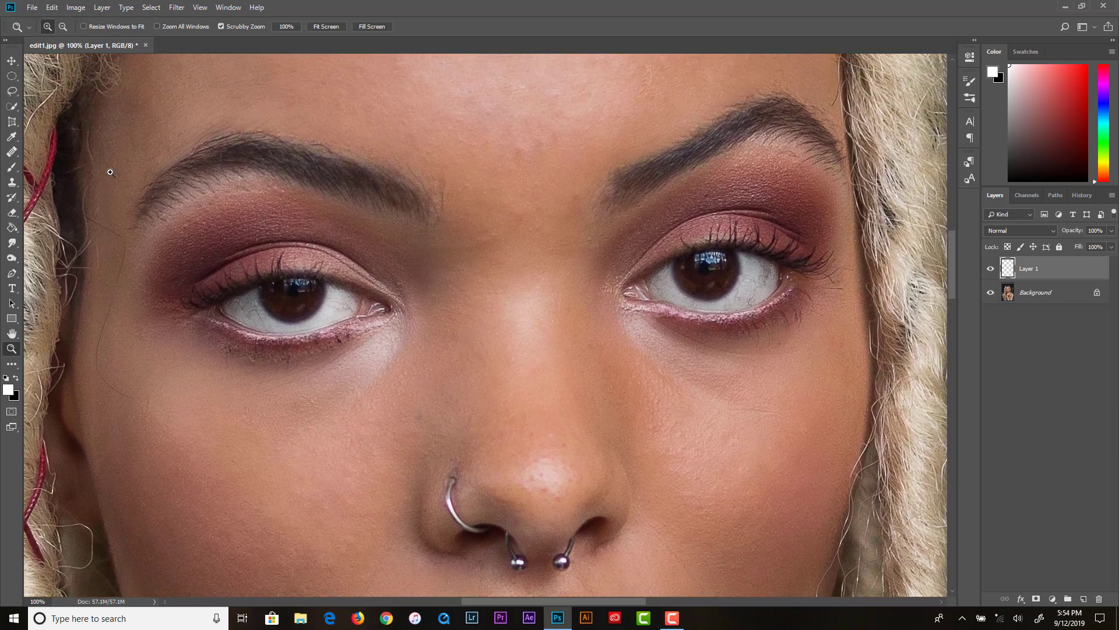
left_click(13, 168)
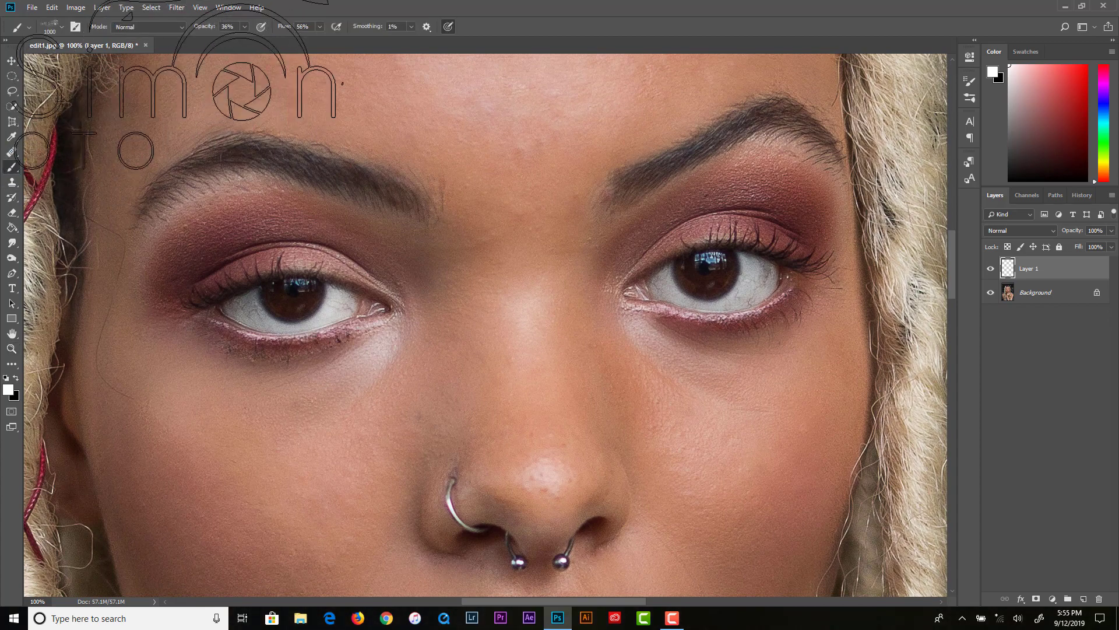
left_click(62, 27)
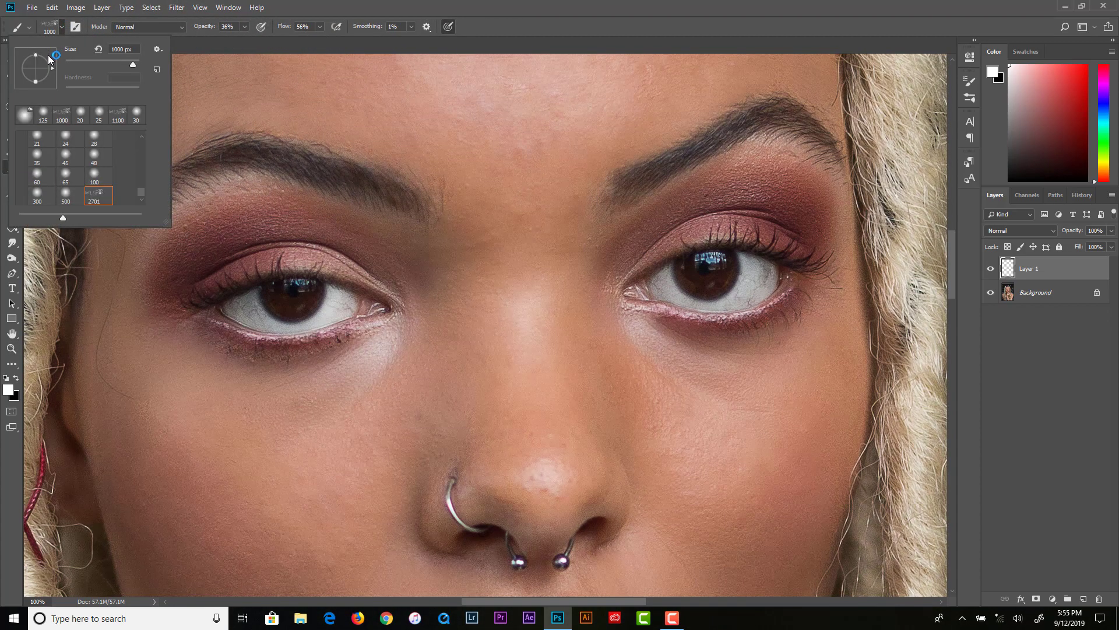
double_click(40, 193)
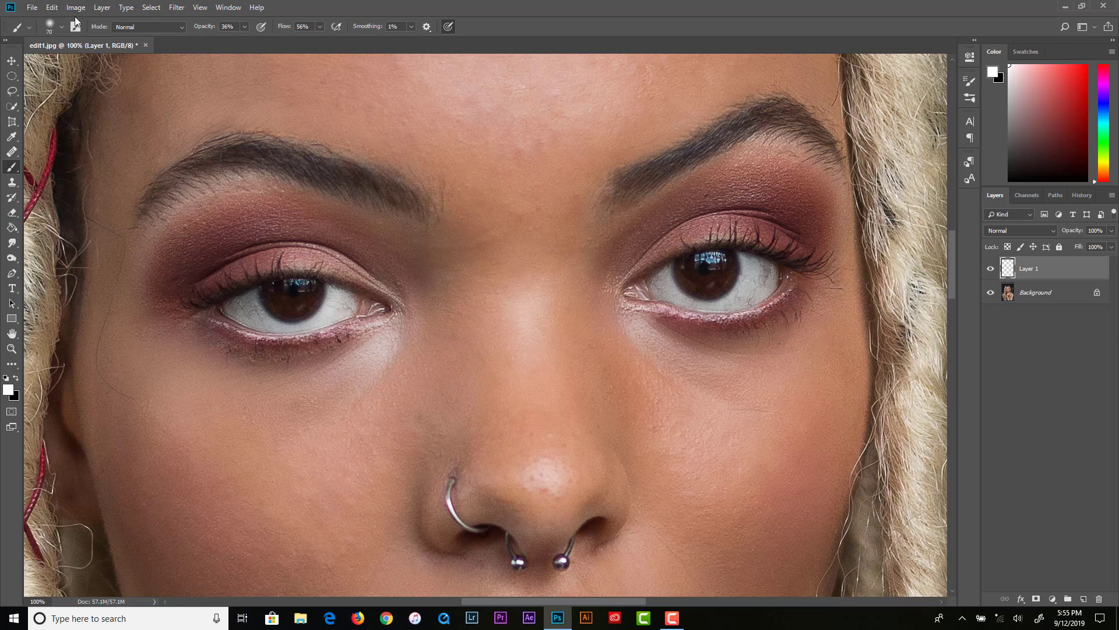
left_click(52, 31)
double_click(39, 195)
key("bracketleft")
key("bracketleft")
key("bracketleft")
key("bracketleft")
key("bracketleft")
key("bracketleft")
key("bracketleft")
key("bracketleft")
key("bracketleft")
key("bracketleft")
key("bracketleft")
key("bracketleft")
key("bracketleft")
mouse_move(281, 308)
left_mouse_down()
mouse_move(315, 301)
mouse_move(280, 316)
mouse_move(318, 301)
mouse_move(215, 332)
mouse_move(317, 304)
mouse_move(297, 317)
mouse_move(273, 307)
mouse_move(311, 304)
mouse_move(272, 306)
mouse_move(312, 305)
mouse_move(267, 305)
mouse_move(322, 305)
mouse_move(274, 310)
mouse_move(307, 314)
left_mouse_up()
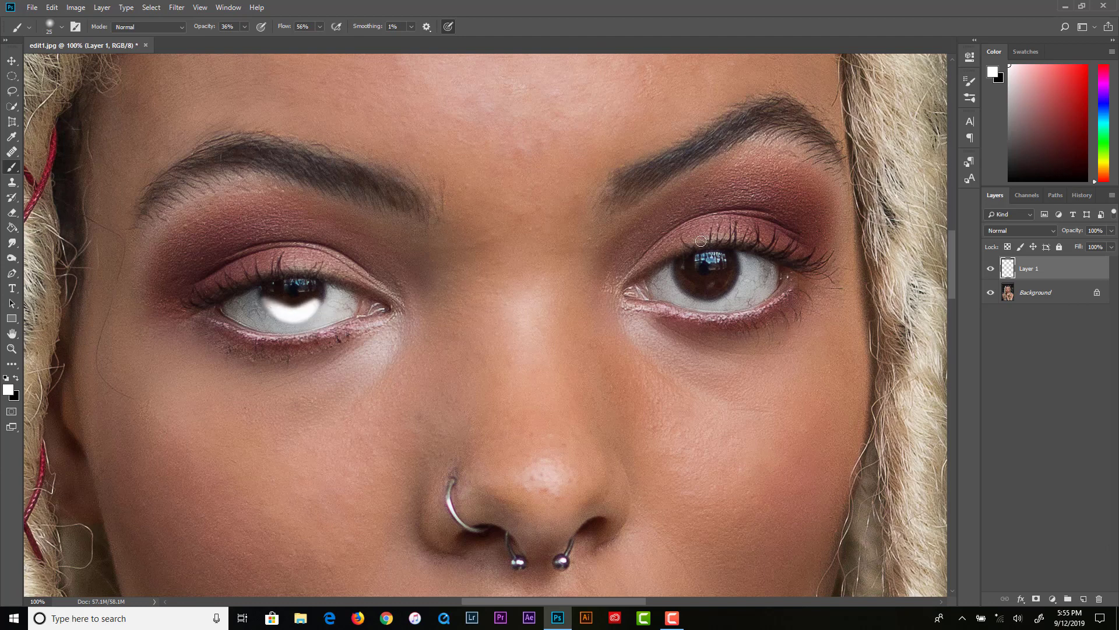
mouse_move(731, 277)
left_mouse_down()
mouse_move(701, 291)
mouse_move(714, 293)
mouse_move(733, 277)
mouse_move(689, 283)
mouse_move(723, 293)
mouse_move(733, 277)
mouse_move(681, 284)
mouse_move(730, 283)
mouse_move(717, 290)
mouse_move(685, 283)
mouse_move(733, 280)
mouse_move(686, 281)
mouse_move(733, 283)
mouse_move(703, 297)
mouse_move(730, 284)
mouse_move(683, 284)
mouse_move(733, 283)
mouse_move(704, 298)
mouse_move(695, 288)
mouse_move(731, 277)
mouse_move(681, 281)
mouse_move(707, 282)
left_mouse_up()
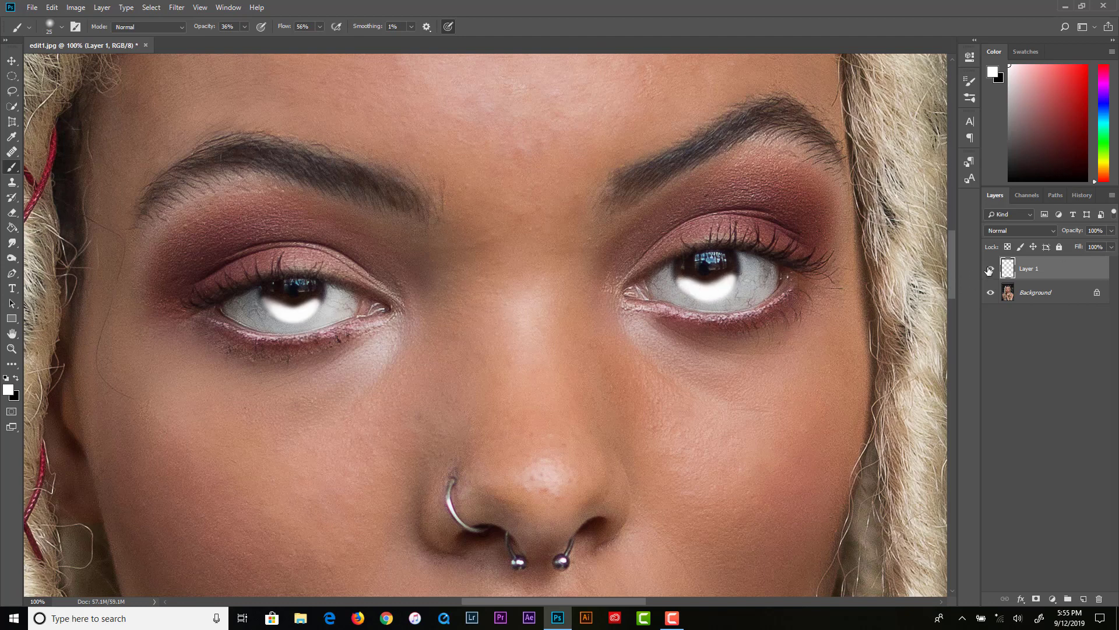
Set Layer 1's blend mode to Overlay and its opacity to 42%.
left_click(1024, 232)
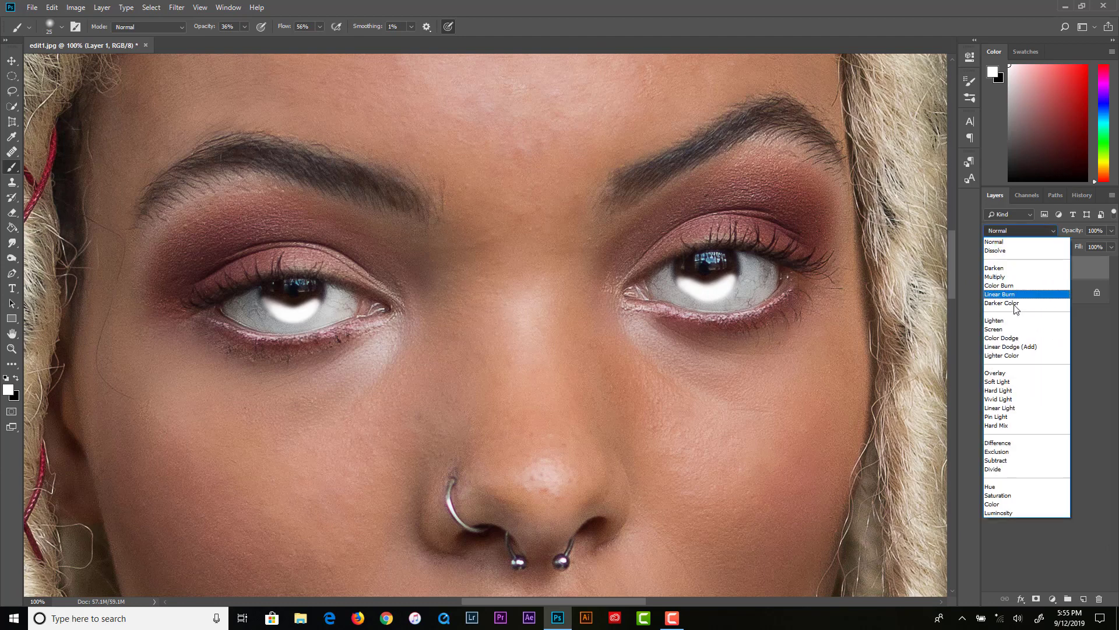
left_click(1010, 373)
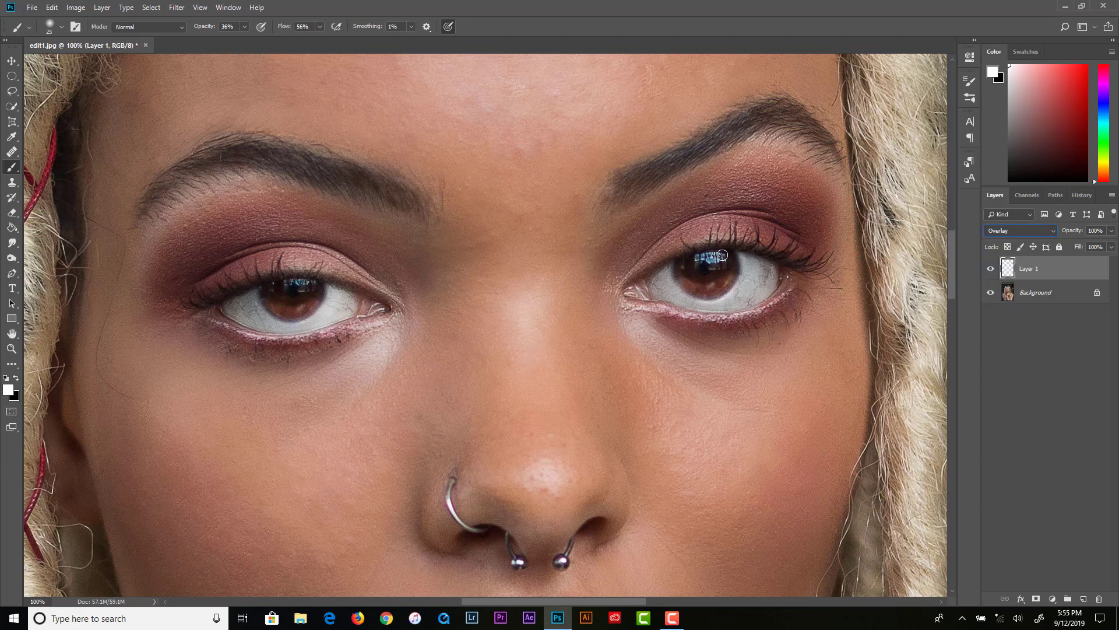
left_click(1112, 231)
left_click_drag(1076, 243, 1075, 243)
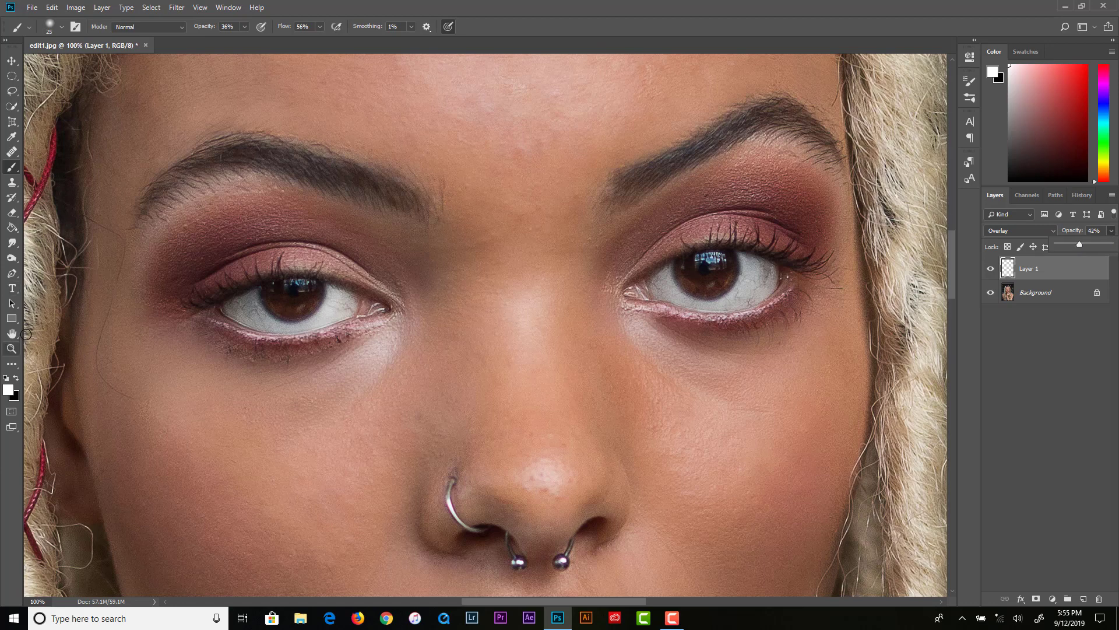
Compare the eyes in the wider portrait with Layer 1 shown and hidden.
left_click(11, 348)
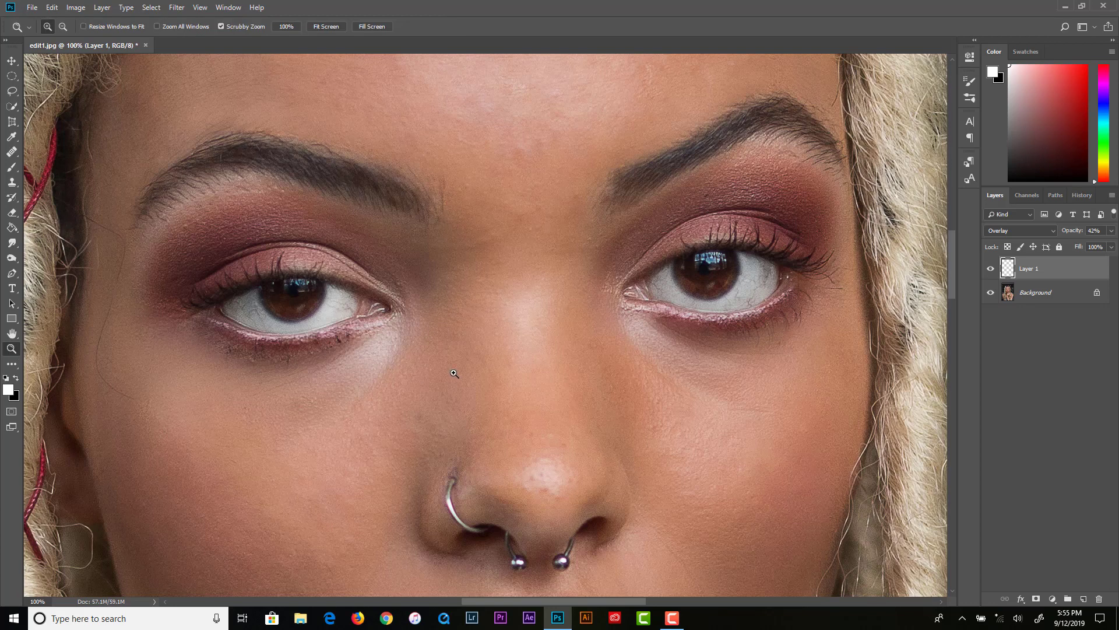
left_click(463, 324, "alt")
left_click(463, 324, "alt")
left_click(463, 324, "alt")
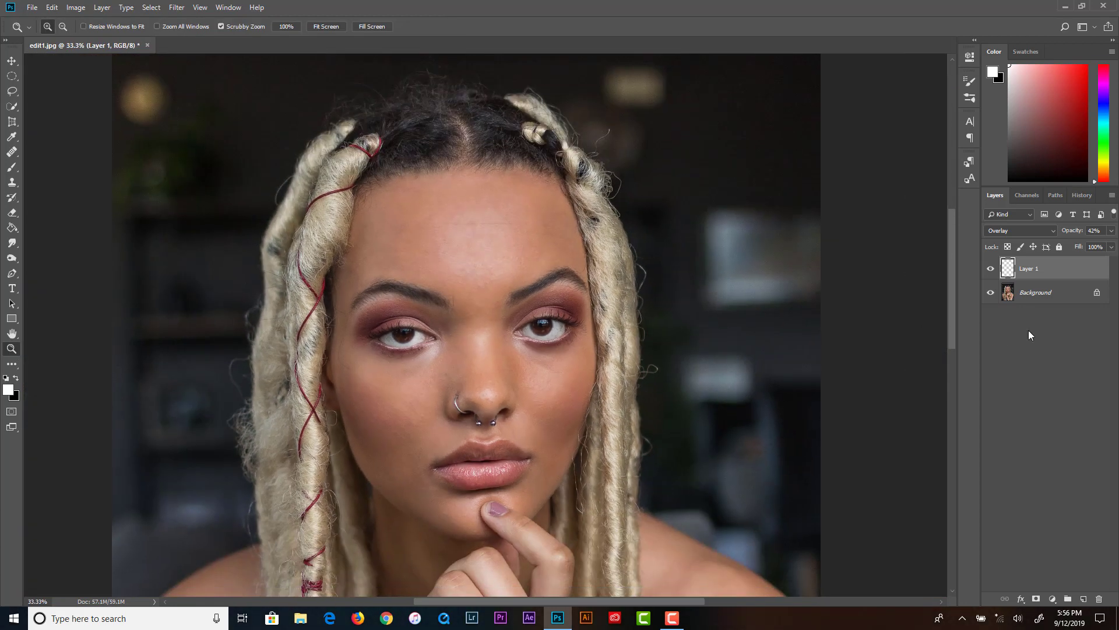
left_click(990, 270)
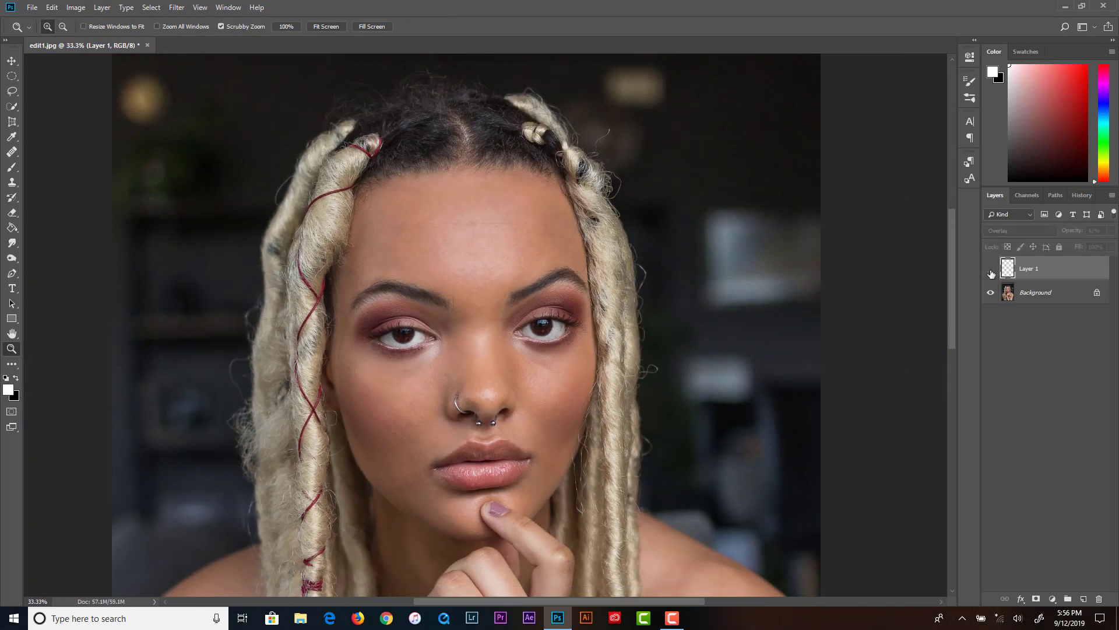
left_click(991, 270)
left_click(990, 269)
left_click(990, 269)
left_click(990, 270)
left_click(990, 269)
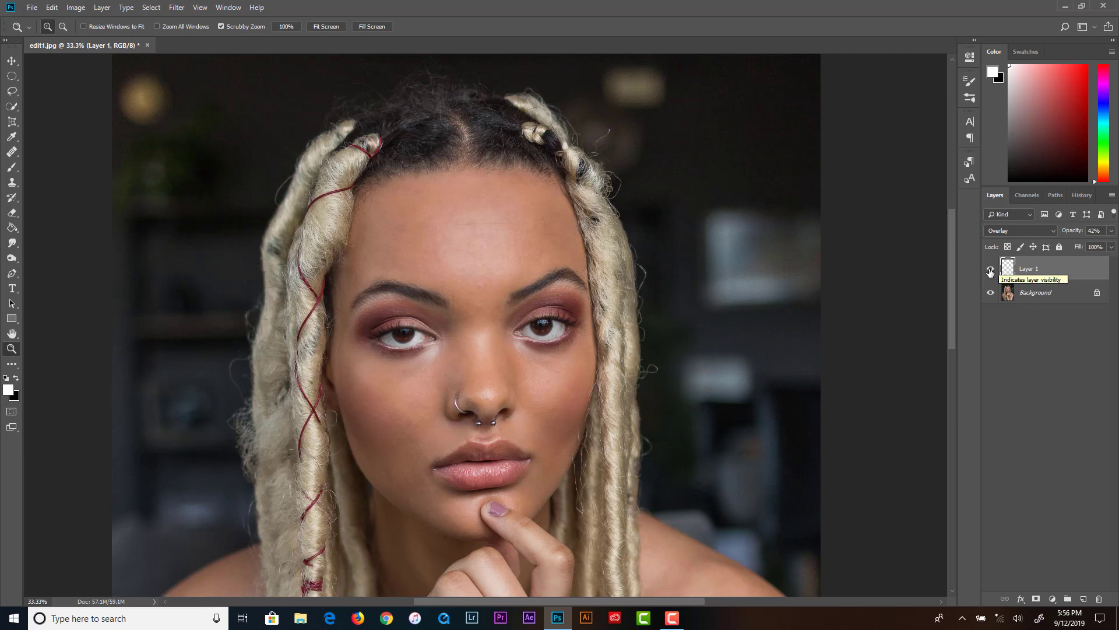
left_click(991, 270)
left_click(991, 271)
Merge Layer 1 with the Background using Merge Visible.
left_click(102, 7)
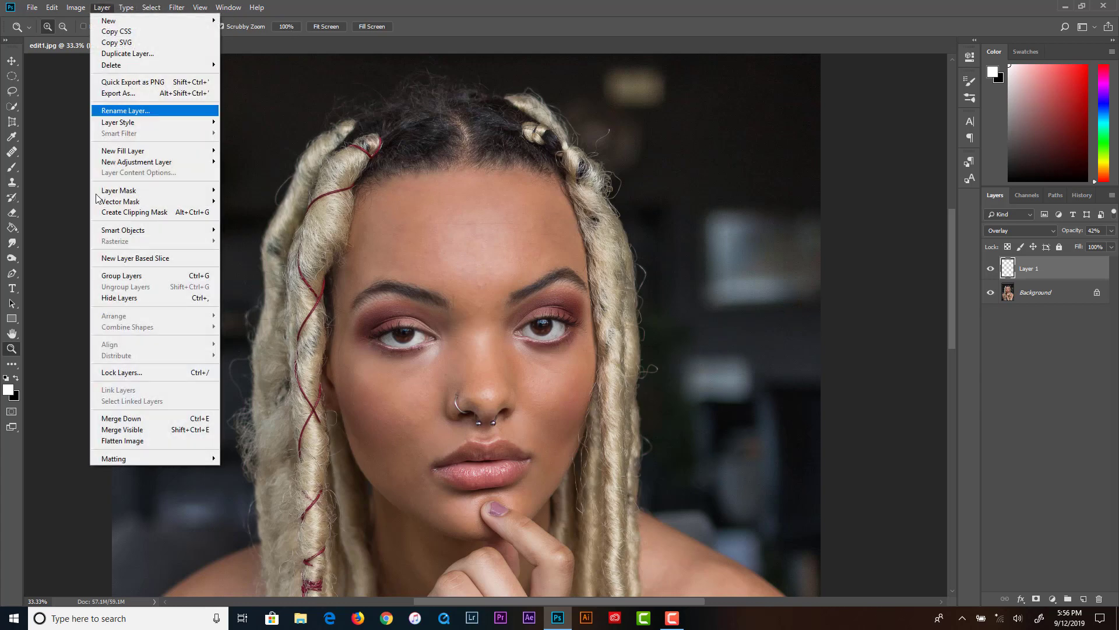
left_click(129, 432)
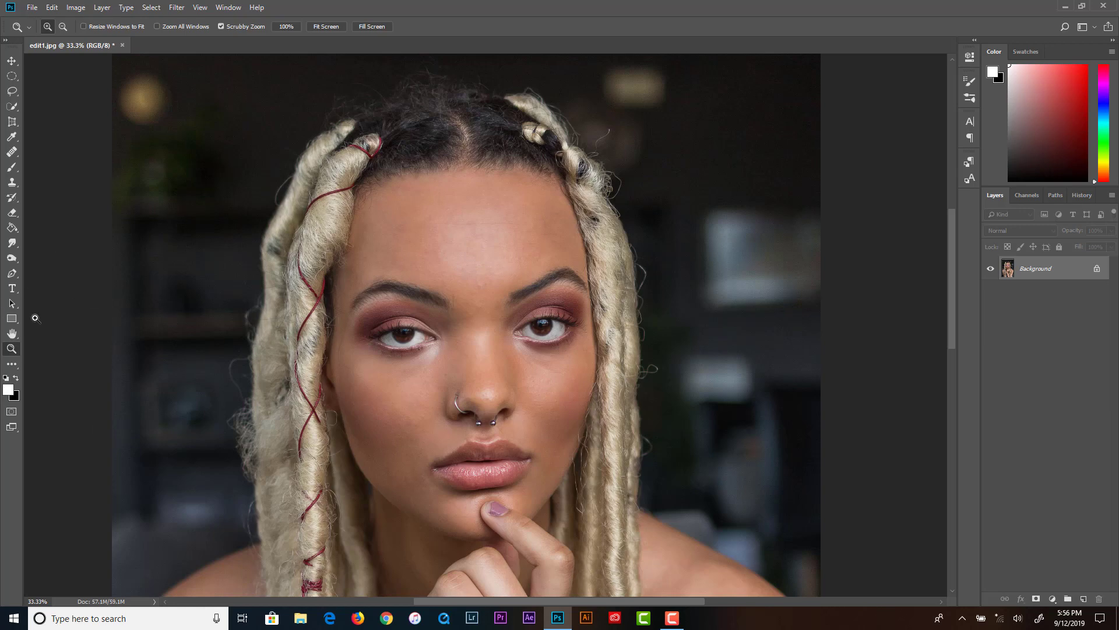
Select the woman's face, hair, shoulders and arms with the Quick Selection tool at a 200 px brush size.
double_click(13, 335)
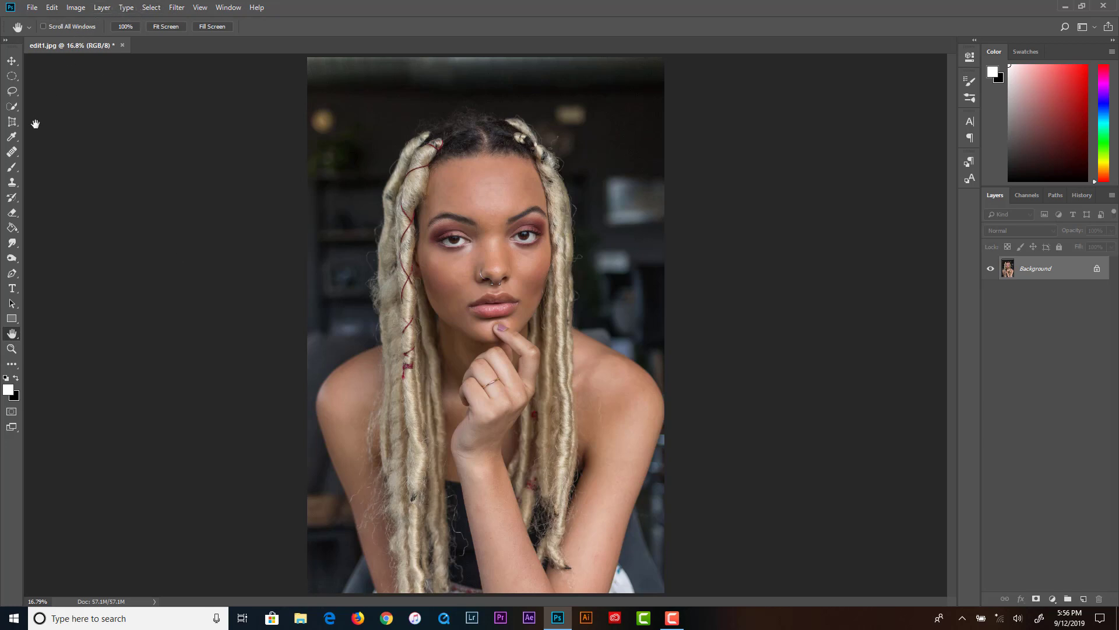
left_click(13, 107)
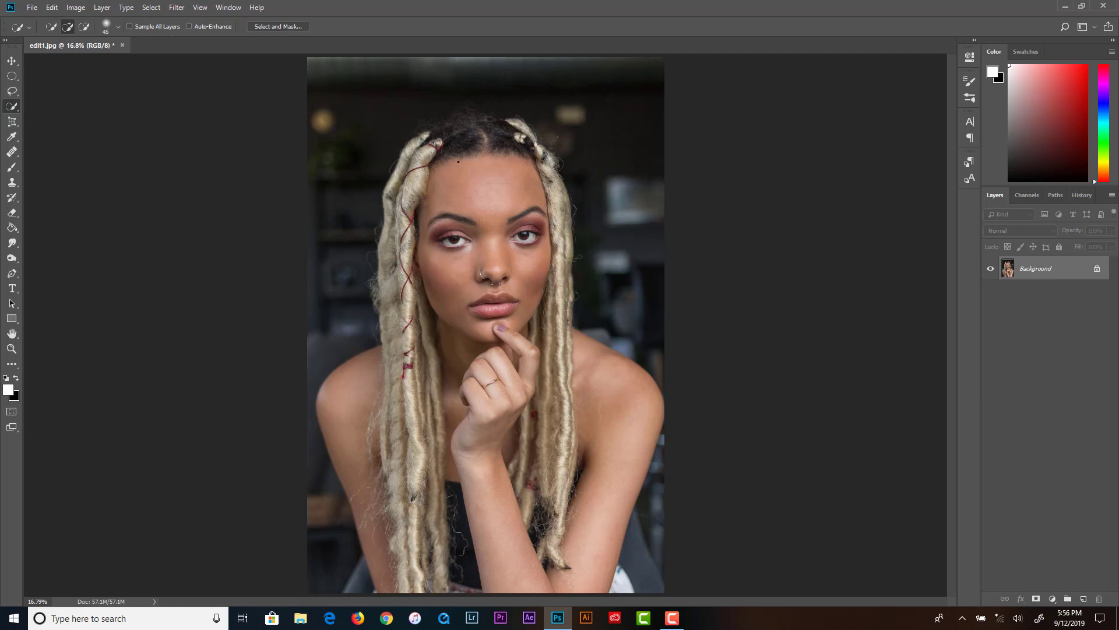
key("bracketright")
mouse_move(507, 217)
left_mouse_down()
mouse_move(510, 187)
mouse_move(462, 190)
mouse_move(419, 157)
mouse_move(397, 250)
mouse_move(399, 357)
mouse_move(363, 370)
mouse_move(348, 395)
mouse_move(360, 418)
mouse_move(357, 473)
left_mouse_up()
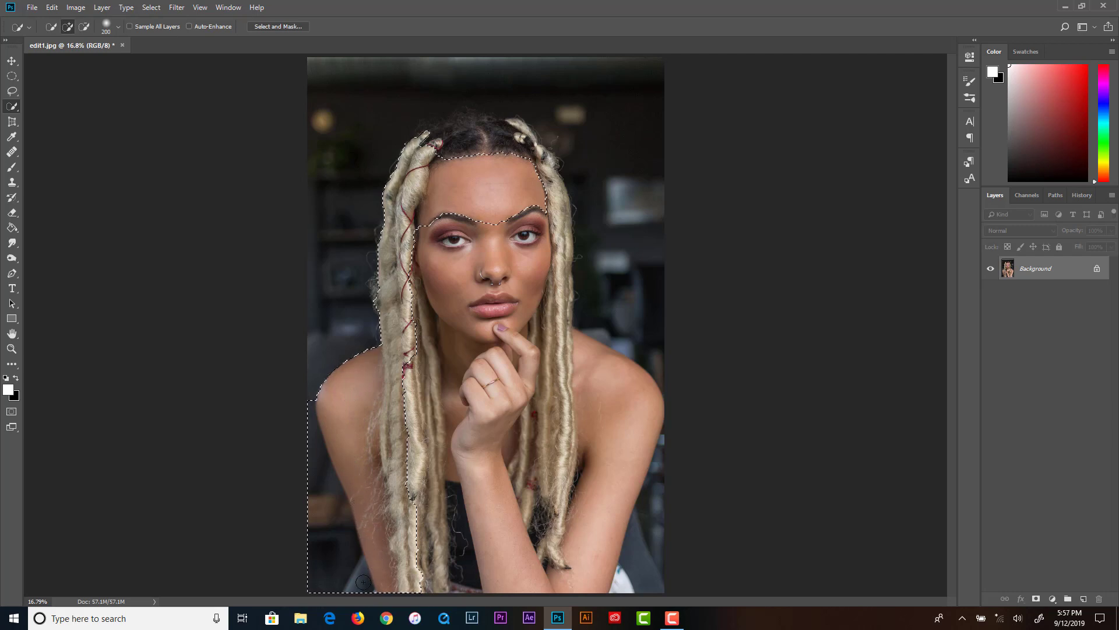
mouse_move(420, 573)
left_mouse_down()
mouse_move(512, 587)
mouse_move(638, 581)
left_mouse_up()
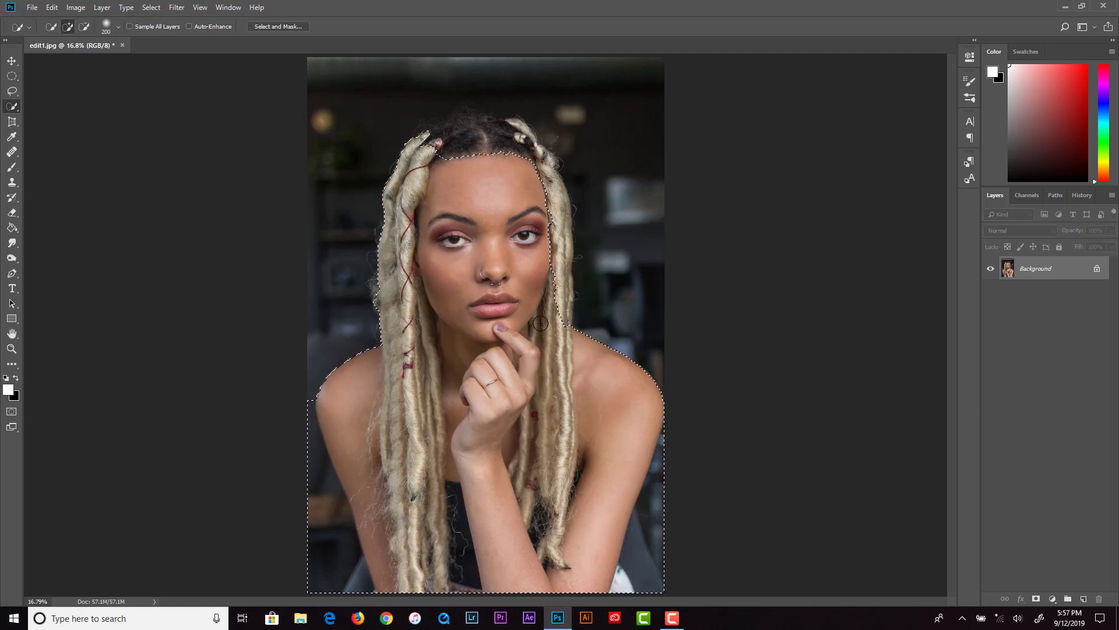
mouse_move(541, 323)
left_mouse_down()
mouse_move(558, 286)
mouse_move(534, 149)
mouse_move(517, 134)
mouse_move(437, 142)
left_mouse_up()
left_click_drag(432, 143, 429, 137)
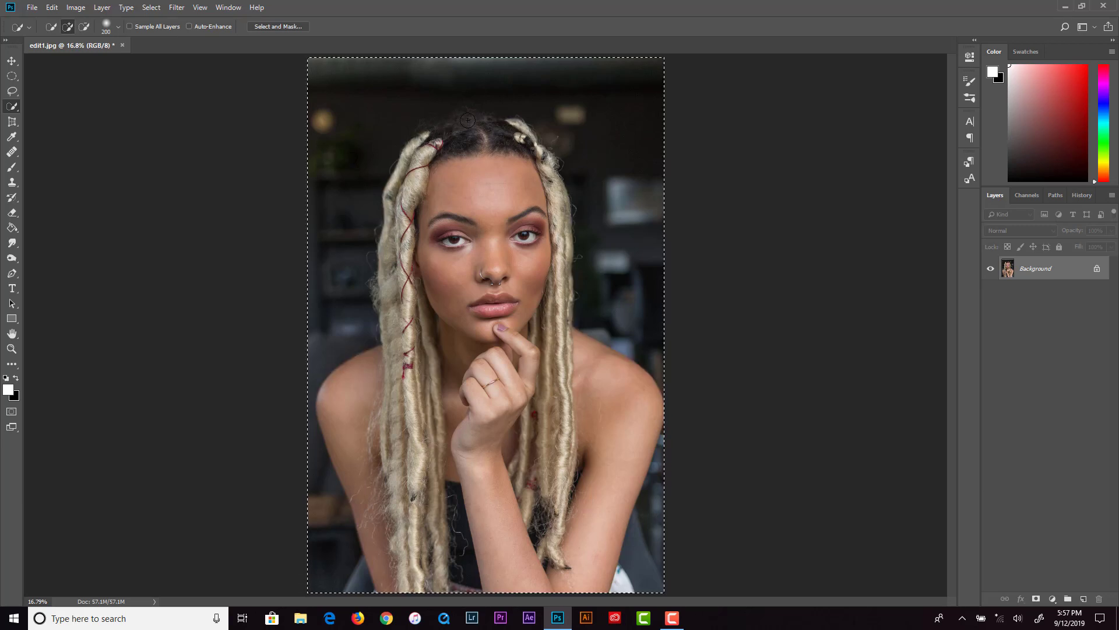
Subtract the background above the head and beside the hair, shoulders and arms from the selection.
left_click(84, 26)
mouse_move(485, 61)
left_mouse_down()
mouse_move(504, 82)
mouse_move(490, 93)
mouse_move(451, 85)
mouse_move(527, 100)
mouse_move(416, 94)
mouse_move(363, 152)
mouse_move(349, 198)
mouse_move(383, 119)
mouse_move(449, 88)
mouse_move(512, 80)
mouse_move(551, 92)
mouse_move(590, 141)
left_mouse_up()
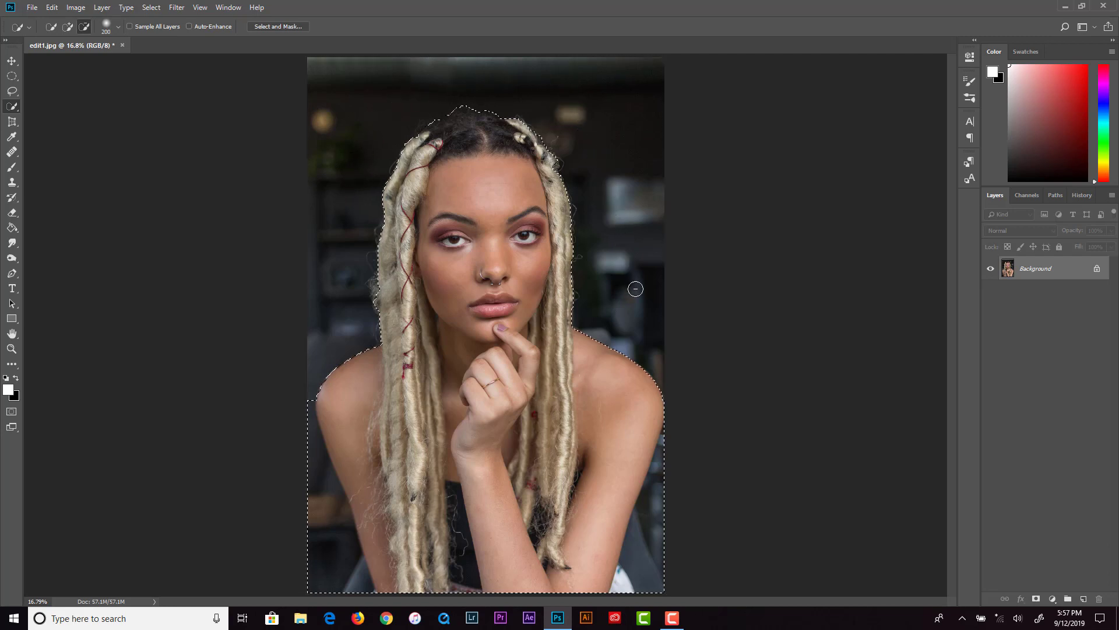
left_click_drag(674, 462, 662, 542)
left_click_drag(672, 449, 672, 444)
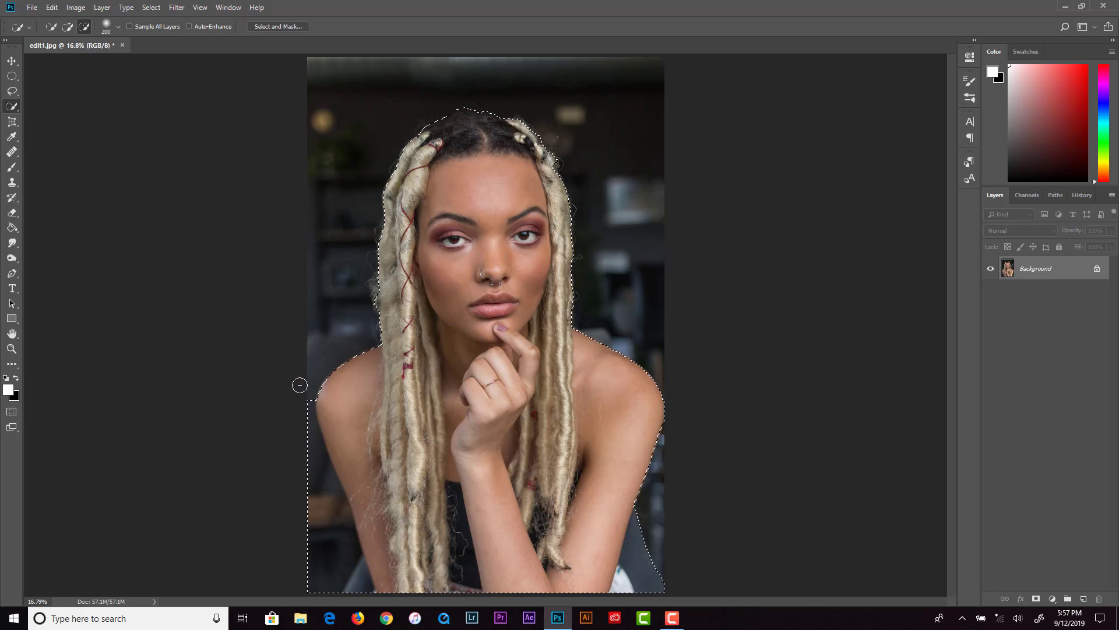
left_click_drag(302, 404, 342, 544)
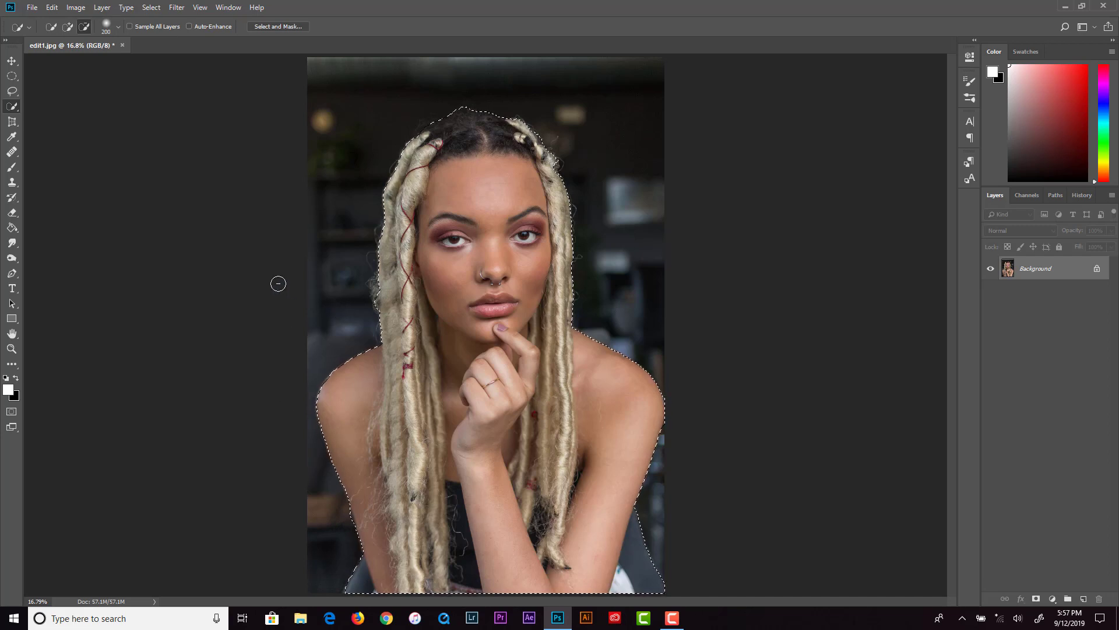
Refine the selection along the arm on the portrait's left side, subtracting background with a 90 px Quick Selection brush.
left_click(11, 349)
left_click(467, 217)
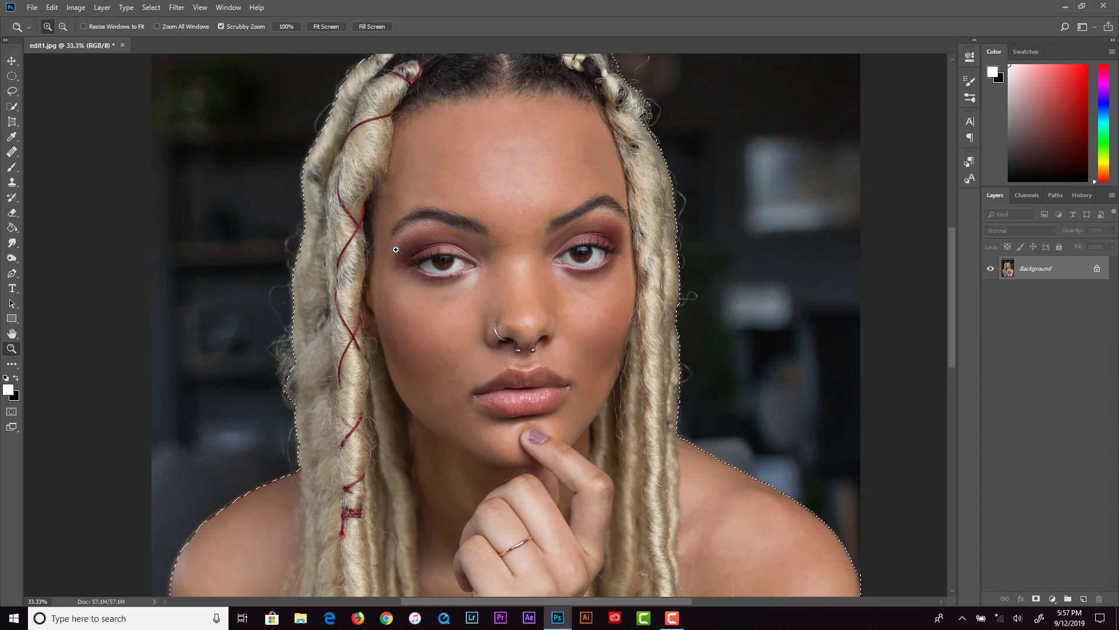
left_click(396, 250)
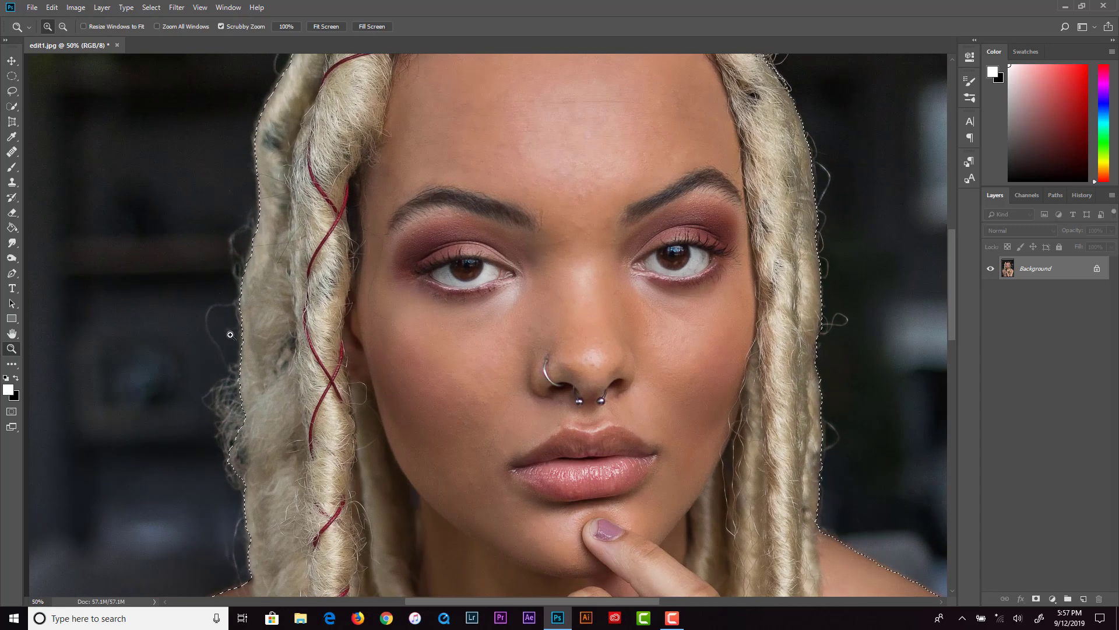
left_click(12, 106)
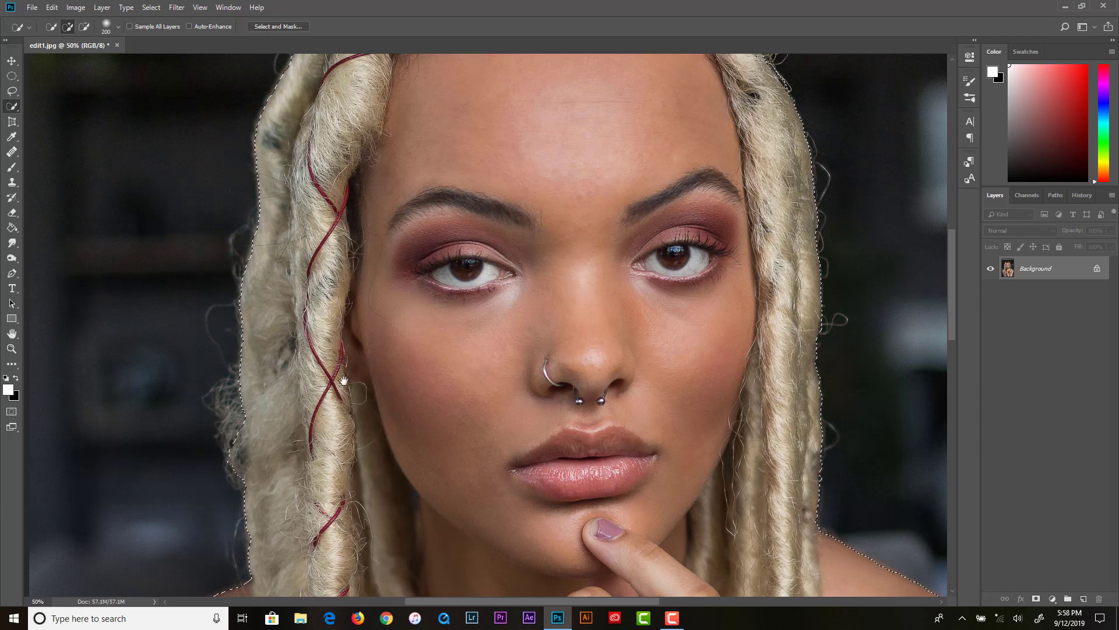
left_click_drag(346, 382, 402, 17)
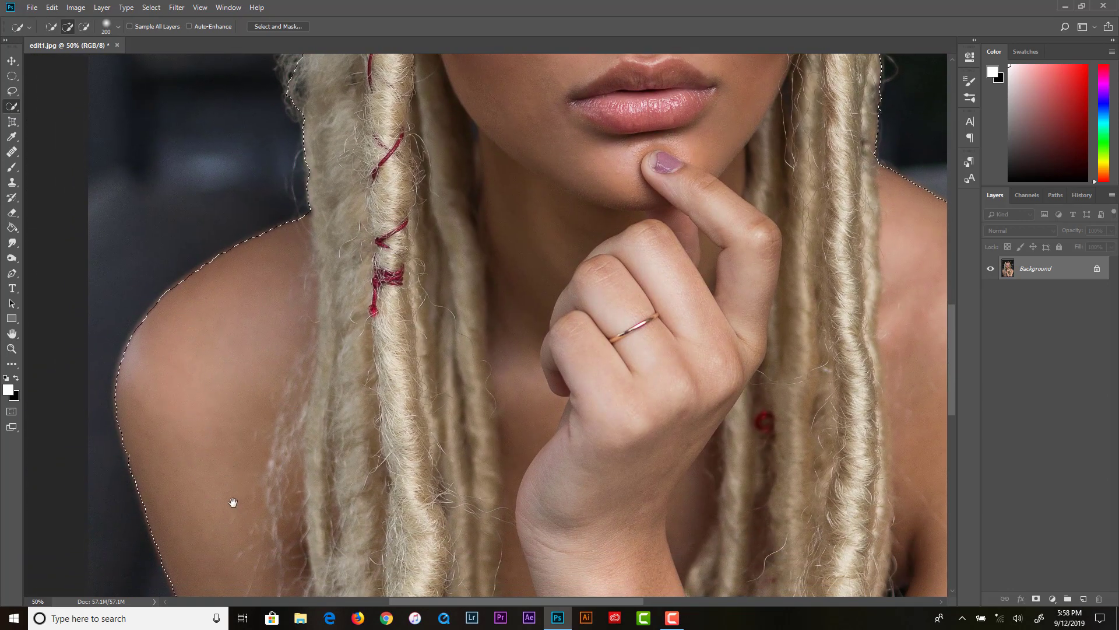
left_click_drag(251, 466, 198, 303)
left_click_drag(247, 473, 232, 295)
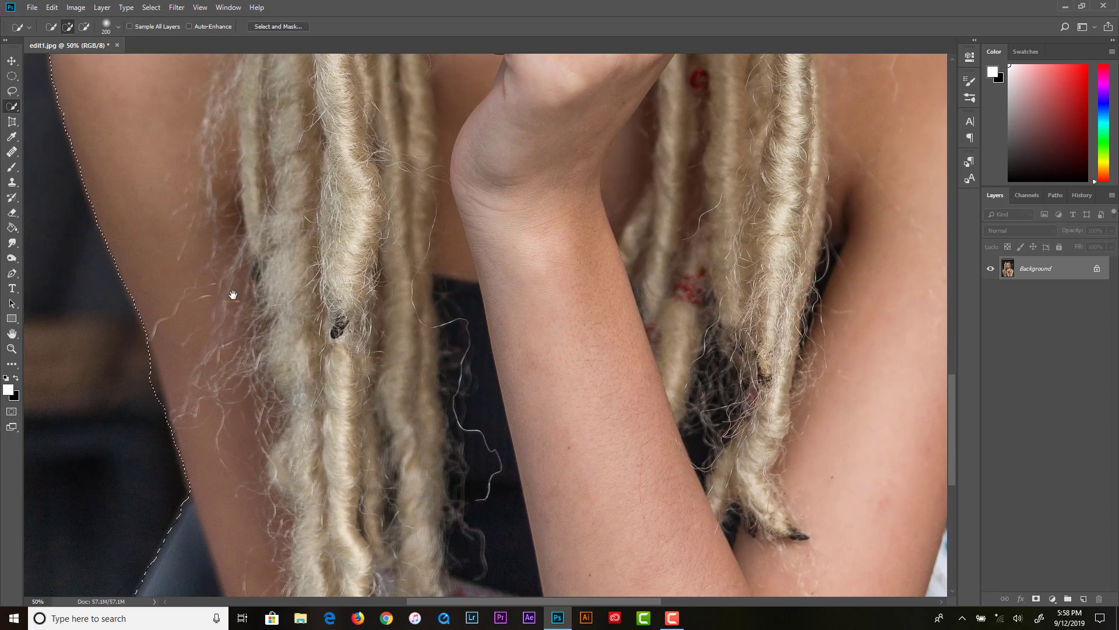
left_click(85, 27)
key("bracketleft")
key("bracketleft")
key("bracketleft")
key("bracketleft")
key("bracketleft")
left_click_drag(140, 373, 165, 468)
scroll(314, 422, "down", 5)
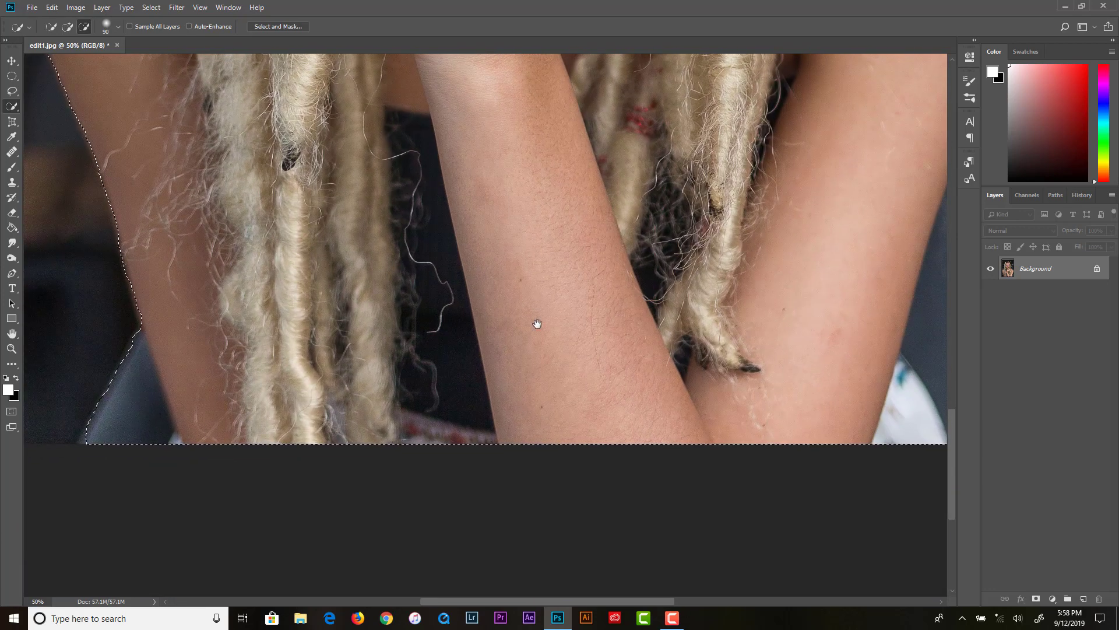
Refine the selection around the arm, shoulder and hair on the portrait's right side, subtracting background beside the dreadlocks near the head.
left_click_drag(537, 325, 327, 342)
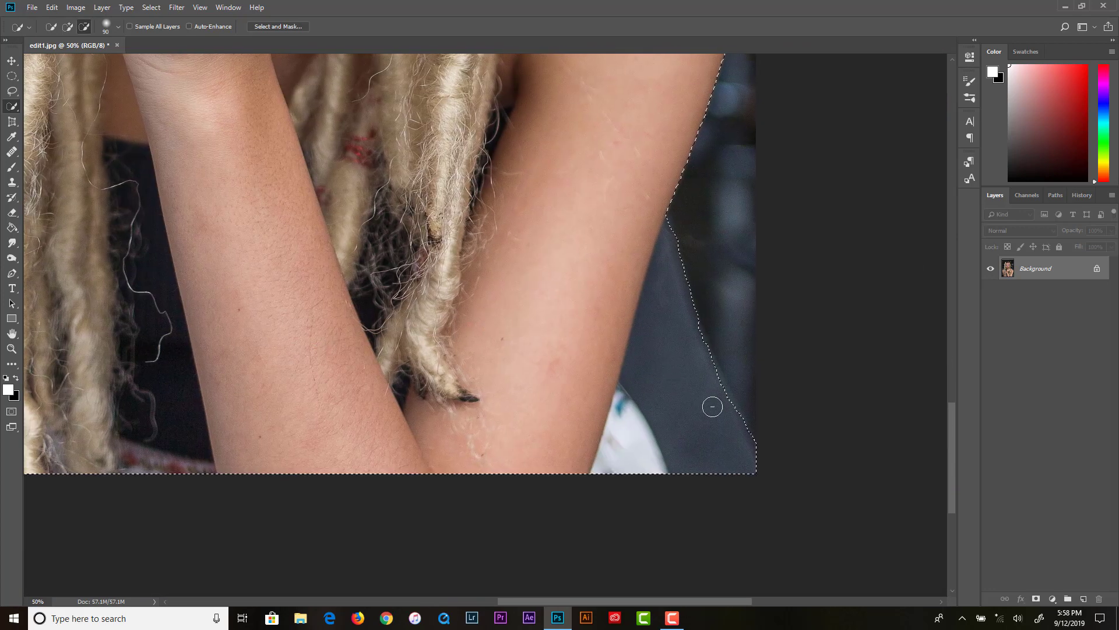
left_click(68, 26)
left_click_drag(615, 110, 554, 362)
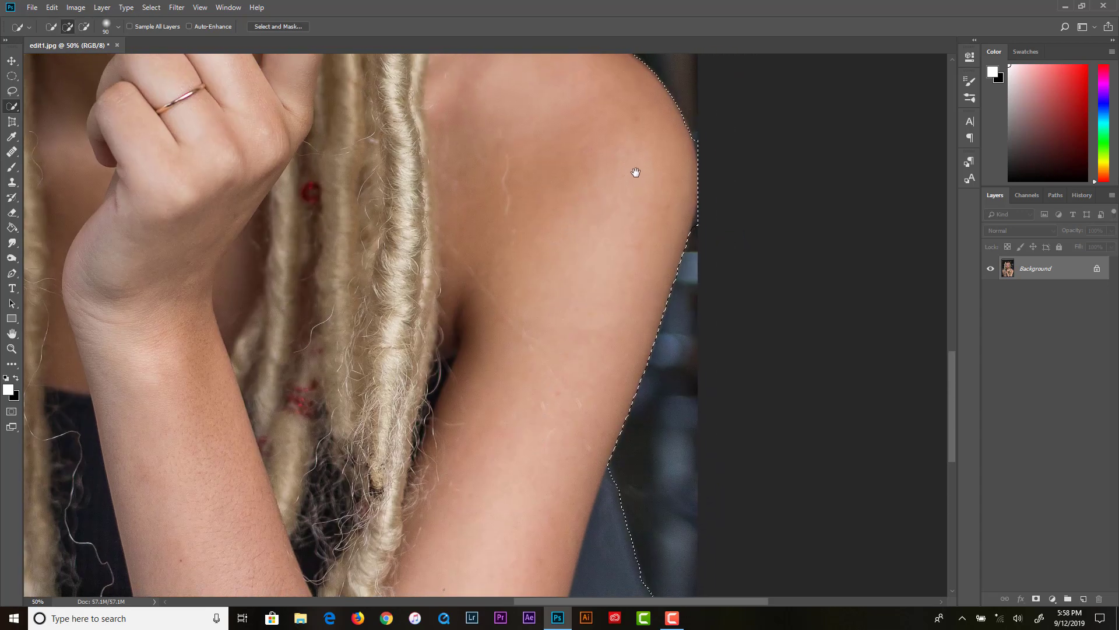
left_click_drag(632, 169, 585, 295)
left_click_drag(455, 234, 544, 422)
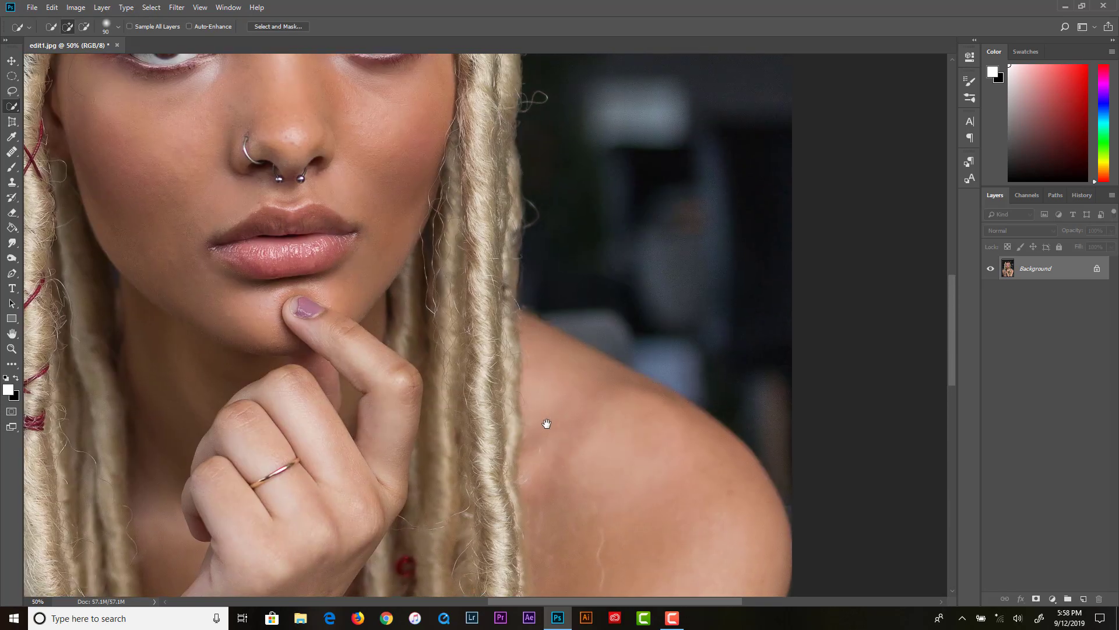
left_click_drag(527, 180, 509, 397)
left_click_drag(480, 184, 525, 373)
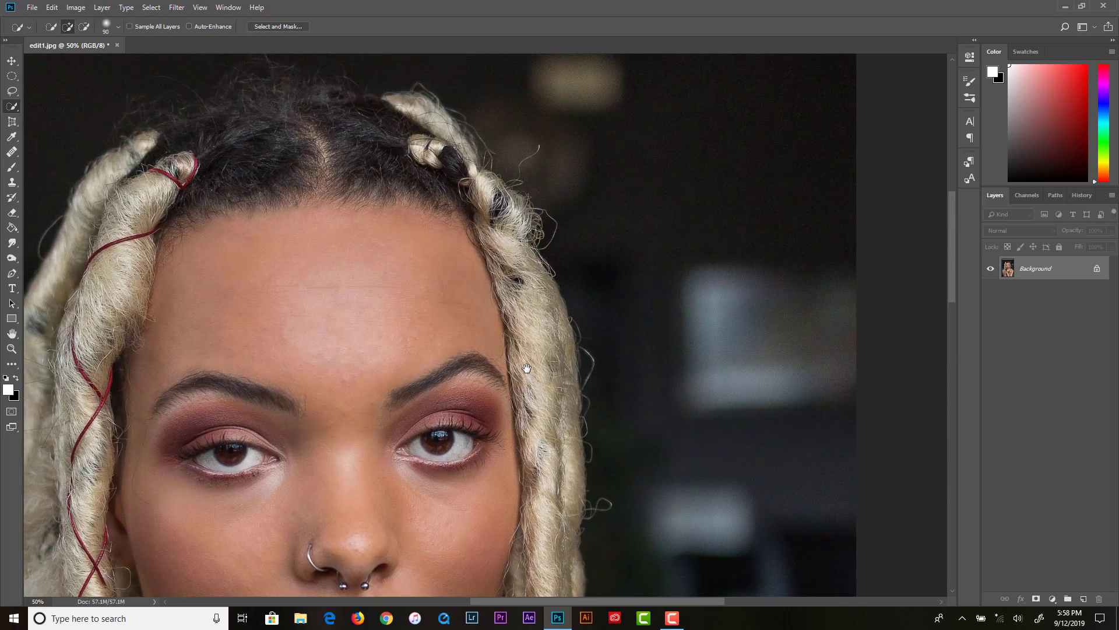
left_click(84, 26)
left_click_drag(500, 133, 492, 142)
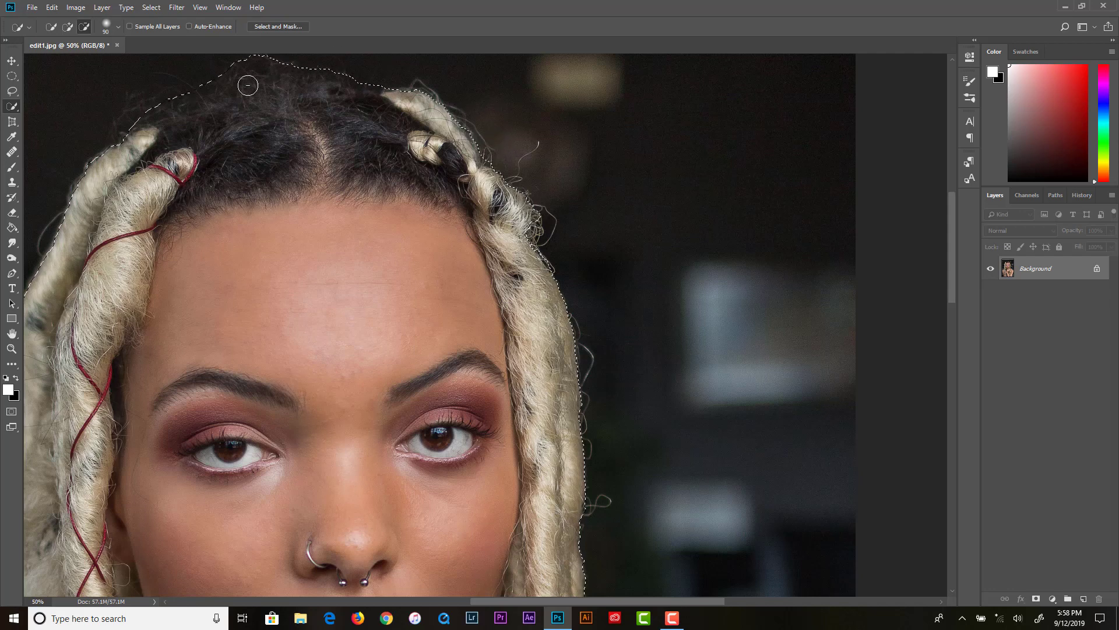
Save the selection of the woman as a new channel named 1 in edit1.jpg.
double_click(12, 333)
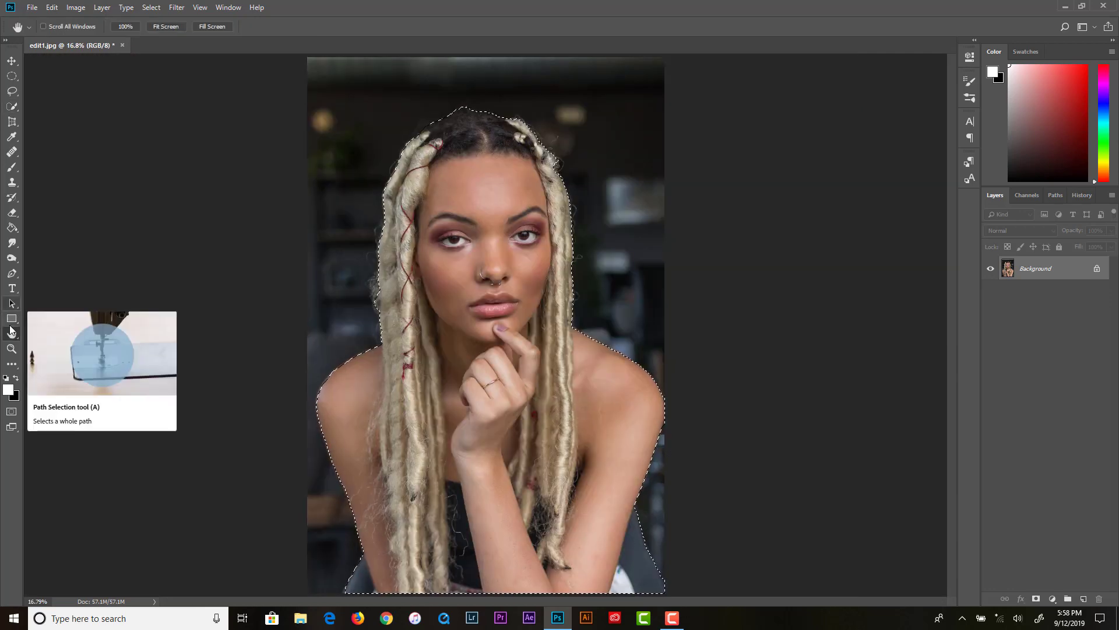
left_click(151, 8)
left_click(193, 254)
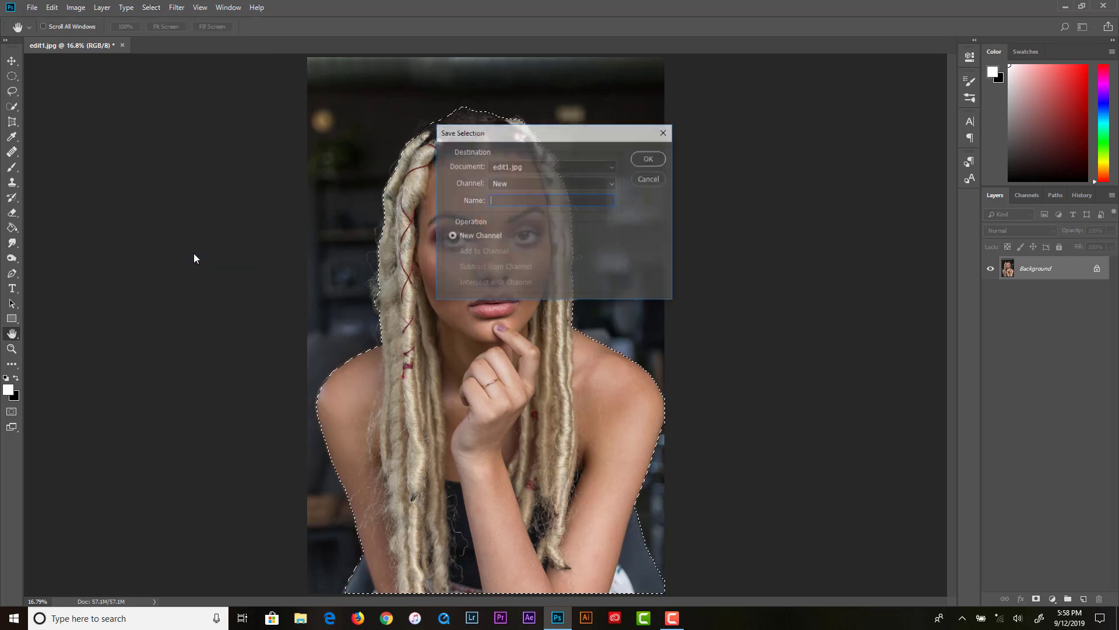
type("1")
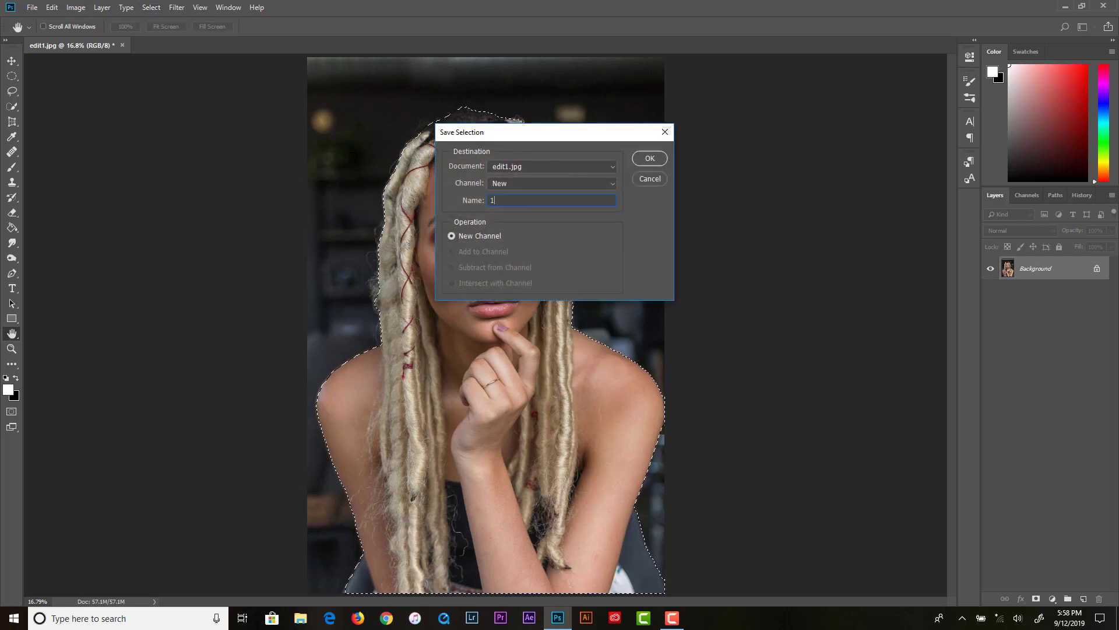
left_click(657, 162)
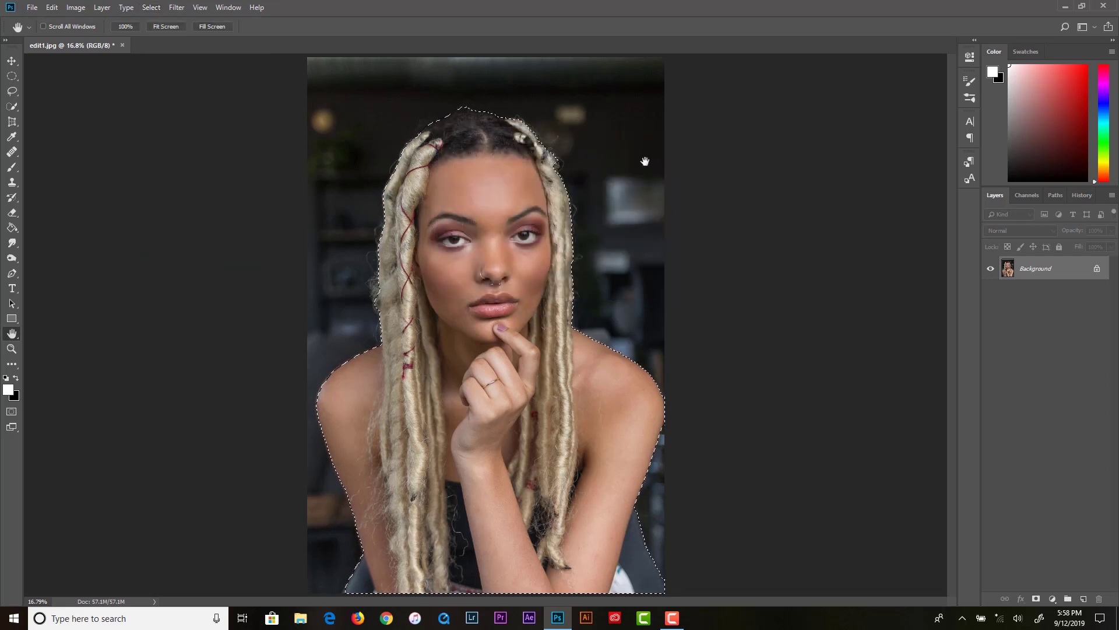
Invert the selection to cover the background and add a Brightness/Contrast adjustment layer masked to it.
left_click(153, 8)
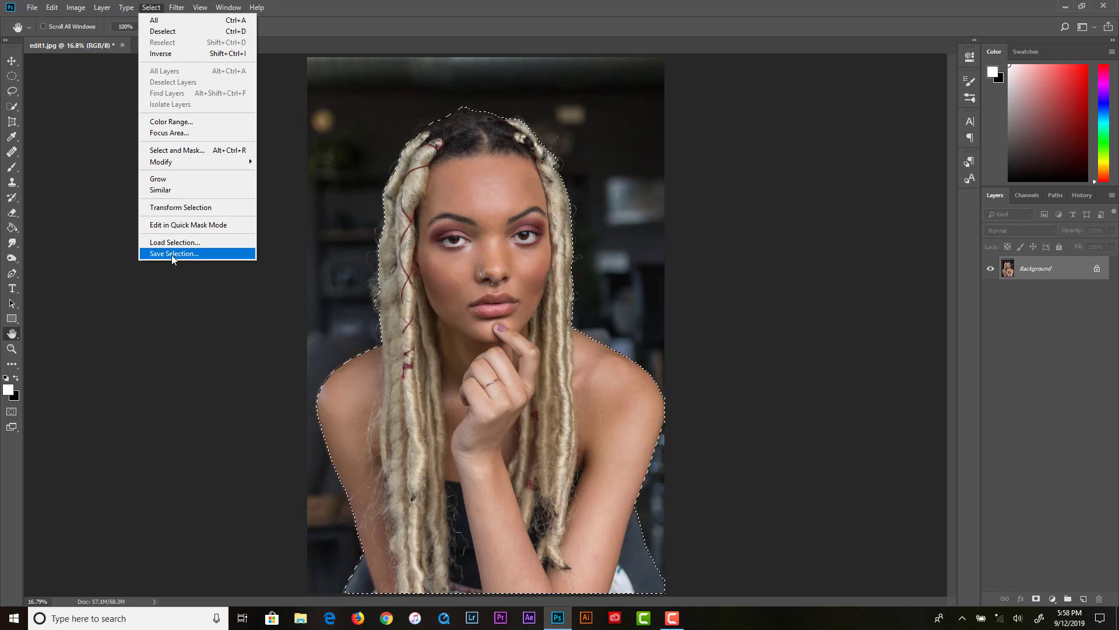
left_click(165, 55)
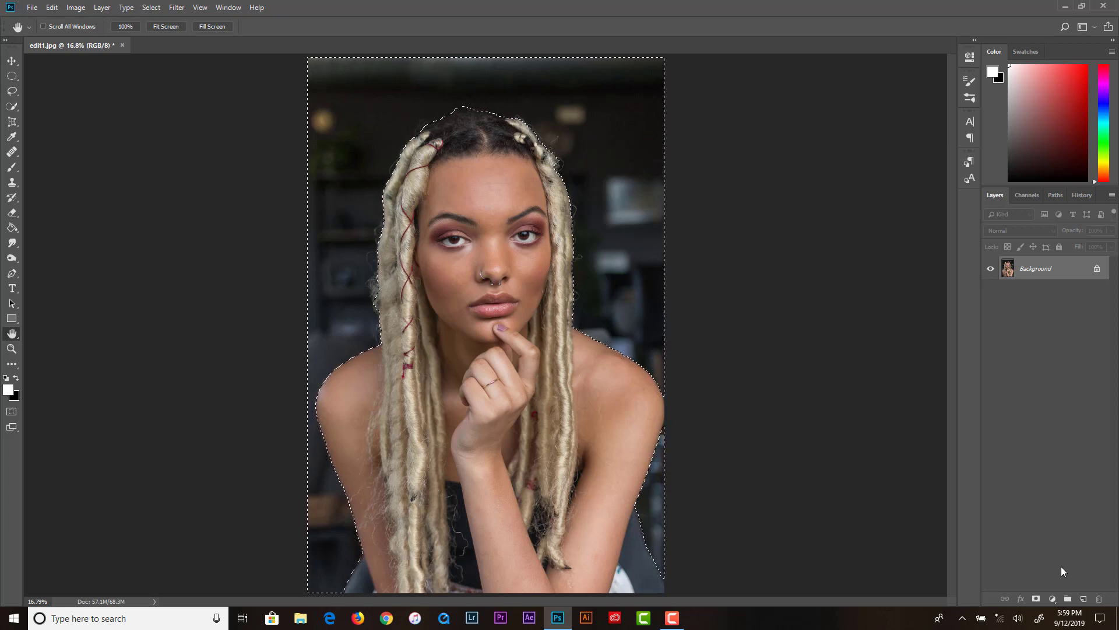
left_click(1054, 598)
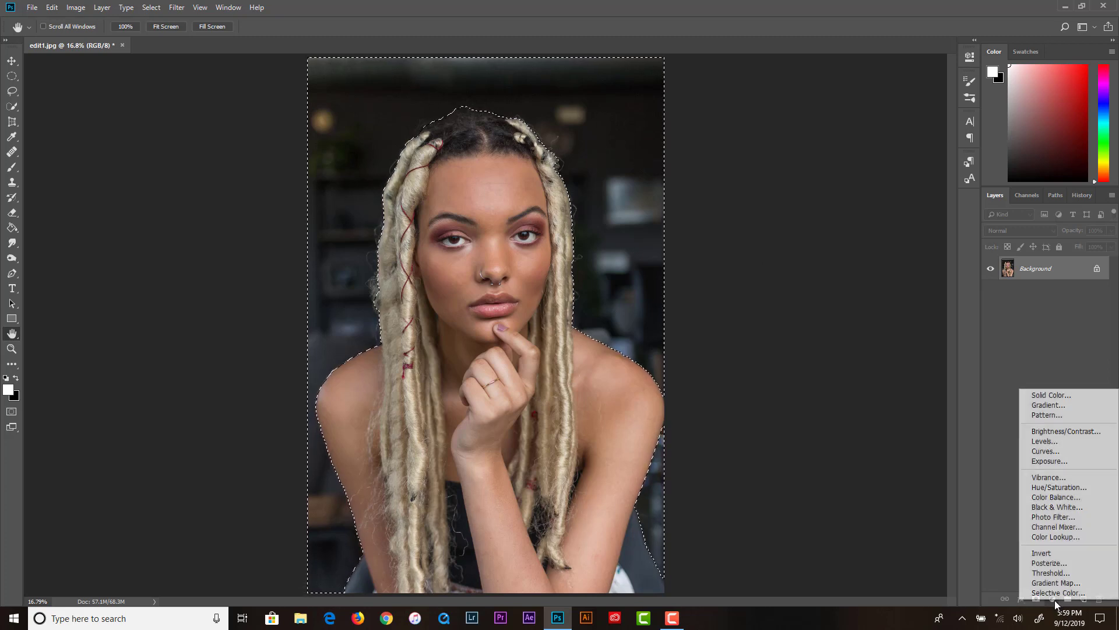
left_click(1059, 432)
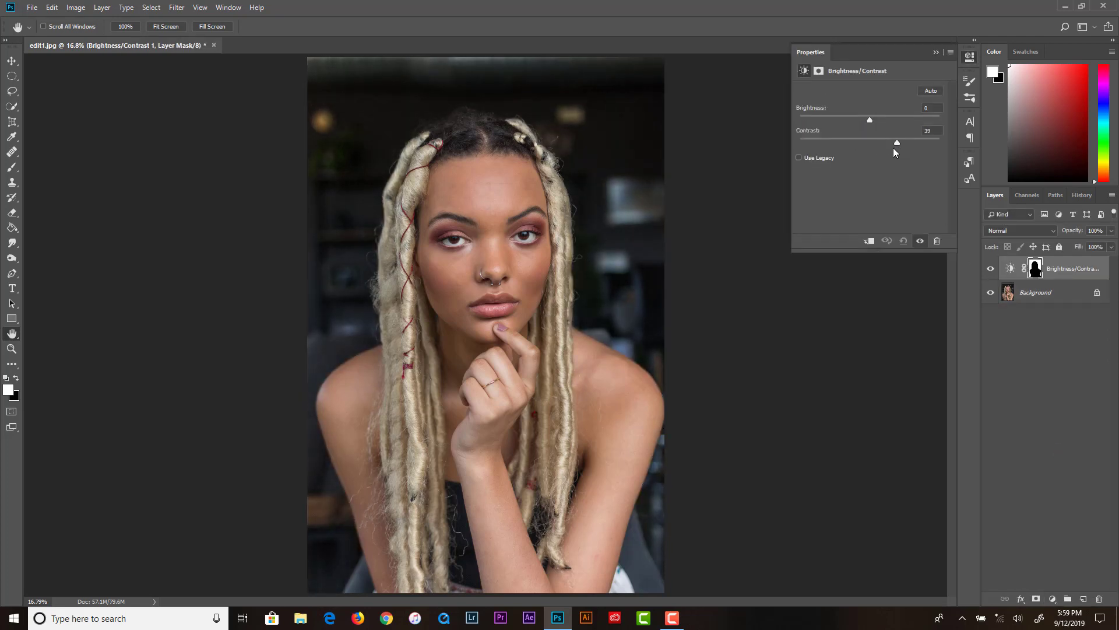
Set the background adjustment's brightness to -11 and contrast to 23.
left_click_drag(895, 144, 865, 135)
mouse_move(864, 127)
left_mouse_down()
mouse_move(851, 125)
mouse_move(868, 137)
left_mouse_up()
left_click_drag(865, 122, 861, 124)
left_click(935, 53)
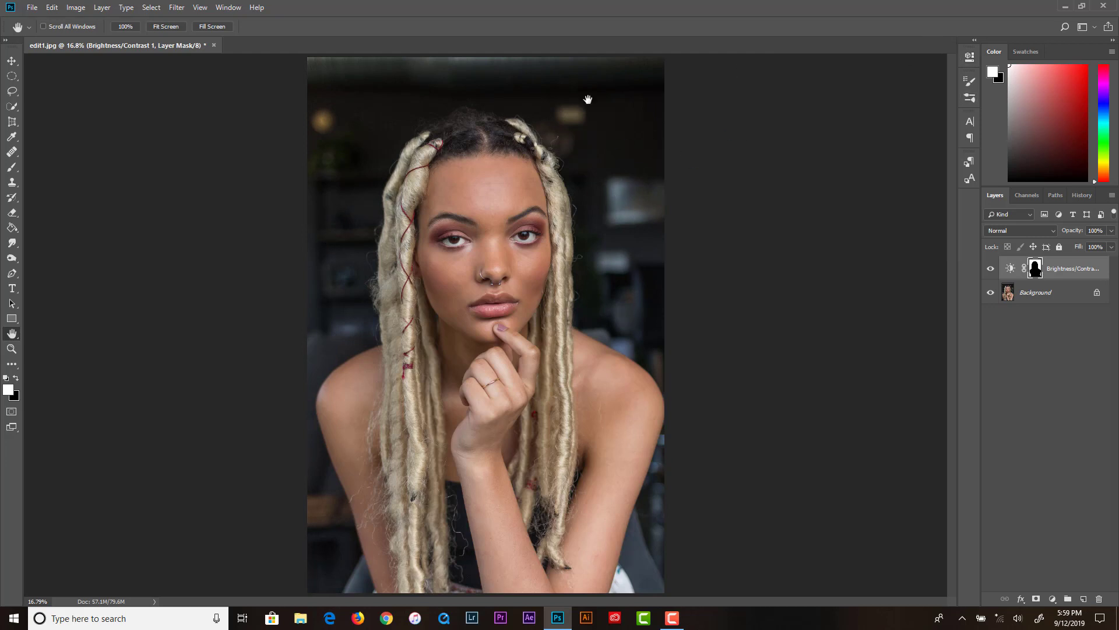
Examine the adjustment mask's edges around the head, dreadlocks and arm on the portrait's left side at 66.7% zoom.
left_click(12, 167)
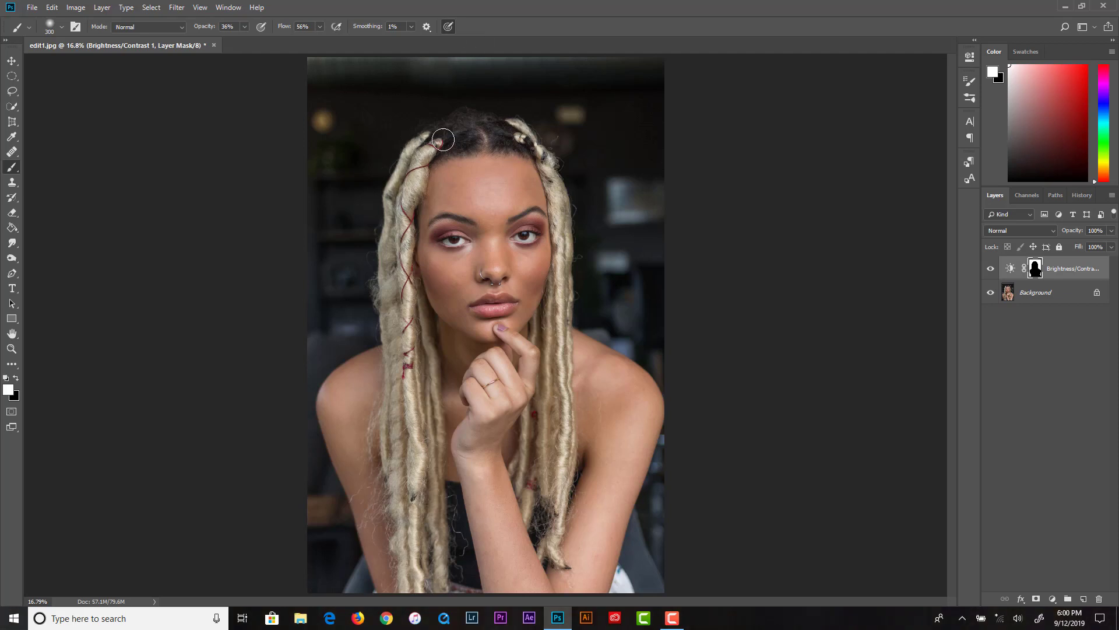
left_click(12, 348)
left_click(463, 114)
left_click(454, 125)
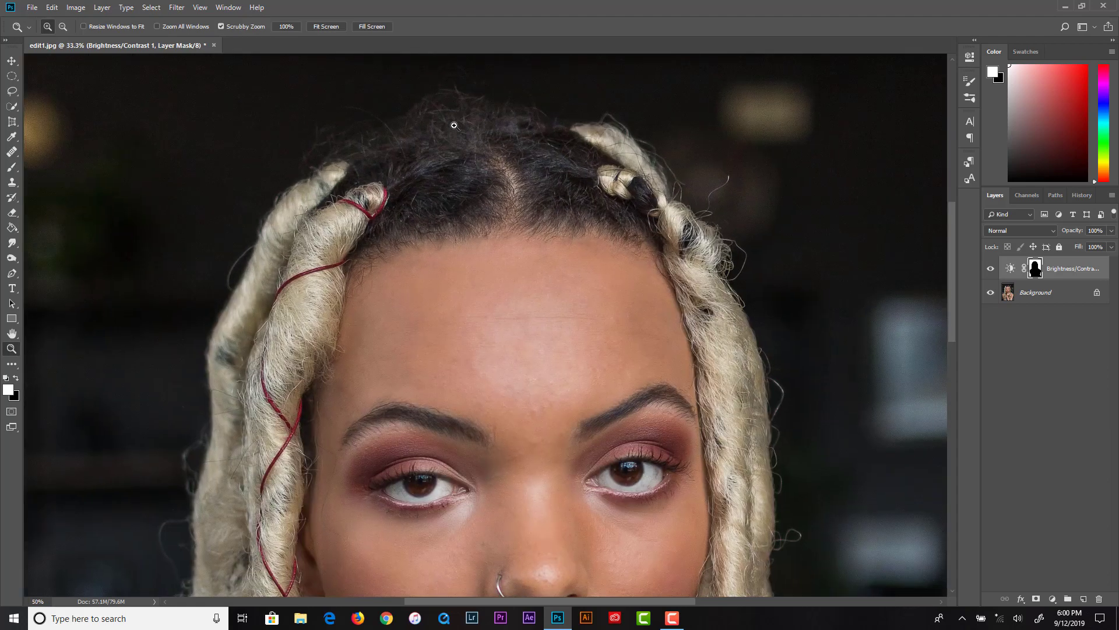
left_click(453, 137)
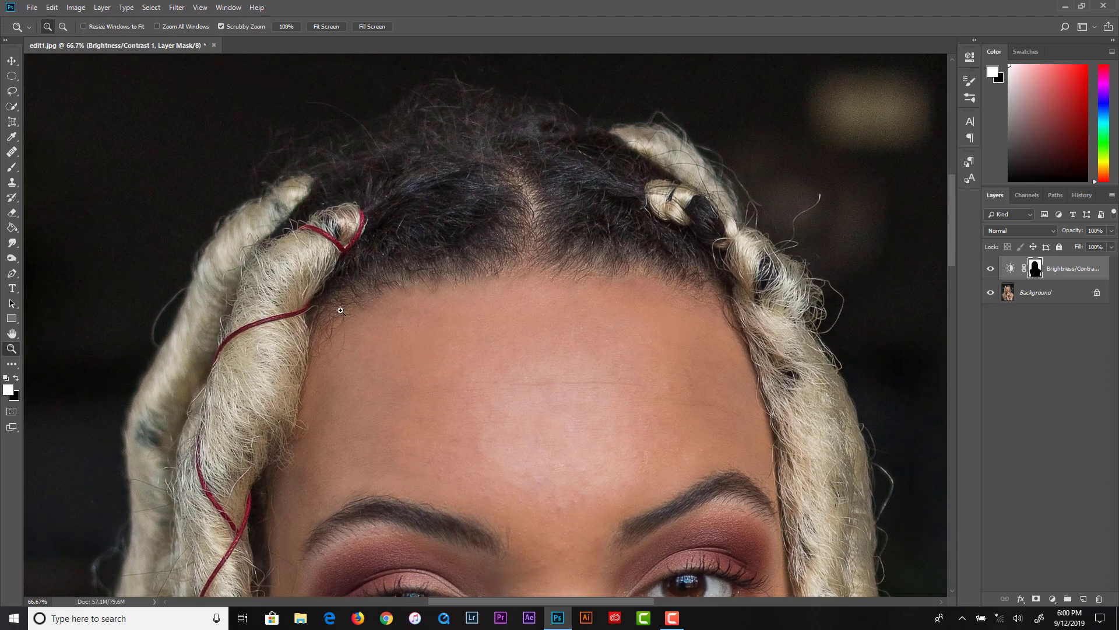
scroll(258, 366, "down", 15)
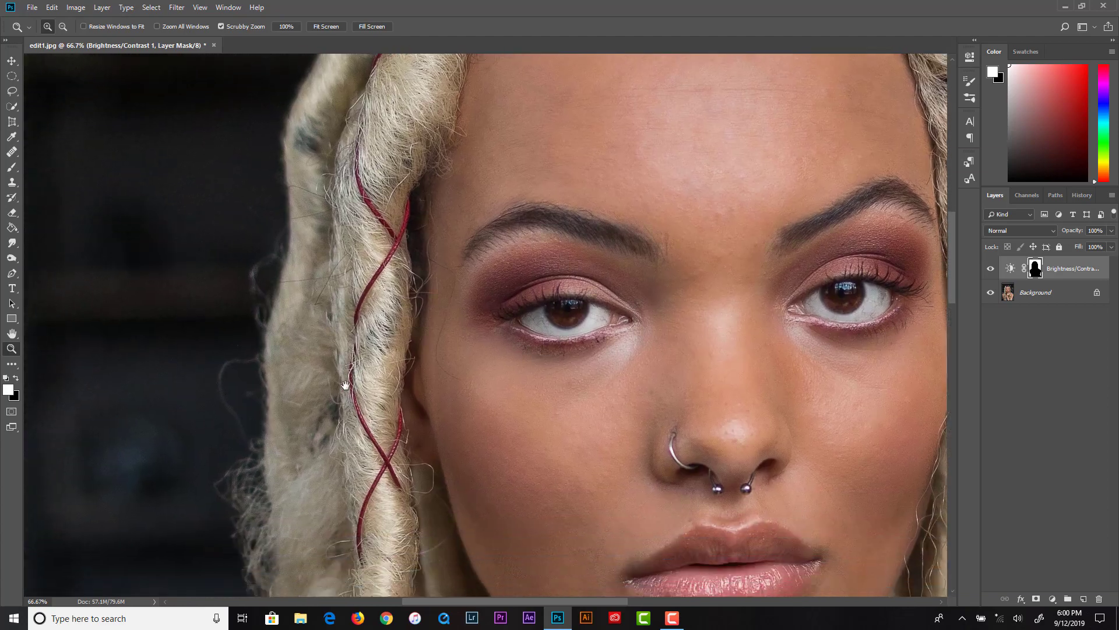
scroll(418, 238, "down", 15)
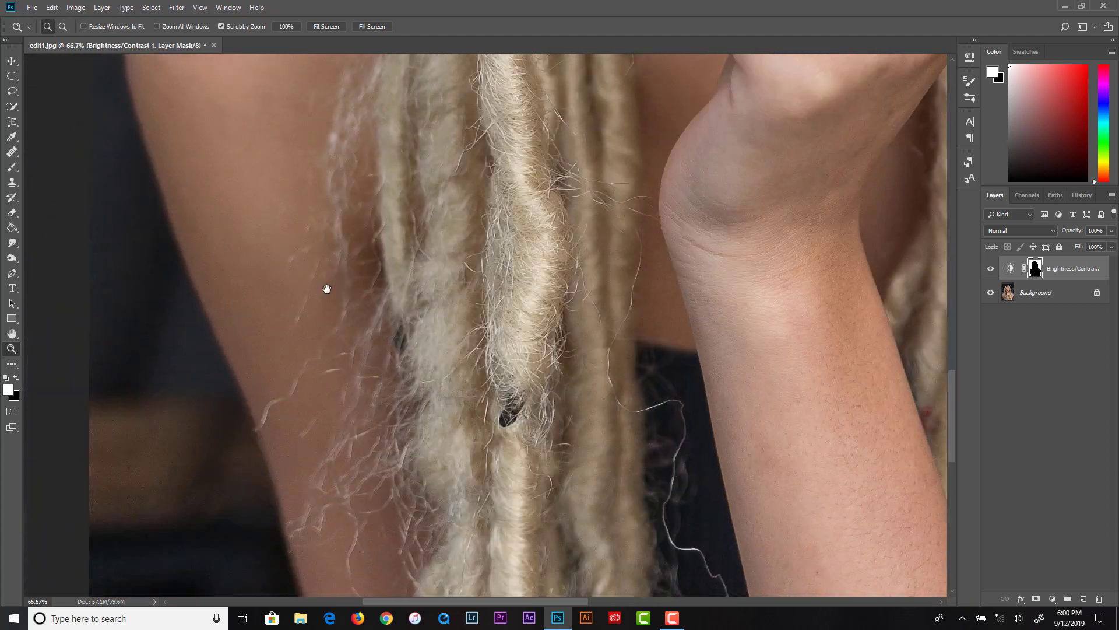
scroll(358, 262, "up", 10)
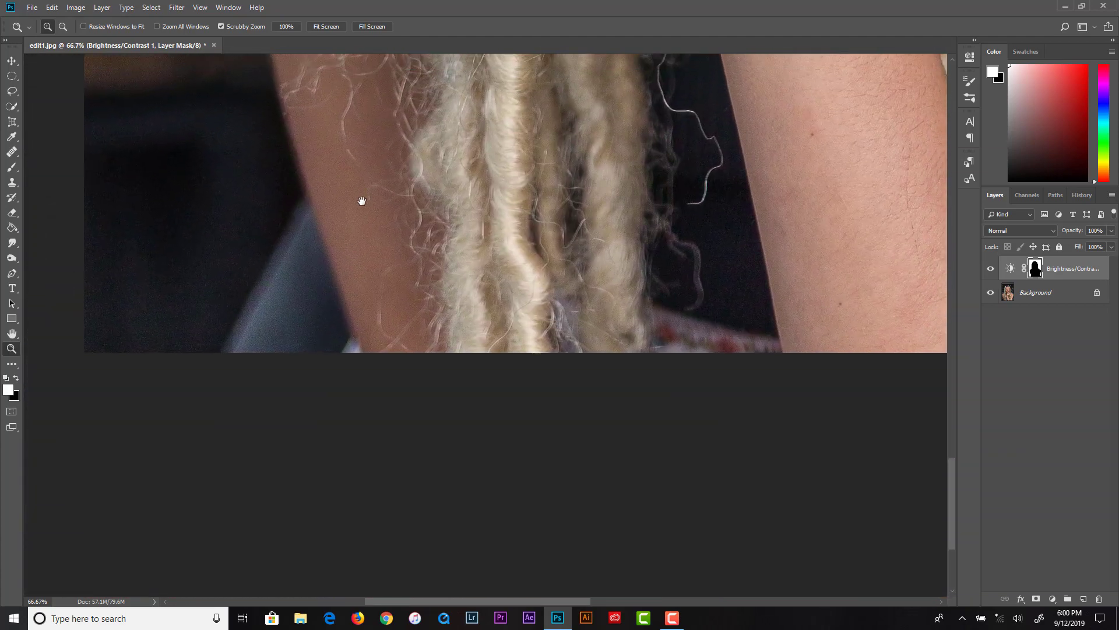
scroll(342, 156, "down", 5)
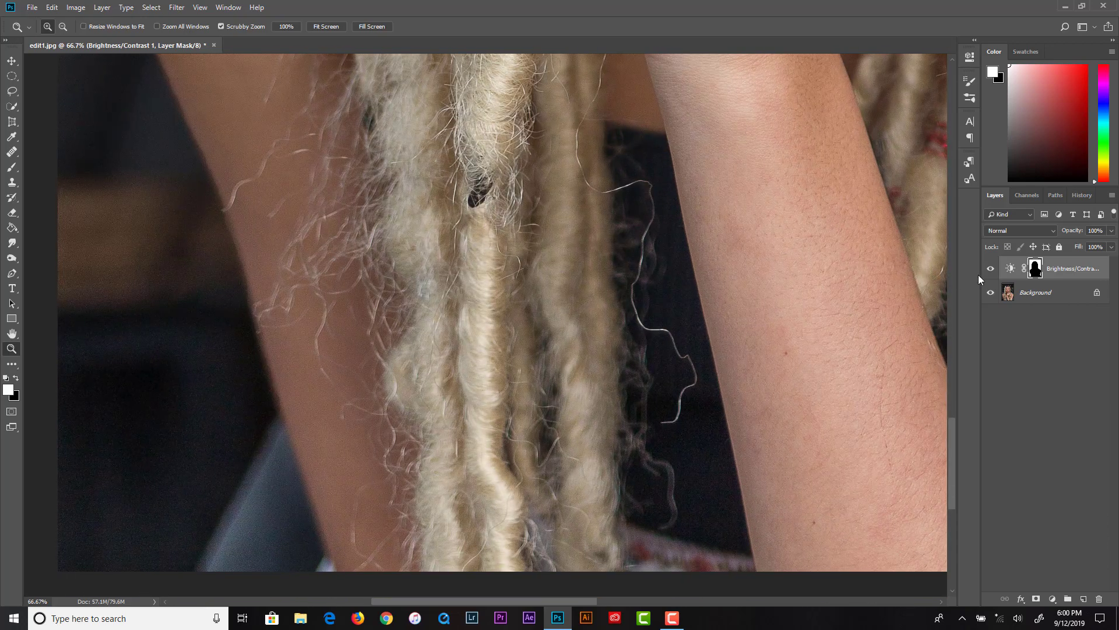
left_click(1010, 269)
double_click(1036, 269)
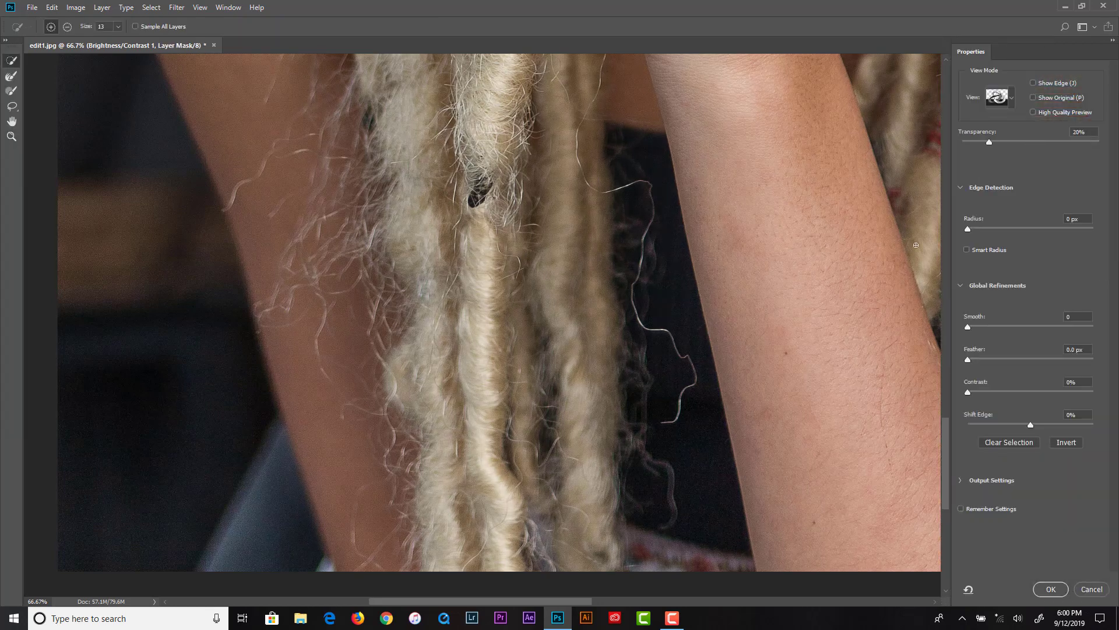
key("z")
left_click(1095, 588)
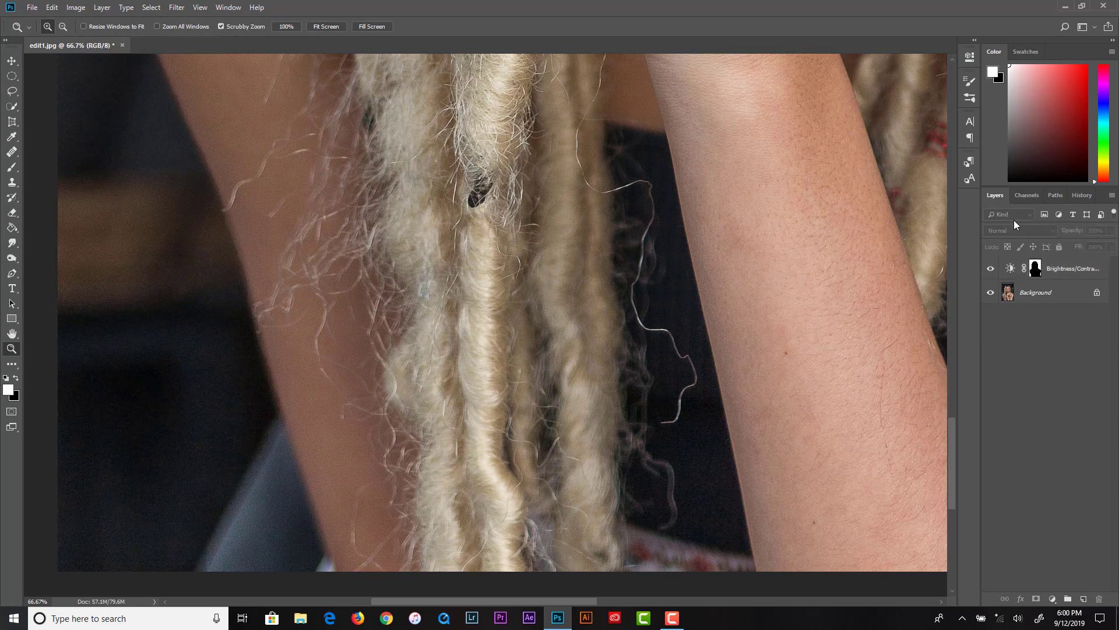
Set the background adjustment's brightness to -96 and examine the mask edge along the arm and shoulder on the portrait's left side.
left_click(1035, 269)
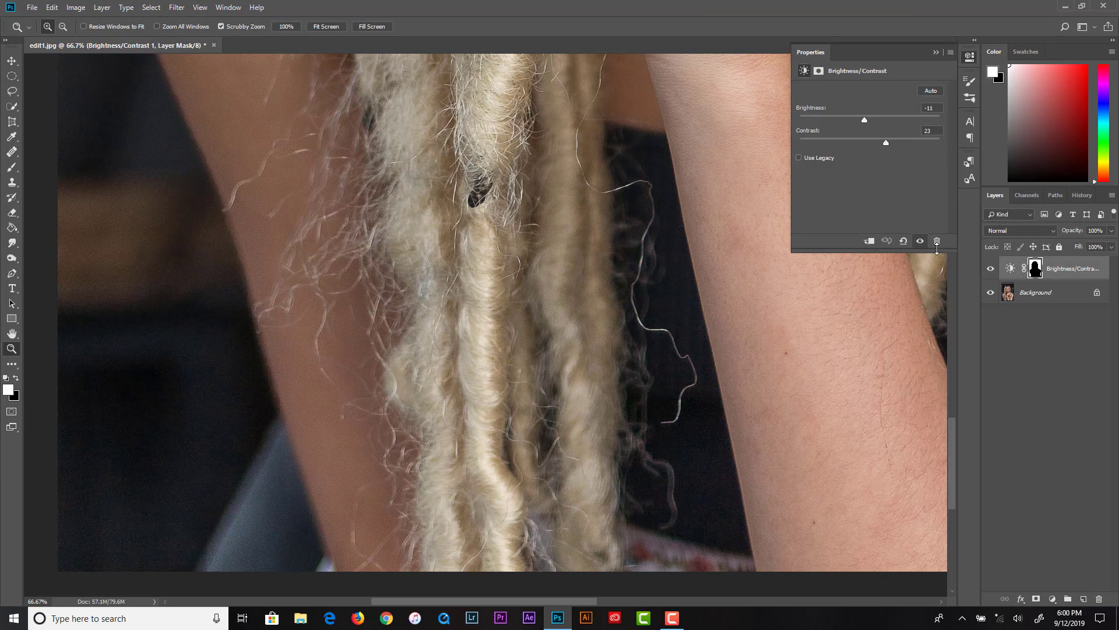
left_click_drag(863, 120, 825, 130)
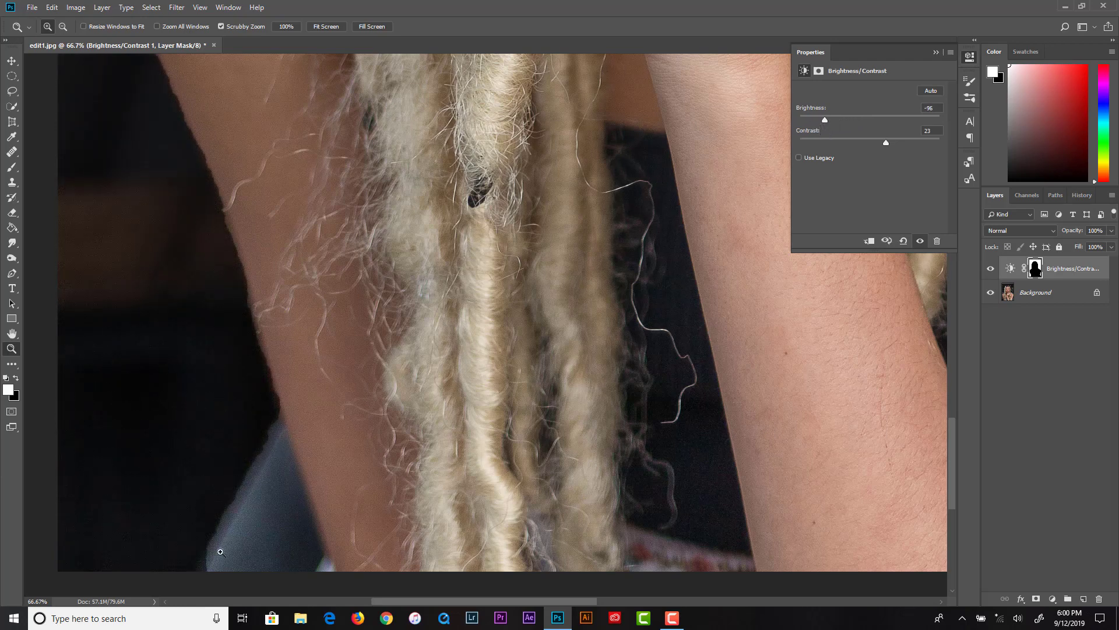
left_click_drag(270, 249, 357, 443)
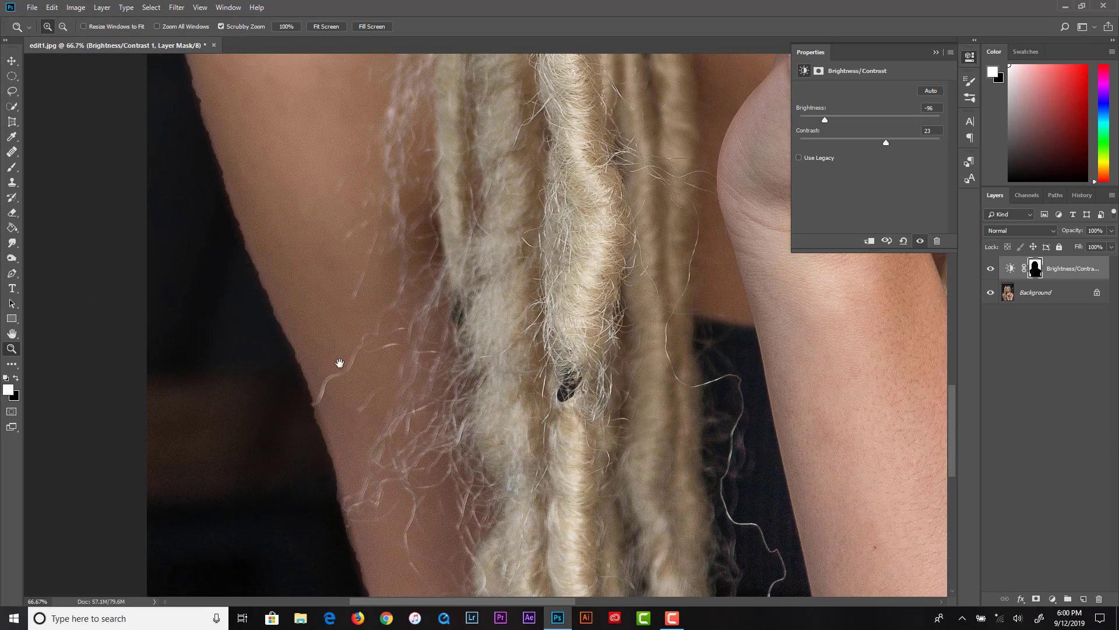
left_click_drag(339, 363, 358, 320)
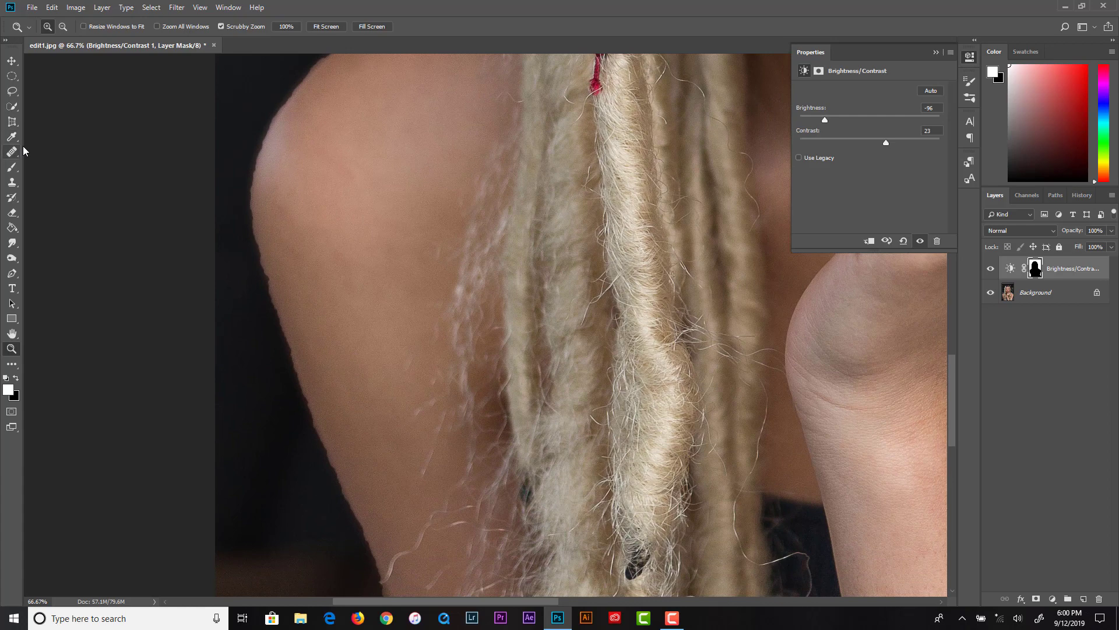
left_click(12, 167)
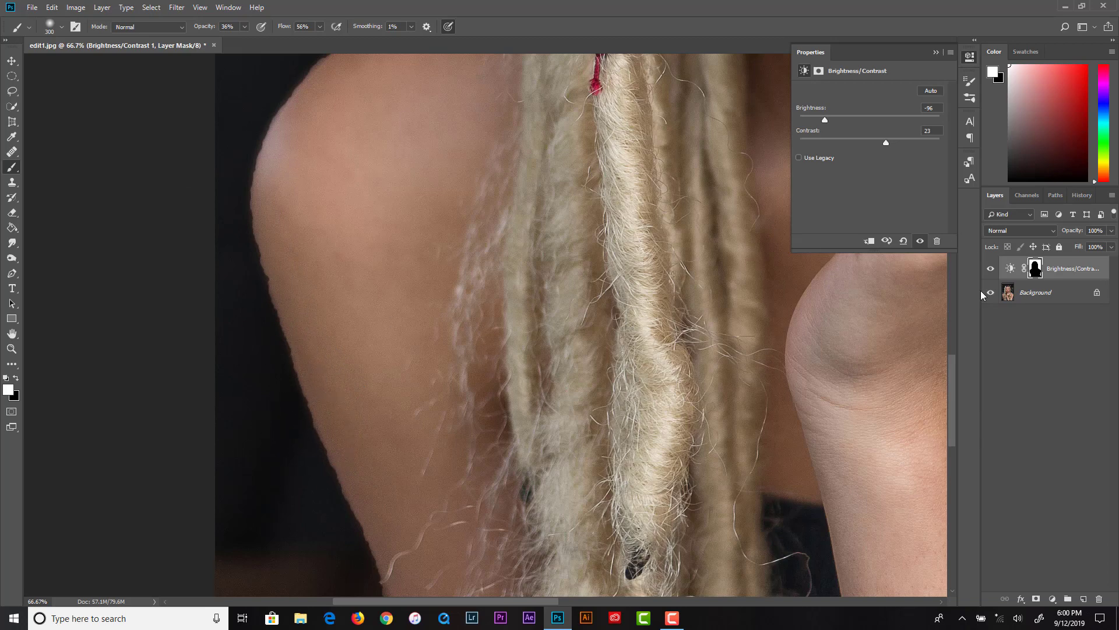
scroll(333, 410, "down", 6)
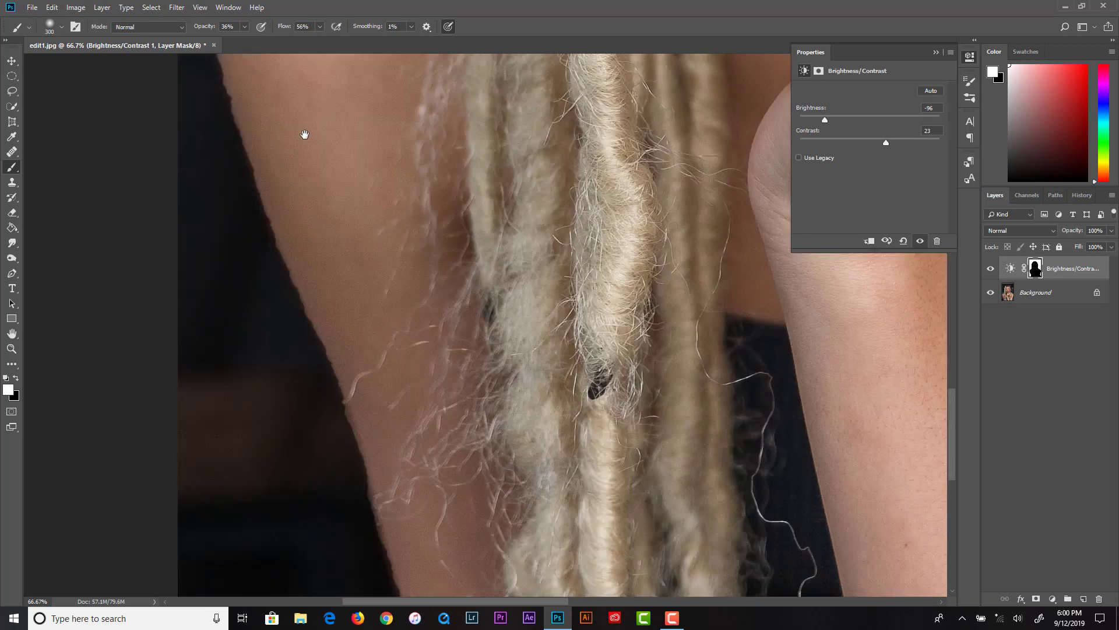
scroll(355, 315, "down", 3)
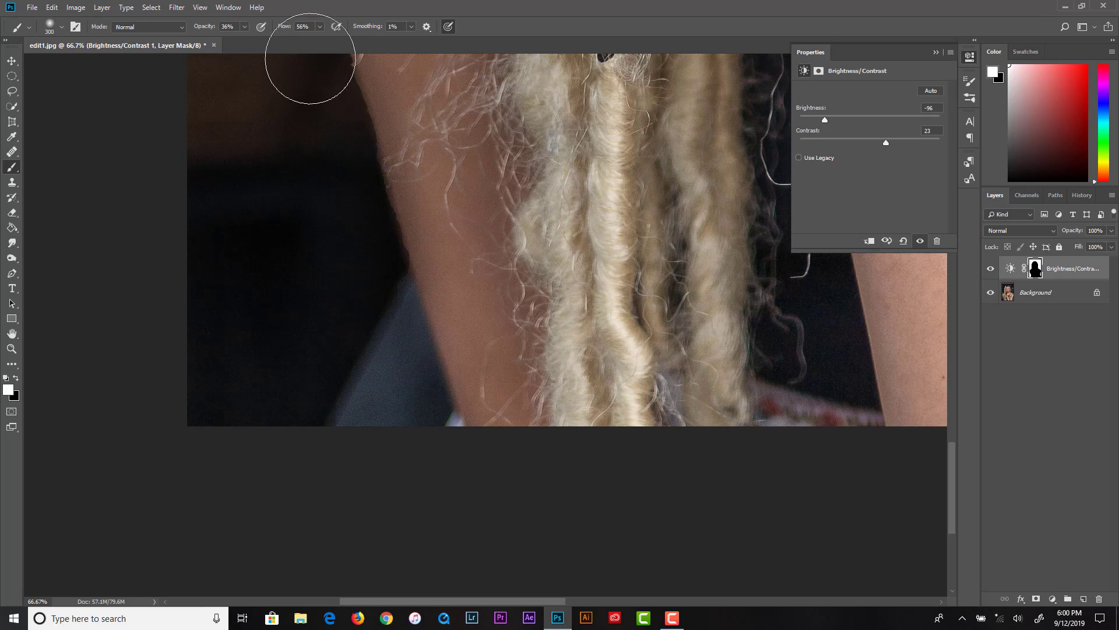
left_click_drag(336, 174, 393, 400)
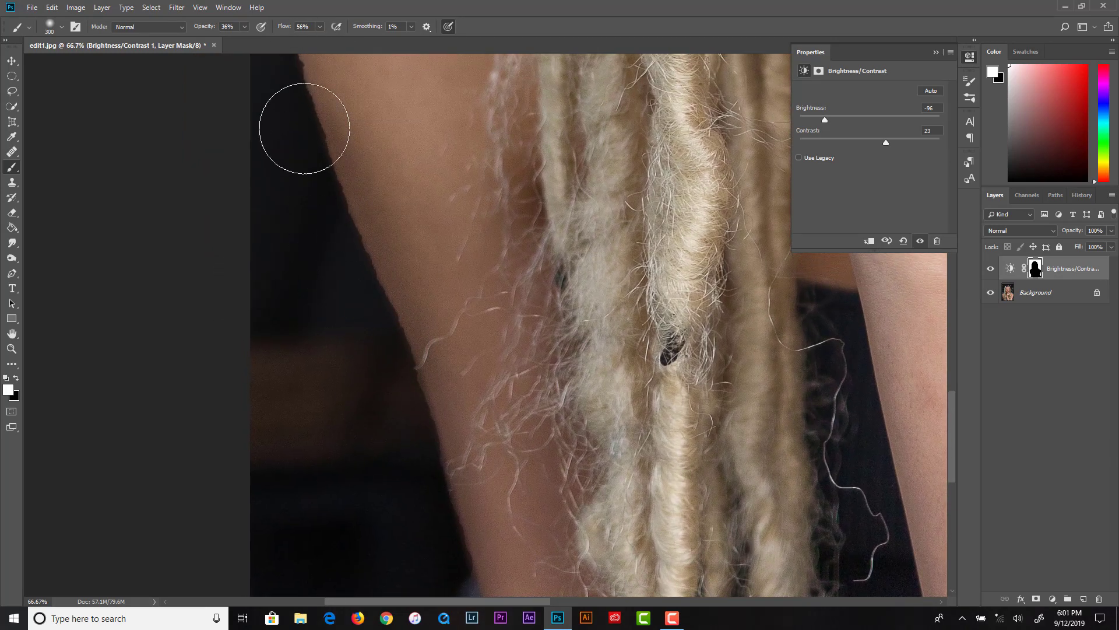
left_click_drag(332, 187, 408, 449)
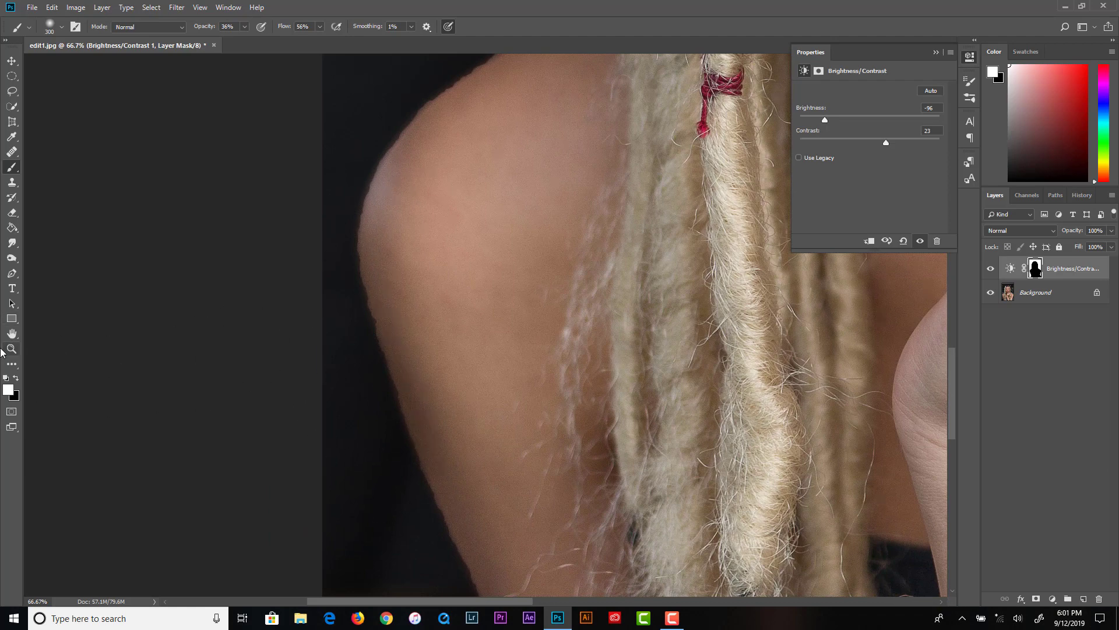
Fit the whole portrait in view and delete the Brightness/Contrast adjustment layer.
double_click(12, 334)
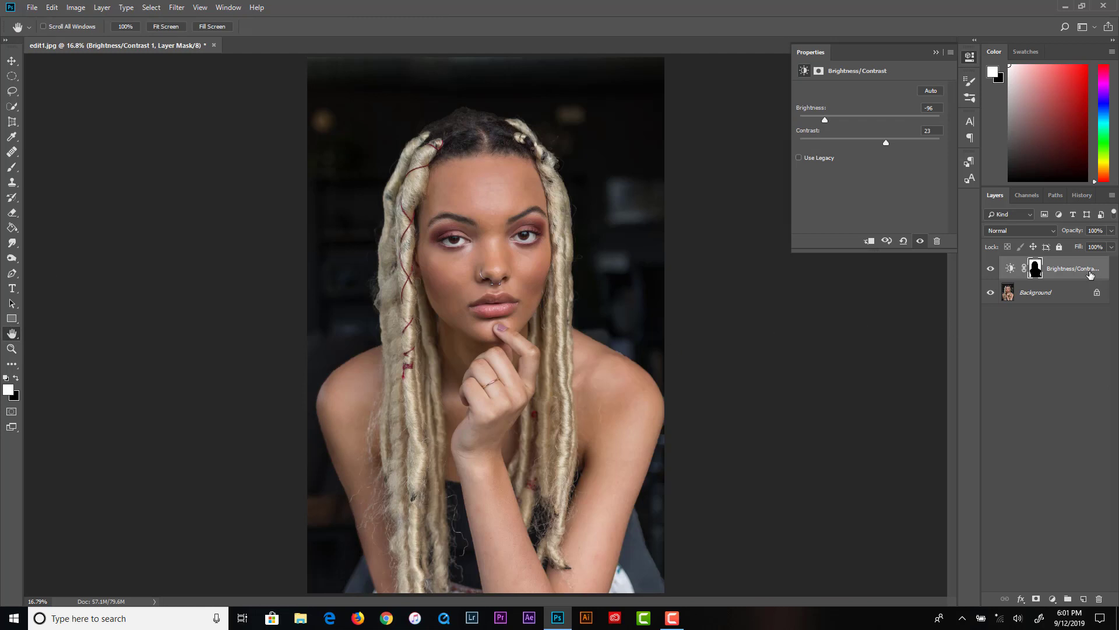
left_click_drag(1070, 268, 1102, 599)
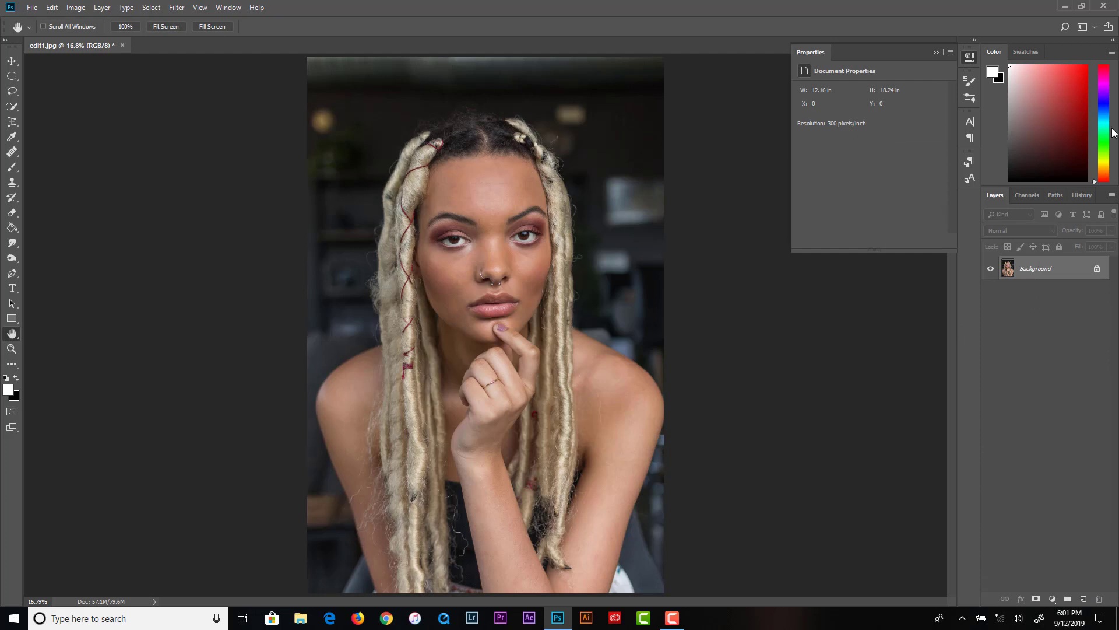
left_click(936, 53)
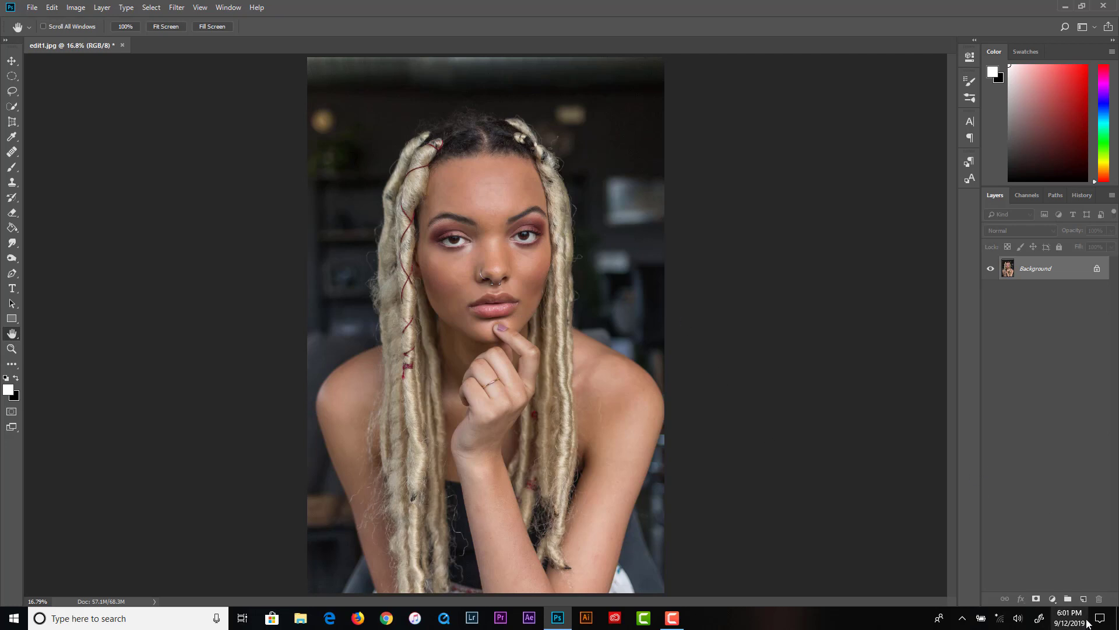
Create a new layer and choose the photographer's logo brush for the Brush tool.
left_click(1083, 599)
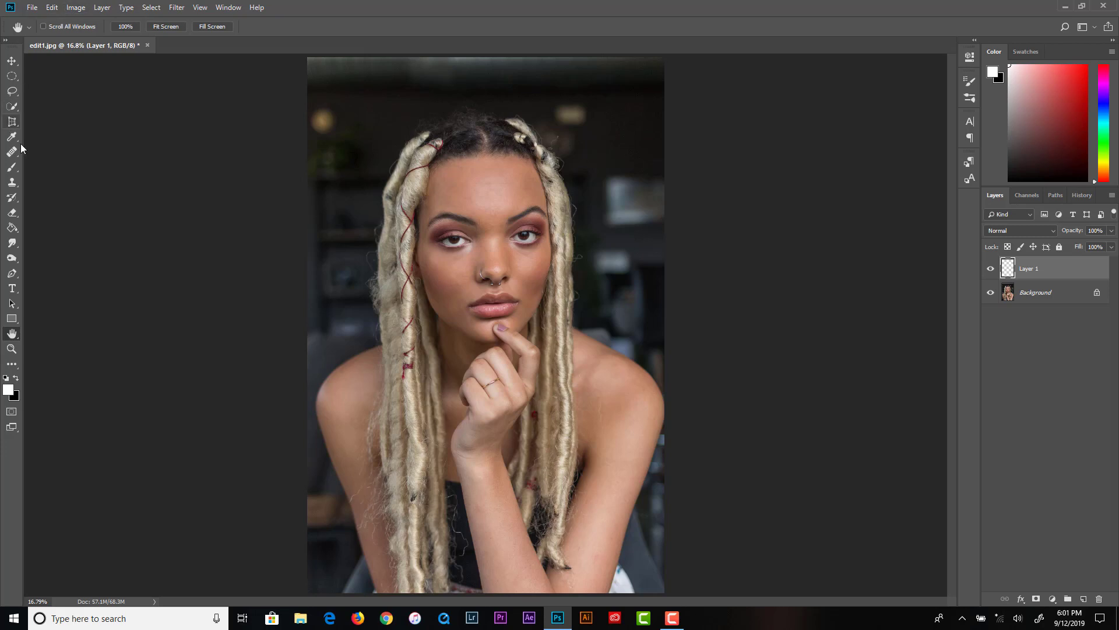
left_click(12, 168)
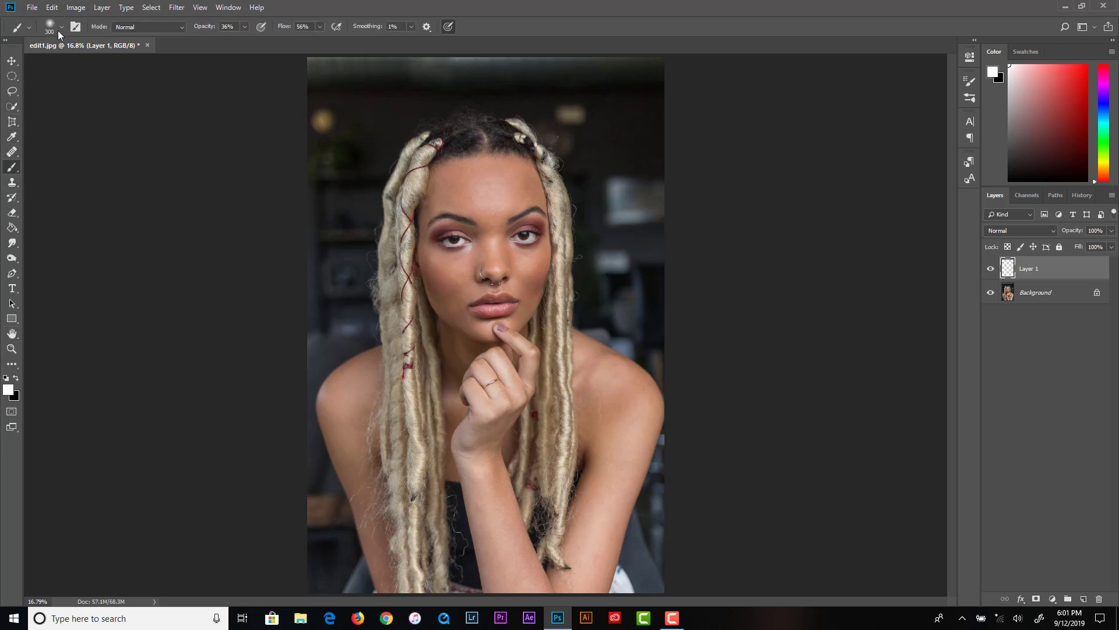
left_click(62, 28)
left_click(97, 192)
left_click(97, 192)
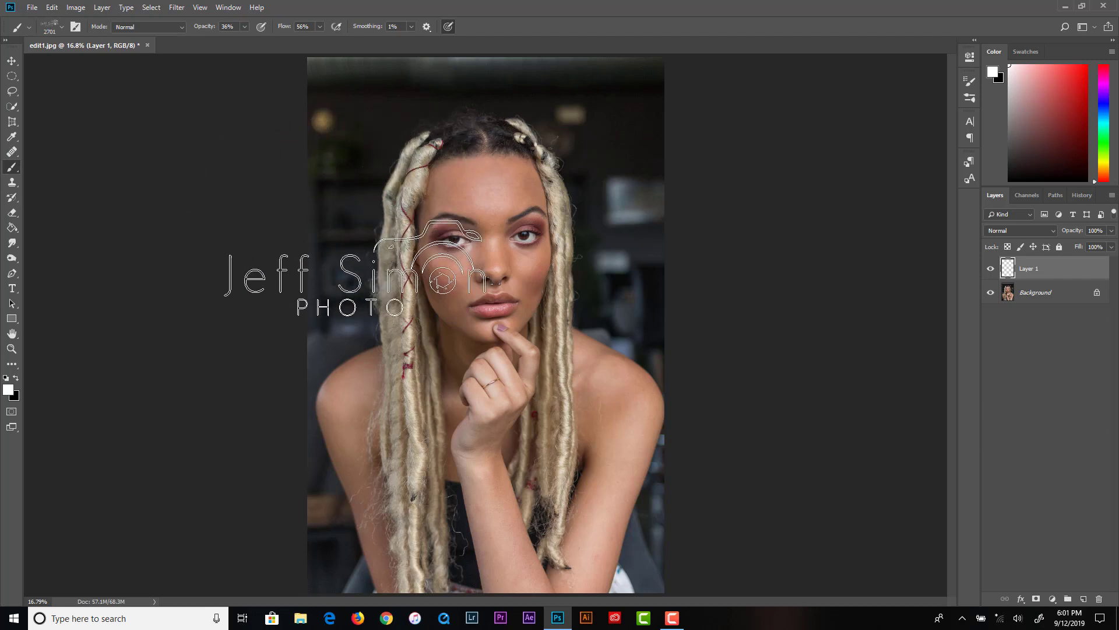
Reduce the logo brush to 800 pixels and stamp the white logo once on the dark background beside the hair, above the bright window.
key("bracketleft")
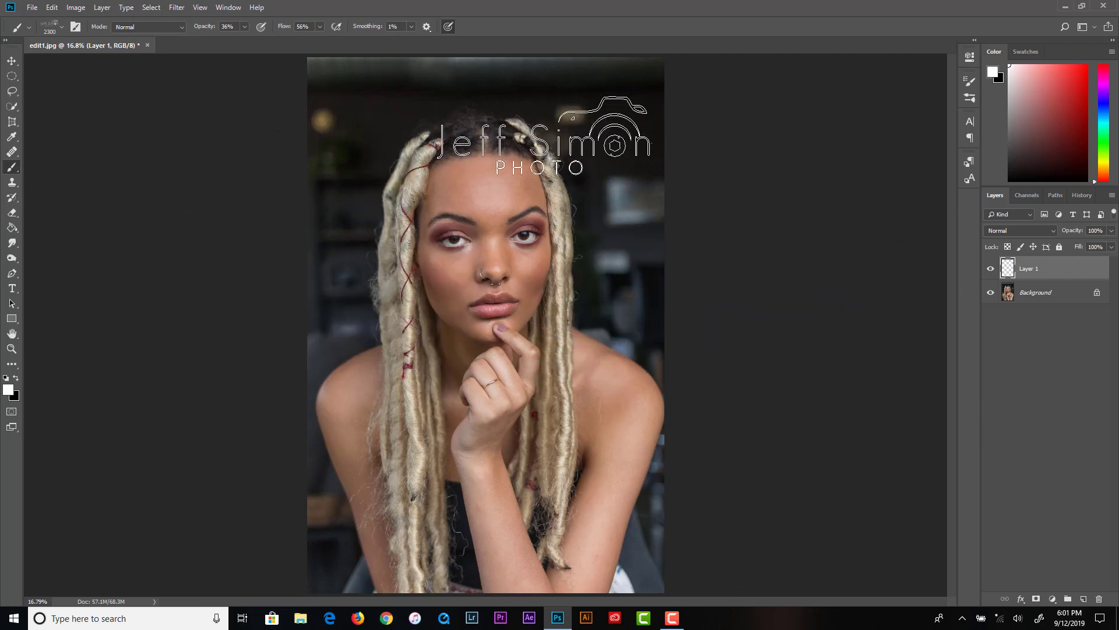
key("bracketleft")
key("bracketleft")
key("bracketleft")
key("bracketleft")
key("bracketleft")
key("bracketleft")
key("bracketleft")
key("bracketleft")
key("bracketleft")
key("bracketleft")
key("bracketleft")
key("bracketleft")
key("bracketleft")
key("bracketleft")
key("bracketleft")
key("bracketleft")
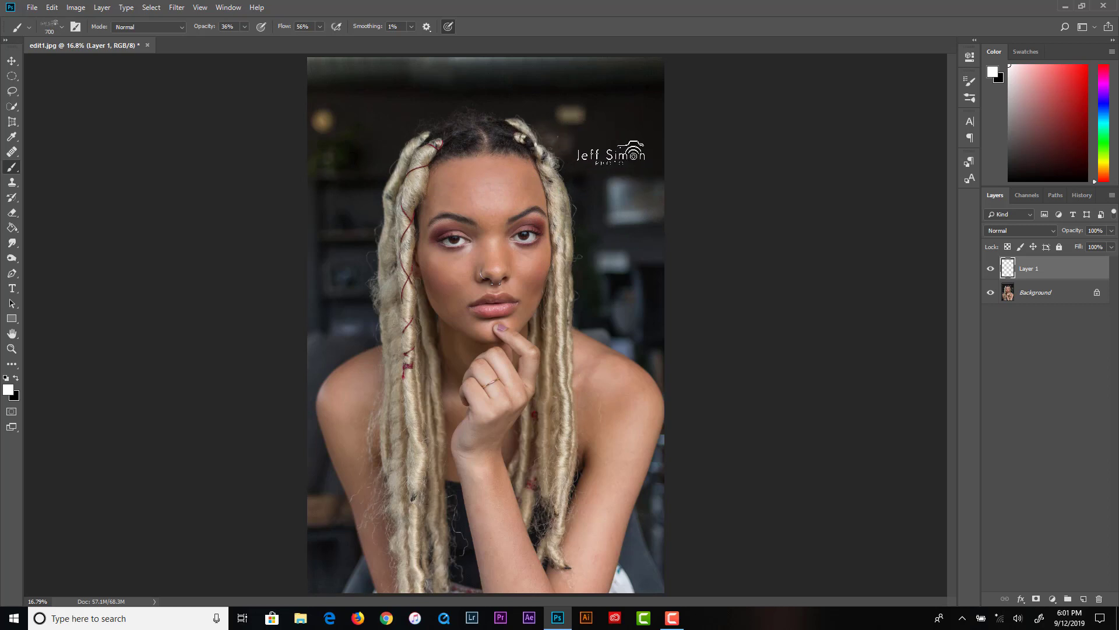
key("bracketleft")
key("bracketleft")
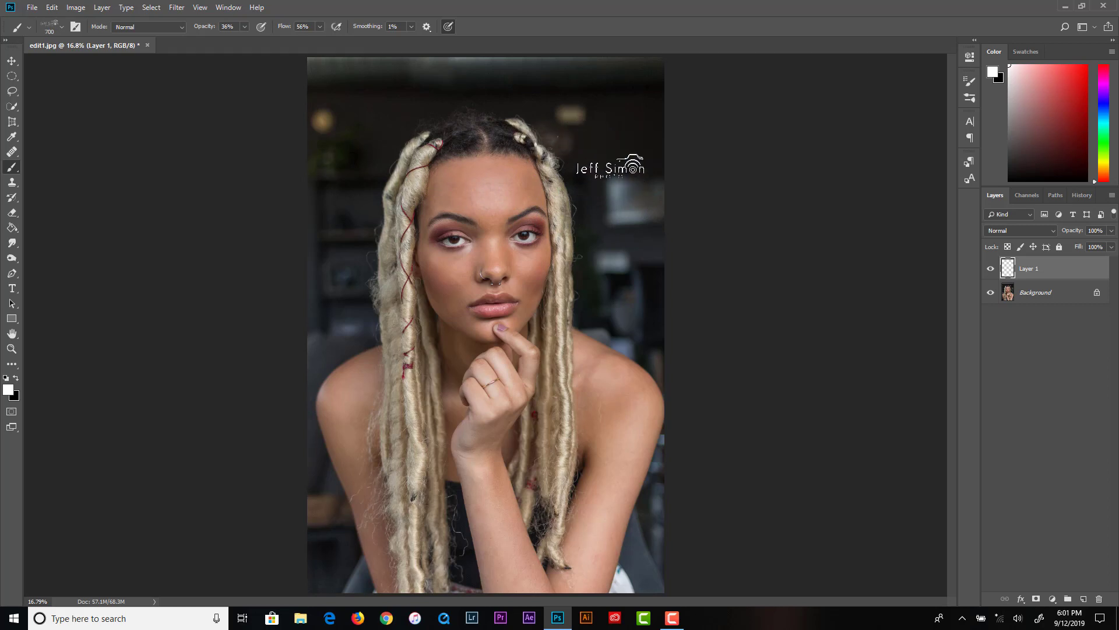
key("bracketright")
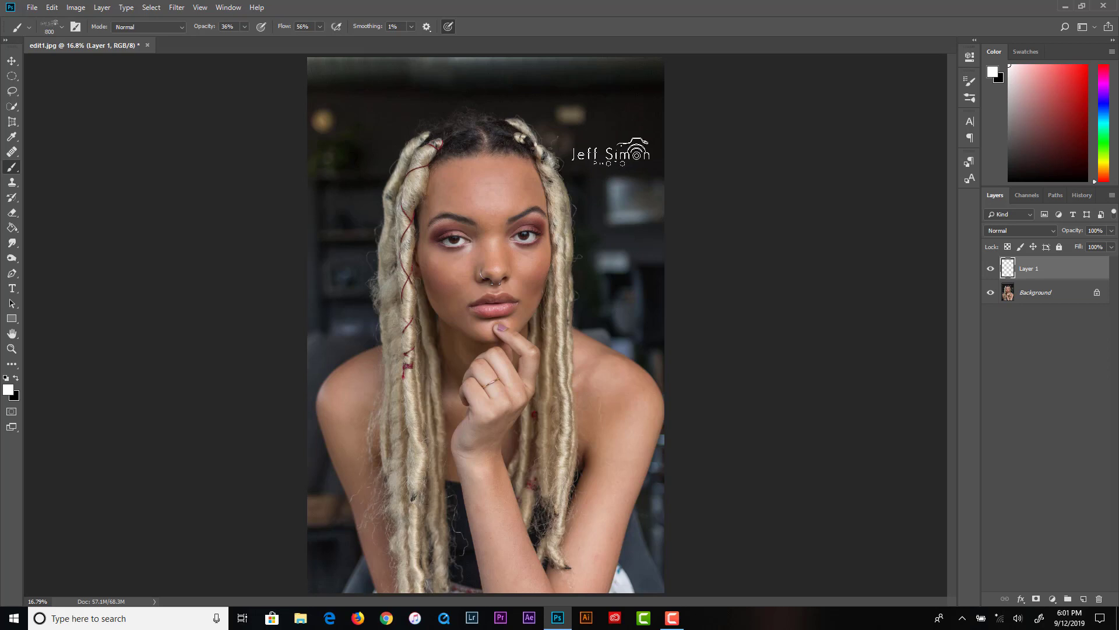
left_click(615, 151)
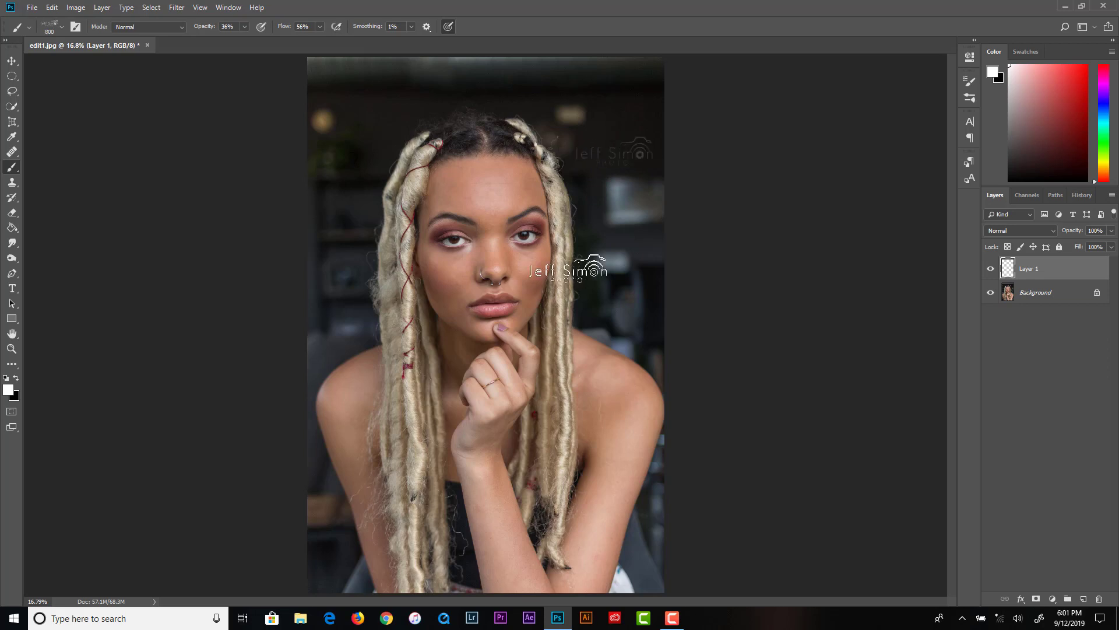
Lower the logo layer's opacity to 58% and merge the visible layers.
left_click(1111, 232)
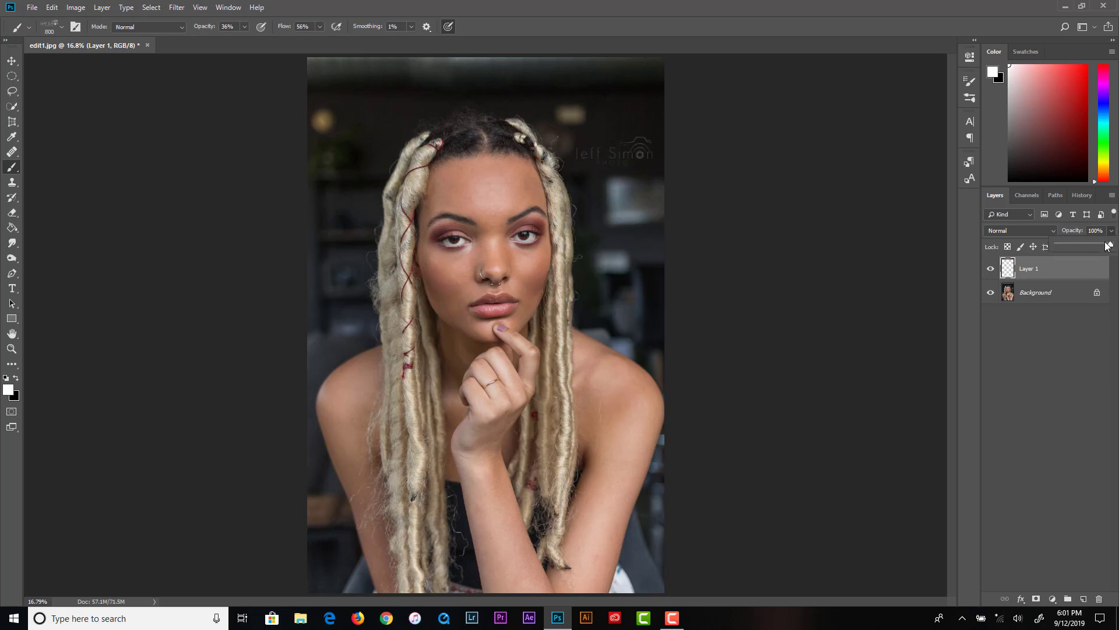
left_click_drag(1111, 244, 1090, 247)
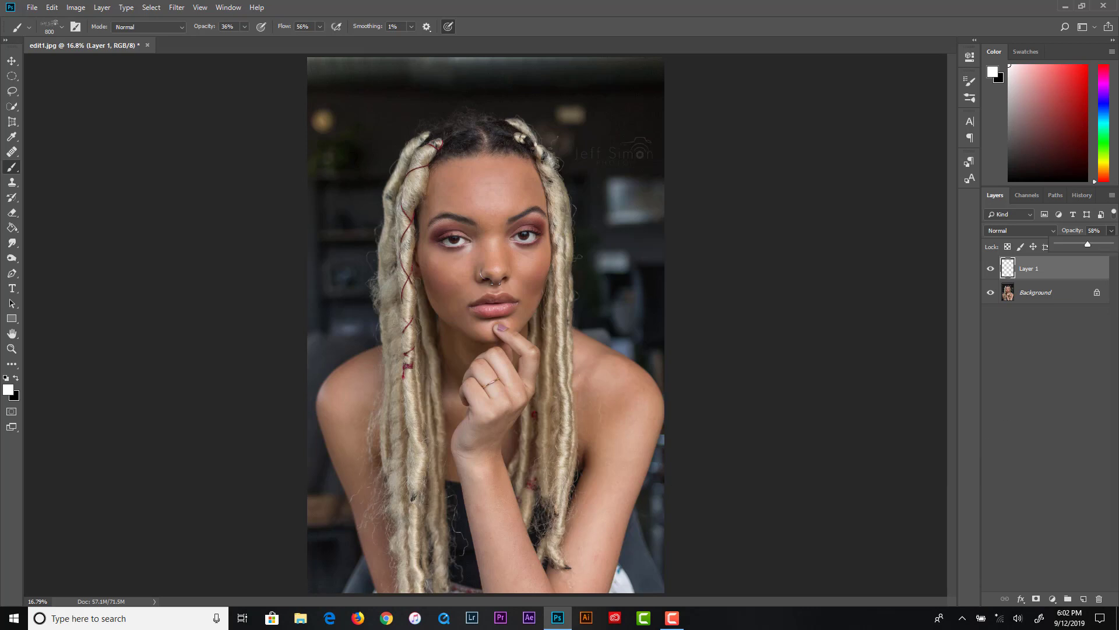
left_click(102, 7)
left_click(102, 7)
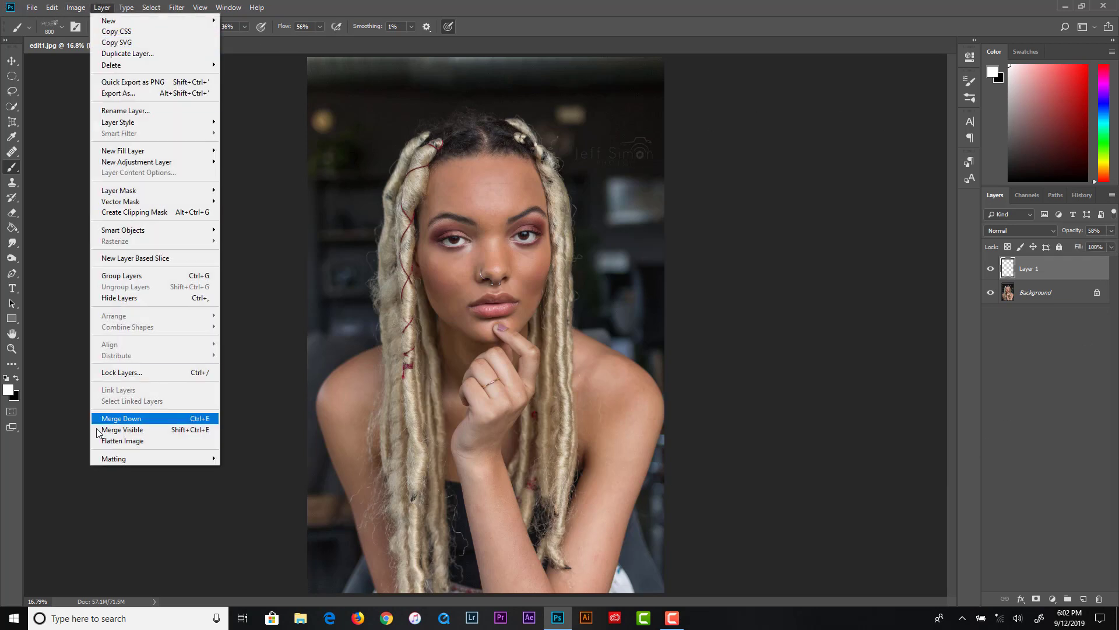
left_click(113, 434)
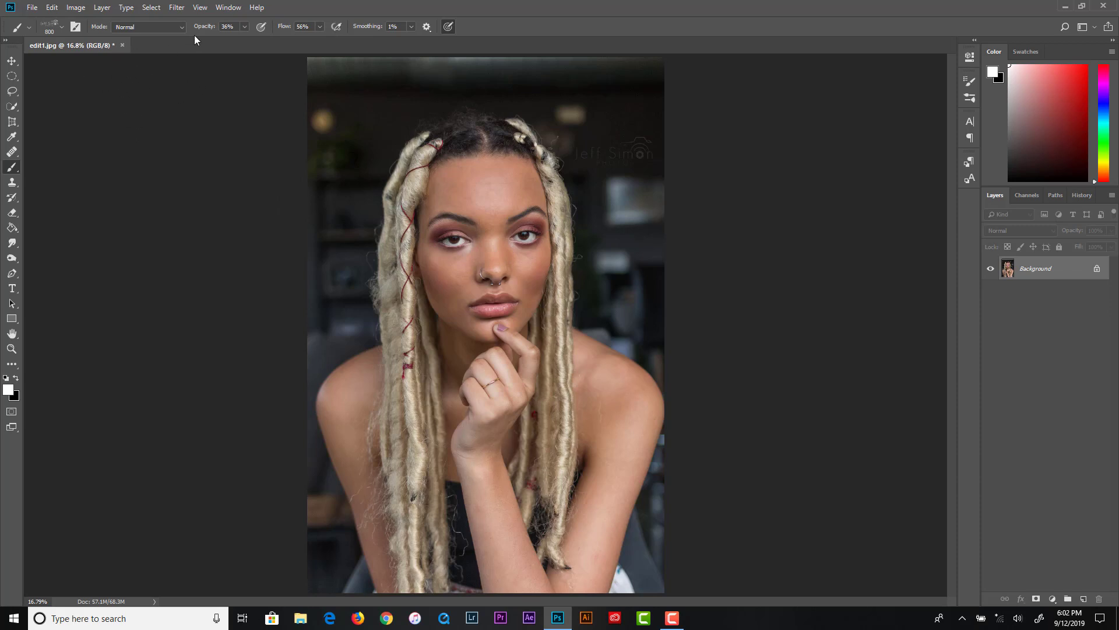
Resize the image proportionally to a height of 2058 pixels.
left_click(81, 8)
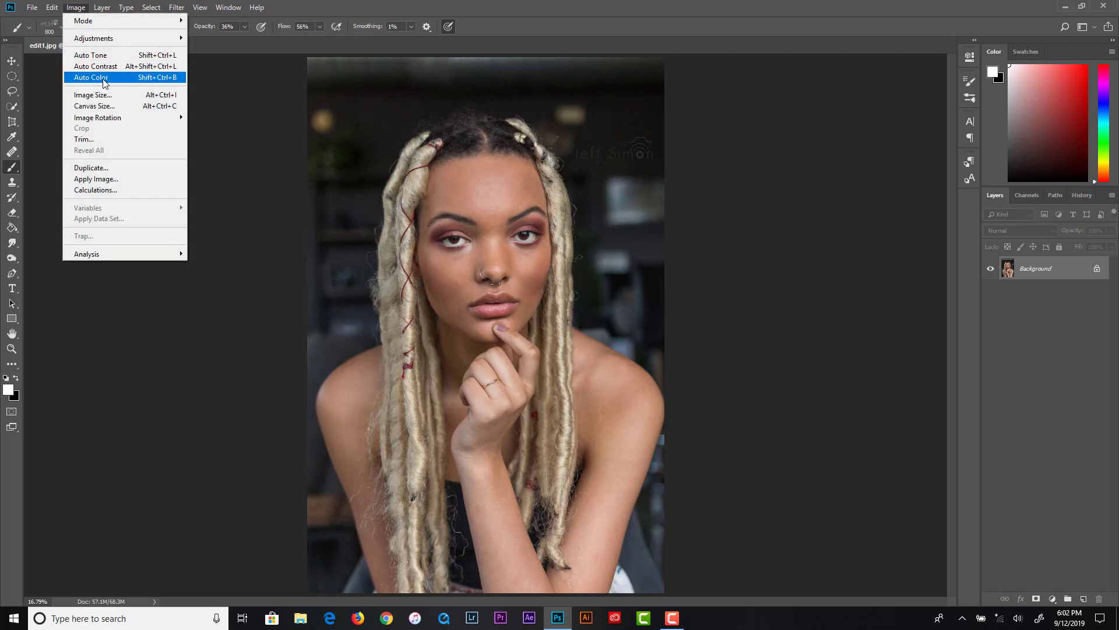
left_click(106, 96)
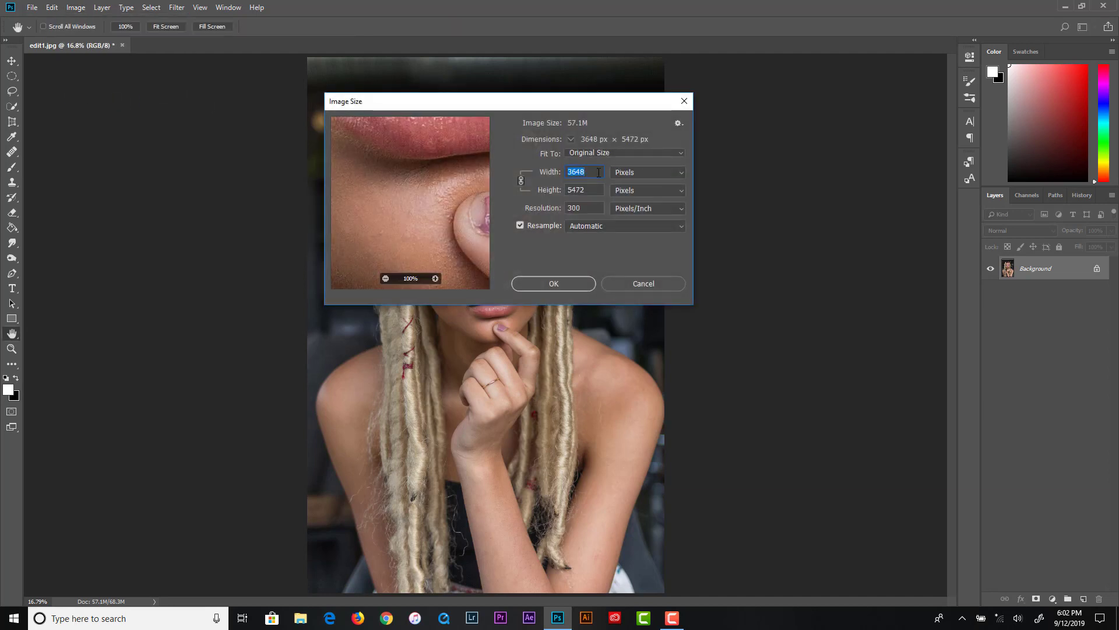
left_click(682, 153)
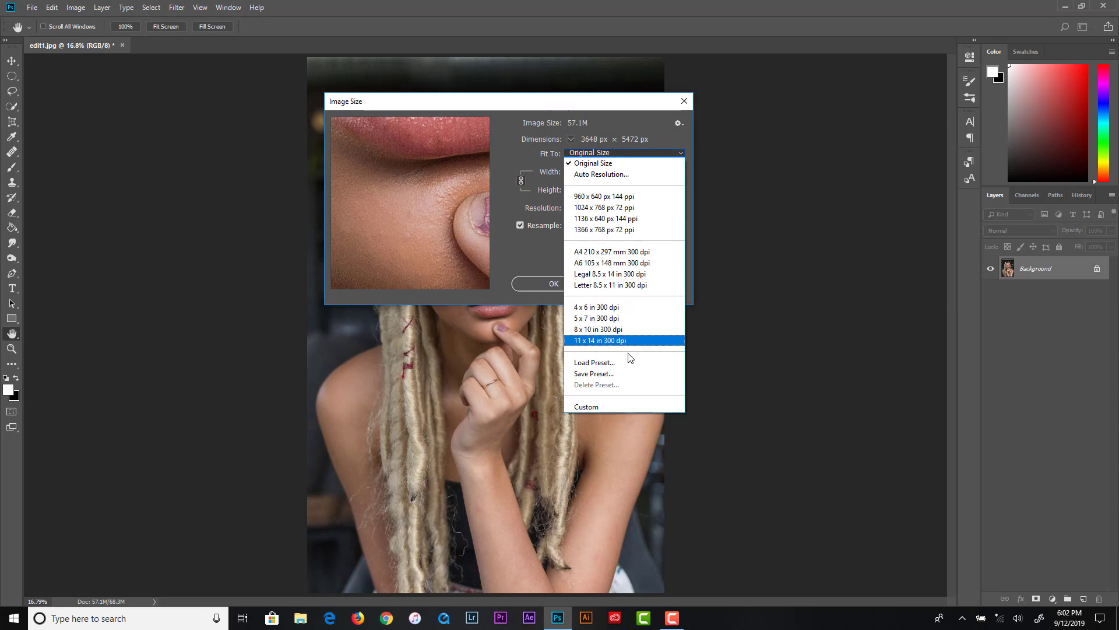
left_click(817, 102)
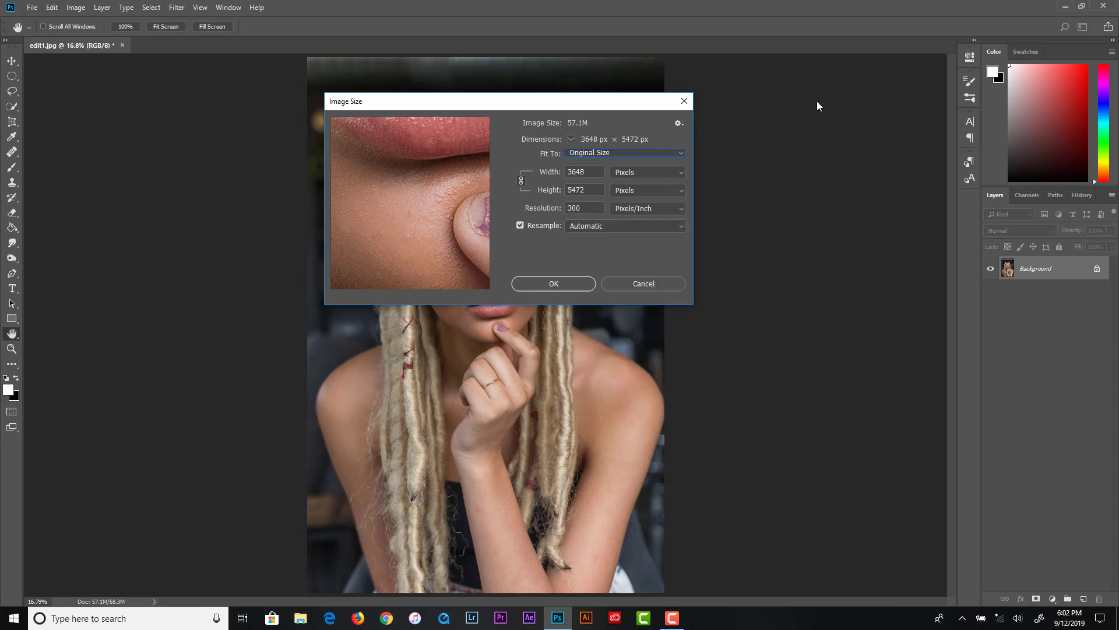
double_click(590, 189)
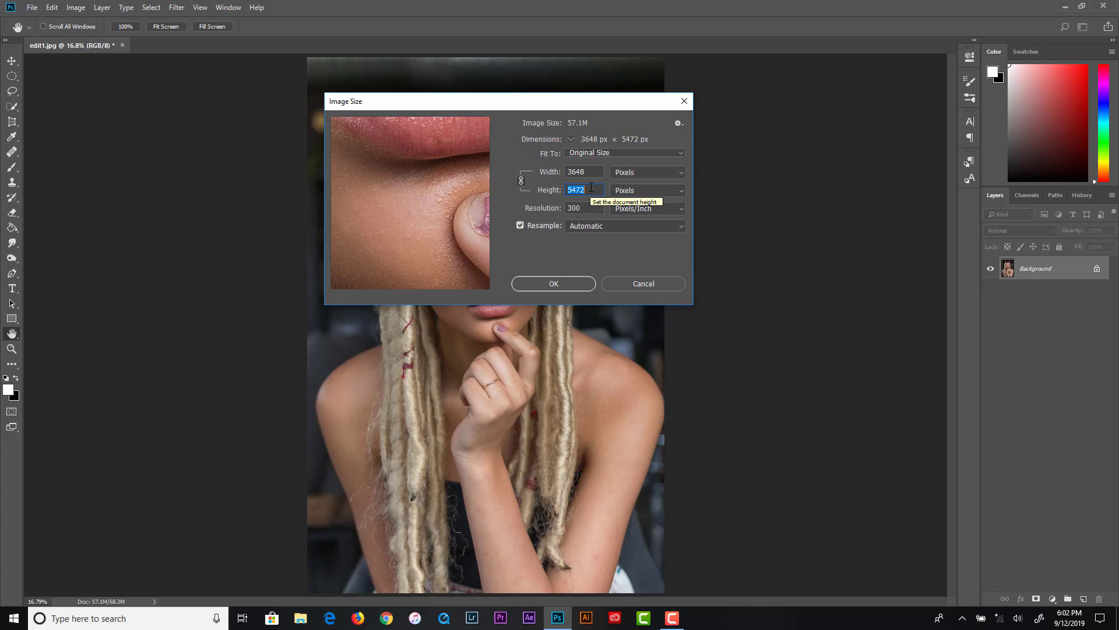
type("20")
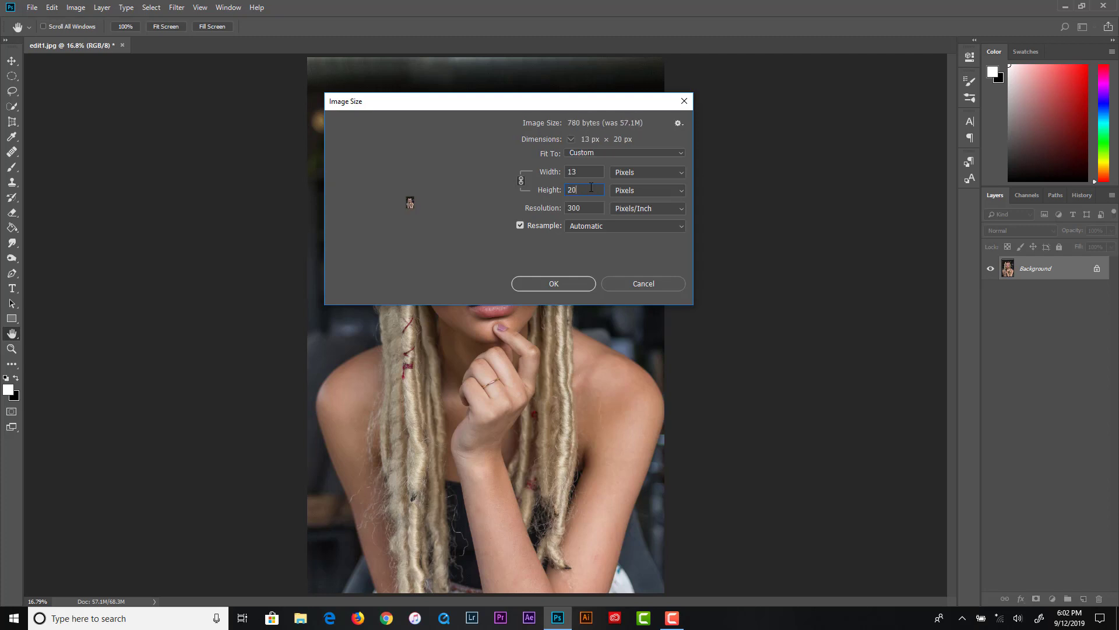
type("58")
left_click(551, 283)
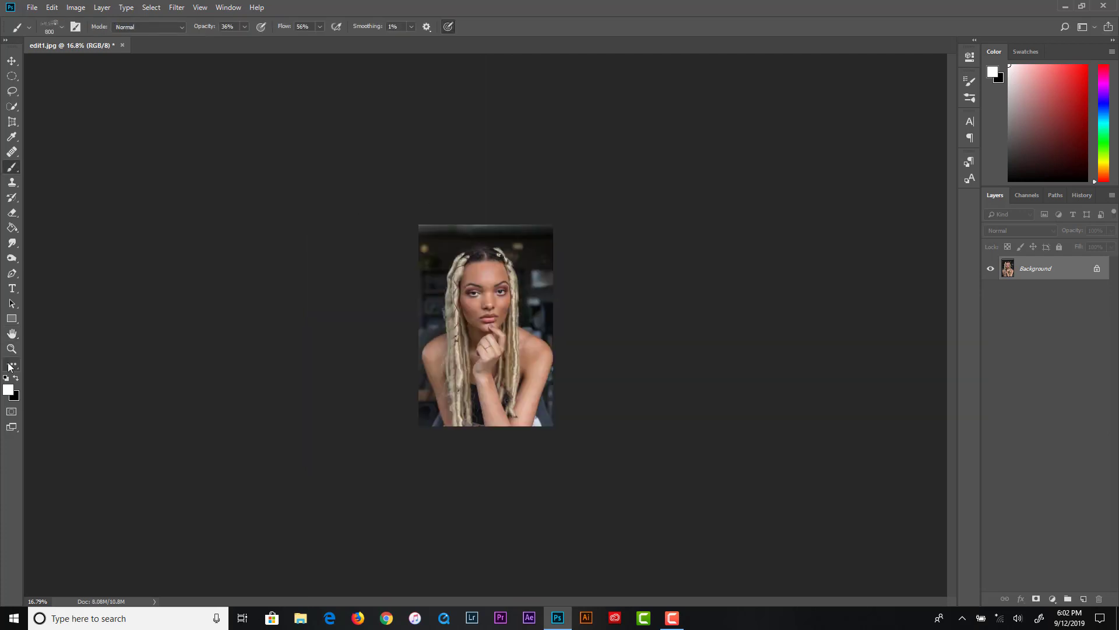
double_click(12, 333)
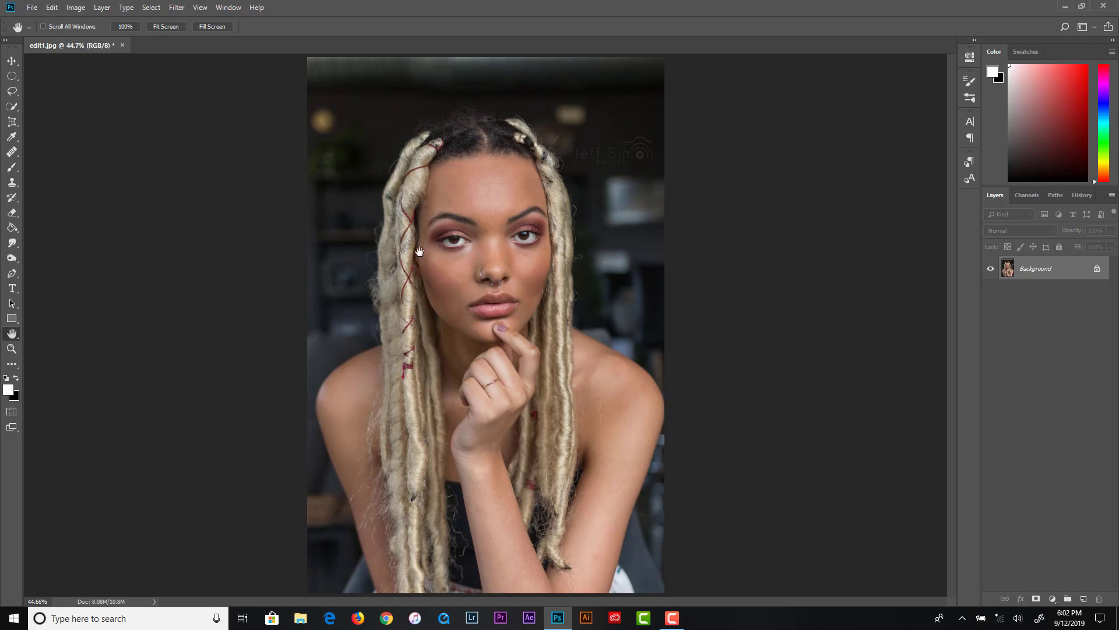
Duplicate the Background layer and apply a High Pass filter with a 0.3 pixel radius to the copy.
left_click_drag(1042, 280, 1084, 598)
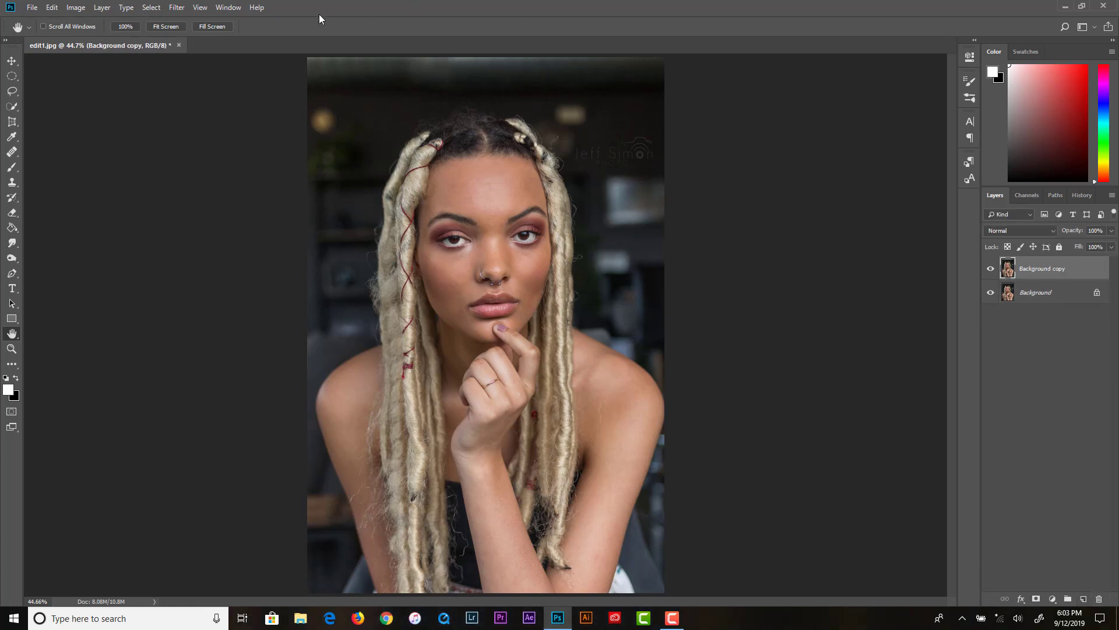
left_click(176, 8)
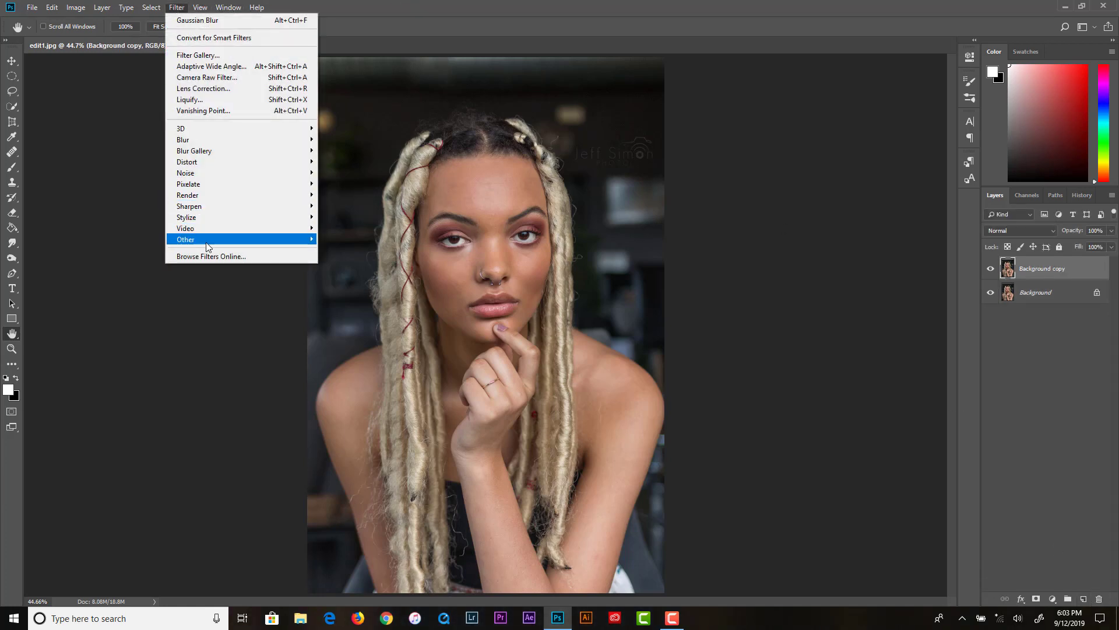
mouse_move(263, 240)
left_click(343, 250)
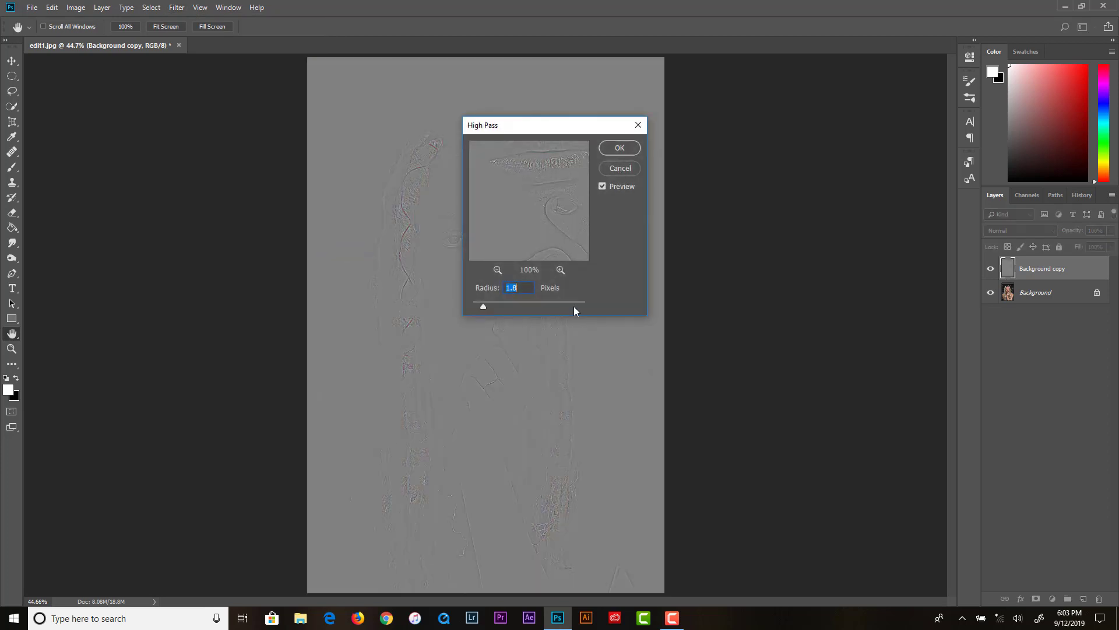
type(".3")
left_click(619, 150)
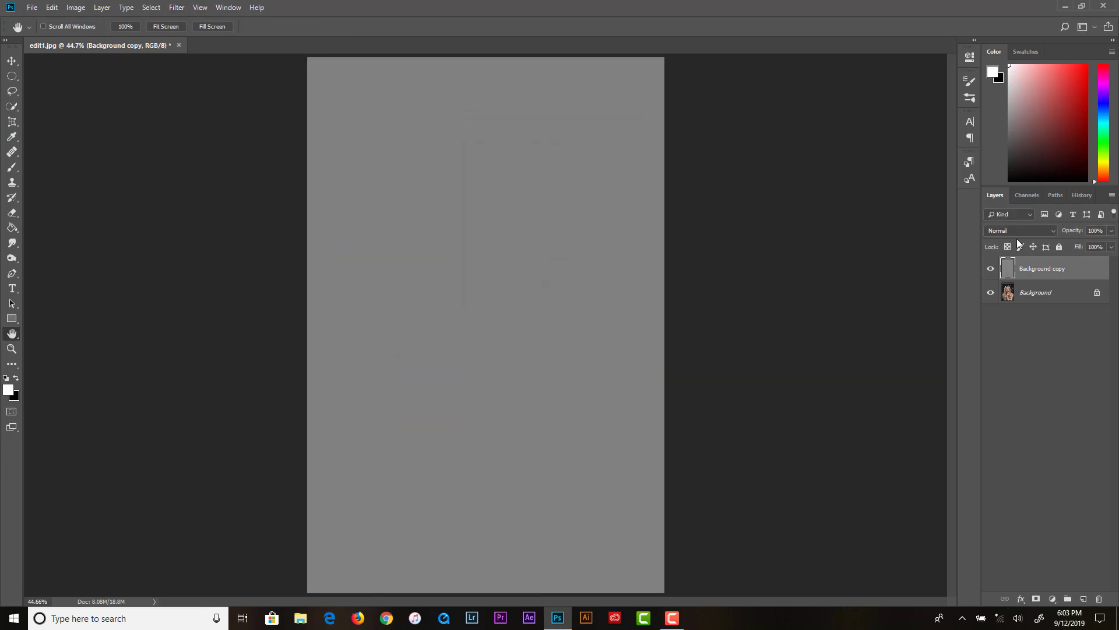
Set the High Pass layer's blend mode to Overlay and merge the visible layers.
left_click(1020, 231)
left_click(1004, 373)
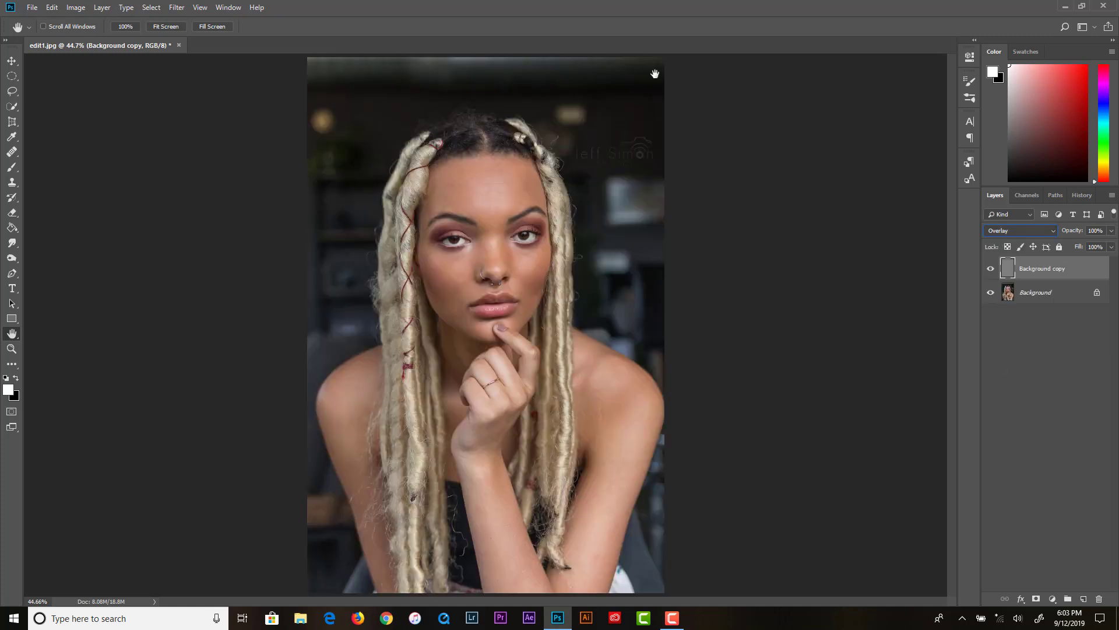
left_click(103, 7)
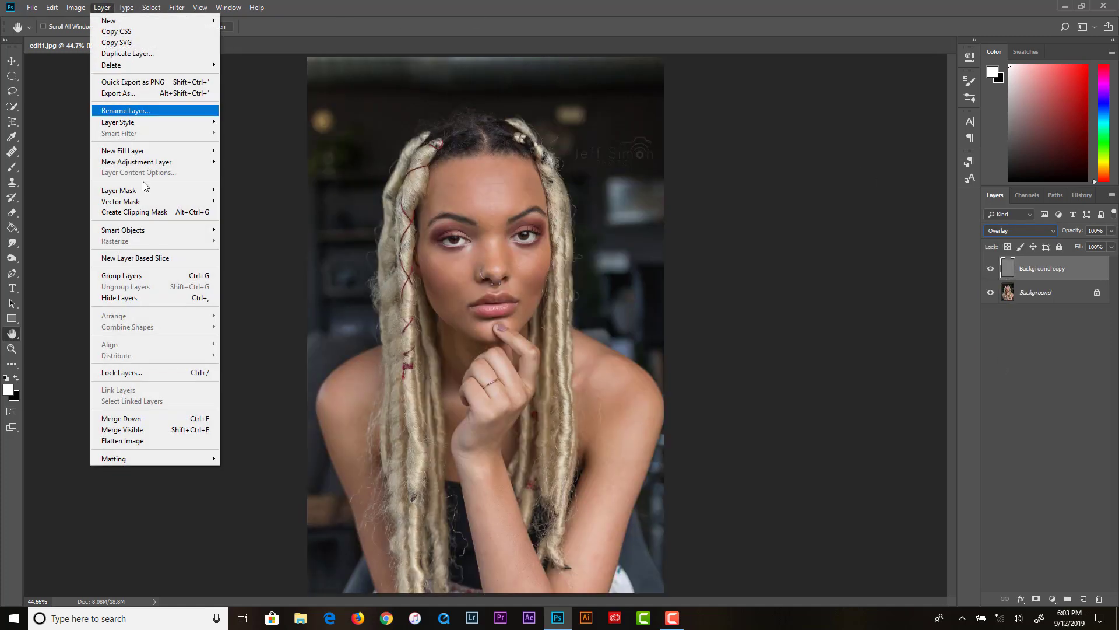
left_click(156, 431)
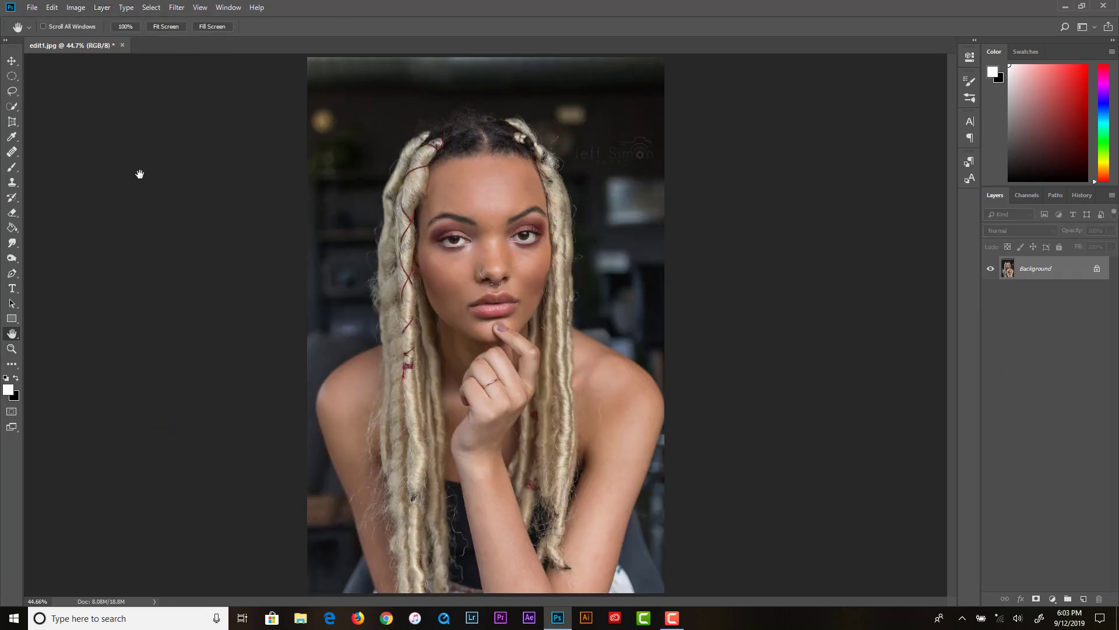
Export the portrait with Save for Web as a JPEG named edit1a in the Untitled Export folder.
left_click(32, 9)
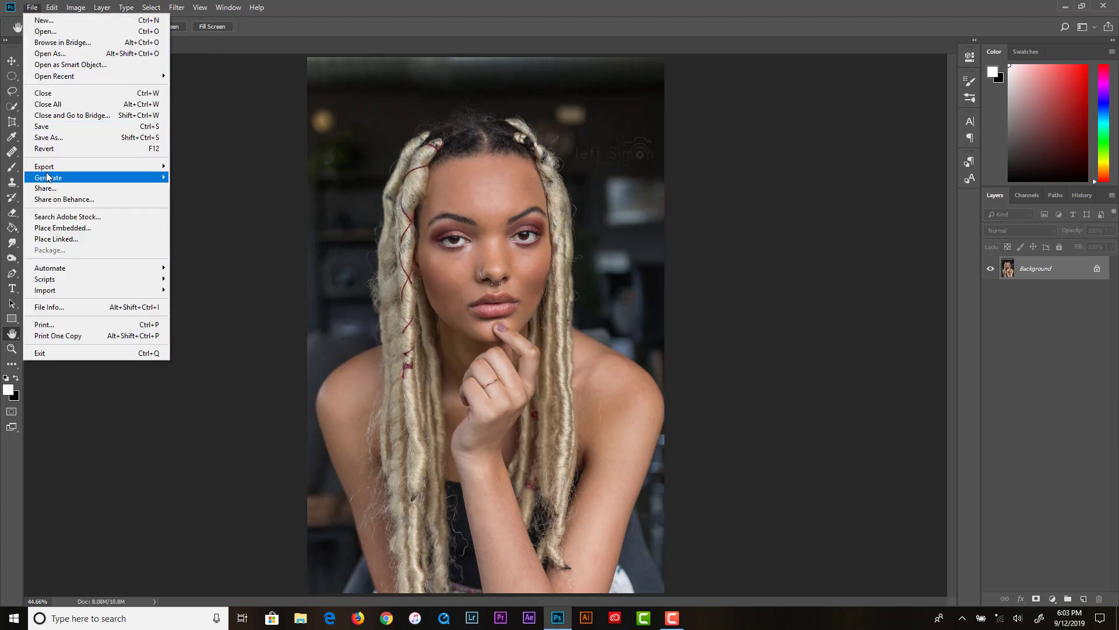
mouse_move(59, 168)
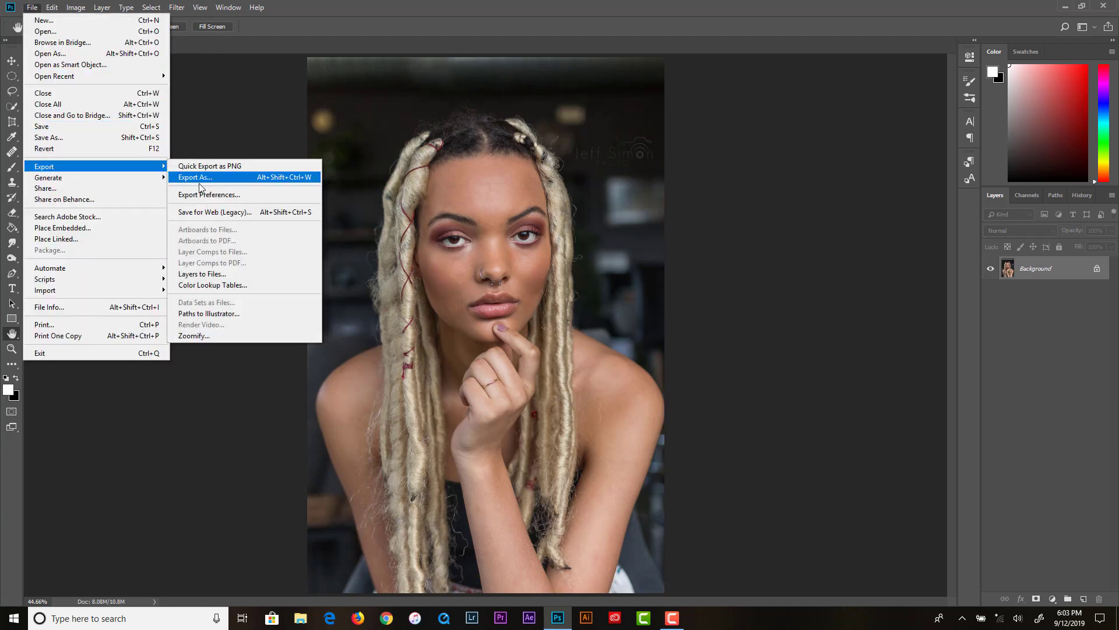
left_click(225, 213)
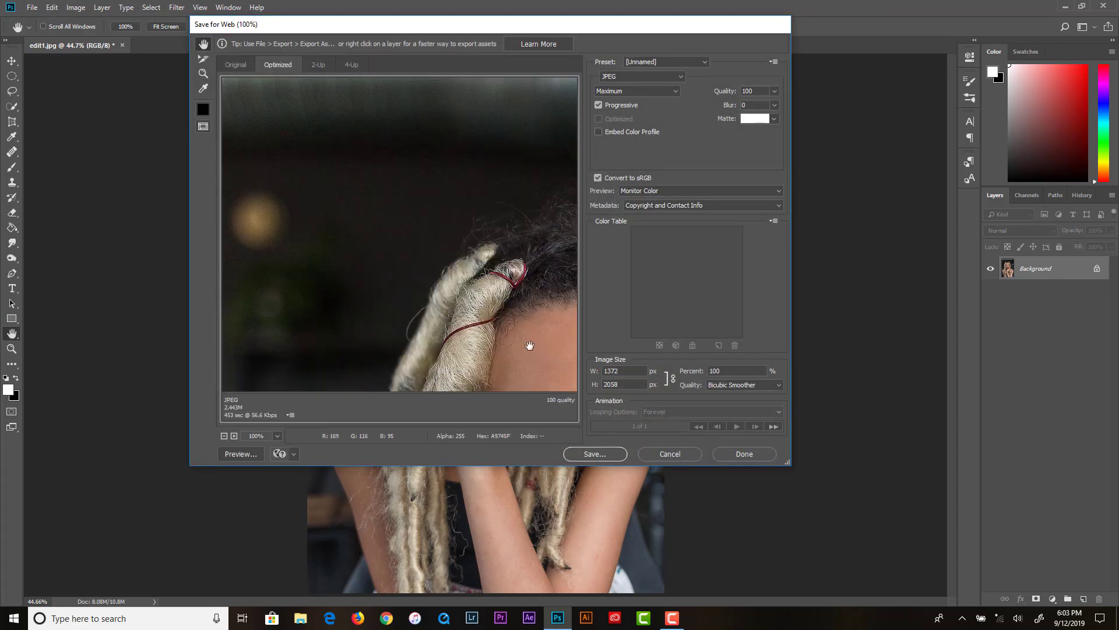
left_click_drag(529, 344, 374, 150)
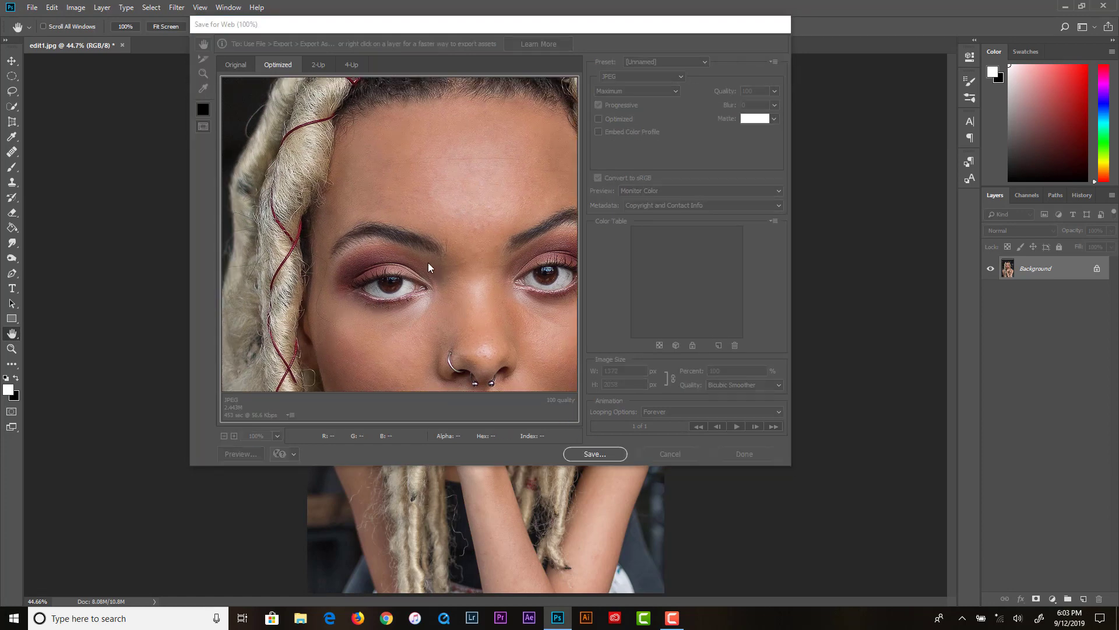
left_click(361, 250)
key("BackSpace")
key("BackSpace")
key("BackSpace")
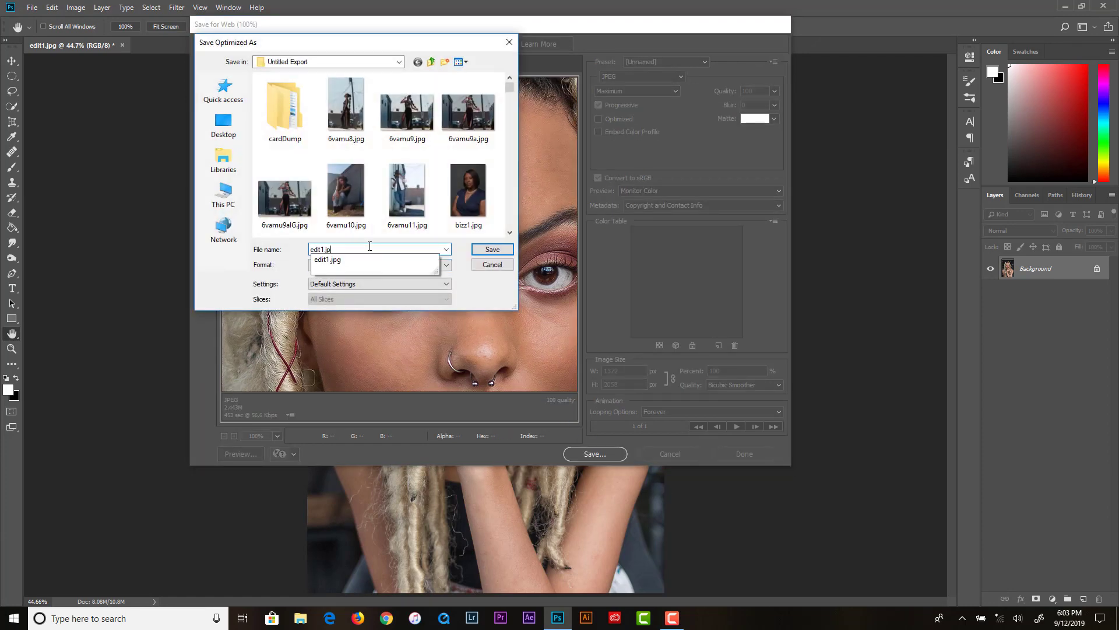
type("a")
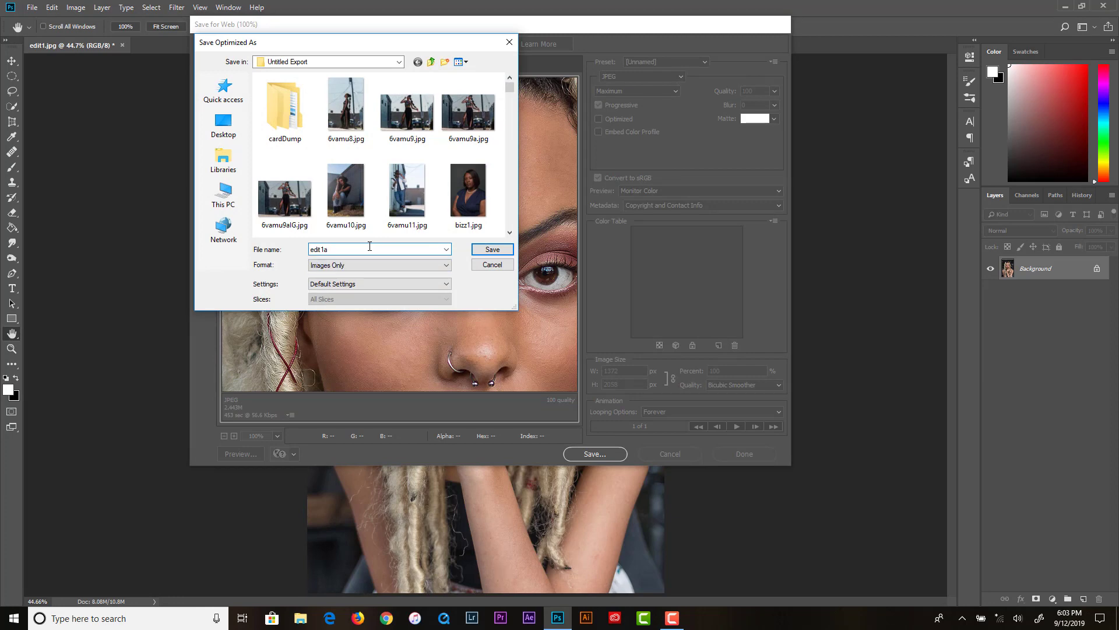
left_click(495, 251)
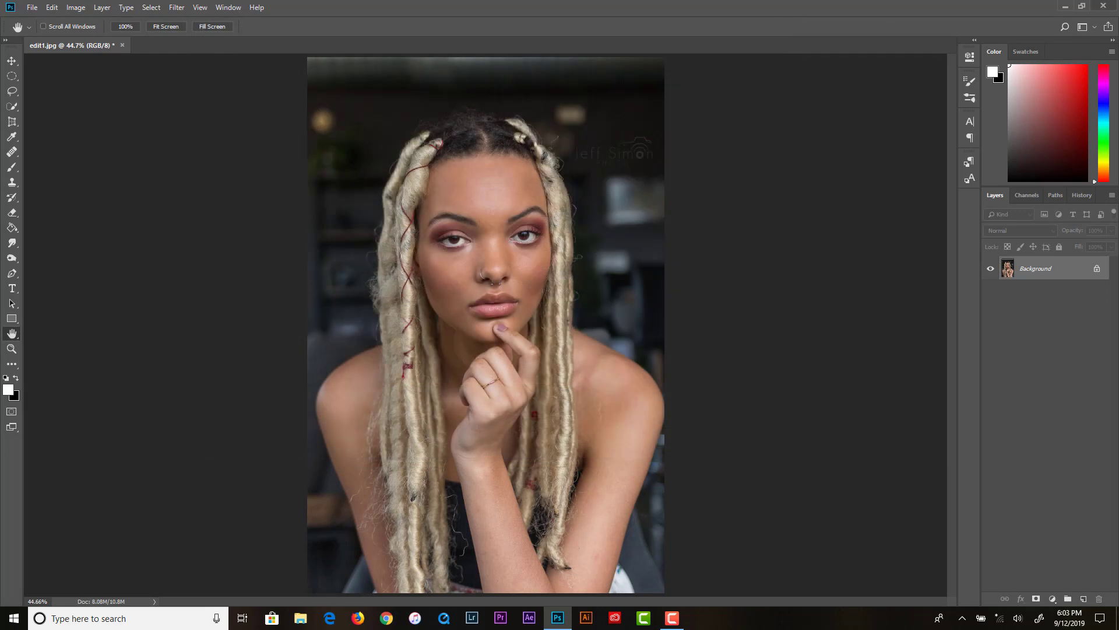
Quit the program without saving the changes to edit1.jpg.
left_click(1107, 7)
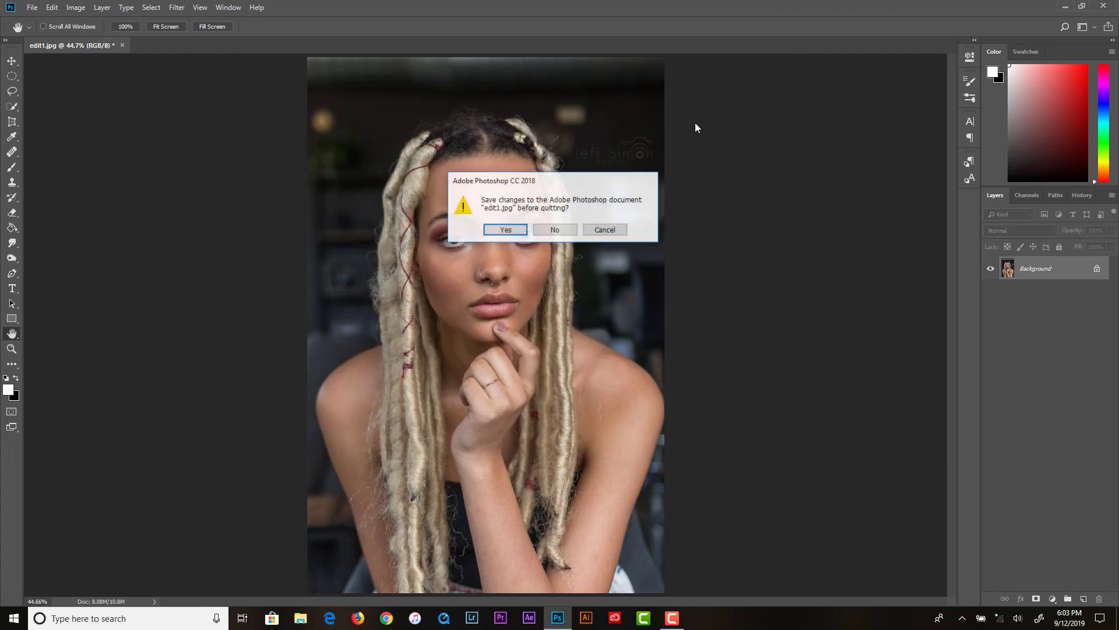
left_click(562, 230)
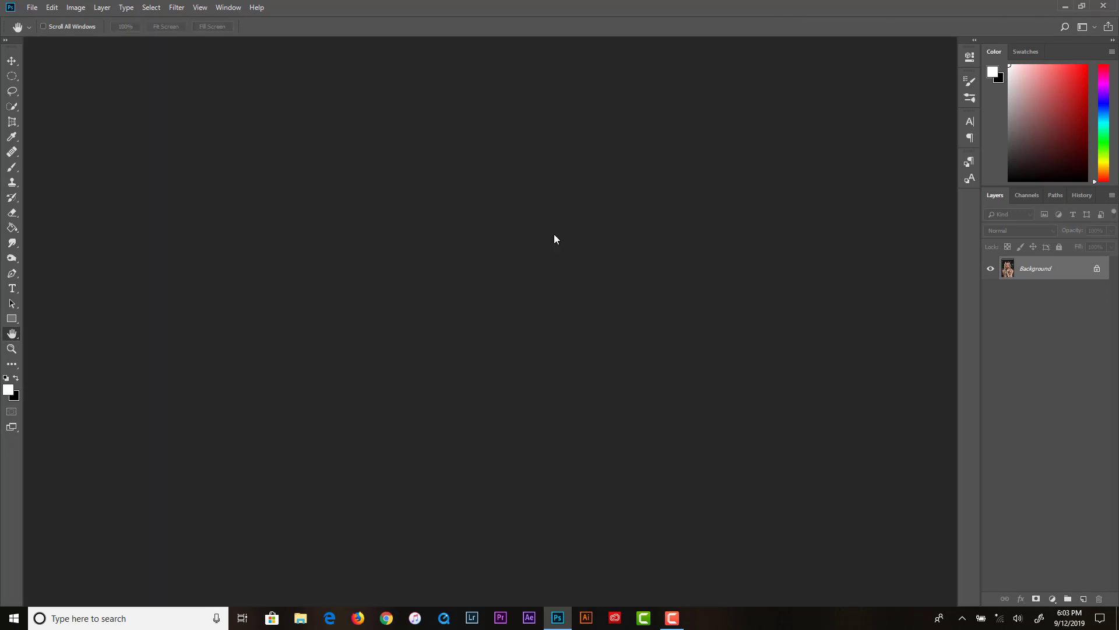